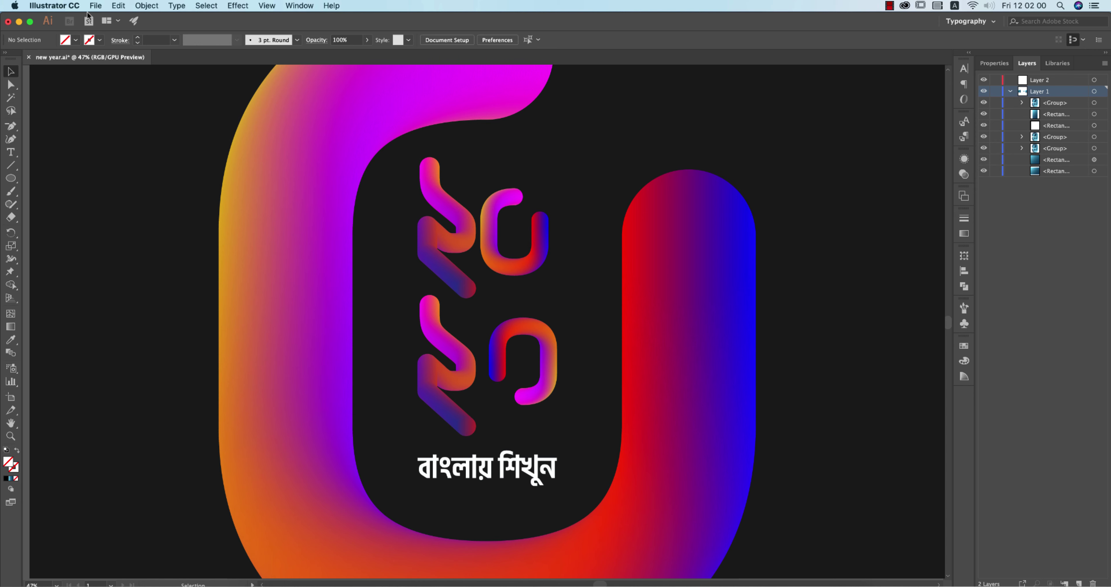
# - Start a new document and draw a tall vertical line on the artboard
pyautogui.click(95, 6)
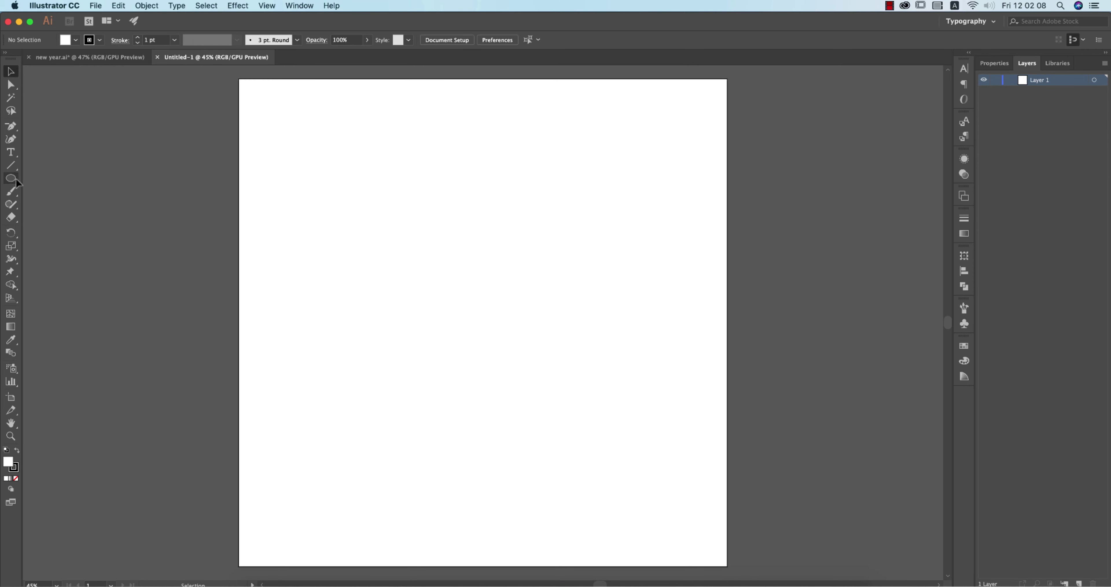
pyautogui.click(9, 181)
pyautogui.click(11, 165)
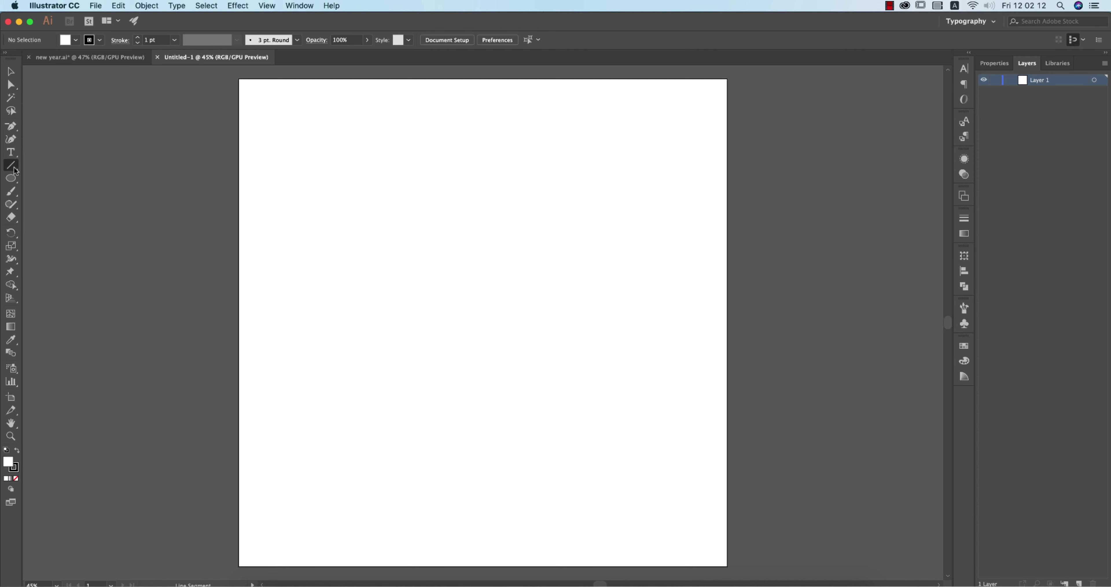
pyautogui.moveTo(400, 157); pyautogui.dragTo(401, 430)
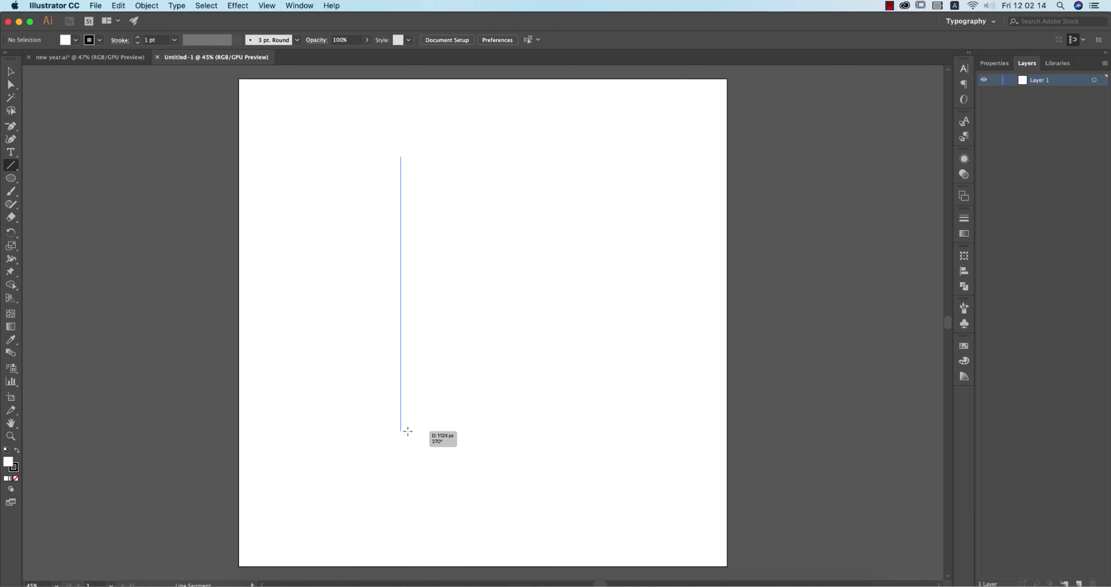
# - Give the vertical line a 5 pt stroke weight and deselect it
pyautogui.click(163, 40)
pyautogui.hotkey('shift', 'Up')
pyautogui.hotkey('shift', 'Up')
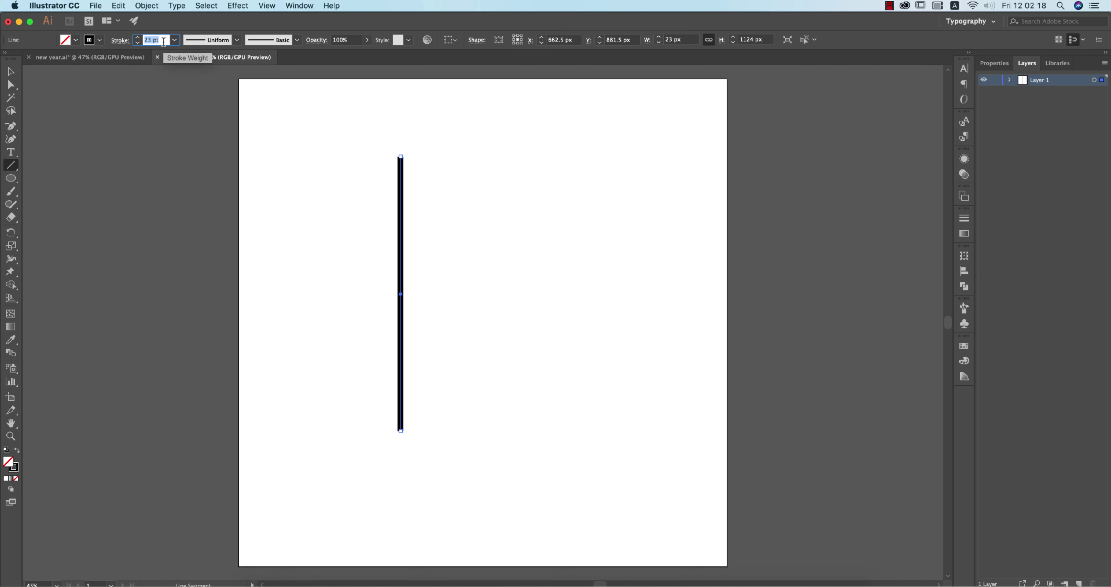
pyautogui.press('Down')
pyautogui.press('Down')
pyautogui.press('Down')
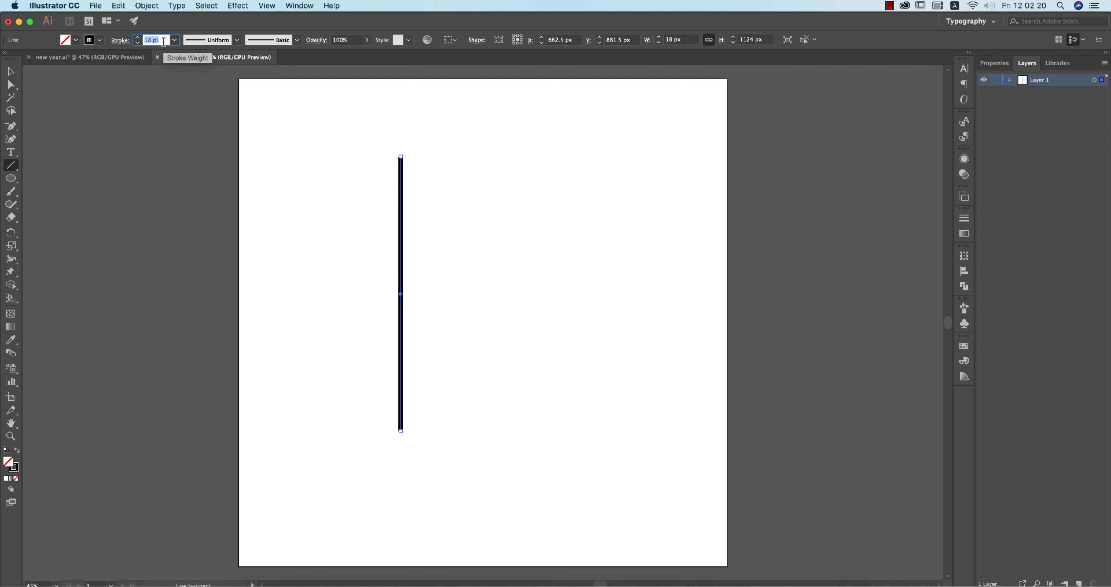
pyautogui.press('Up')
pyautogui.press('Up')
pyautogui.hotkey('shift', 'Down')
pyautogui.hotkey('shift', 'Down')
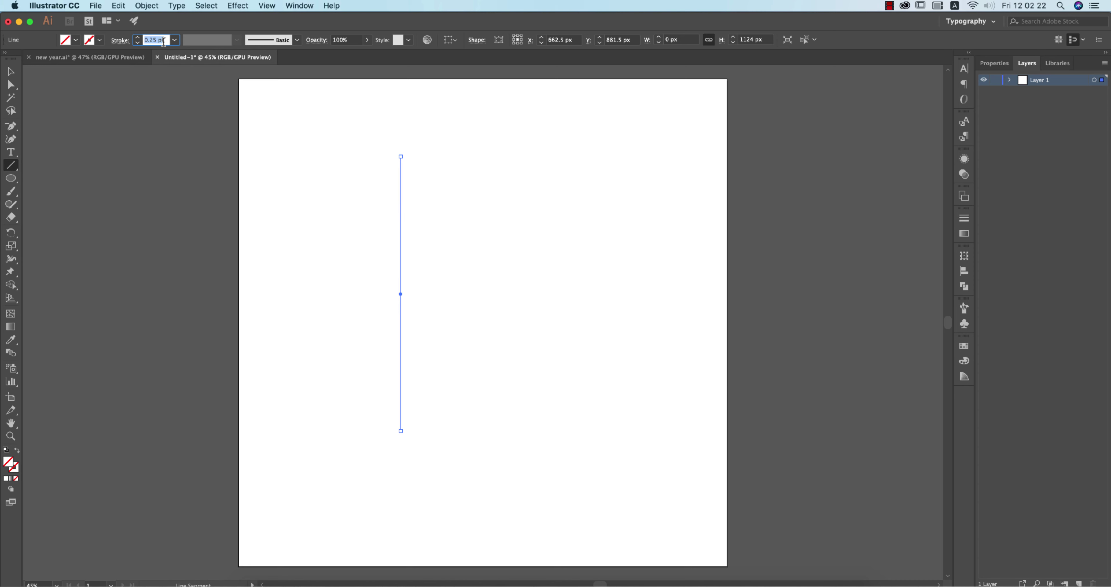
pyautogui.write('5')
pyautogui.press('Return')
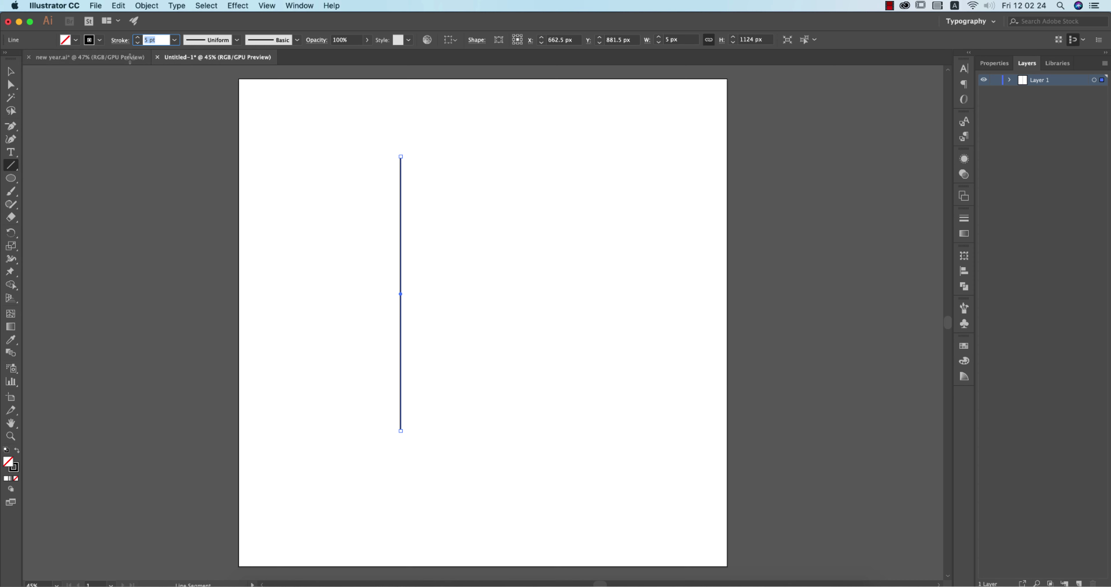
pyautogui.click(10, 71)
pyautogui.click(66, 112)
pyautogui.moveTo(11, 178); pyautogui.dragTo(73, 205)
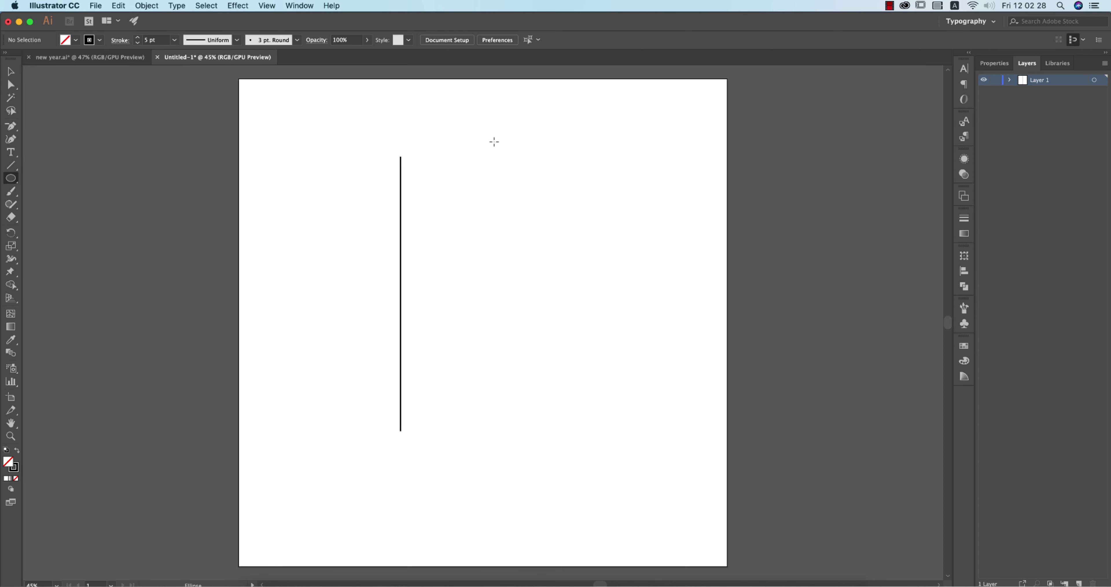
# - Draw a small solid black circle near the line's top and copy it straight down near its bottom
pyautogui.moveTo(494, 141); pyautogui.dragTo(536, 184)
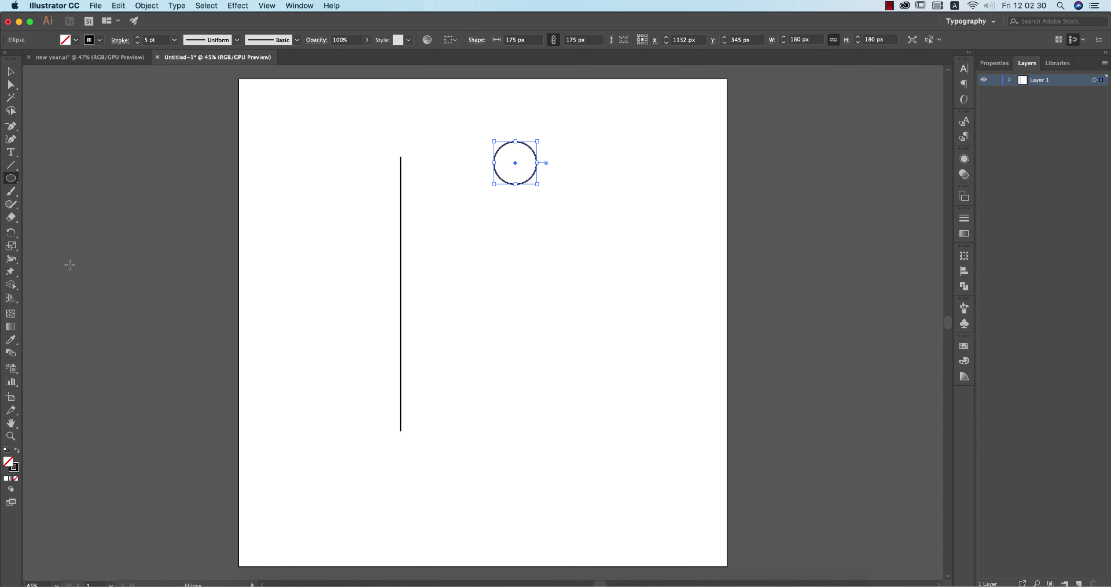
pyautogui.click(19, 452)
pyautogui.press('v')
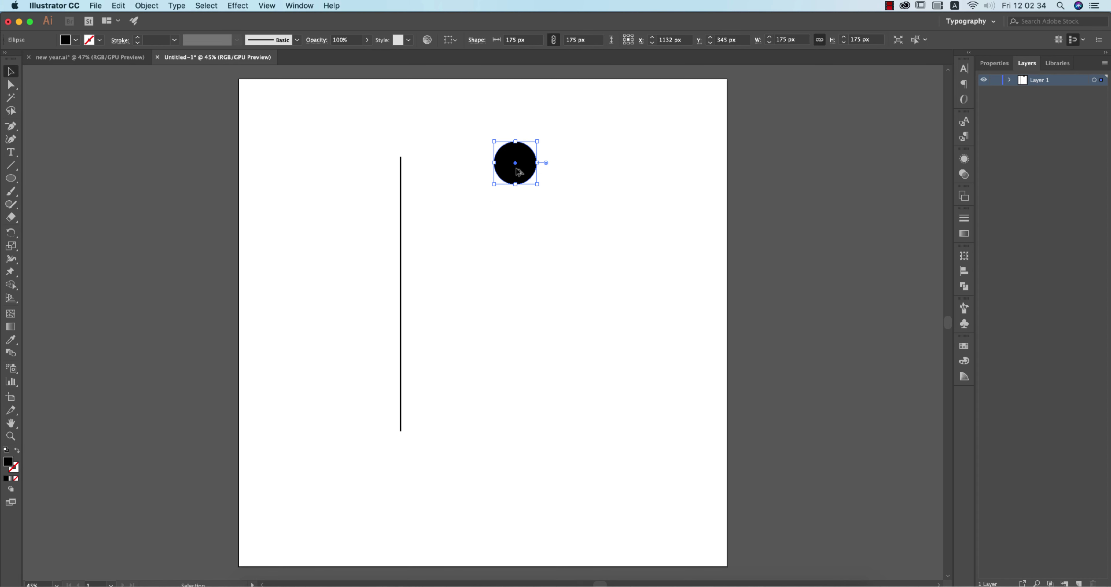
pyautogui.moveTo(517, 172); pyautogui.dragTo(517, 421)
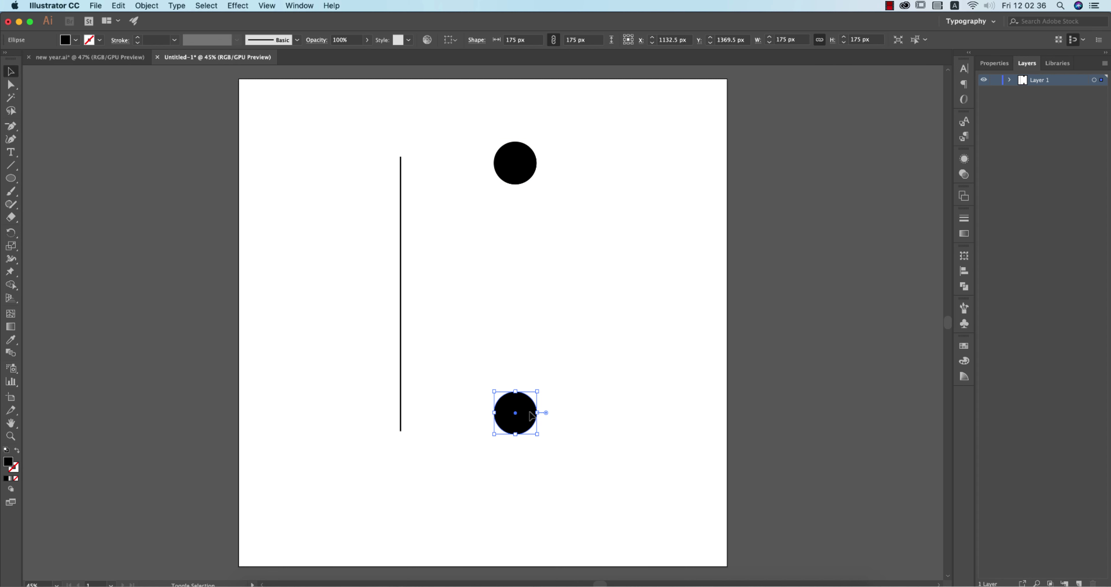
pyautogui.click(365, 329)
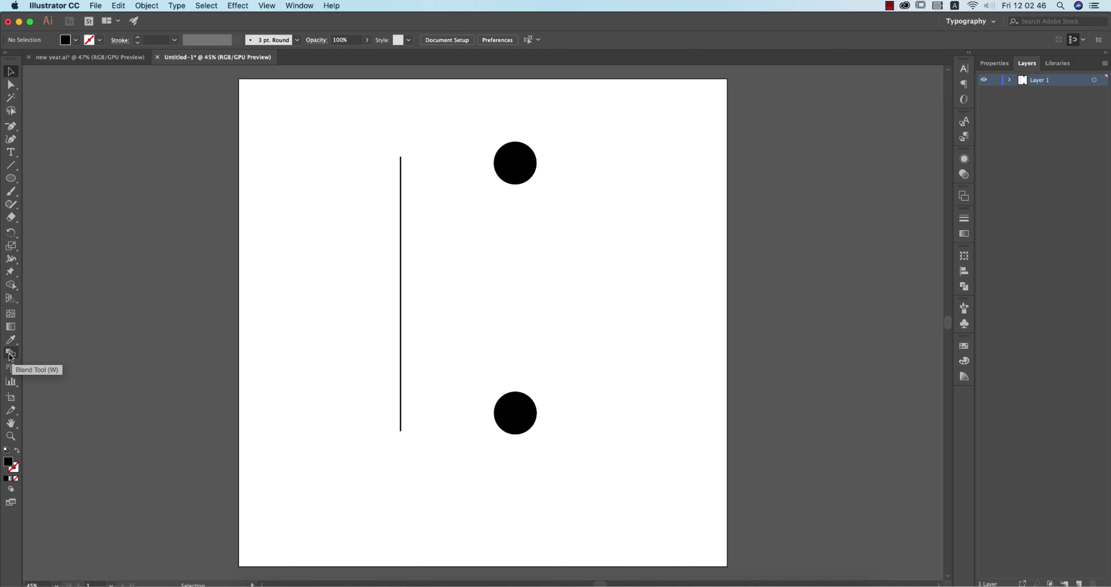
# - Blend the top and bottom black circles into a vertical column of seven circles
pyautogui.click(9, 353)
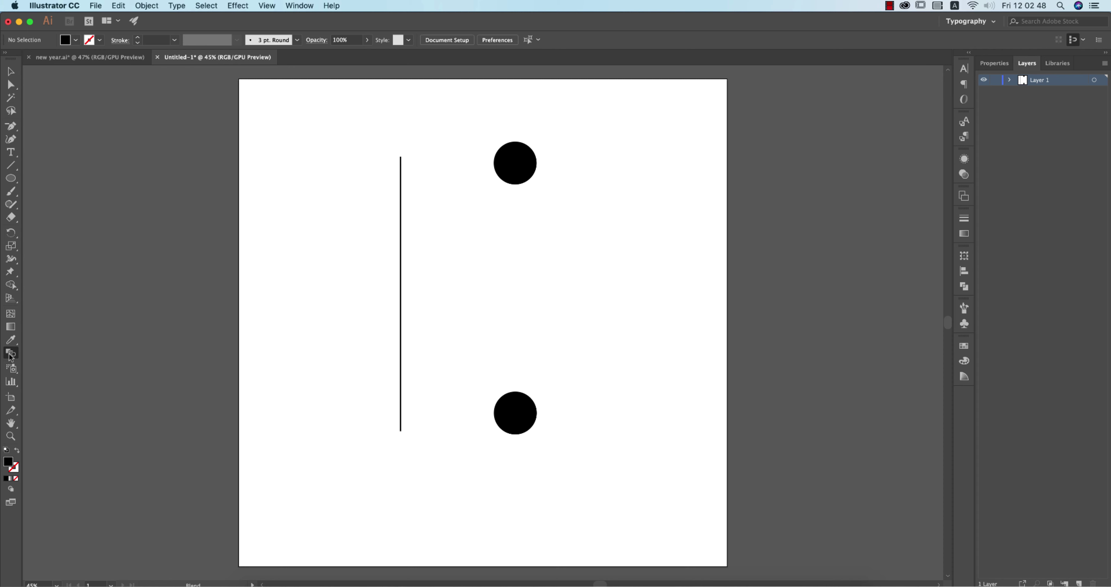
pyautogui.click(519, 159)
pyautogui.click(520, 416)
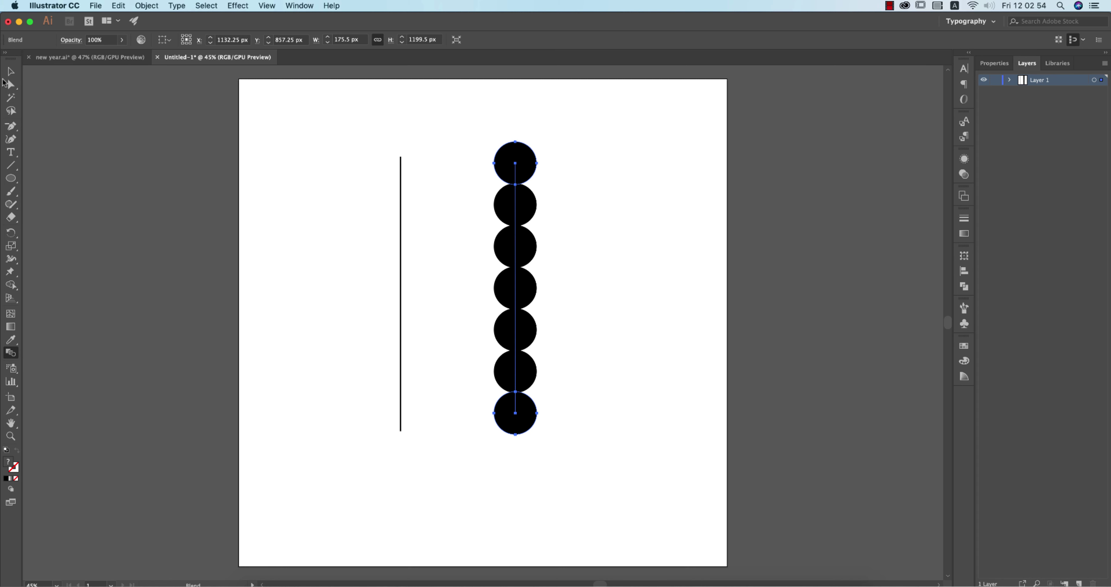
pyautogui.click(11, 71)
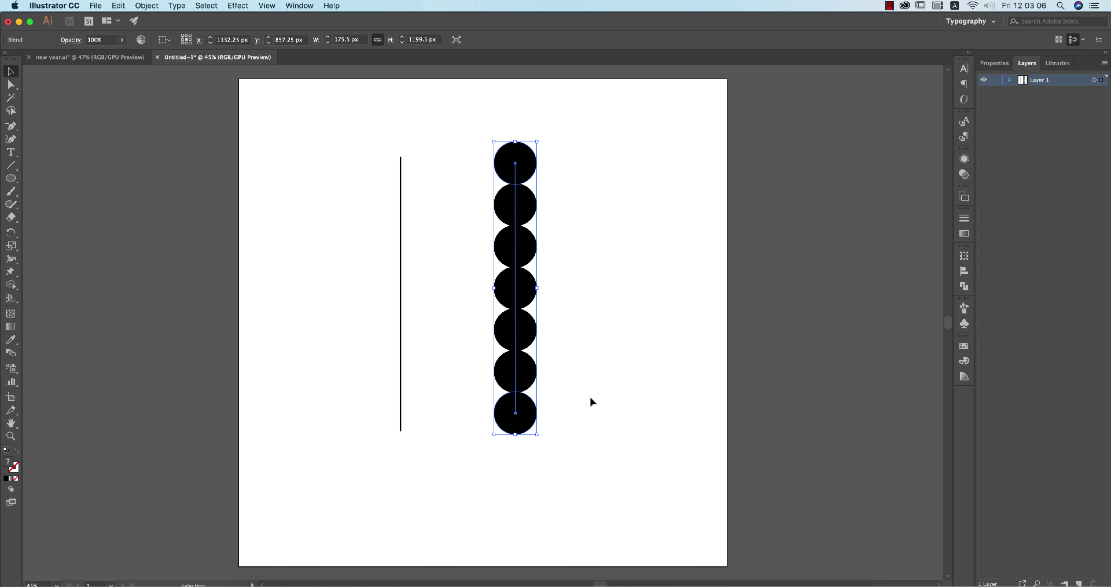
pyautogui.click(395, 326)
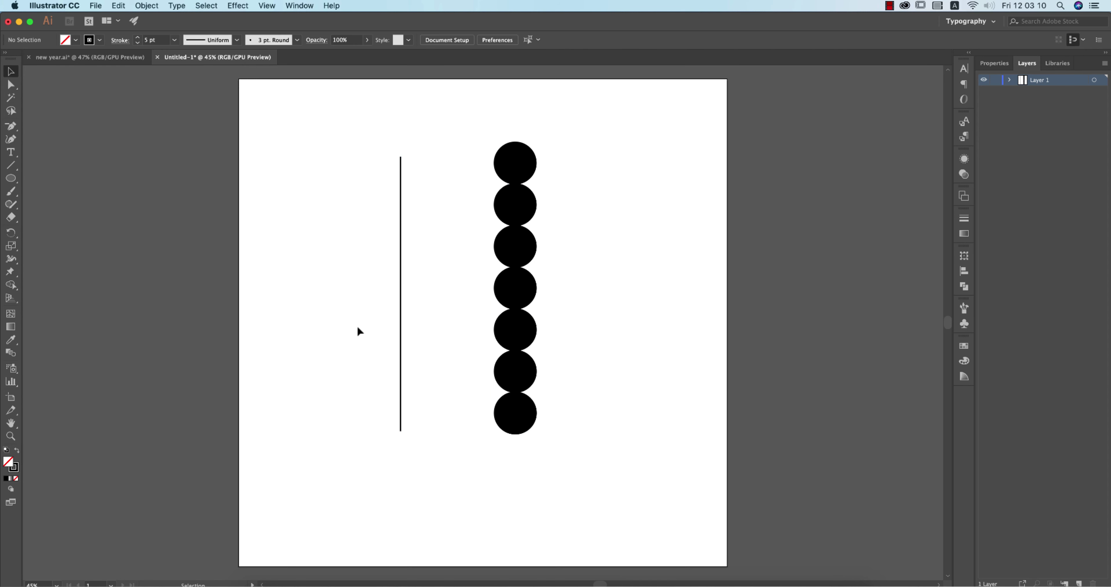
# - Select the line and the circle blend, then use Object > Blend > Replace Spine with the line
pyautogui.moveTo(626, 278); pyautogui.dragTo(346, 365)
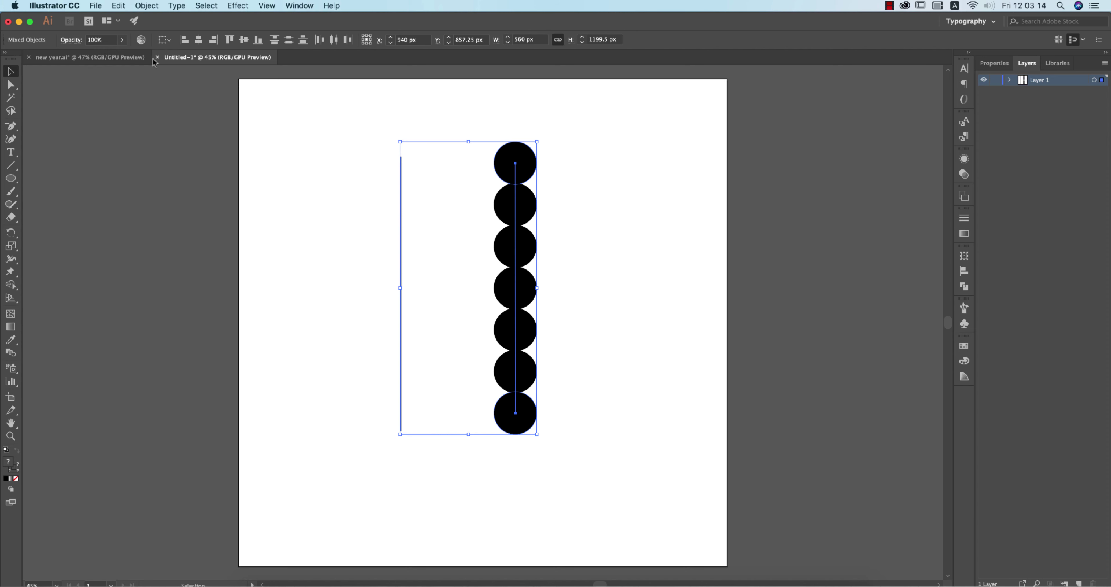
pyautogui.click(140, 8)
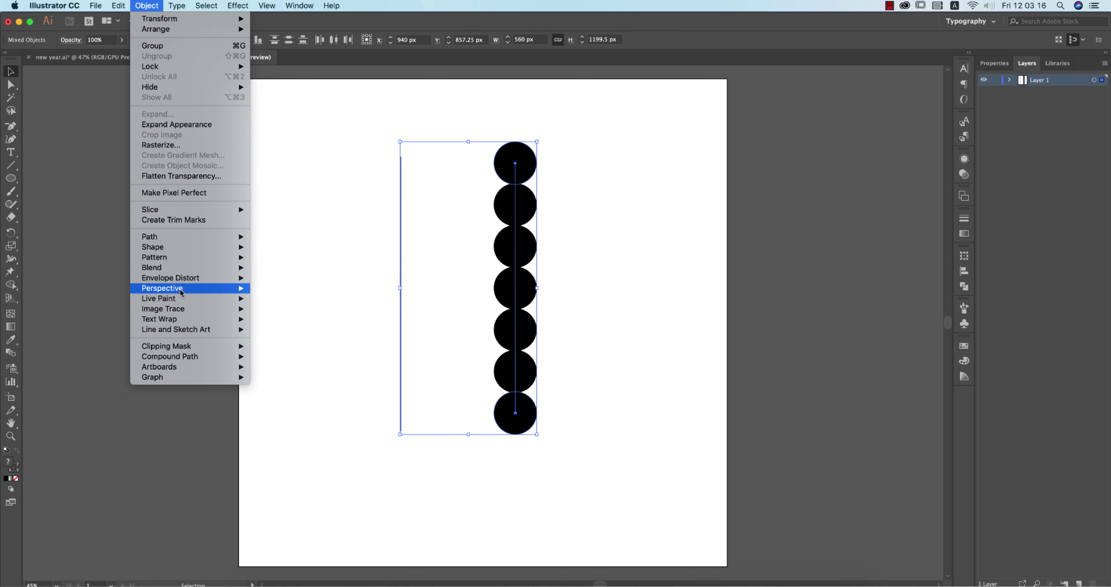
pyautogui.moveTo(153, 267)
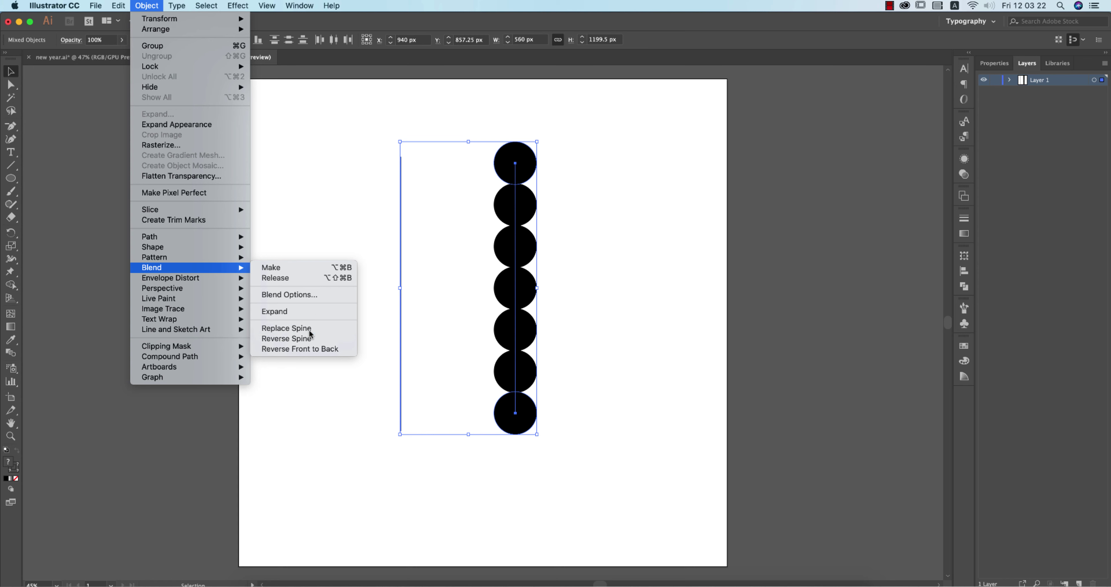
pyautogui.click(309, 332)
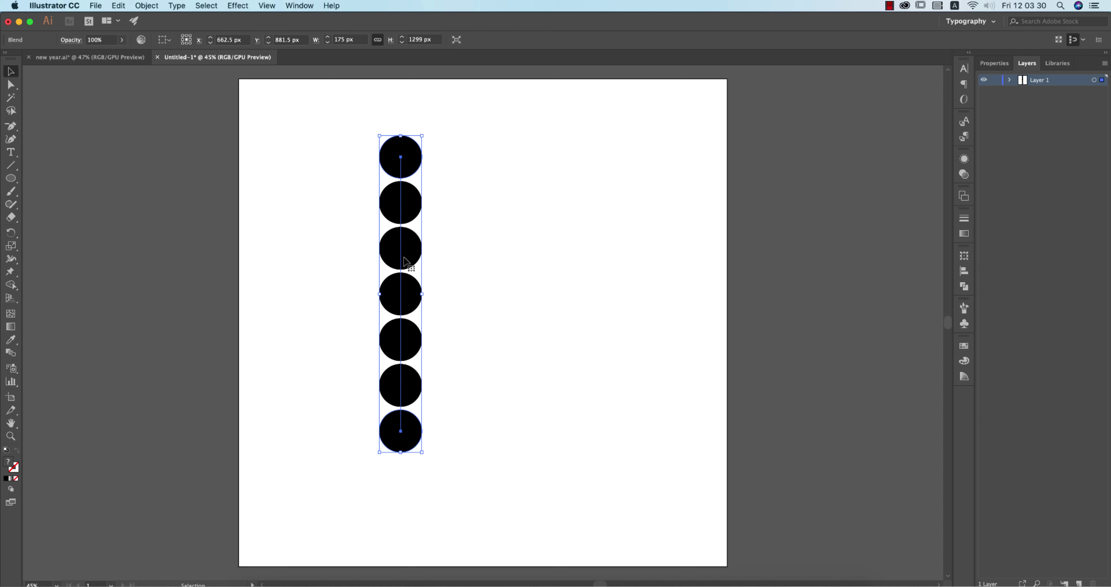
# - Set blend spacing to Specified Distance 1 px so the circles form a solid bar
pyautogui.doubleClick(12, 353)
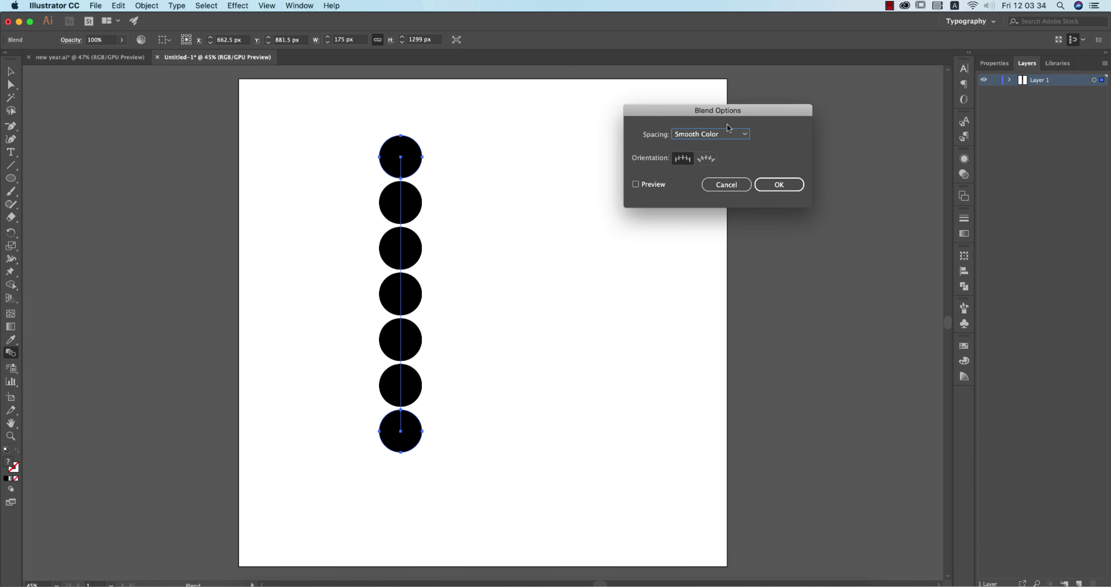
pyautogui.moveTo(703, 113); pyautogui.dragTo(630, 135)
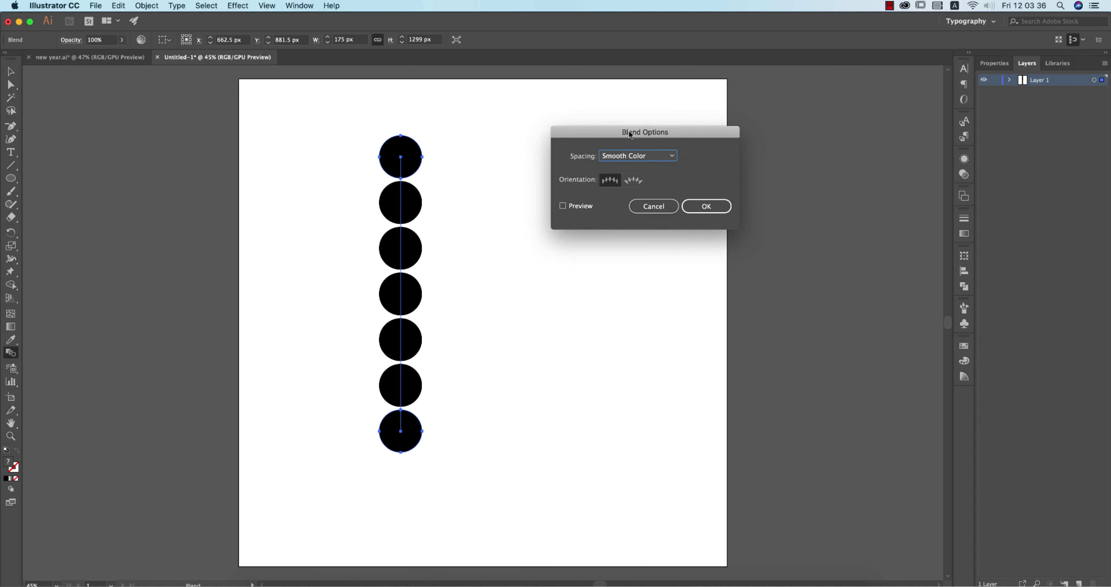
pyautogui.click(667, 156)
pyautogui.click(651, 188)
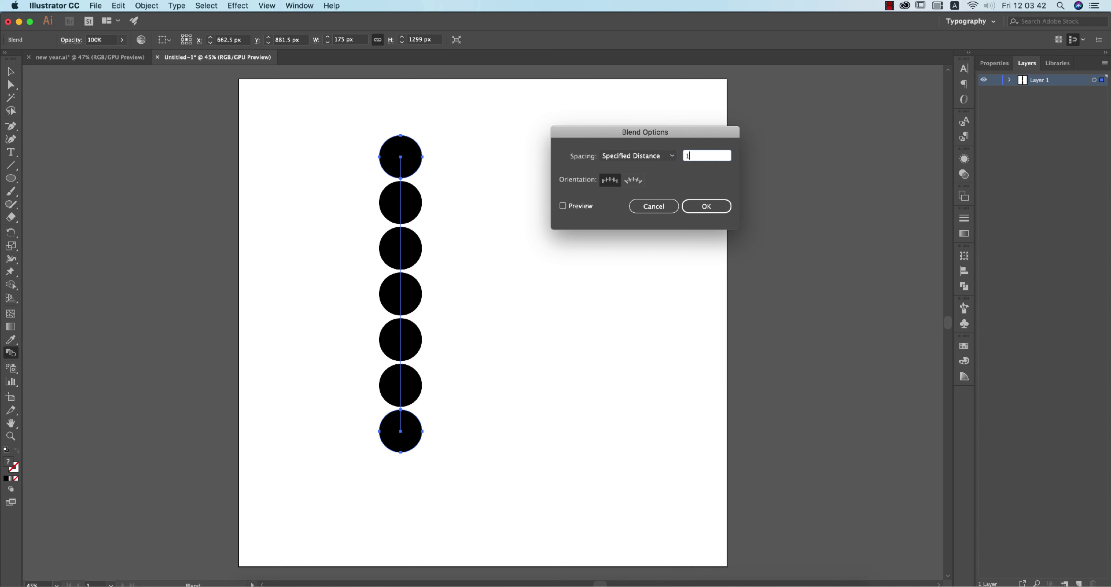
pyautogui.click(563, 206)
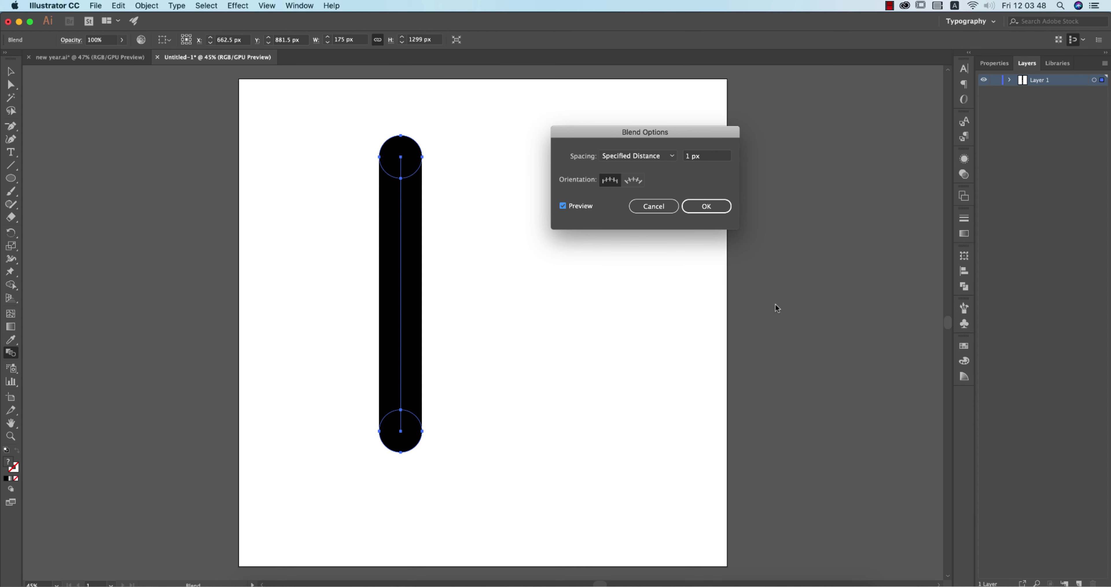
pyautogui.click(713, 206)
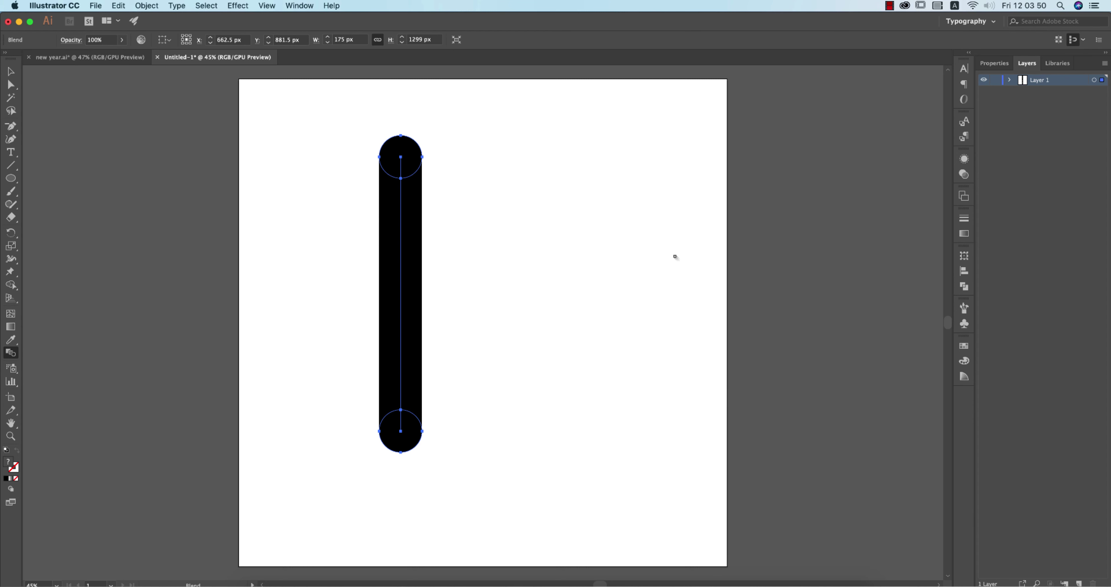
pyautogui.click(10, 72)
pyautogui.click(75, 136)
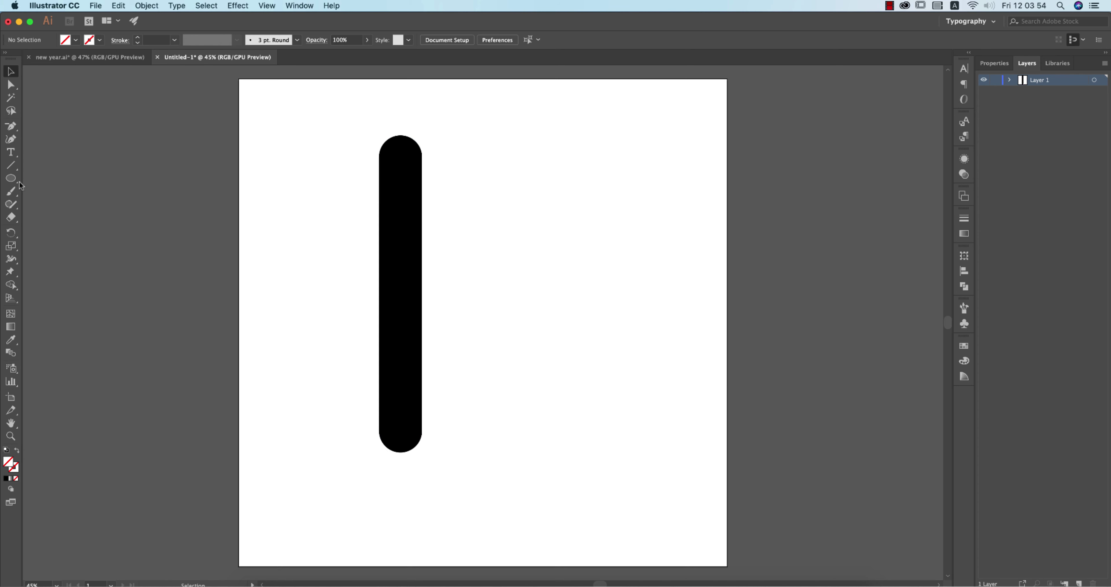
# - Draw a second tall vertical line right of the bar with a black stroke
pyautogui.click(11, 178)
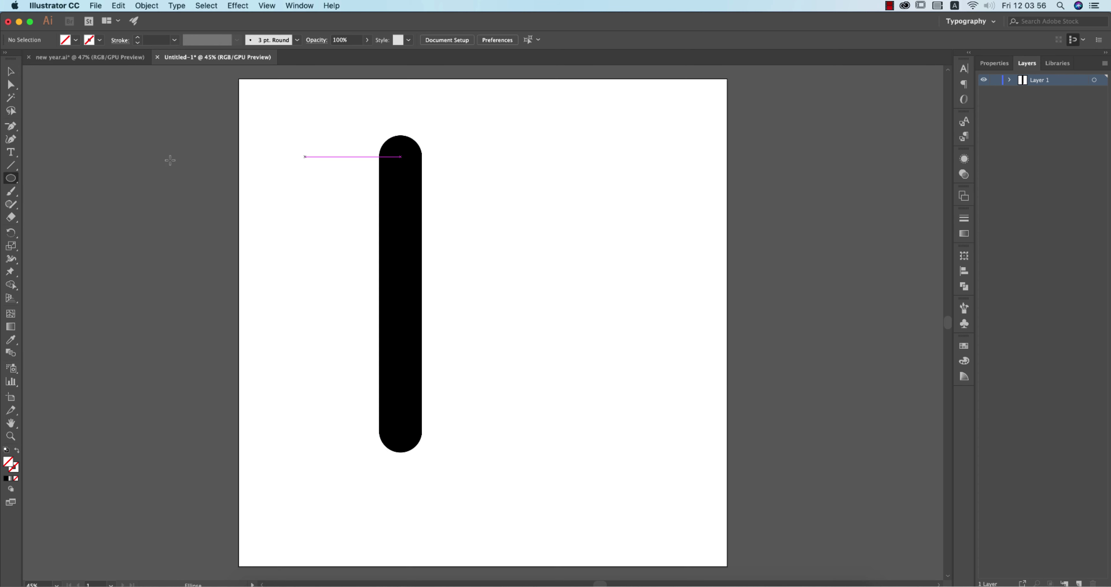
pyautogui.click(11, 165)
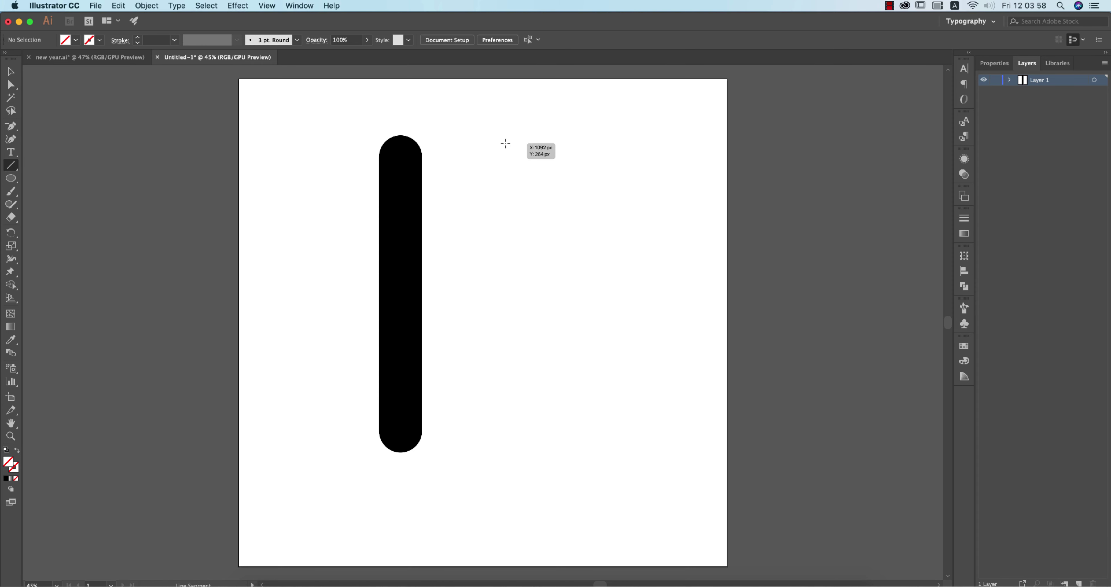
pyautogui.moveTo(505, 144); pyautogui.dragTo(503, 455)
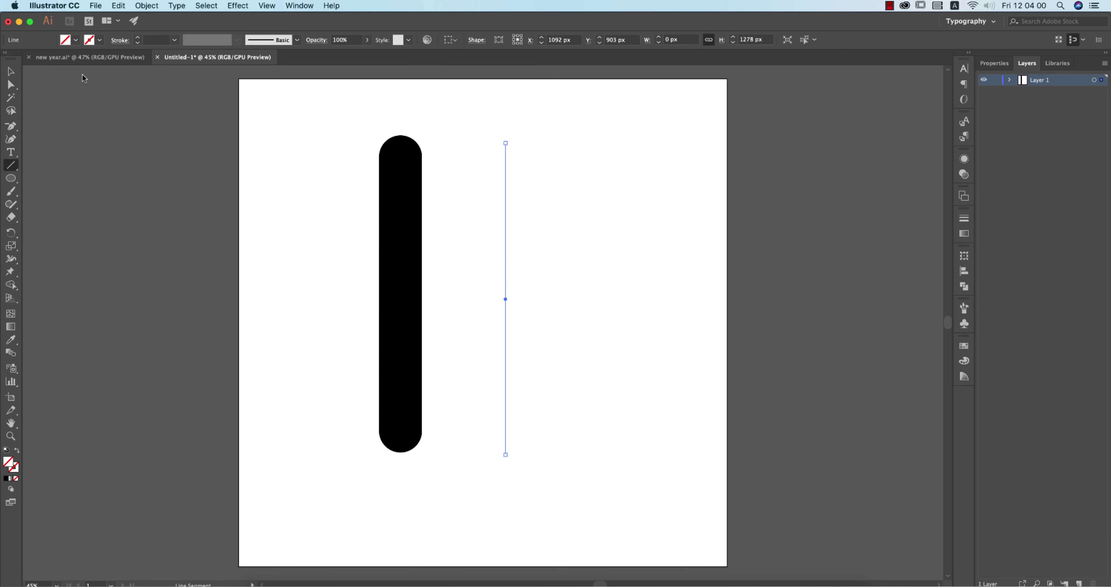
pyautogui.click(100, 39)
pyautogui.click(30, 58)
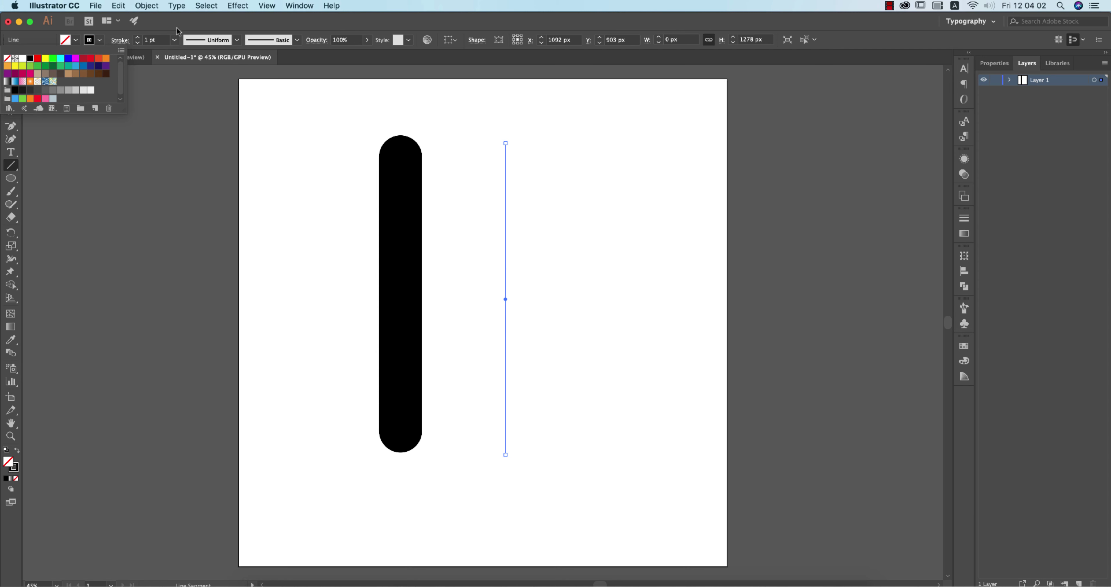
pyautogui.click(4, 73)
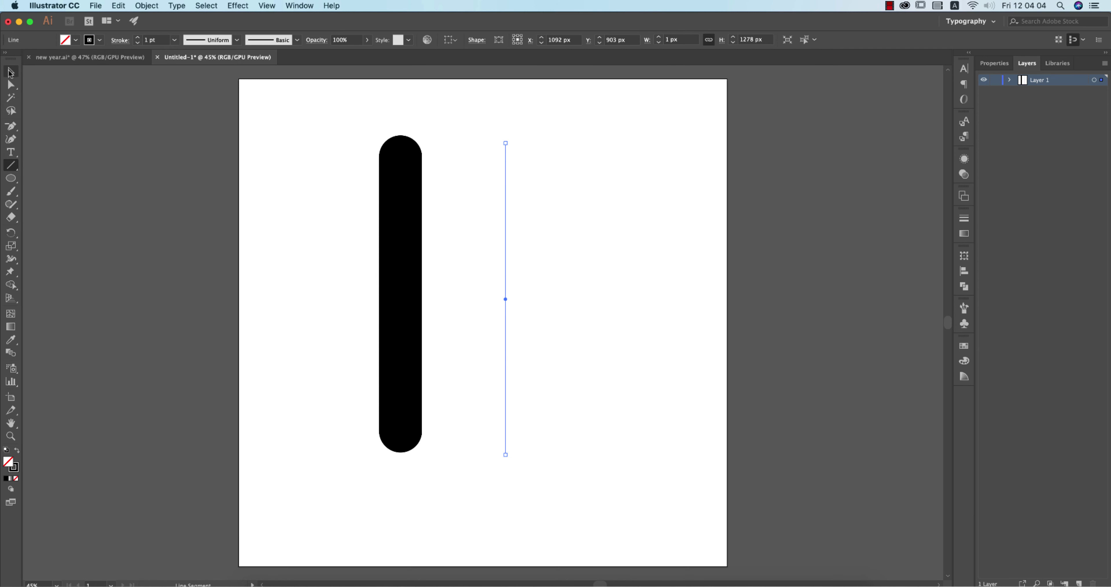
# - Draw a small circle right of the new line near the top of the page
pyautogui.click(77, 126)
pyautogui.press('l')
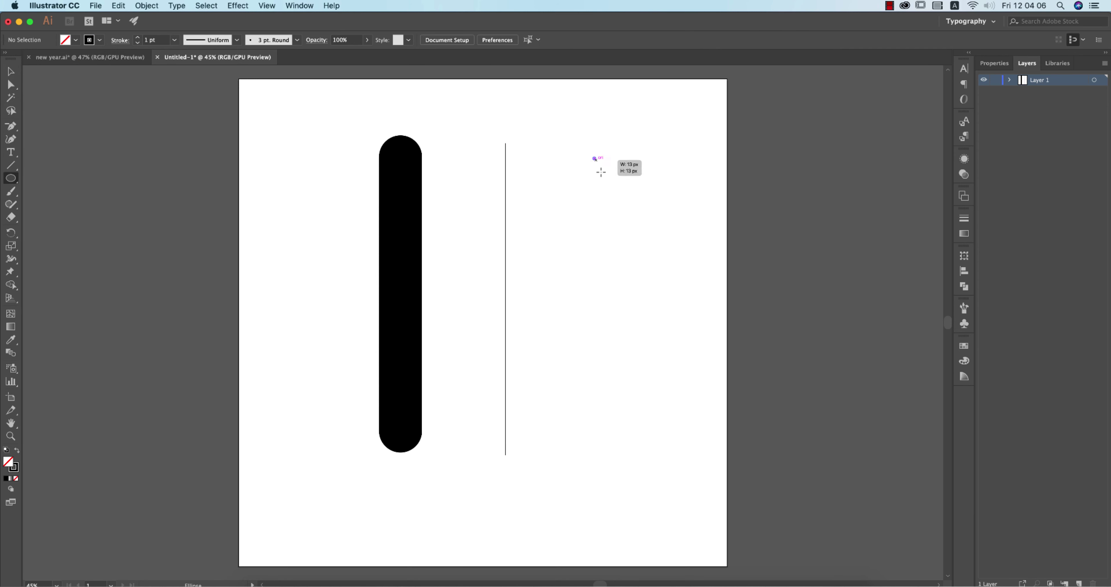
pyautogui.moveTo(592, 156); pyautogui.dragTo(634, 198)
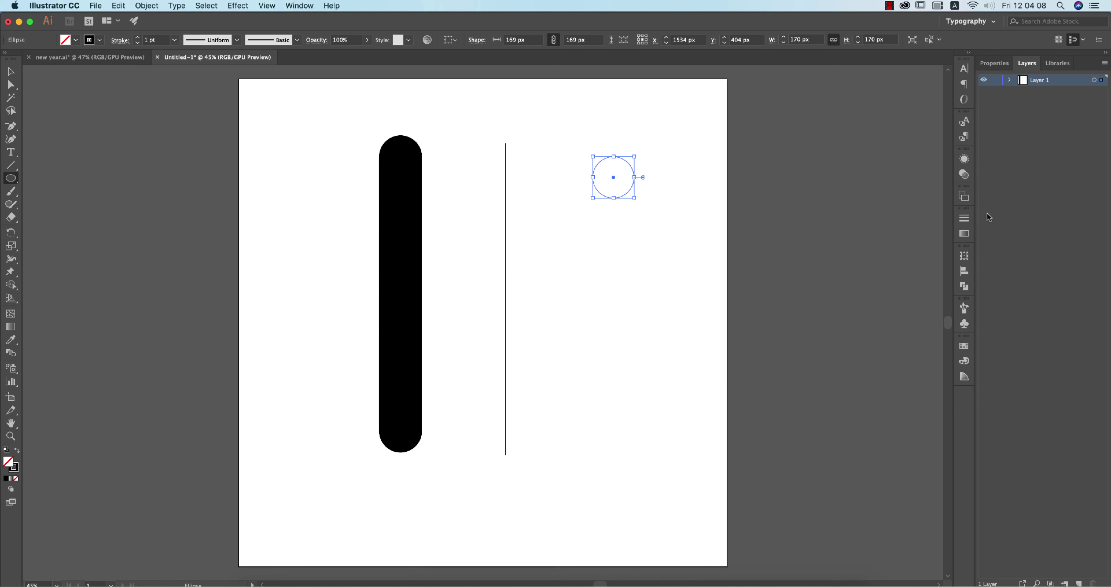
# - Apply a linear gradient fill to the circle and make its right stop red
pyautogui.click(964, 233)
pyautogui.click(836, 233)
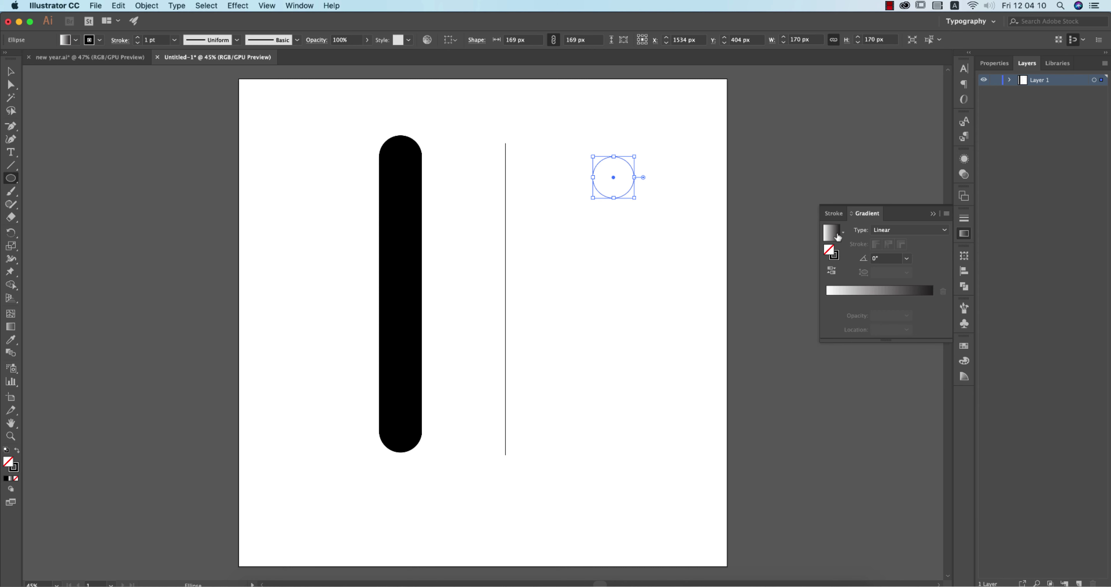
pyautogui.doubleClick(933, 300)
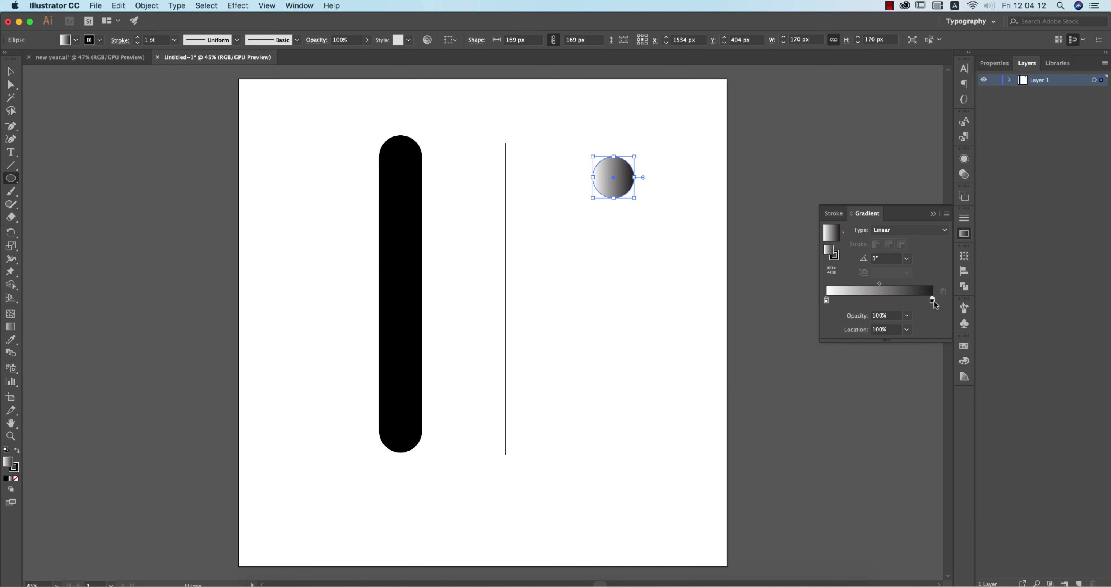
pyautogui.click(791, 357)
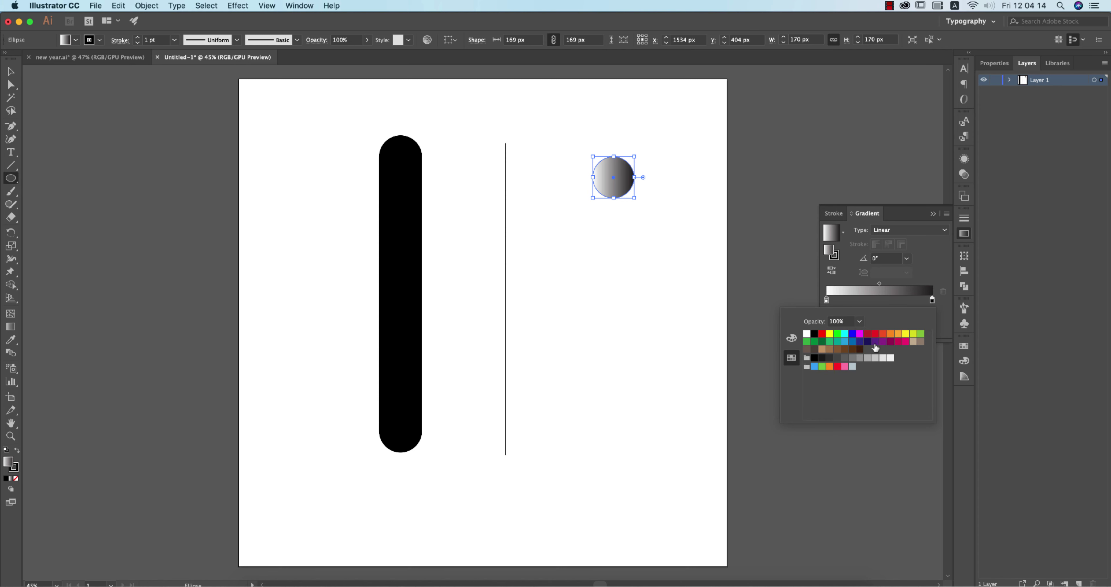
pyautogui.click(874, 335)
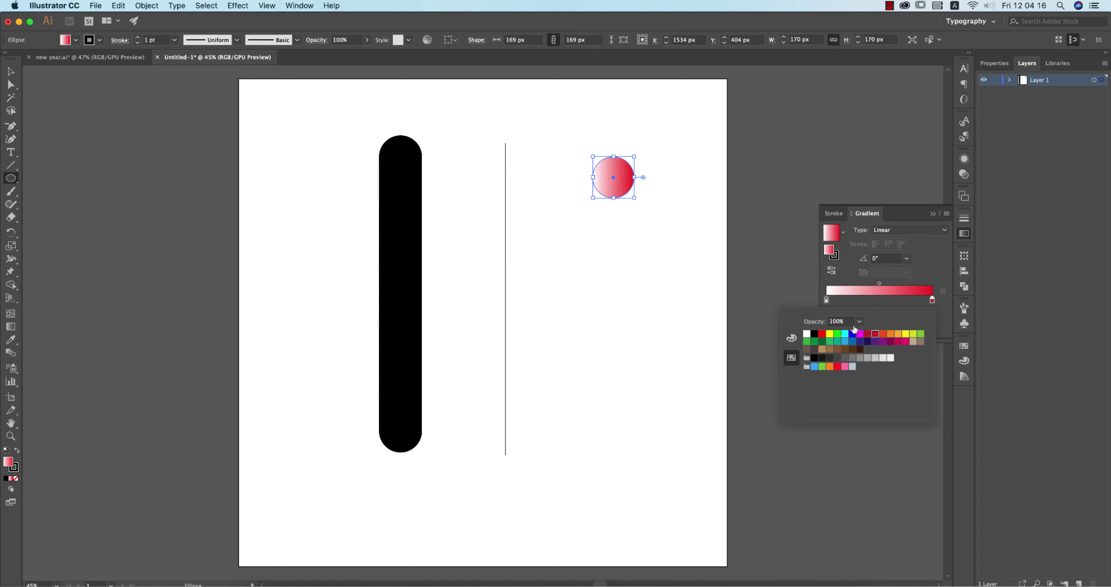
# - Set the left gradient stop to magenta, darkened with the CMYK black slider
pyautogui.doubleClick(826, 300)
pyautogui.click(889, 341)
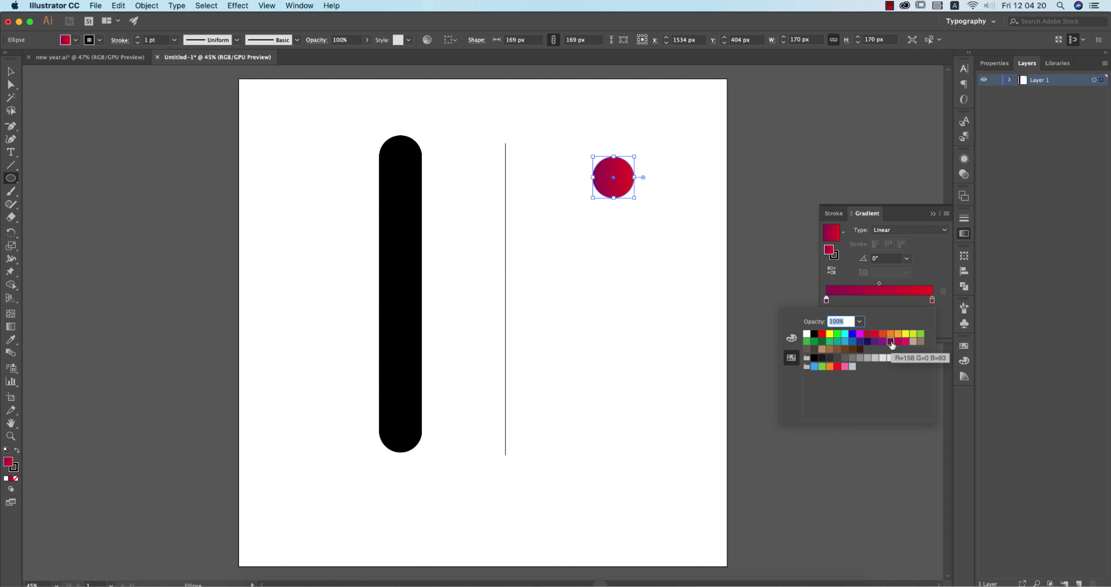
pyautogui.click(791, 338)
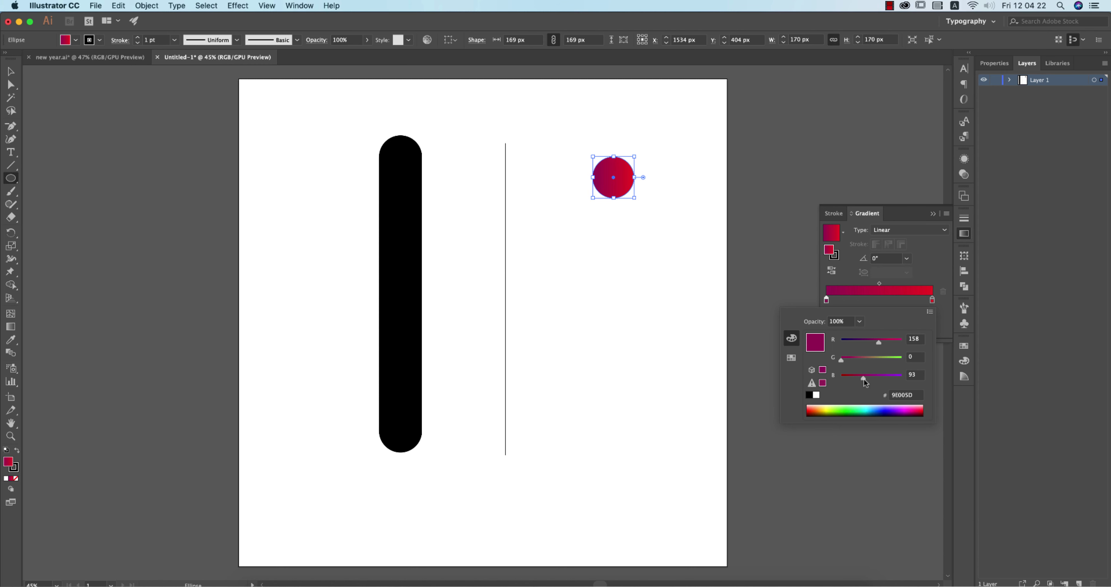
pyautogui.click(928, 312)
pyautogui.click(950, 351)
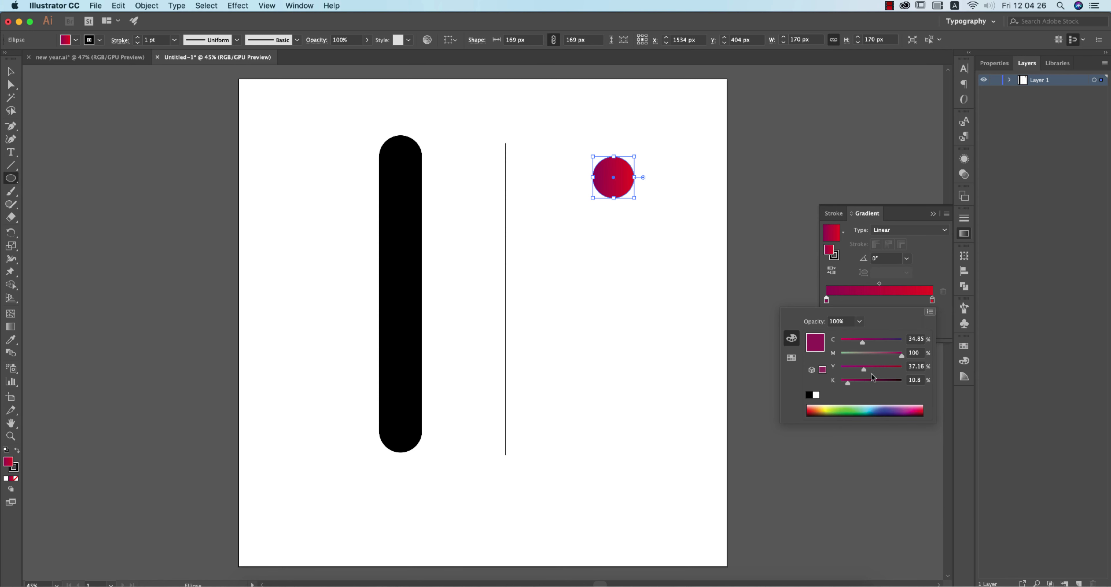
pyautogui.moveTo(855, 382); pyautogui.dragTo(865, 384)
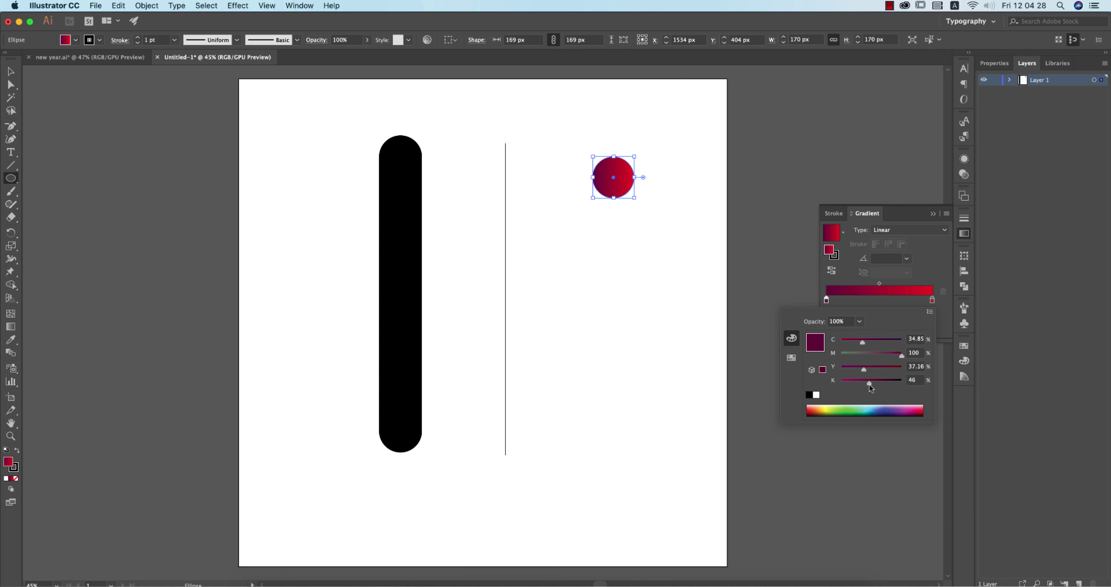
pyautogui.click(639, 315)
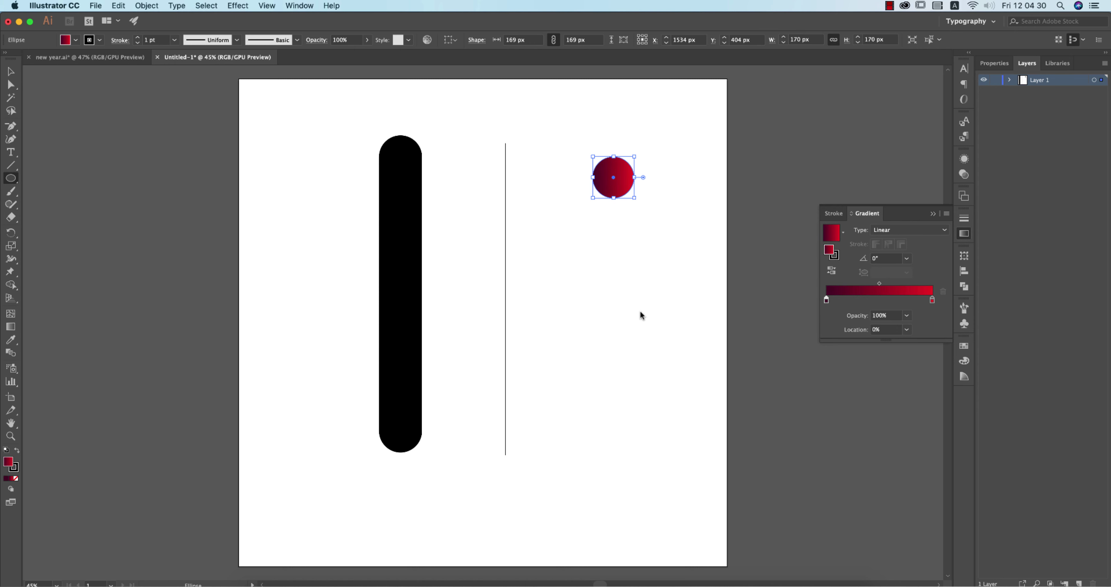
pyautogui.click(766, 257)
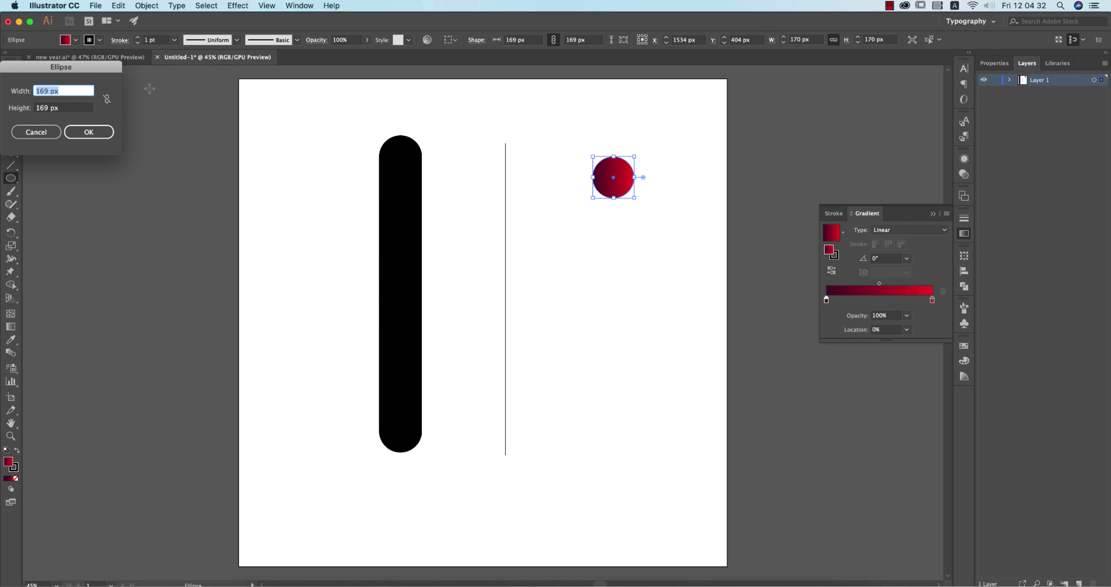
pyautogui.press('Escape')
# - Set the gradient circle's stroke to None
pyautogui.click(10, 71)
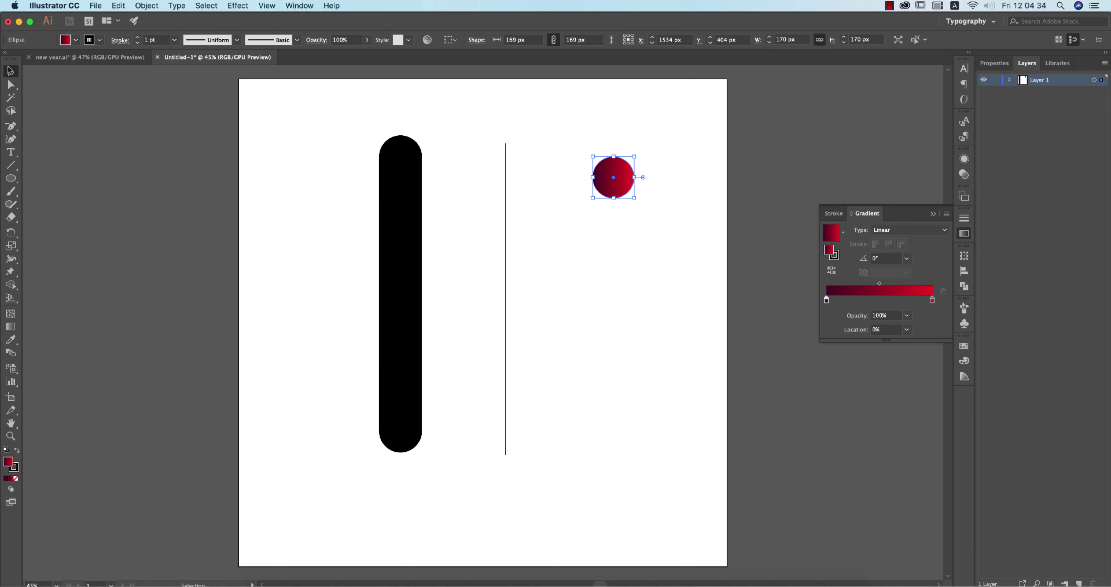
pyautogui.click(604, 251)
pyautogui.click(622, 186)
pyautogui.click(100, 41)
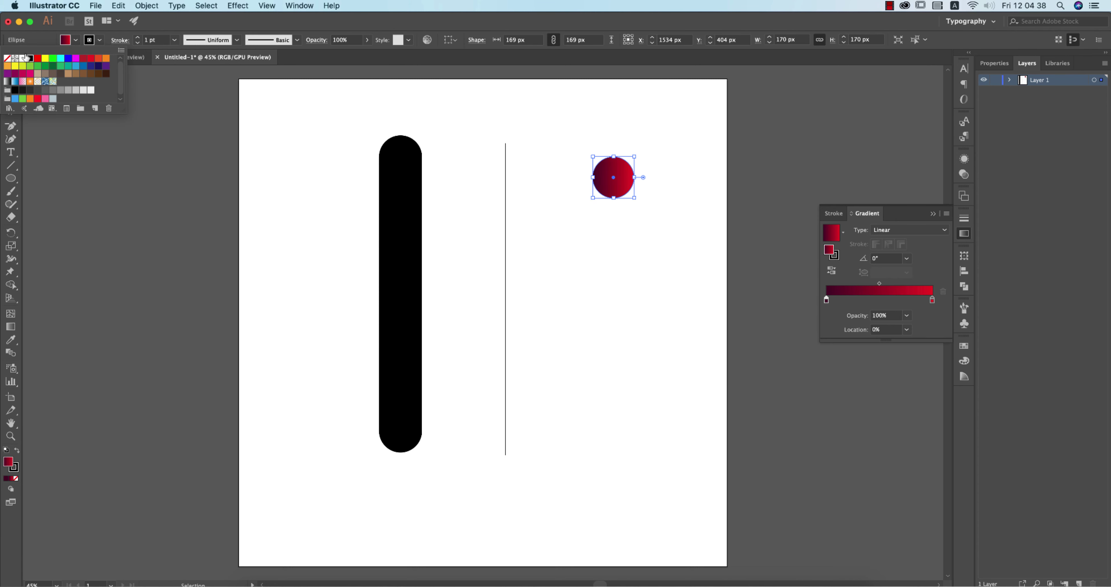
pyautogui.click(9, 60)
pyautogui.click(125, 150)
pyautogui.click(662, 238)
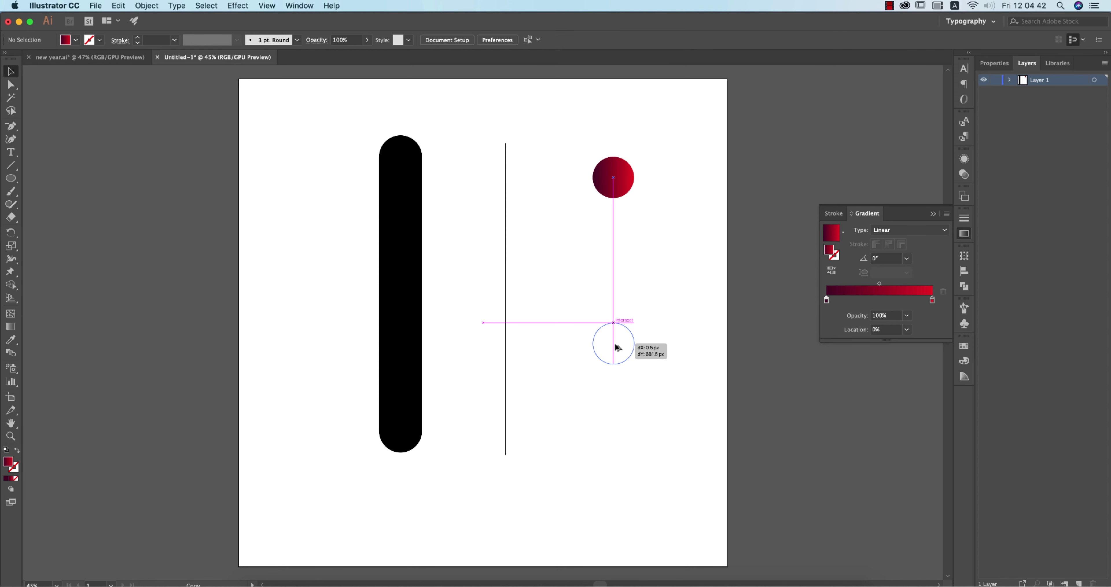
# - Copy the gradient circle directly below the original
pyautogui.moveTo(618, 235); pyautogui.dragTo(617, 375)
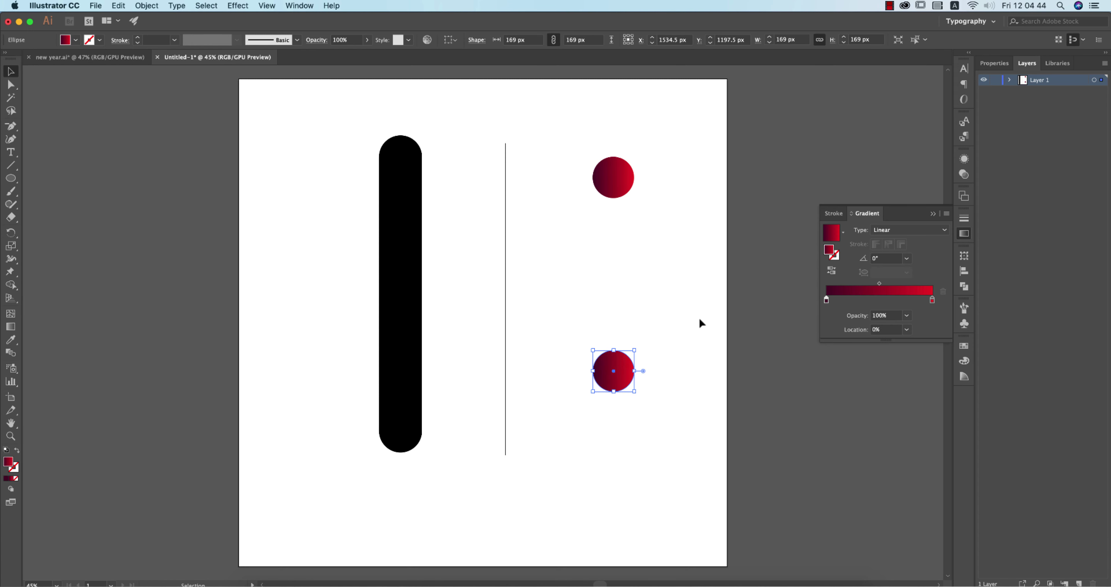
pyautogui.moveTo(558, 136); pyautogui.dragTo(676, 388)
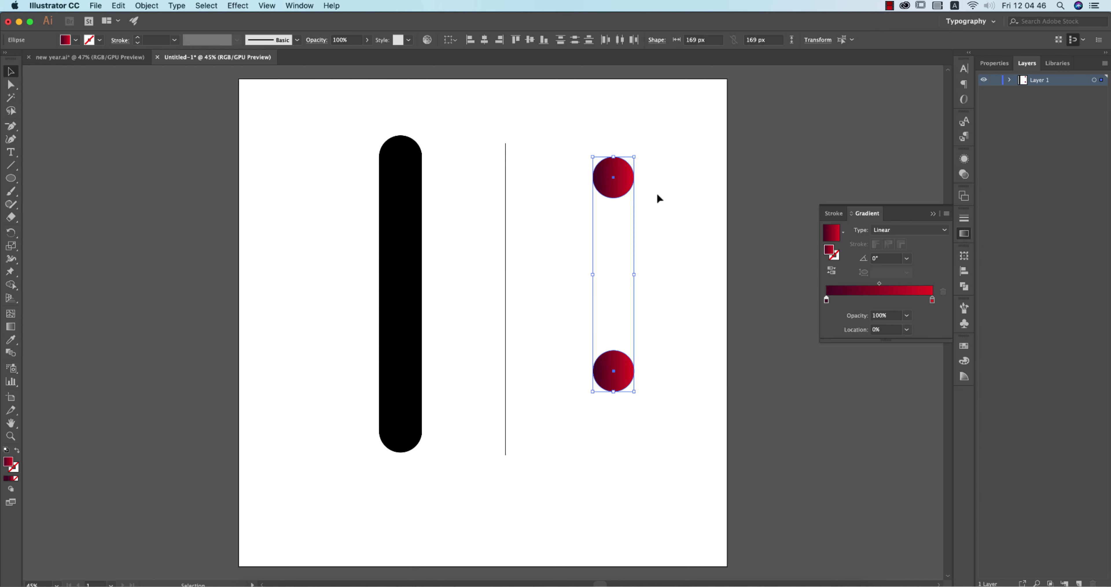
pyautogui.click(667, 324)
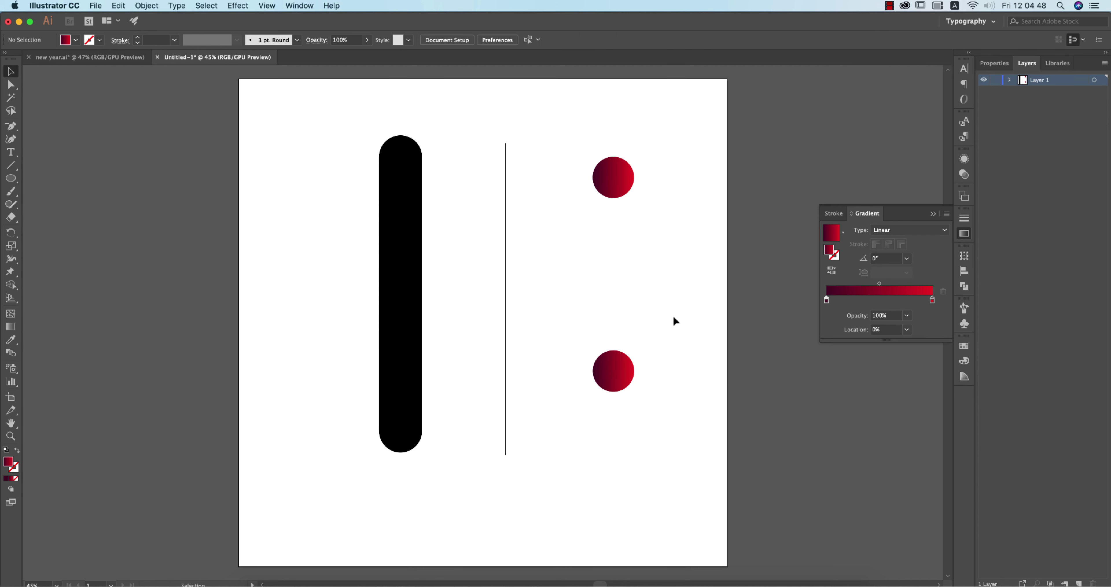
# - Blend the two red circles into a column and select it with the vertical line
pyautogui.click(11, 352)
pyautogui.click(620, 178)
pyautogui.click(619, 367)
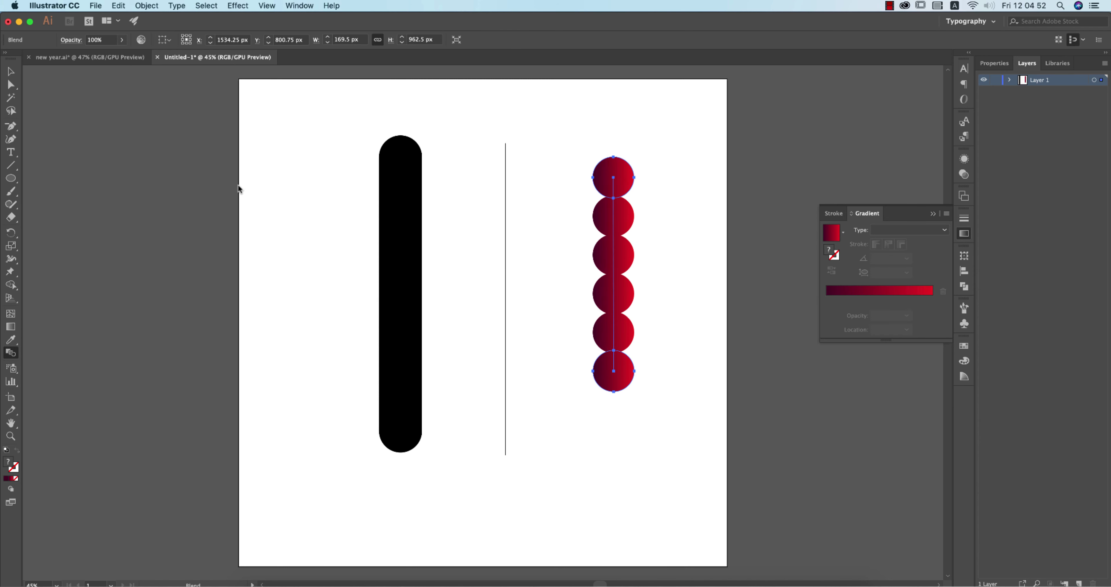
pyautogui.click(11, 71)
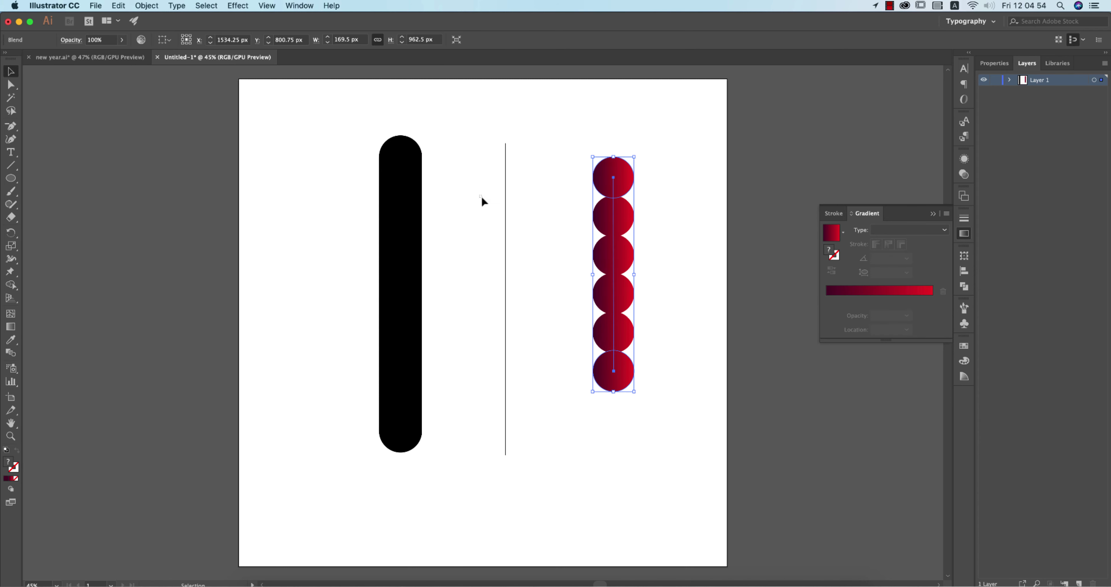
pyautogui.moveTo(482, 200); pyautogui.dragTo(631, 267)
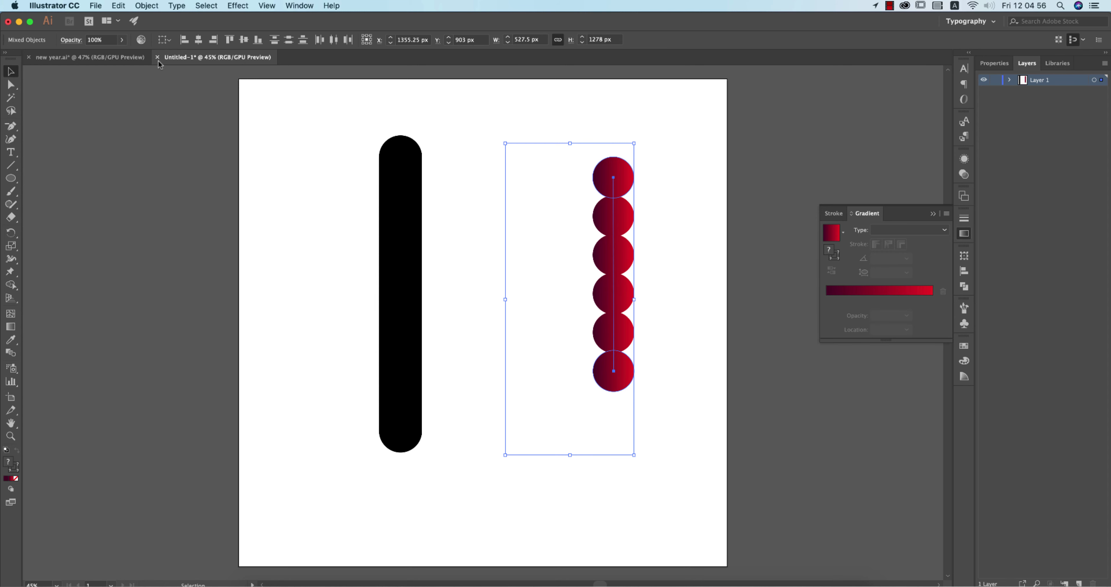
# - Replace the red blend's spine with the line and set Specified Distance spacing to 1 px
pyautogui.click(147, 6)
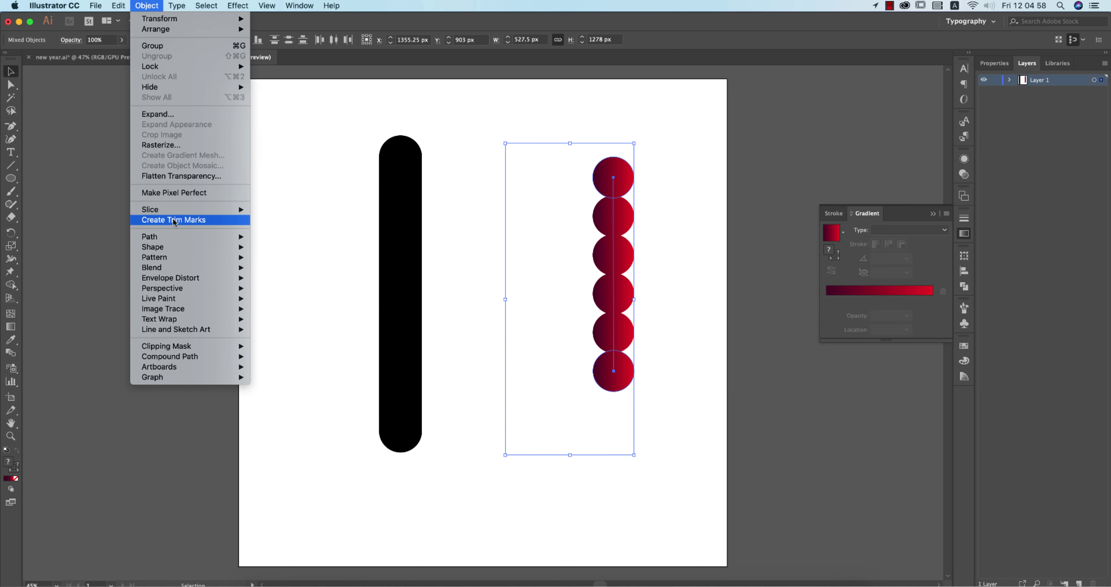
pyautogui.moveTo(152, 267)
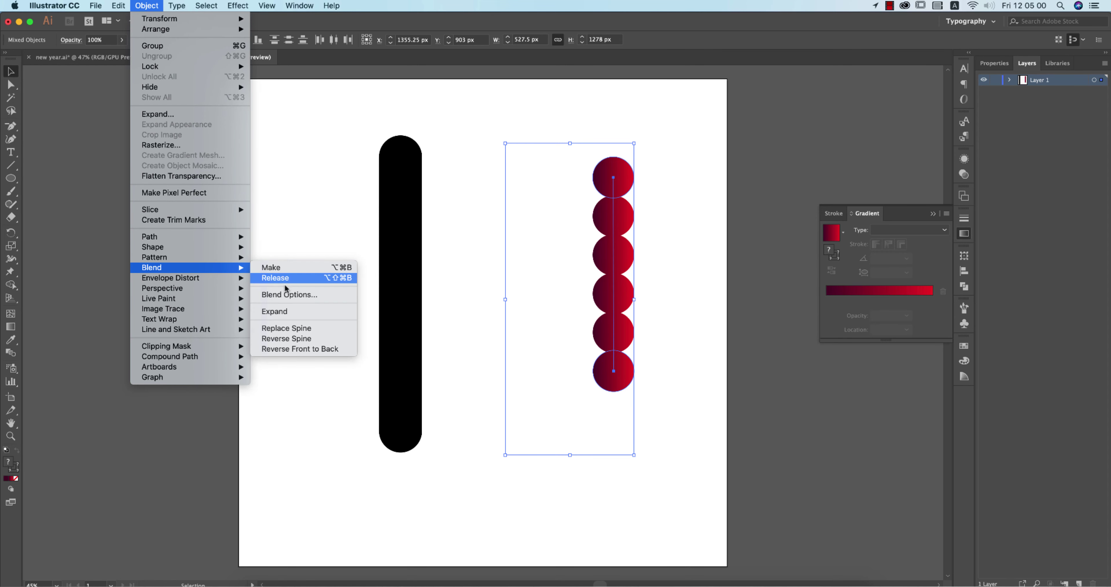
pyautogui.click(286, 328)
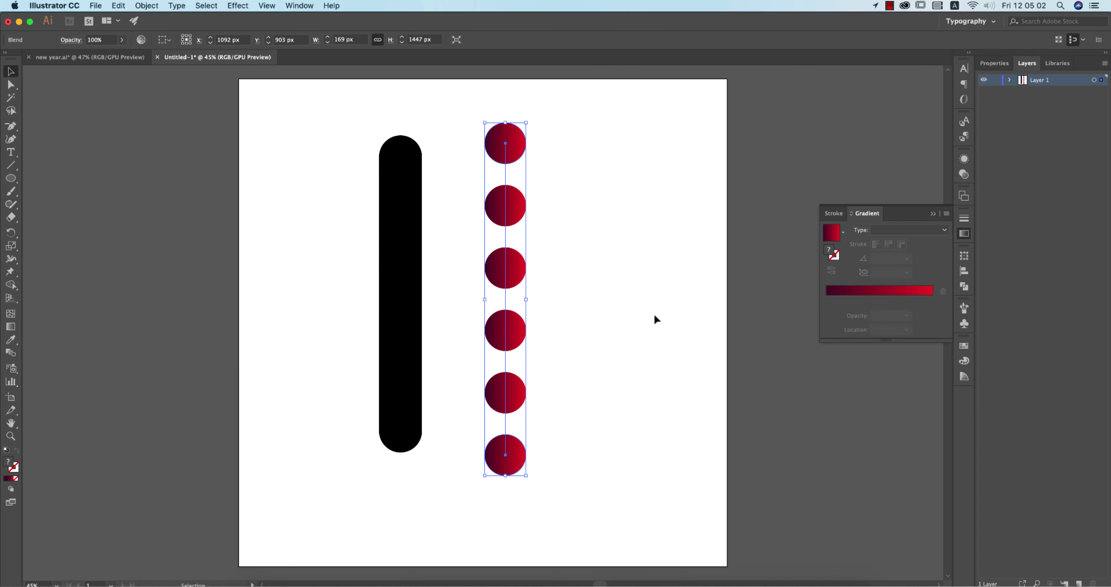
pyautogui.doubleClick(11, 352)
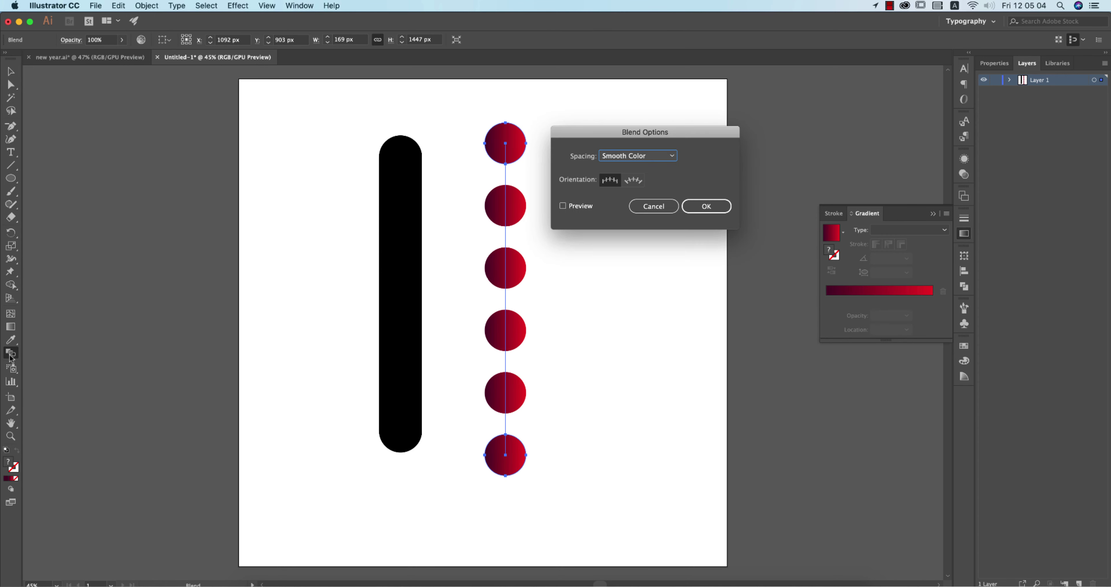
pyautogui.click(635, 156)
pyautogui.click(634, 191)
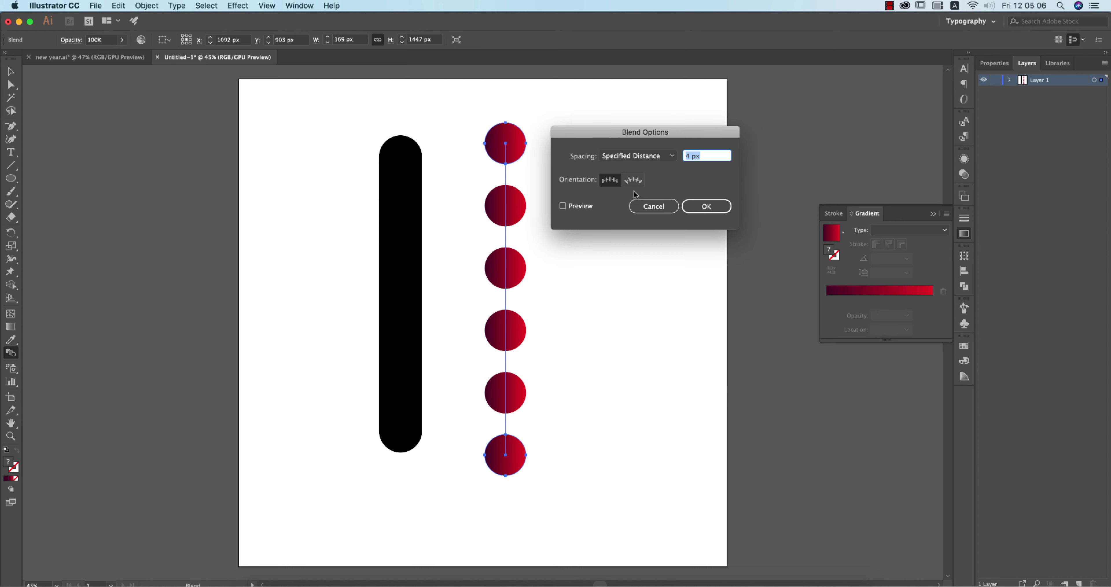
pyautogui.write('1')
pyautogui.click(563, 205)
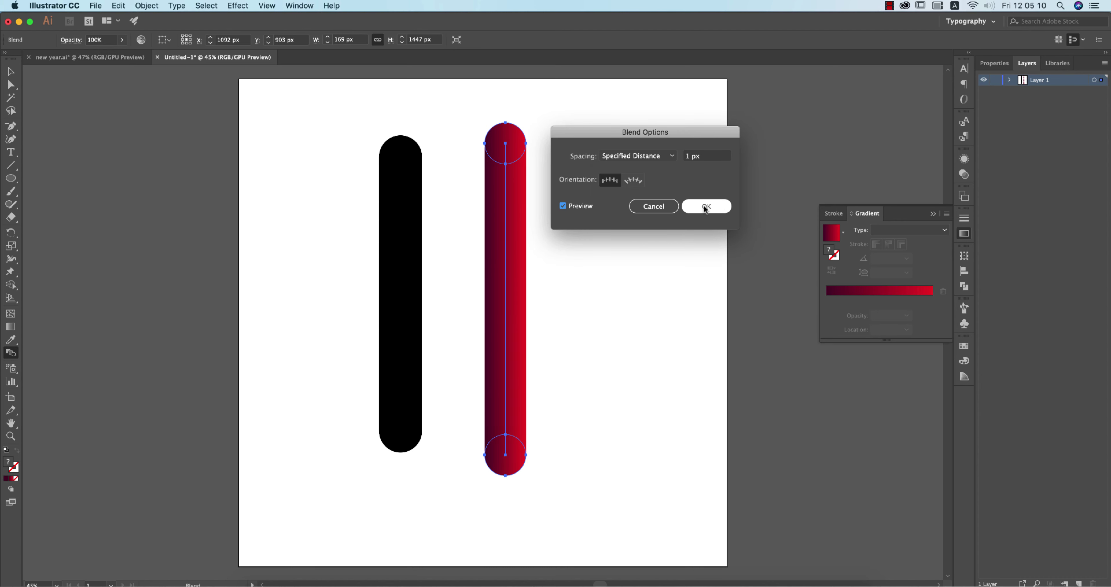
pyautogui.click(706, 207)
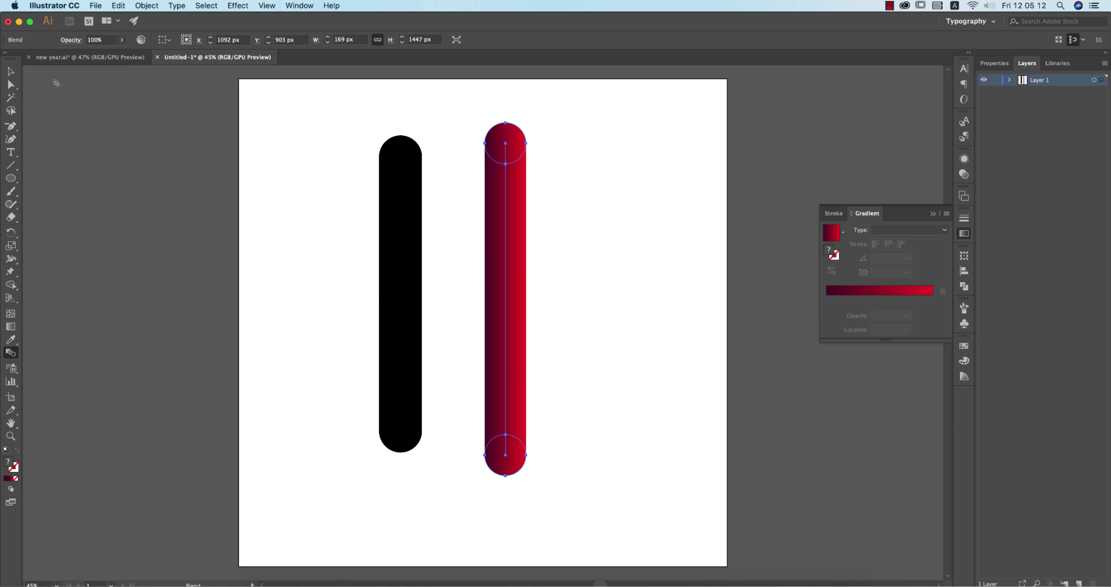
pyautogui.click(10, 72)
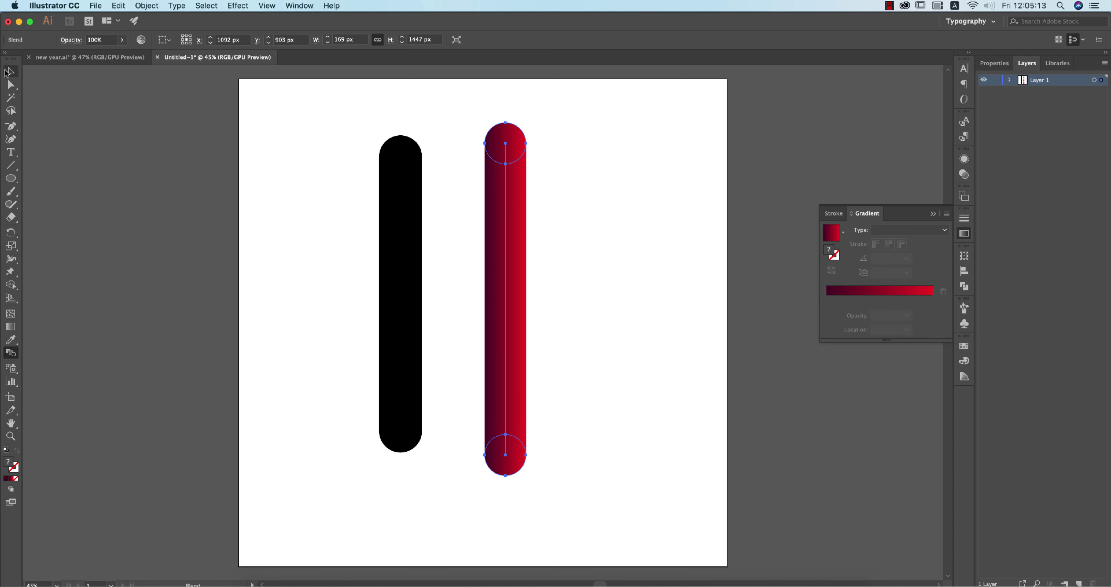
pyautogui.click(680, 310)
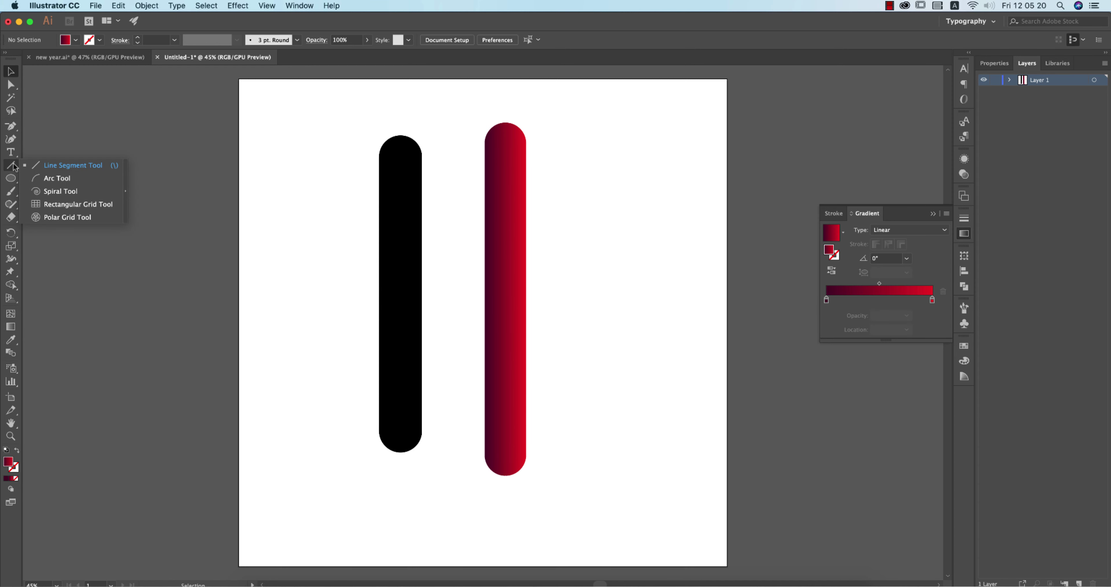
# - Draw a spiral right of the red bar, shift it right, and give it a black outline
pyautogui.moveTo(11, 166); pyautogui.dragTo(48, 198)
pyautogui.moveTo(586, 200); pyautogui.dragTo(621, 252)
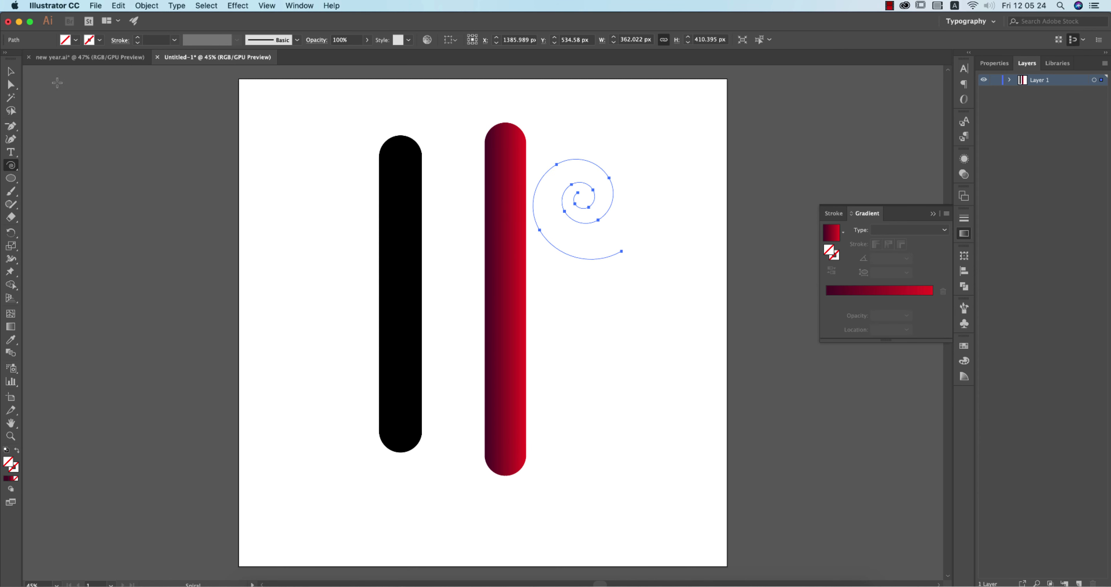
pyautogui.press('v')
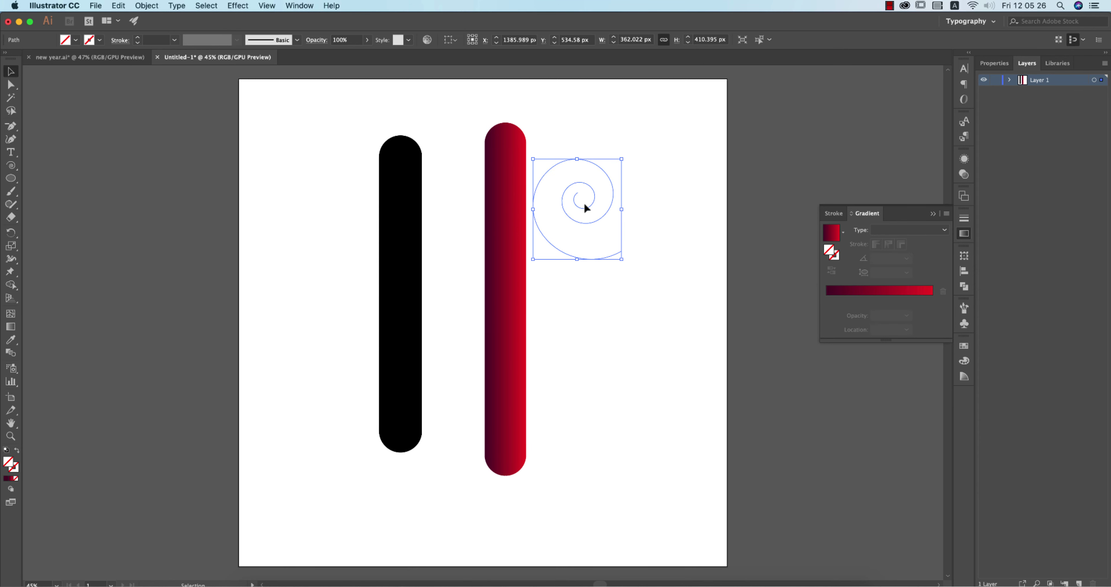
pyautogui.moveTo(590, 210); pyautogui.dragTo(637, 212)
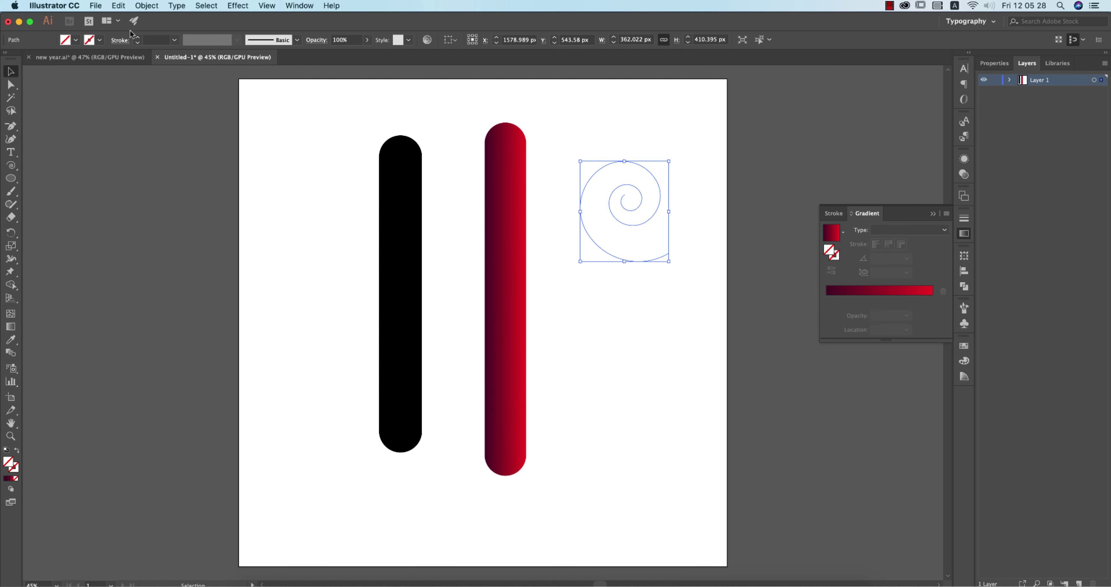
pyautogui.click(100, 40)
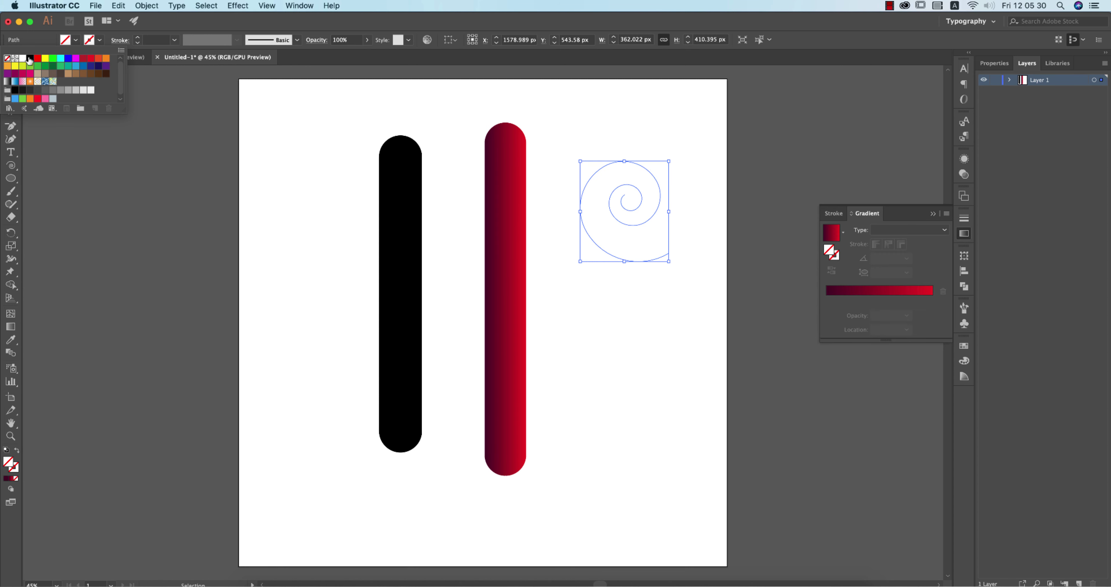
pyautogui.click(30, 57)
# - Draw a small circle below the spiral
pyautogui.click(632, 328)
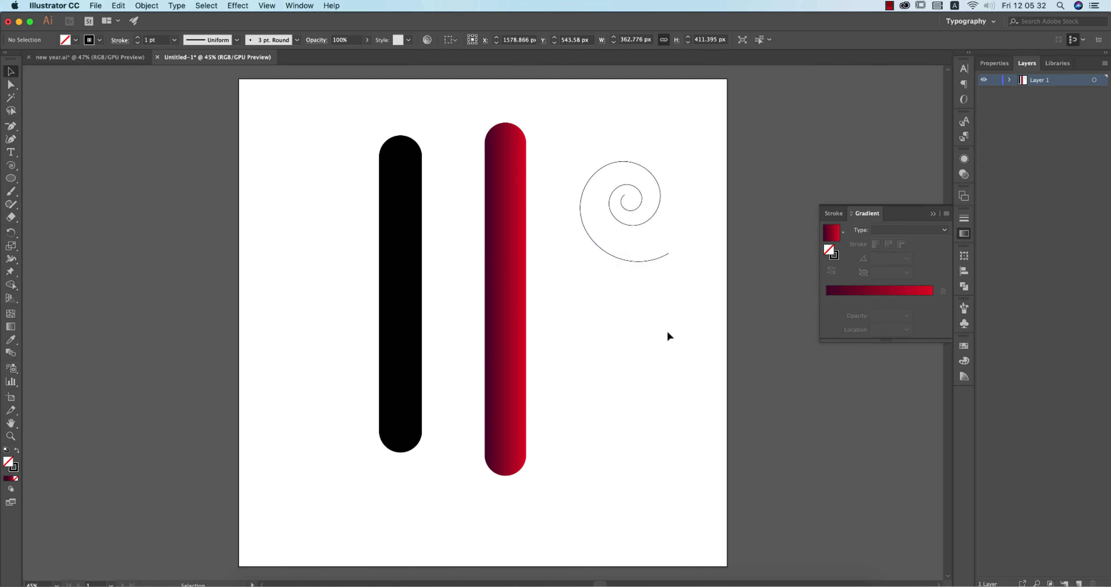
pyautogui.click(12, 180)
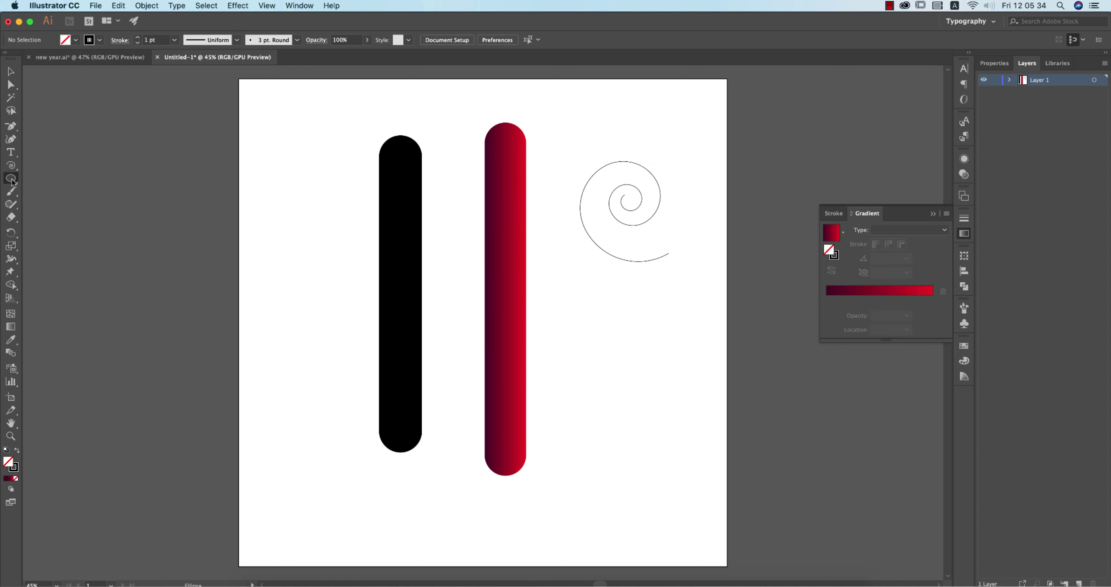
pyautogui.moveTo(623, 342); pyautogui.dragTo(648, 366)
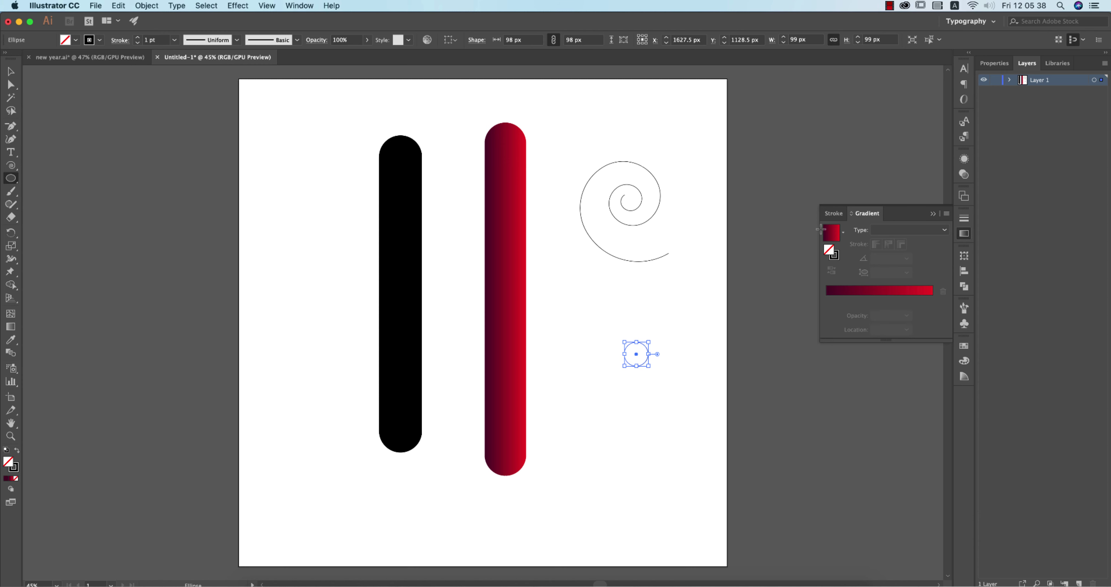
# - Remove the small circle's outline and give it a linear gradient fill
pyautogui.click(75, 40)
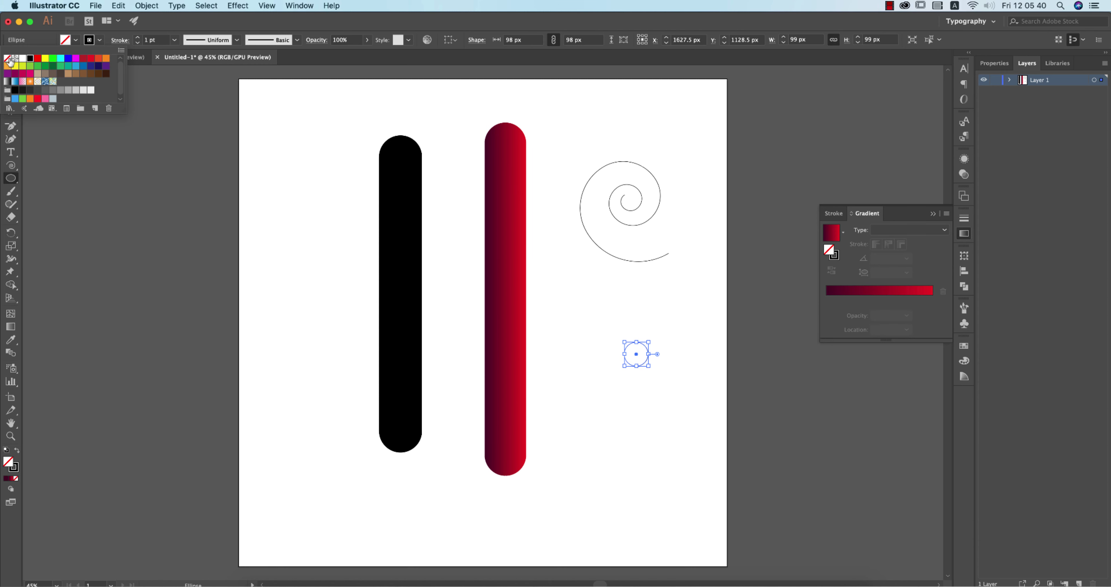
pyautogui.click(9, 59)
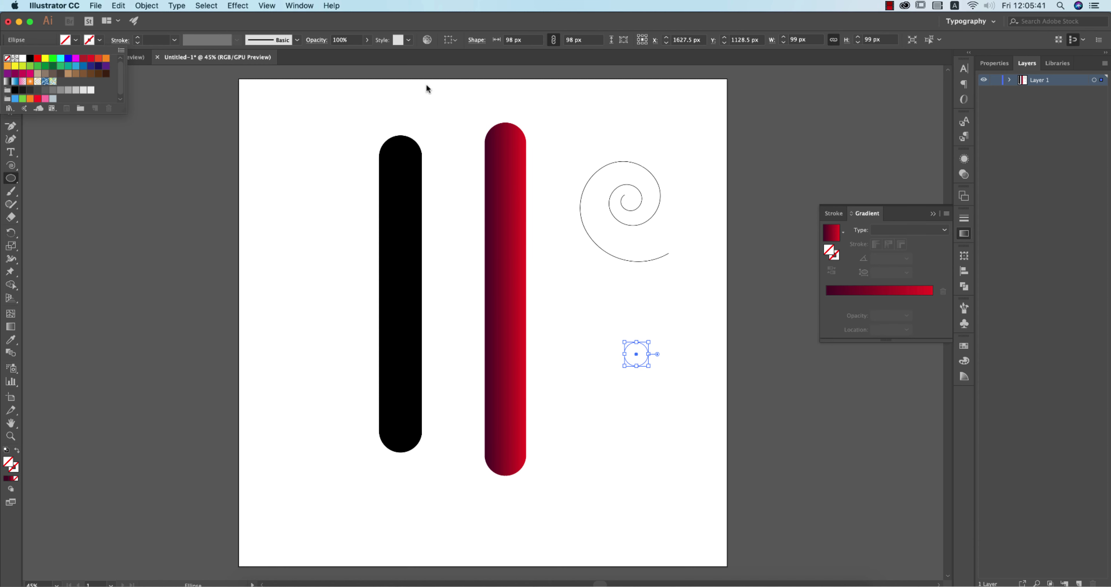
pyautogui.click(831, 238)
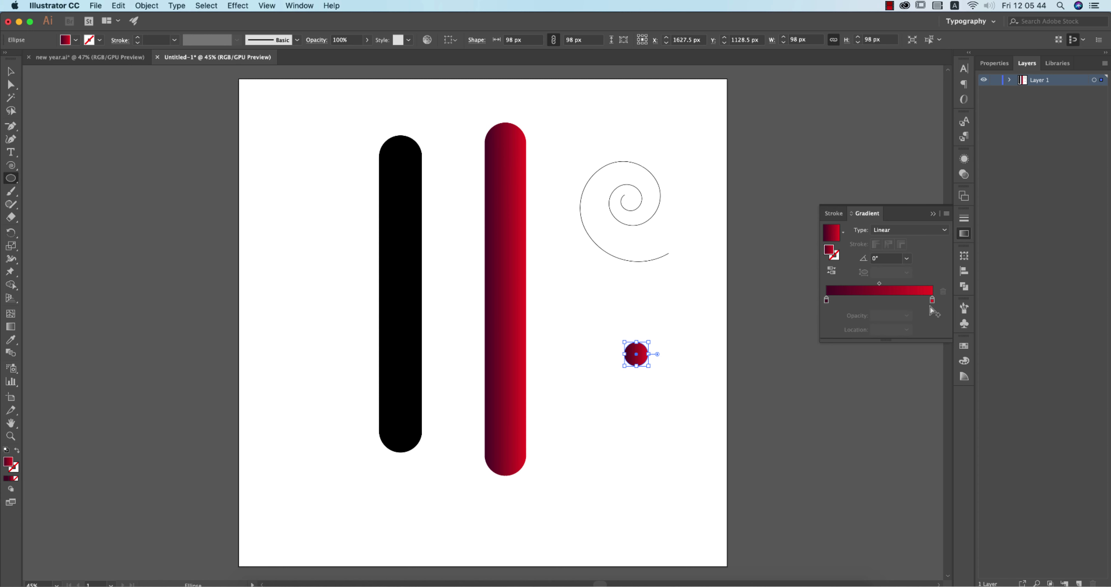
# - Set the gradient's right stop to blue and left stop to red, then deselect
pyautogui.doubleClick(931, 300)
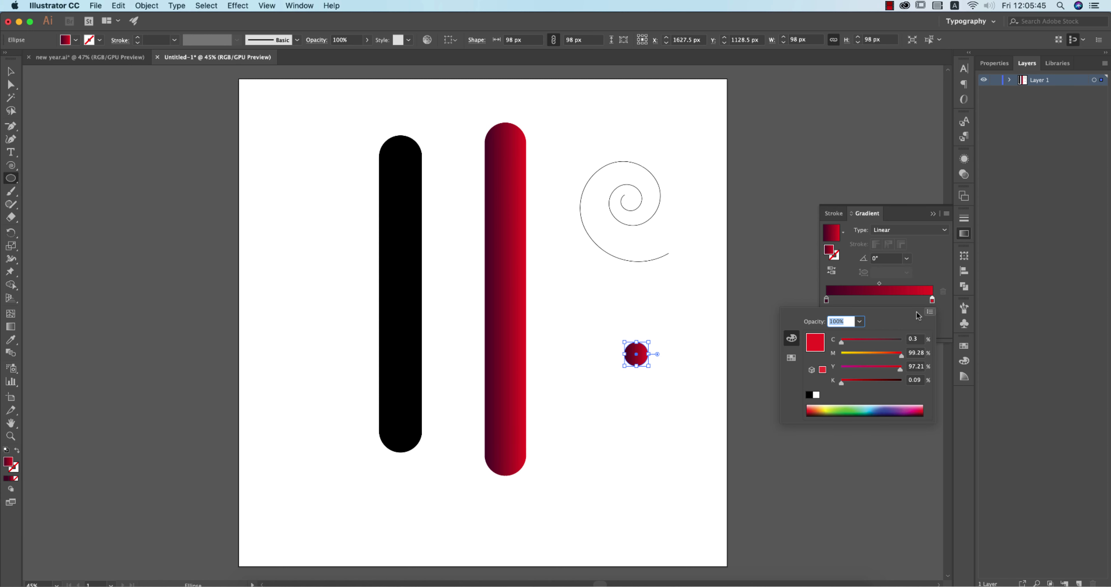
pyautogui.click(790, 357)
pyautogui.click(854, 334)
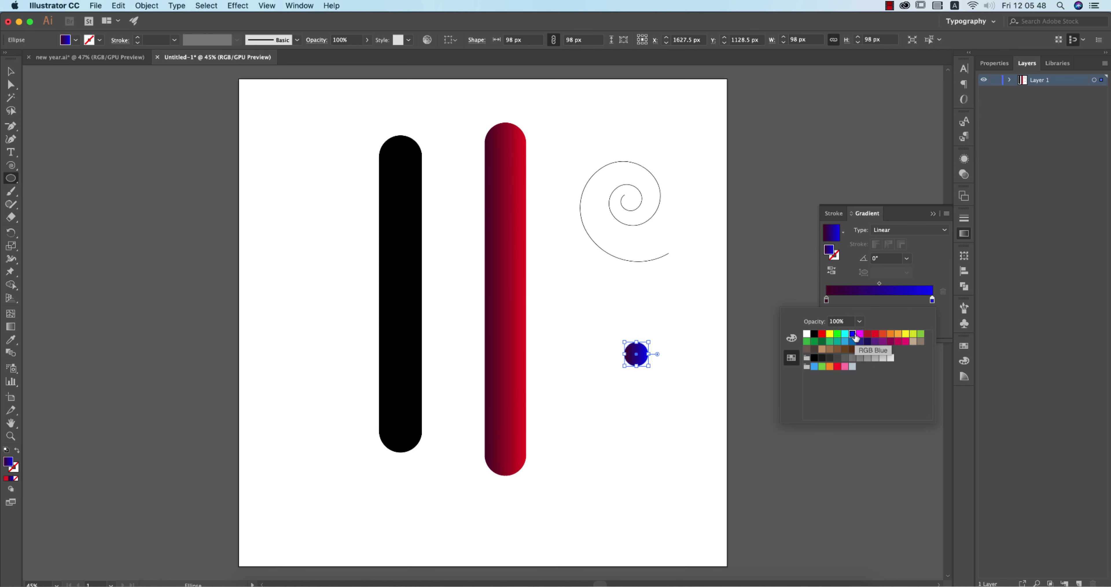
pyautogui.doubleClick(826, 301)
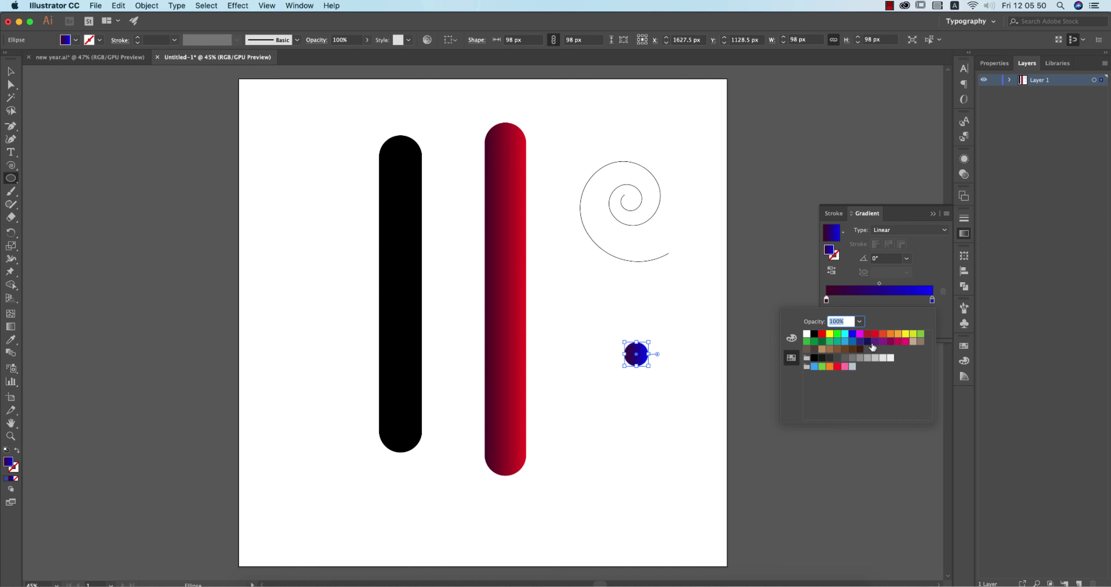
pyautogui.click(875, 334)
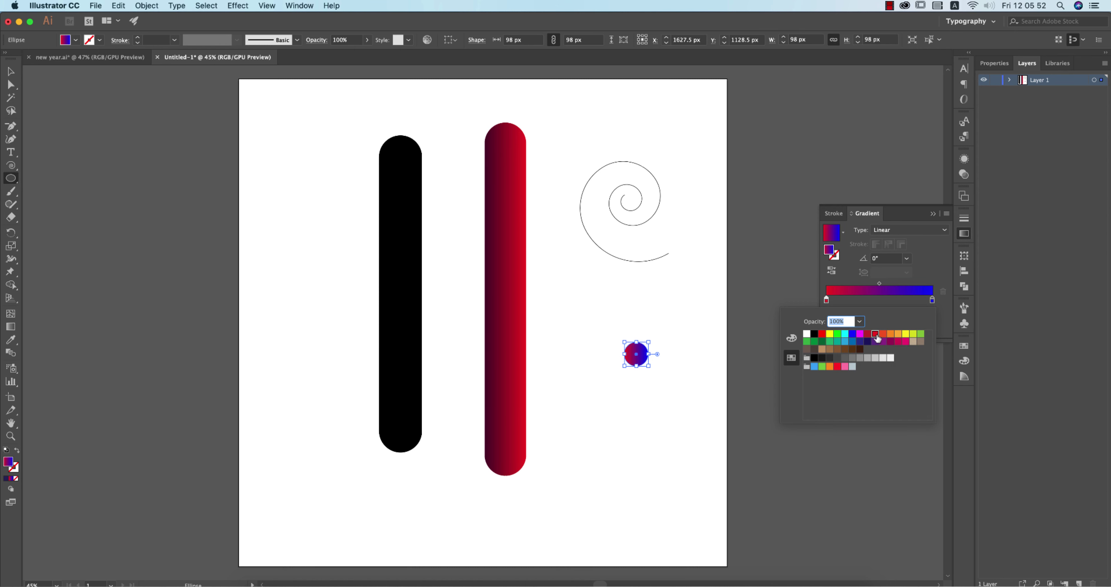
pyautogui.click(10, 72)
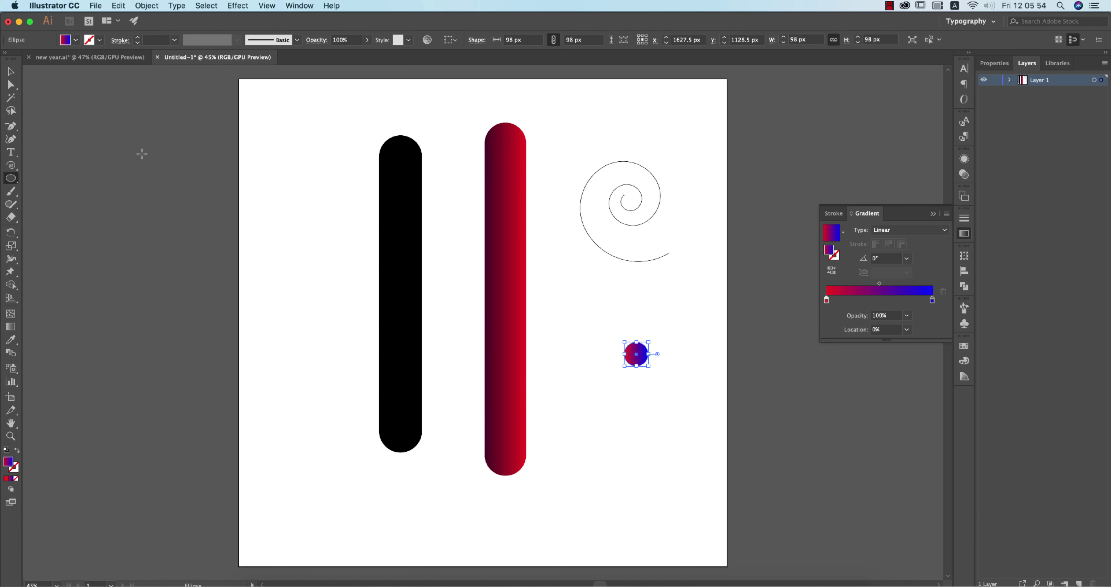
pyautogui.click(10, 72)
pyautogui.click(125, 200)
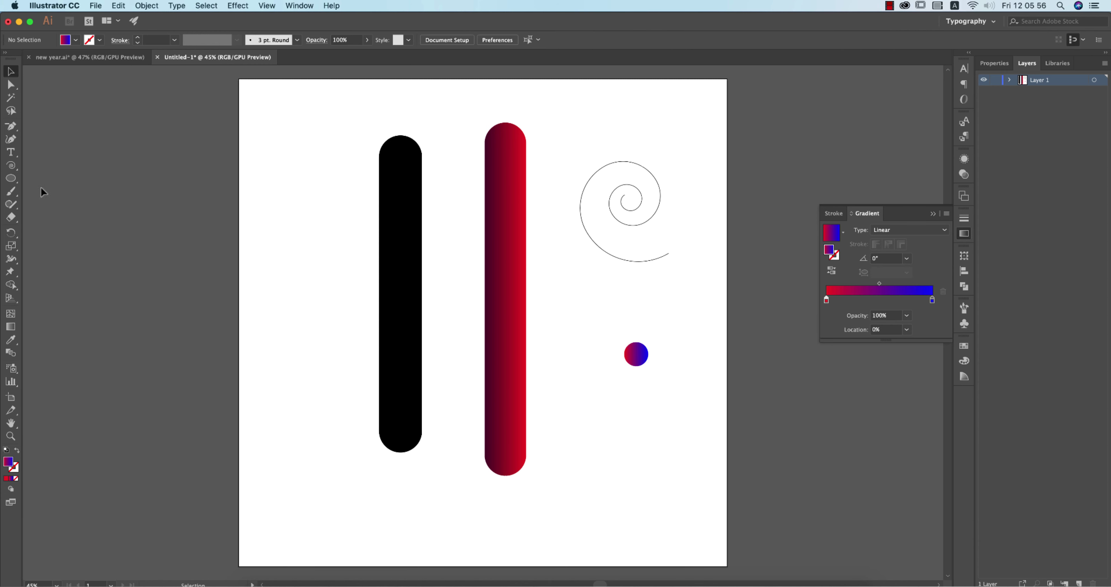
# - Alt-drag a copy of the gradient circle to the right and blend the two circles
pyautogui.moveTo(636, 360); pyautogui.dragTo(707, 361)
pyautogui.click(11, 353)
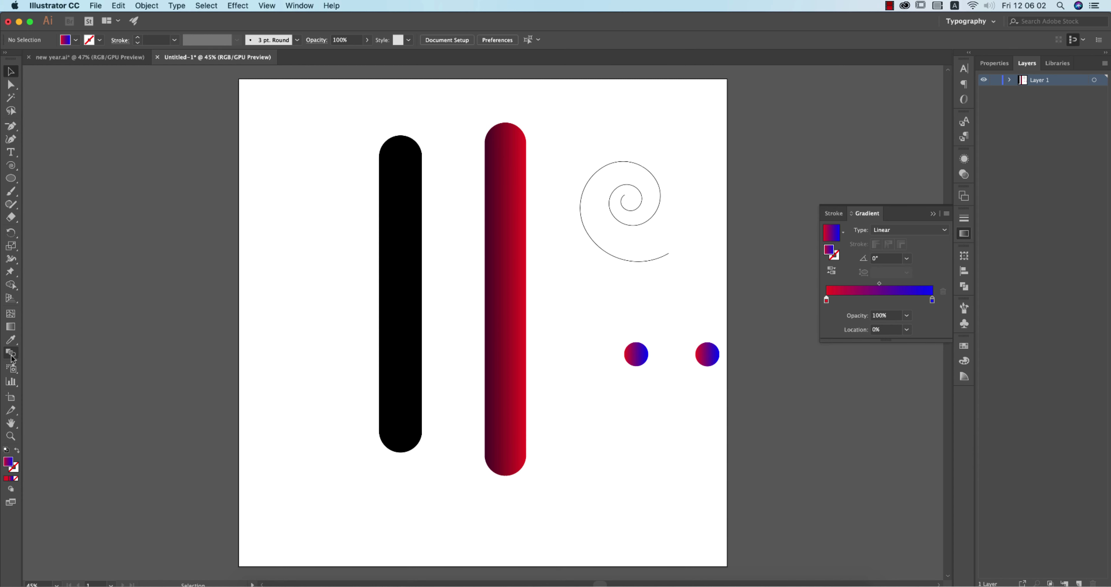
pyautogui.click(633, 359)
pyautogui.click(702, 356)
# - Move the circle blend up beneath the spiral
pyautogui.click(11, 71)
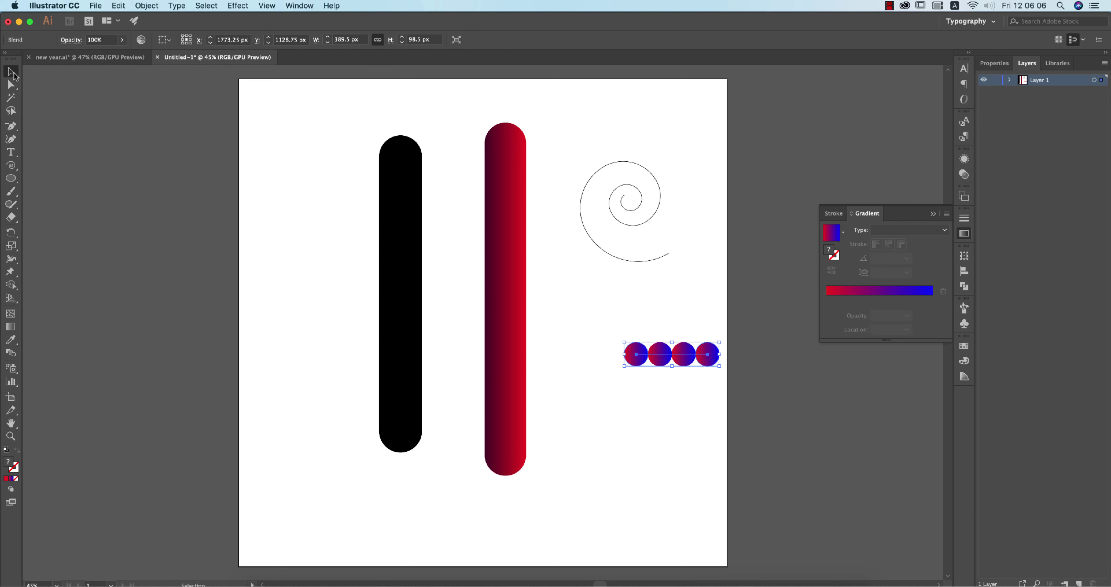
pyautogui.moveTo(660, 360)
pyautogui.mouseDown()
pyautogui.moveTo(626, 305)
pyautogui.moveTo(610, 162)
pyautogui.mouseUp()
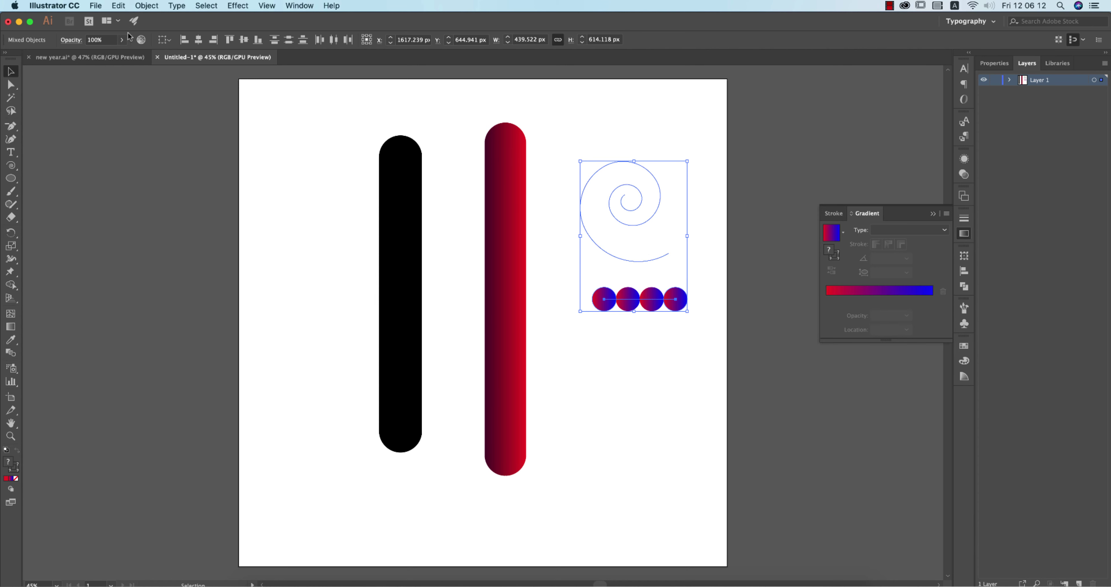
pyautogui.click(147, 6)
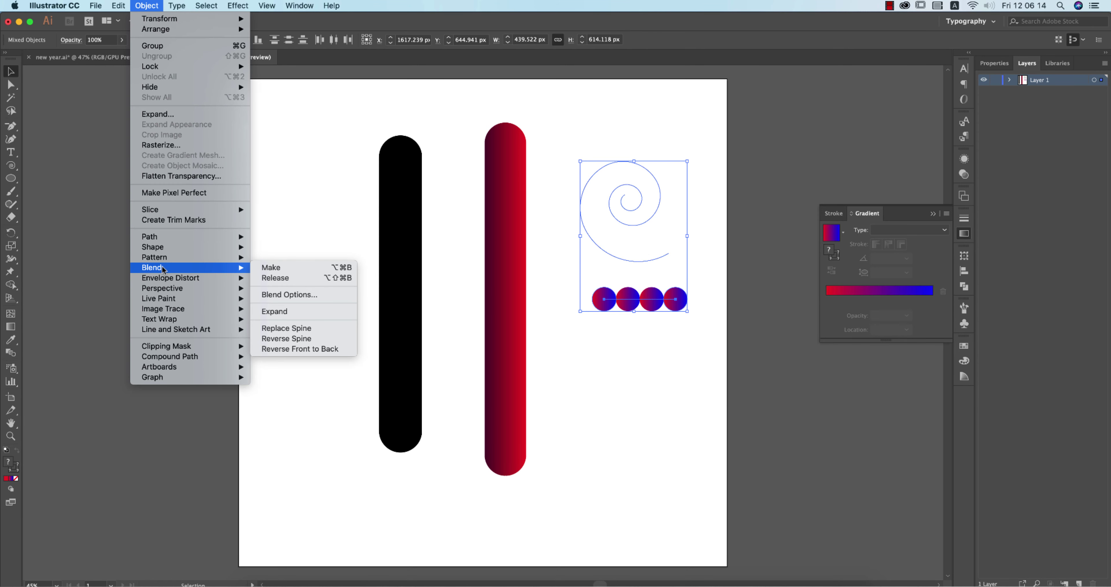
pyautogui.moveTo(152, 267)
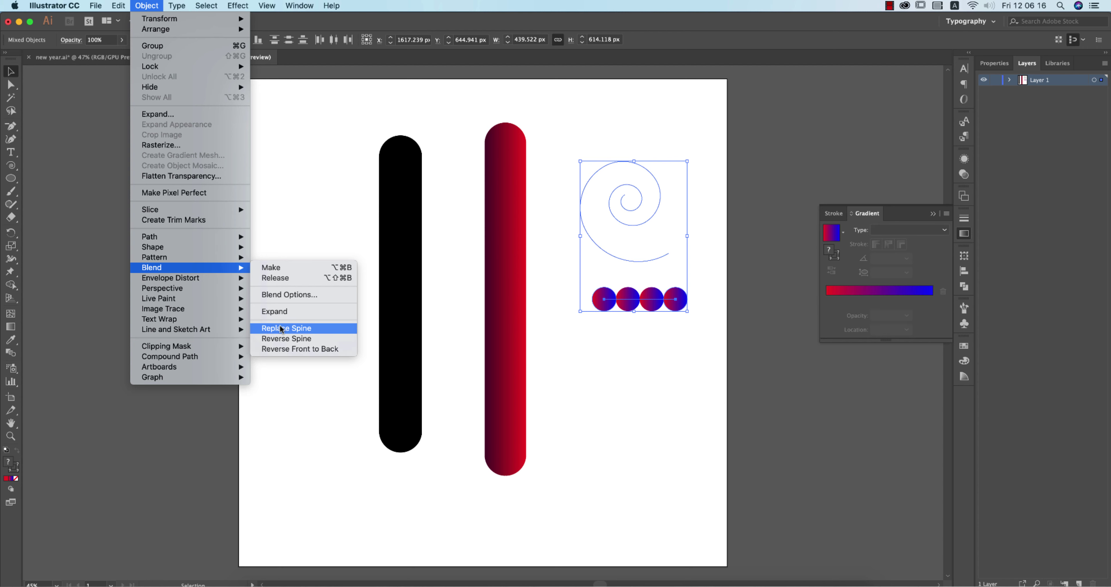
# - Replace the blend's spine with the spiral and set spacing to Specified Distance 1 px
pyautogui.click(285, 328)
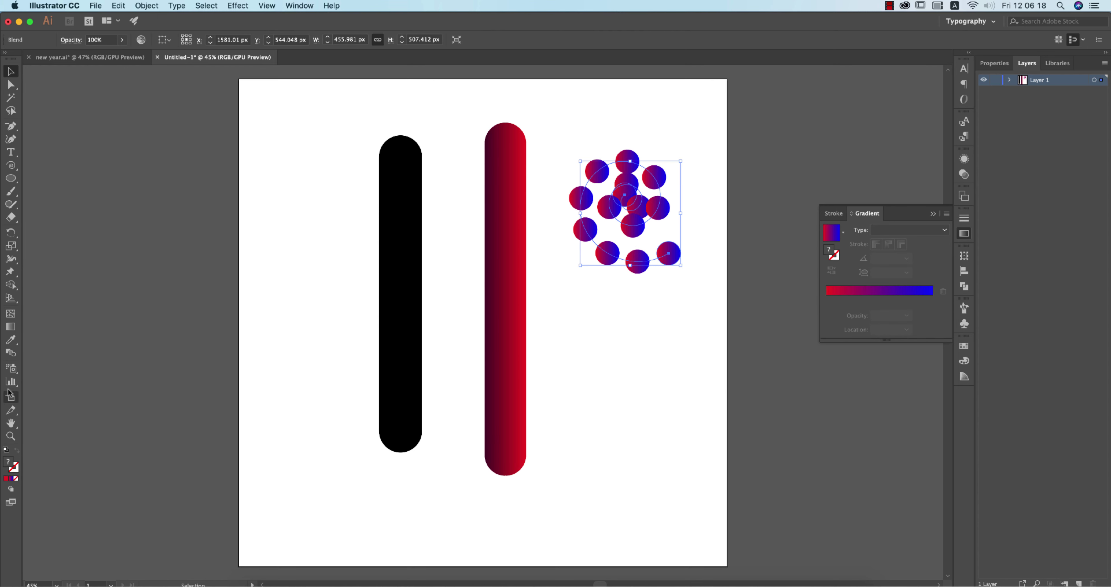
pyautogui.click(12, 353)
pyautogui.doubleClick(13, 353)
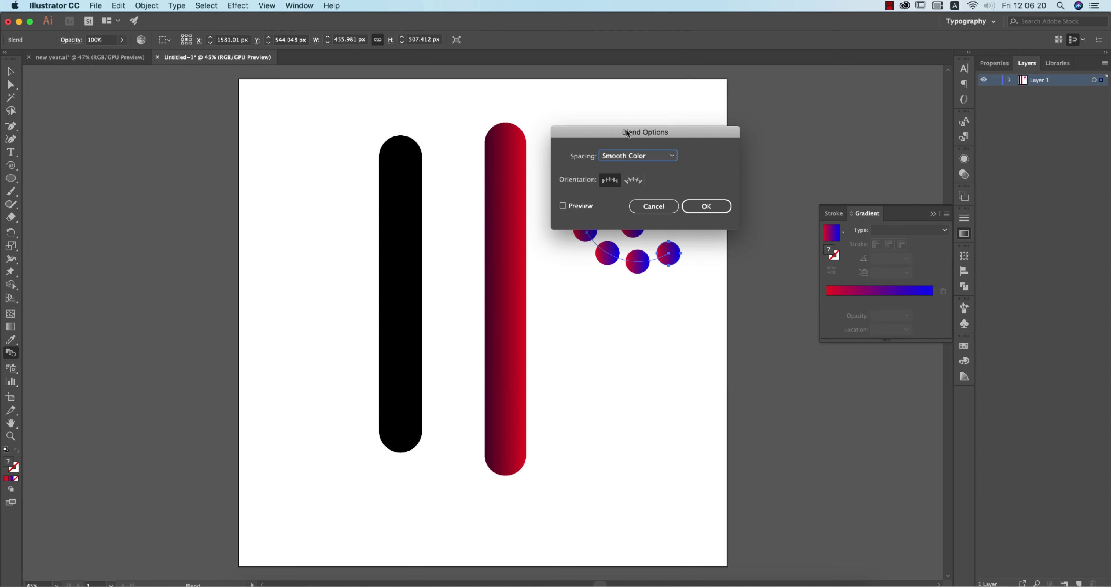
pyautogui.moveTo(626, 133)
pyautogui.mouseDown()
pyautogui.moveTo(406, 157)
pyautogui.moveTo(330, 192)
pyautogui.mouseUp()
pyautogui.click(342, 215)
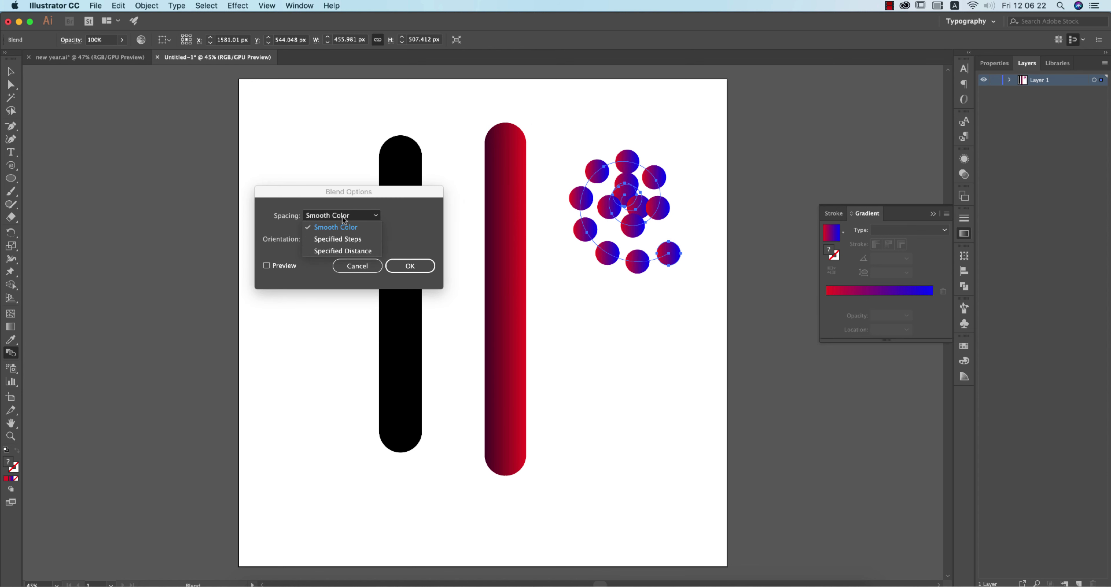
pyautogui.click(346, 251)
pyautogui.write('1')
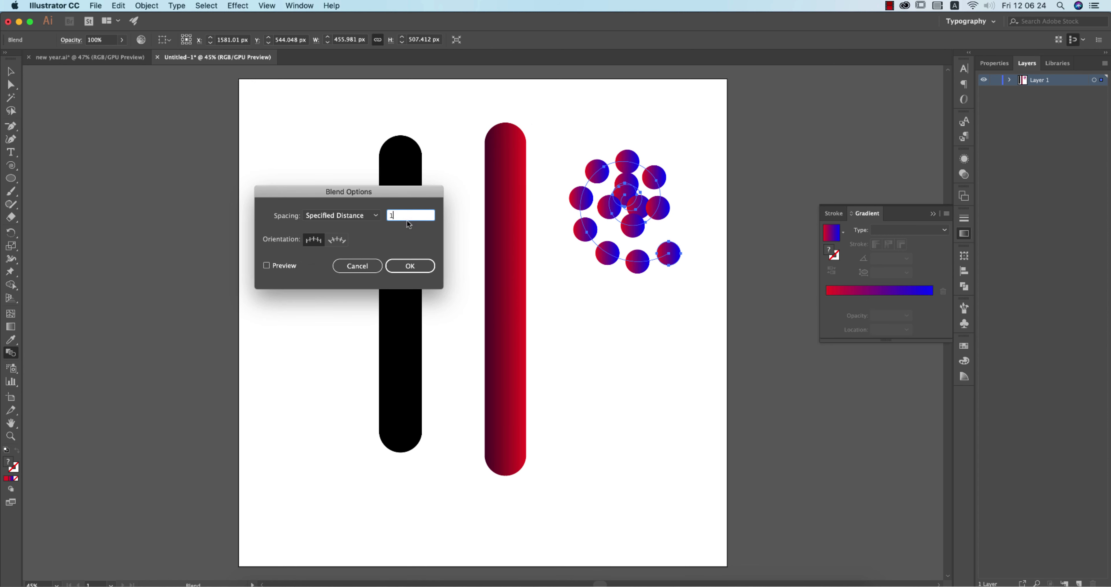
pyautogui.click(268, 266)
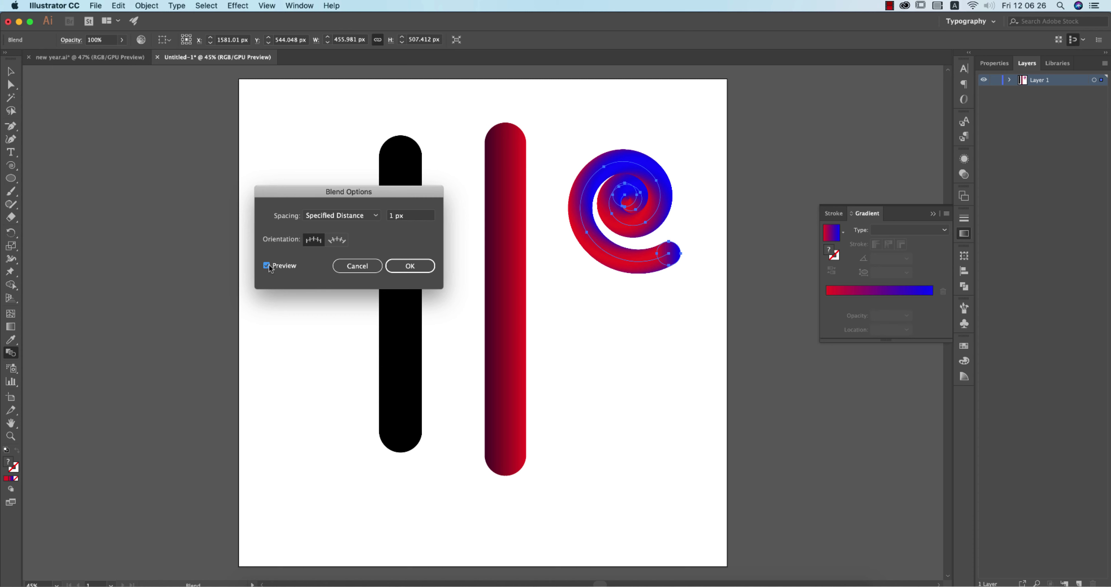
pyautogui.click(410, 266)
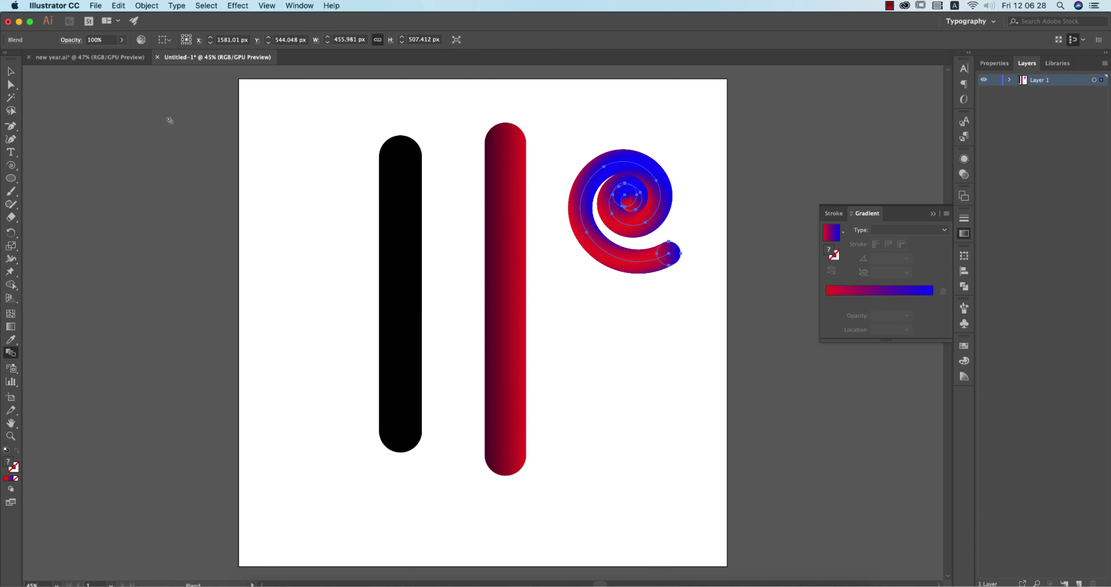
# - Nudge the spiral blend down-left and scale it up
pyautogui.press('v')
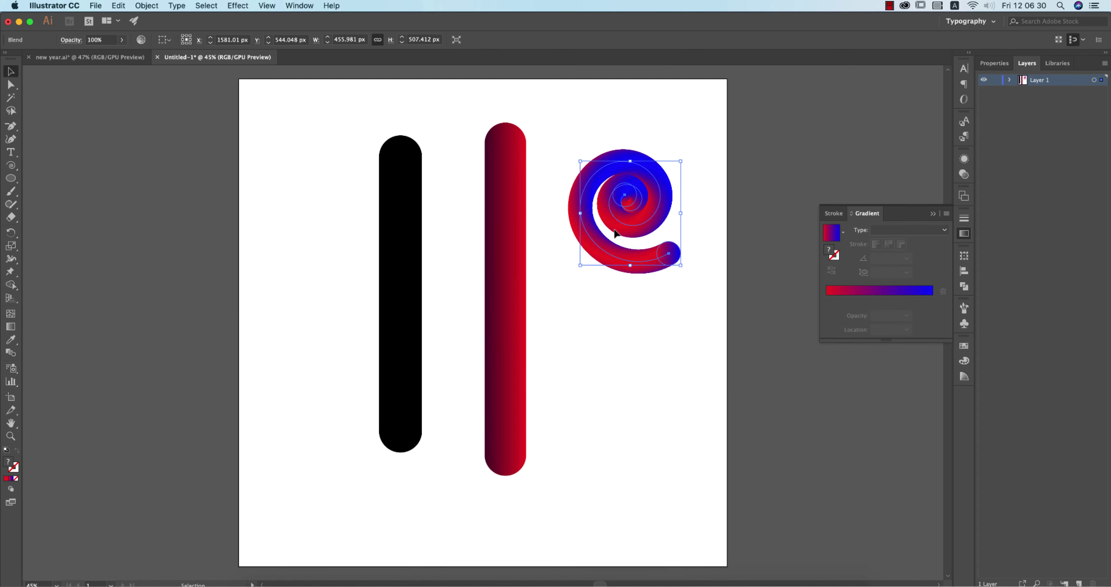
pyautogui.moveTo(668, 261); pyautogui.dragTo(644, 275)
pyautogui.moveTo(656, 175); pyautogui.dragTo(716, 131)
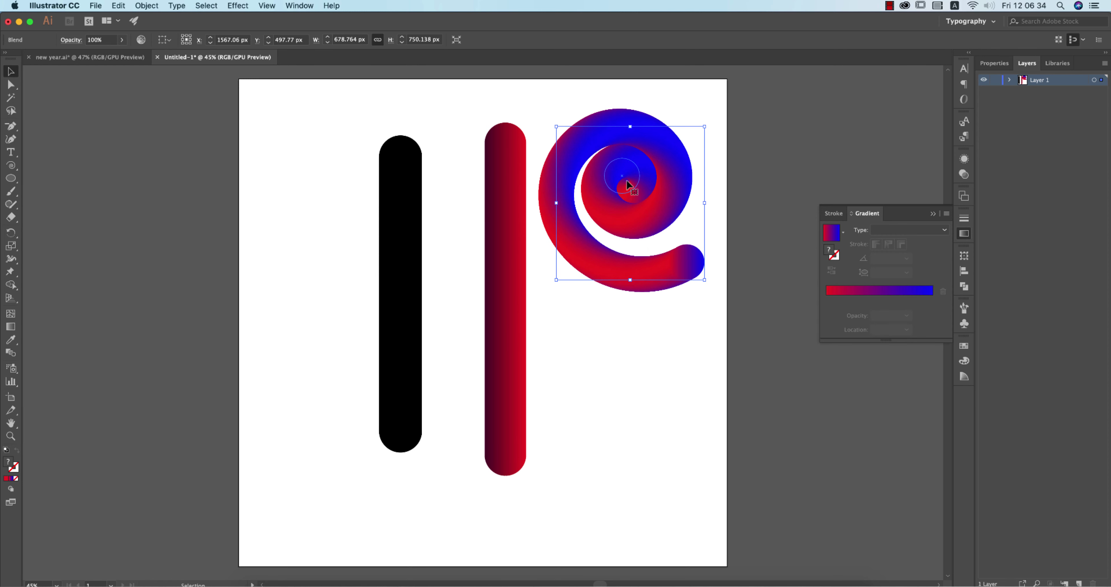
# - In Isolation Mode, shrink the blend's inner circle to about 74 px, then exit
pyautogui.doubleClick(628, 181)
pyautogui.click(628, 181)
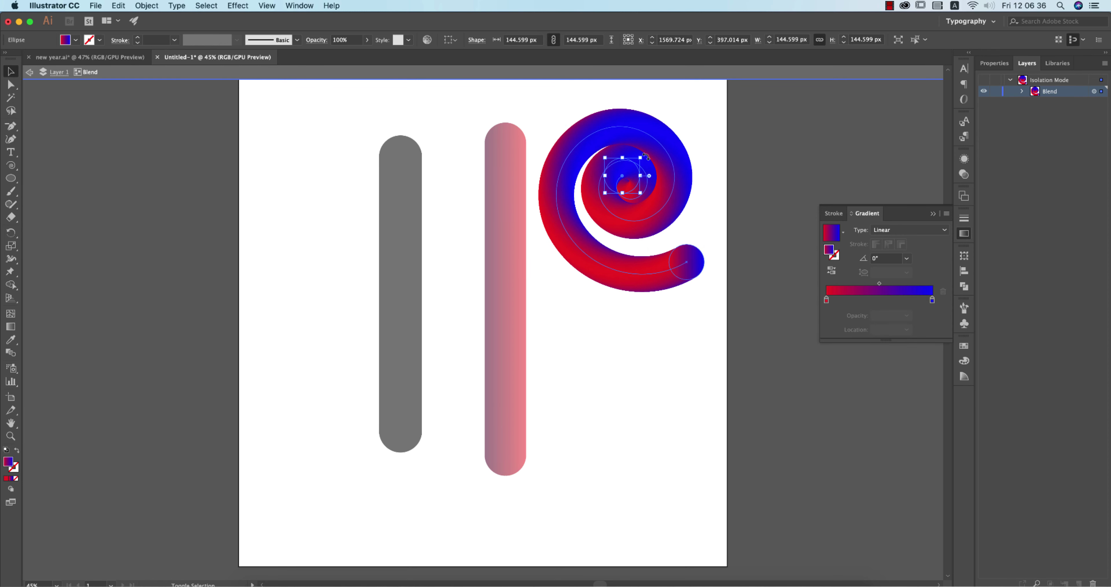
pyautogui.moveTo(643, 158); pyautogui.dragTo(624, 167)
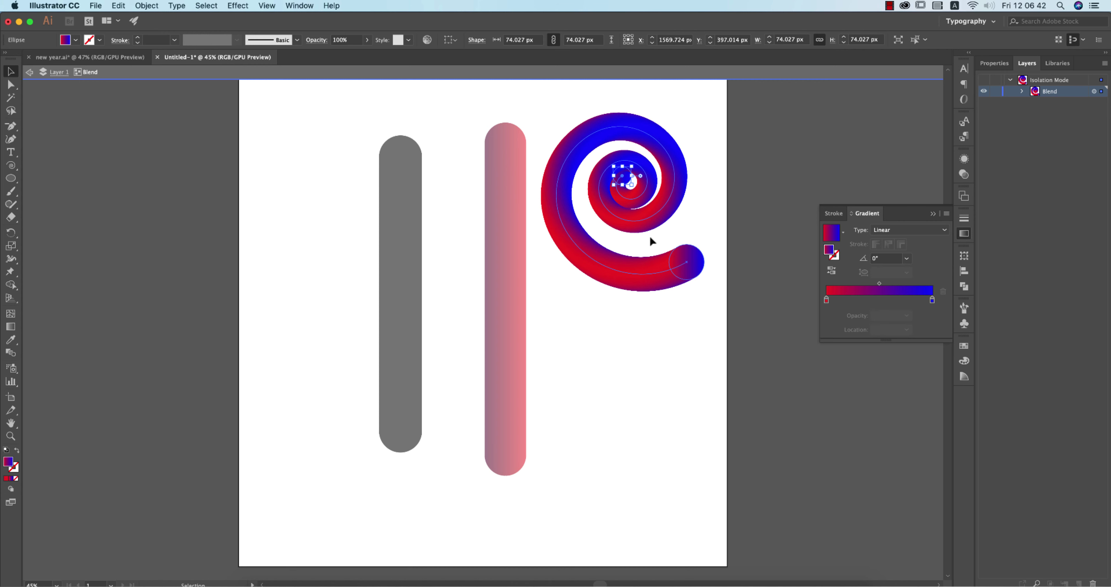
pyautogui.click(630, 172)
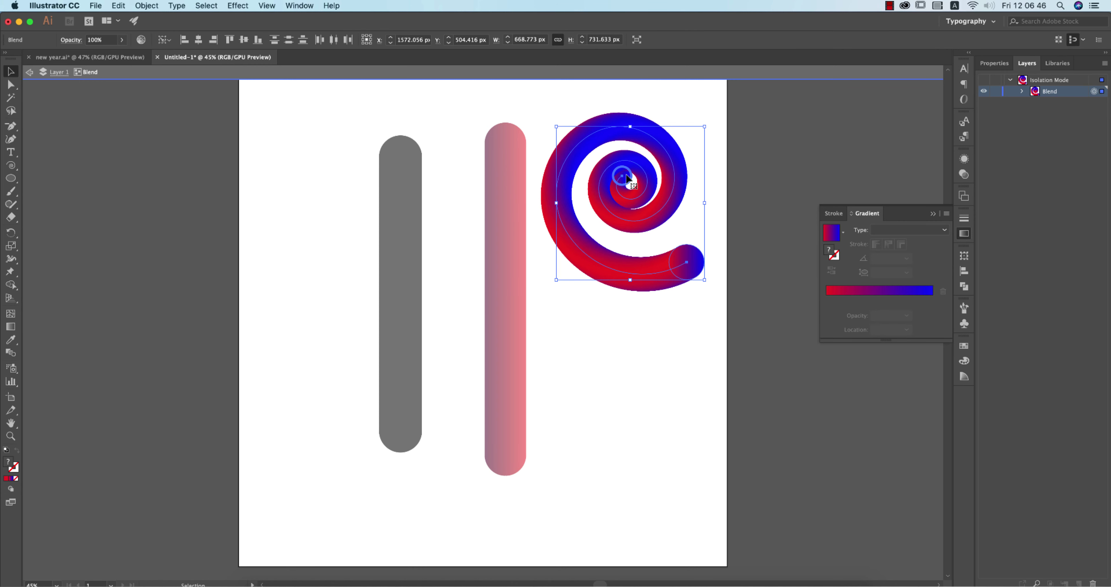
pyautogui.doubleClick(724, 202)
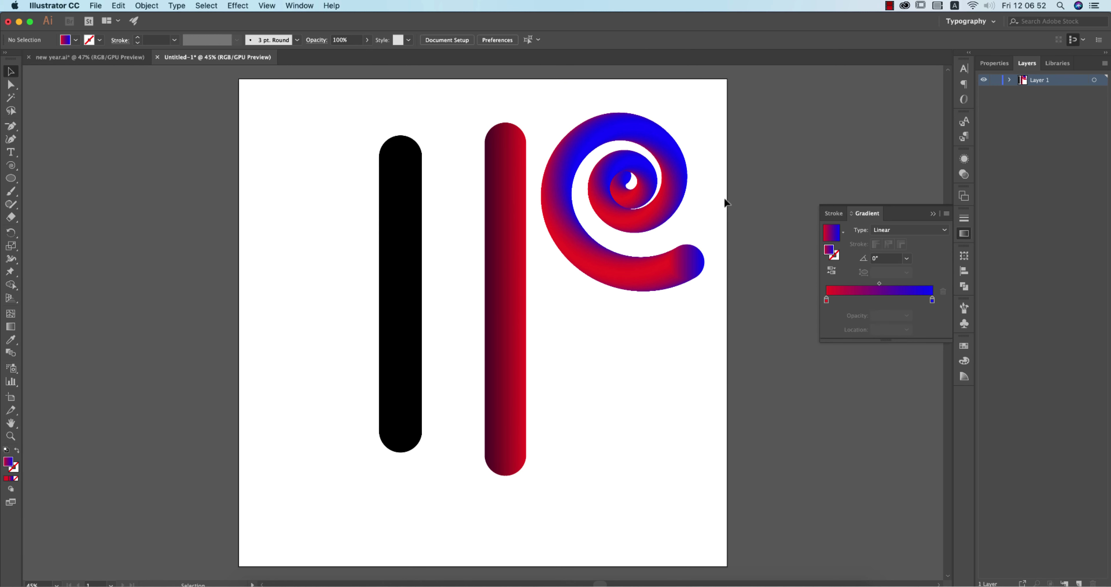
# - Close the gradient panel and open File > New with the 2000 × 2000 px preset
pyautogui.click(932, 213)
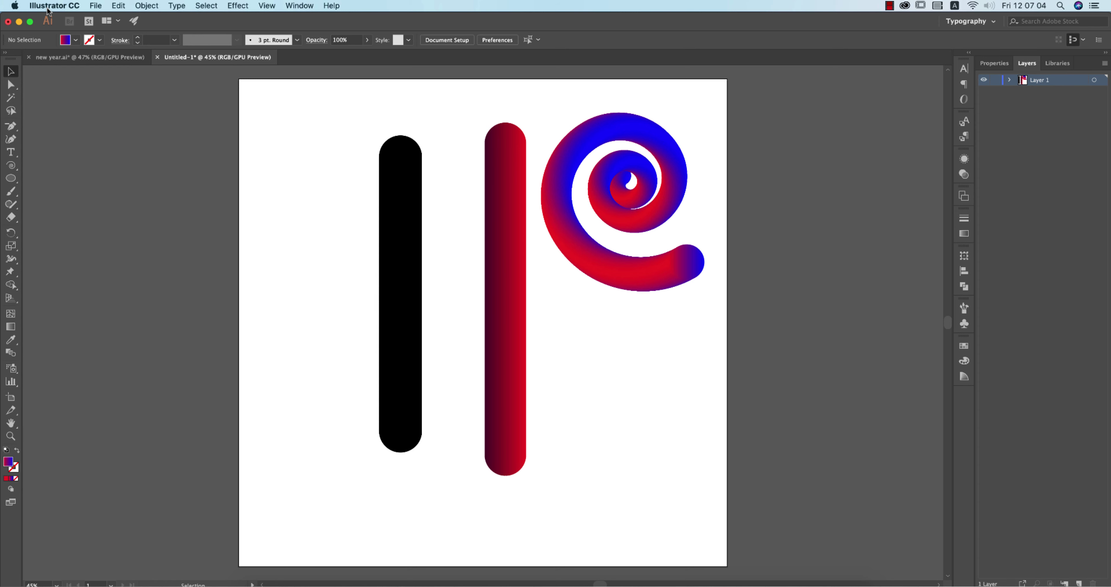
pyautogui.click(95, 5)
pyautogui.click(103, 19)
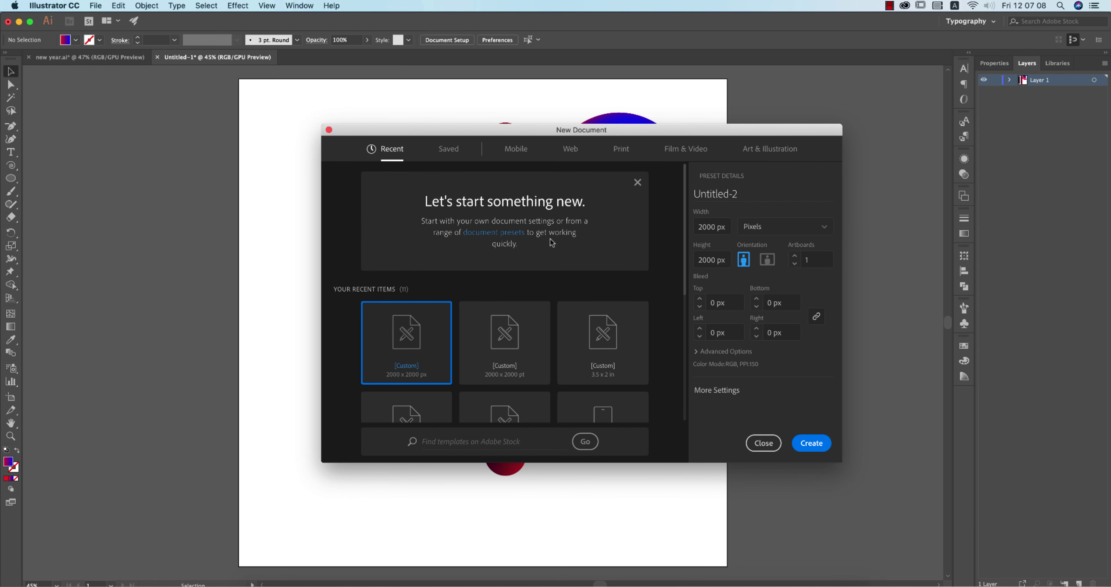
# - Create the 2000 × 2000 px document and draw a strokeless rectangle covering the whole artboard
pyautogui.click(809, 444)
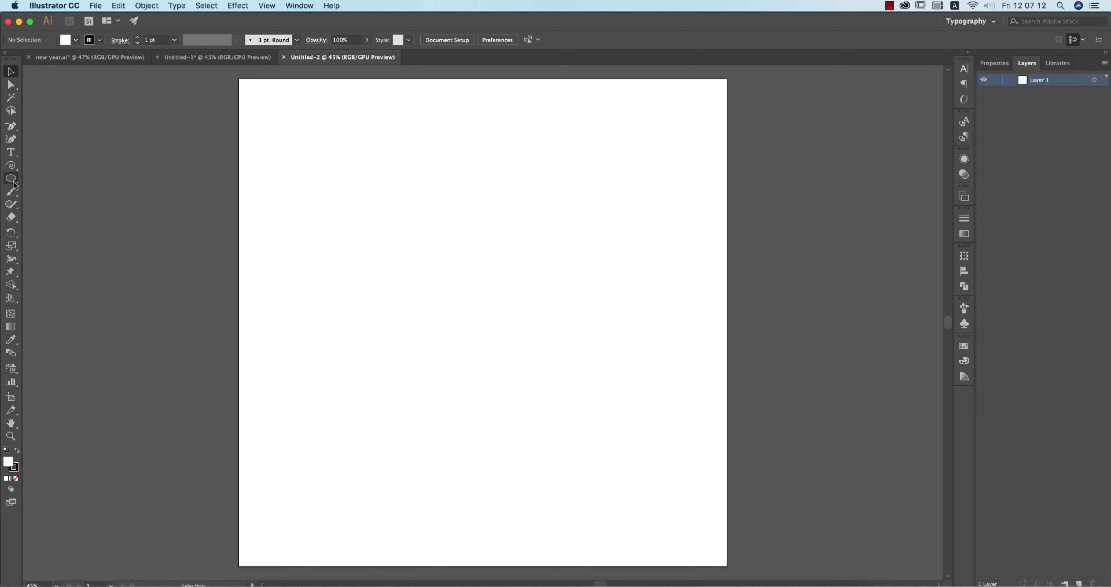
pyautogui.moveTo(10, 178); pyautogui.dragTo(54, 180)
pyautogui.moveTo(236, 78); pyautogui.dragTo(728, 566)
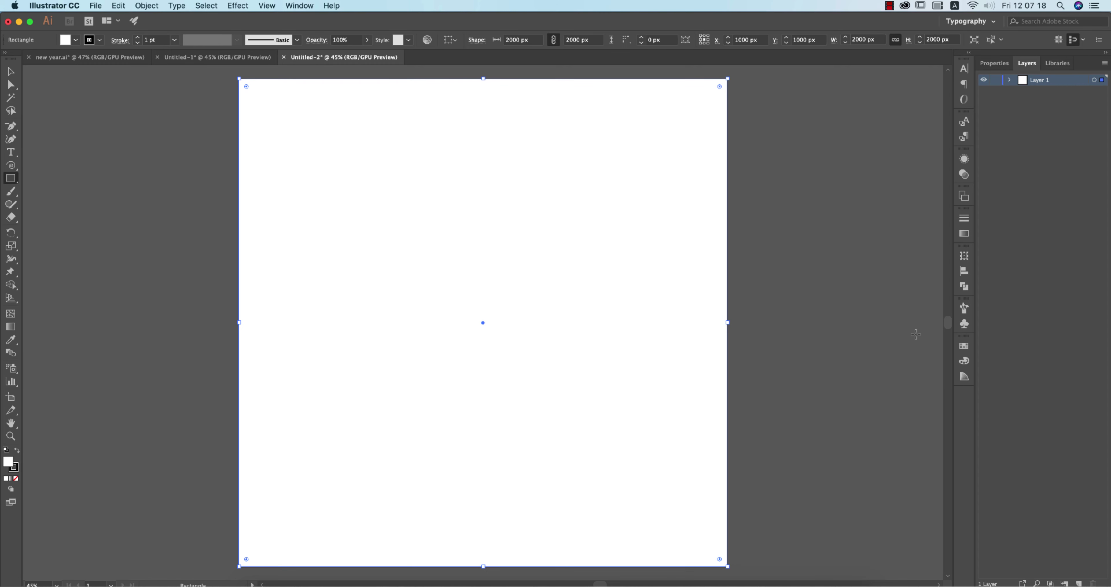
pyautogui.click(100, 40)
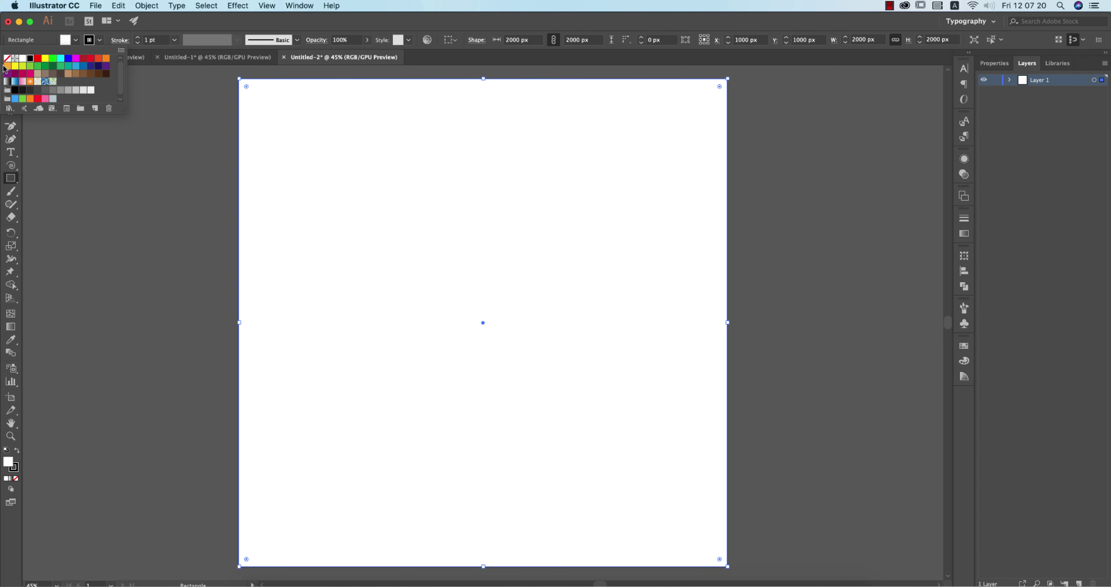
pyautogui.click(7, 63)
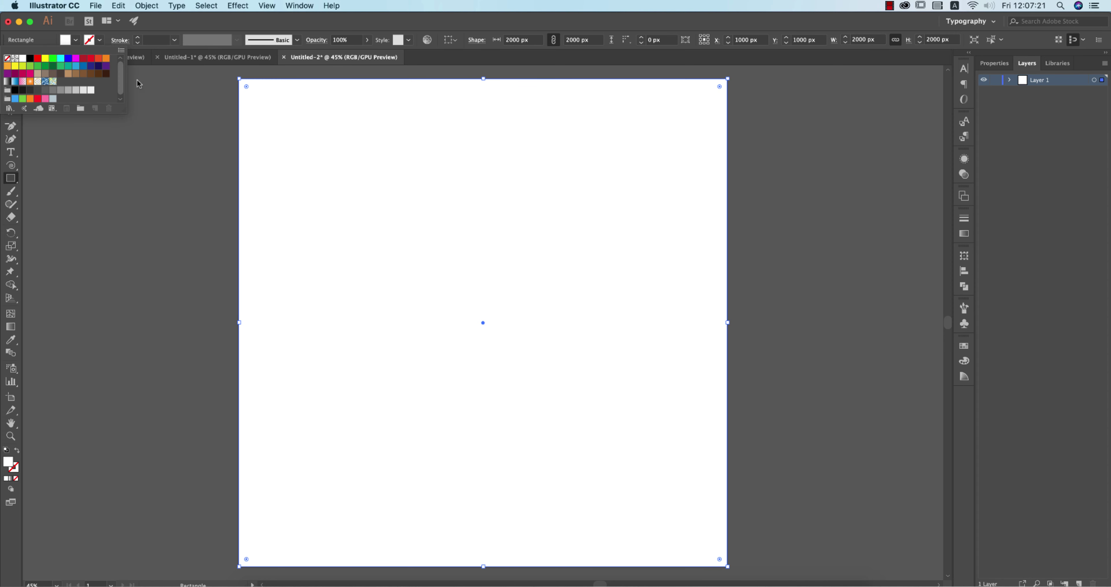
pyautogui.click(77, 42)
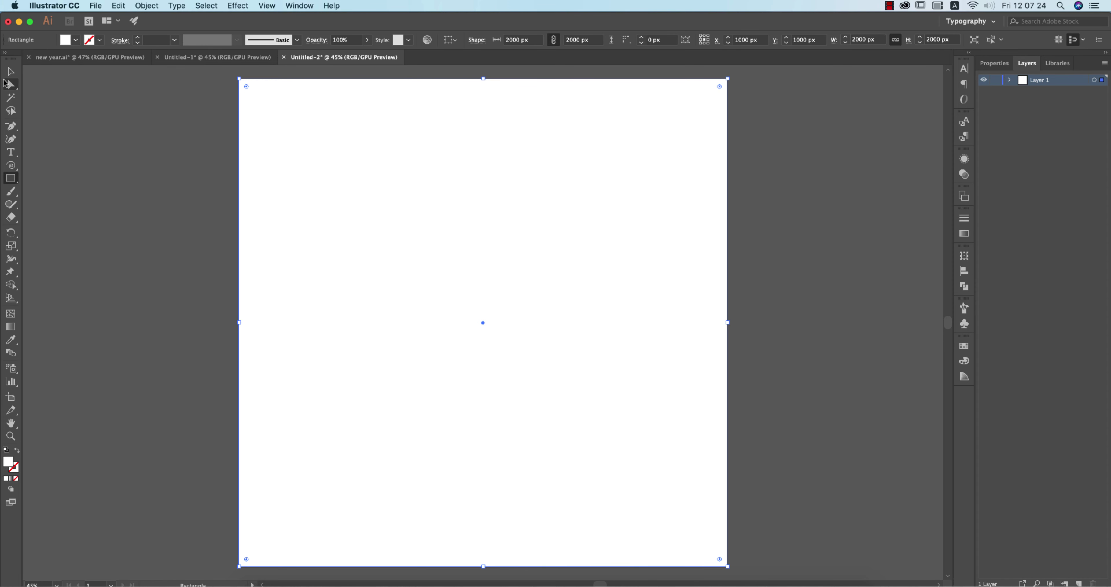
pyautogui.click(10, 71)
# - Apply a linear gradient to the rectangle with bright blue right and dark navy left stops
pyautogui.click(962, 234)
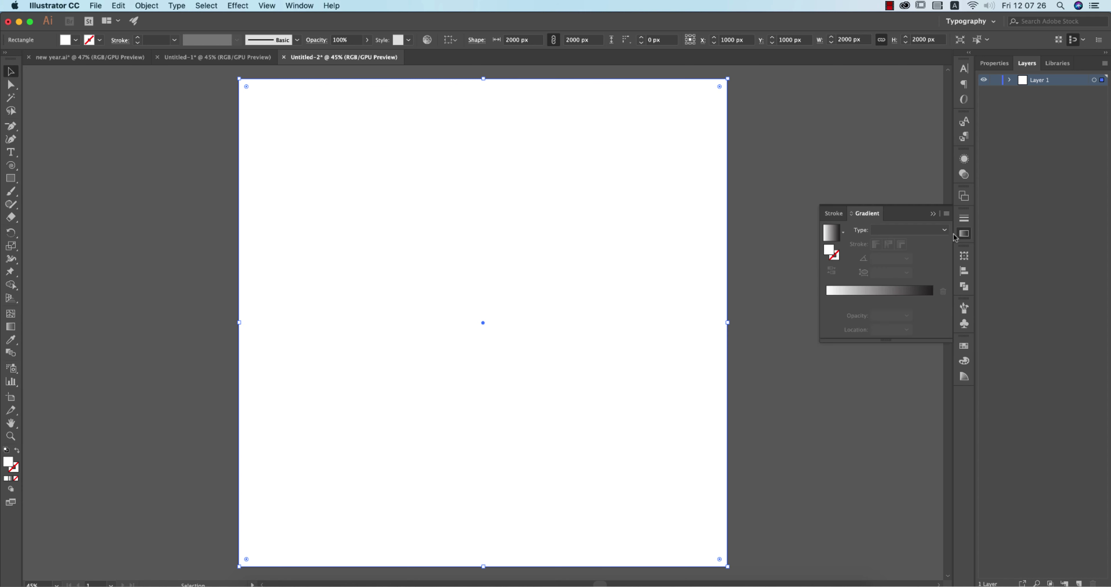
pyautogui.click(831, 233)
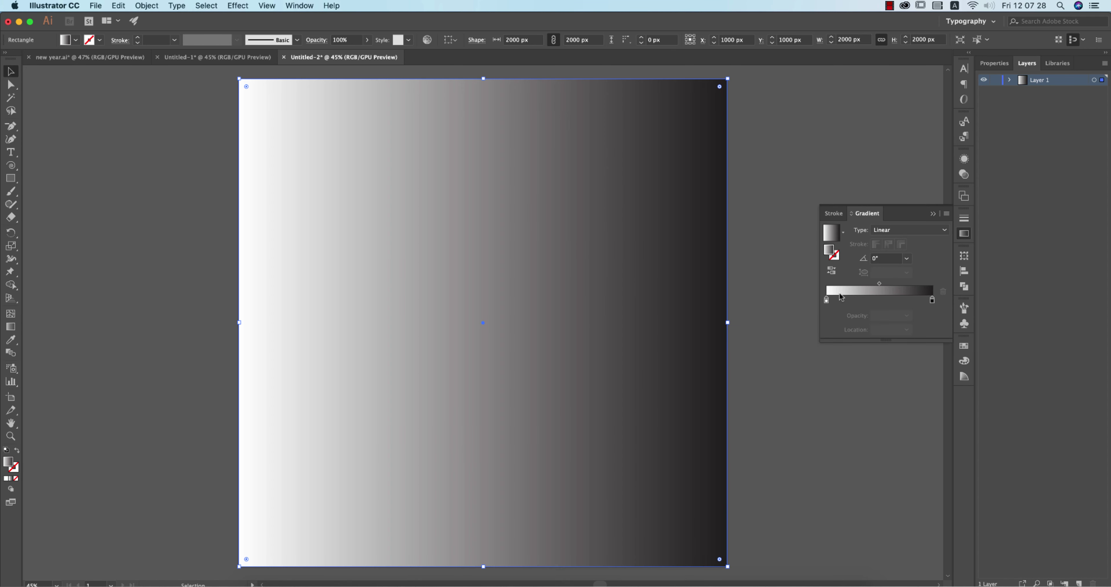
pyautogui.doubleClick(932, 300)
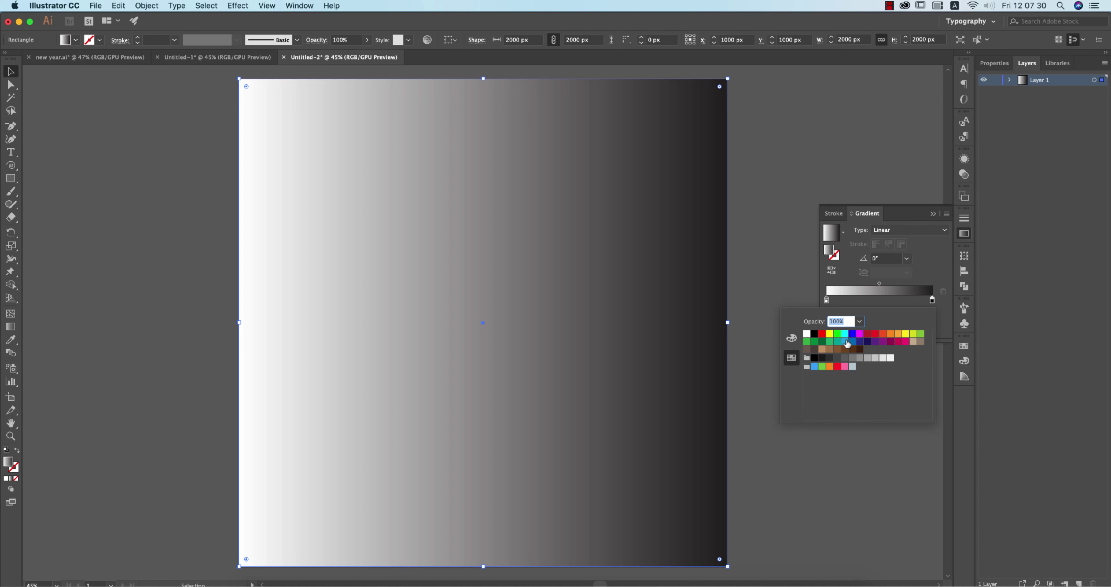
pyautogui.click(850, 344)
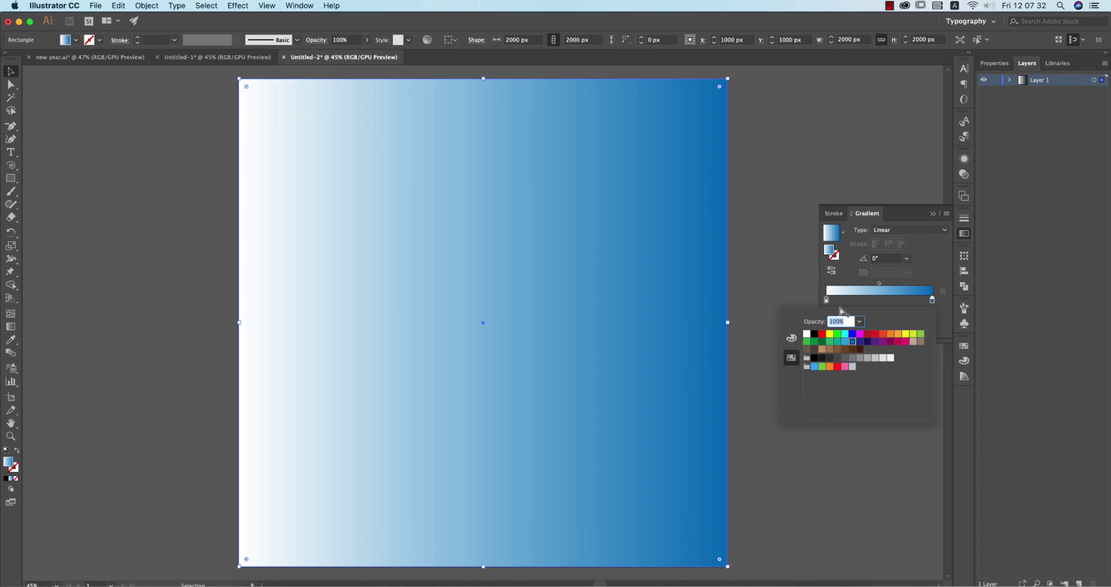
pyautogui.click(826, 300)
pyautogui.doubleClick(826, 301)
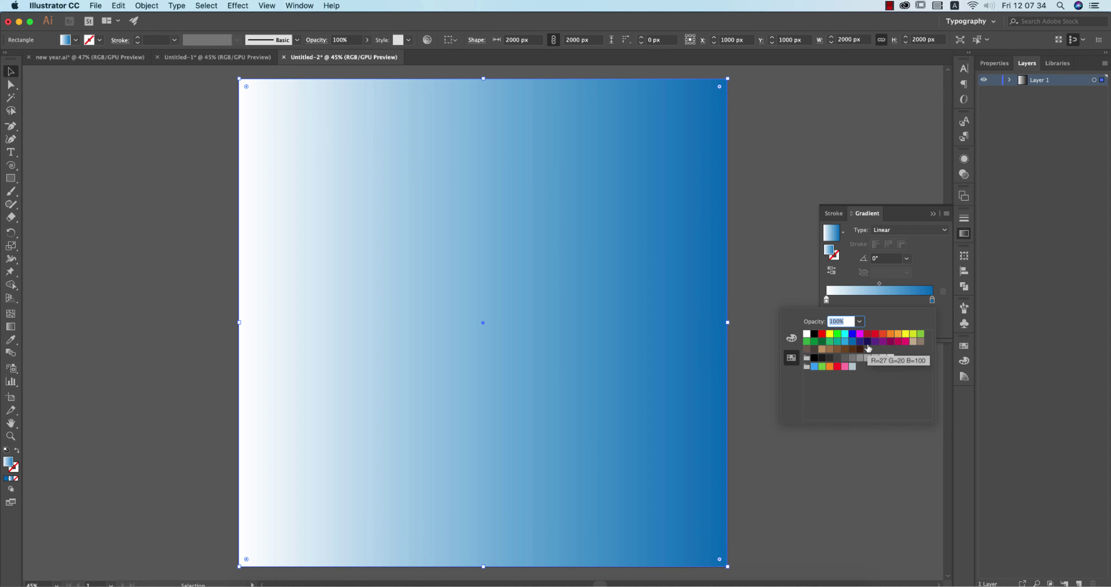
pyautogui.click(867, 342)
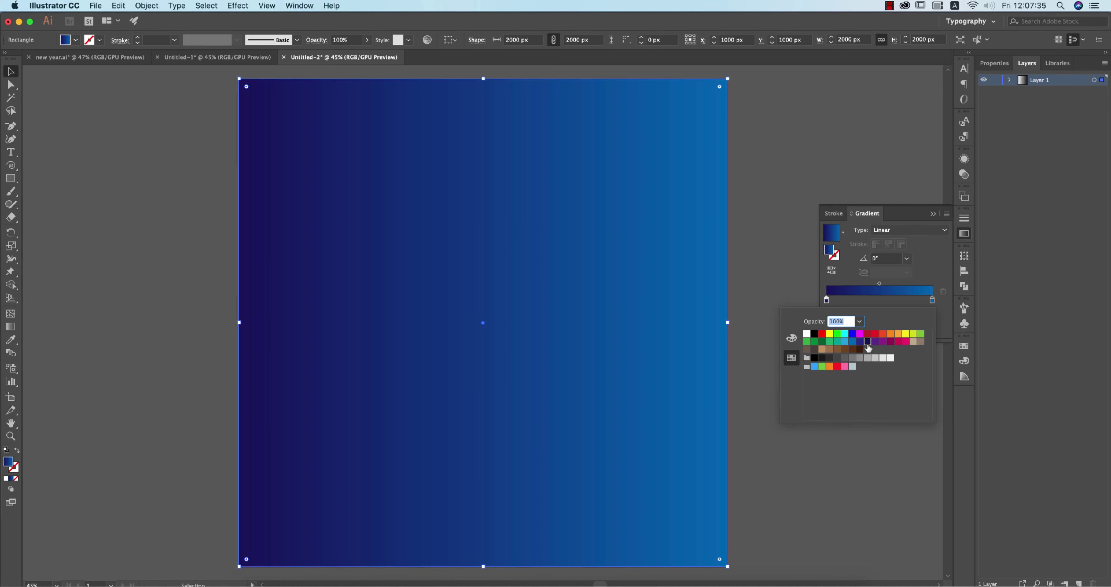
# - Set the gradient angle to 45° and deselect the rectangle
pyautogui.click(885, 265)
pyautogui.write('-45')
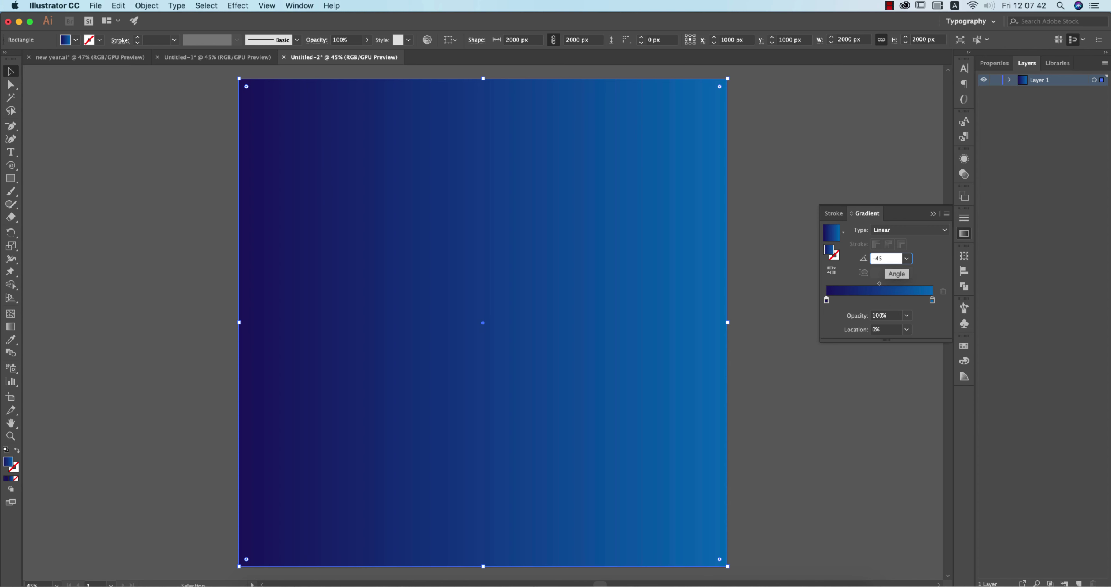
pyautogui.press('Return')
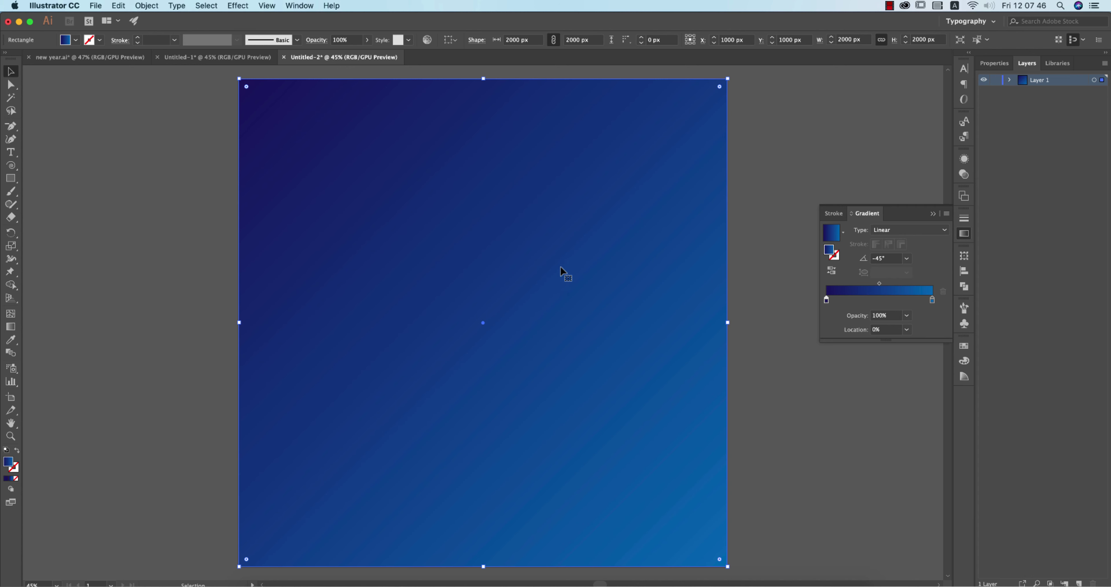
pyautogui.click(891, 260)
pyautogui.write('45')
pyautogui.press('Return')
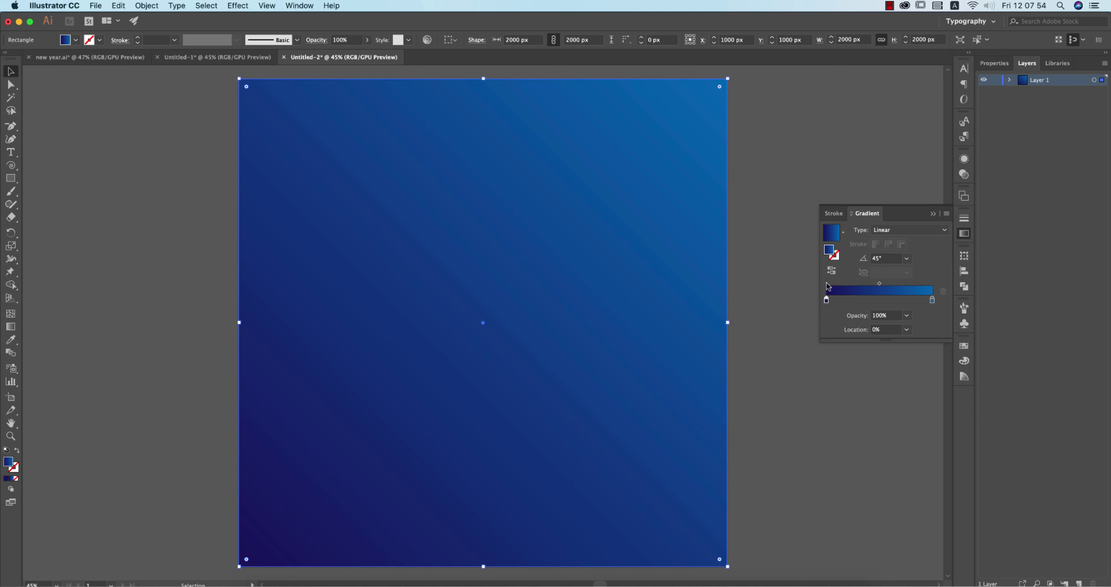
pyautogui.click(79, 112)
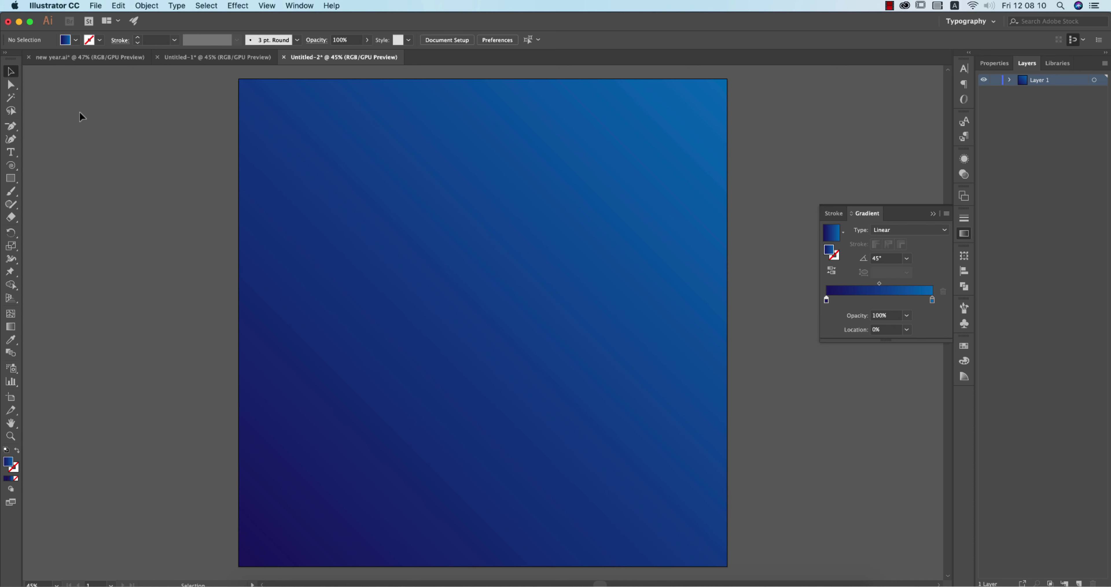
pyautogui.click(578, 250)
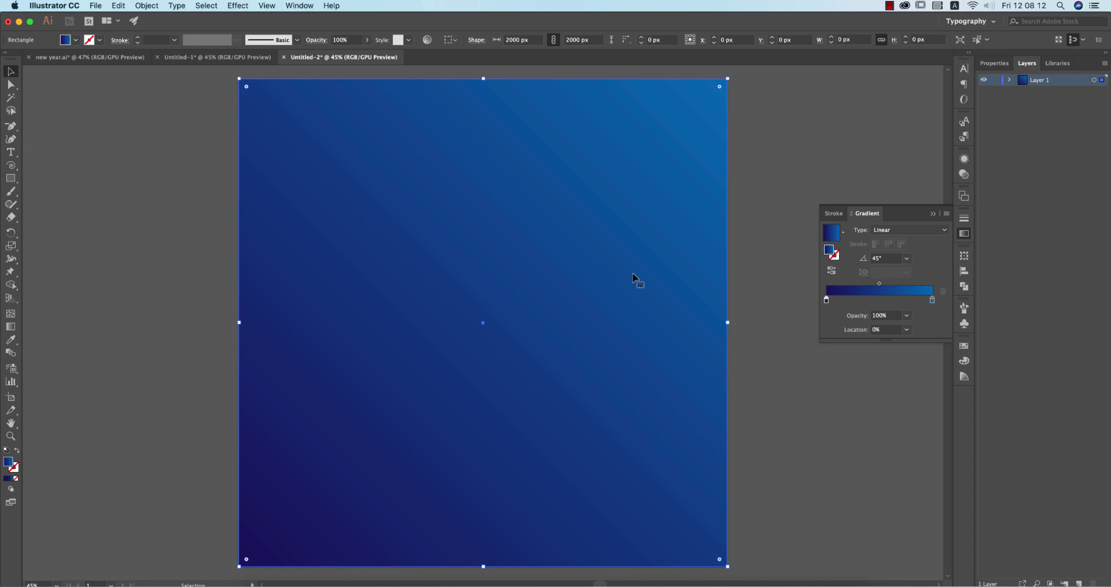
pyautogui.click(761, 347)
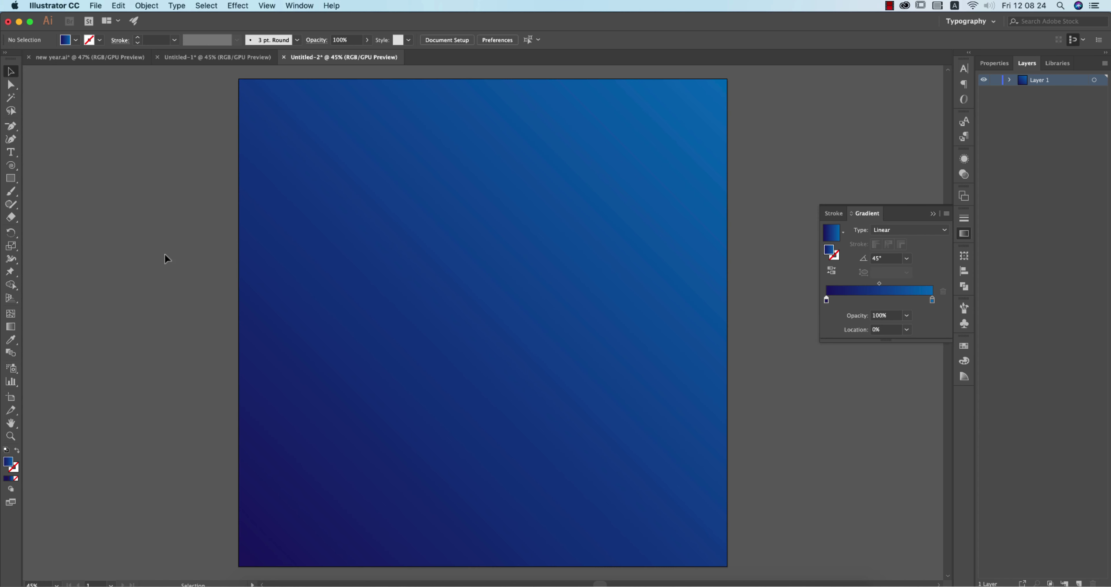
# - Add a 72 pt text object reading বাংলাদেশ on the artboard
pyautogui.click(11, 151)
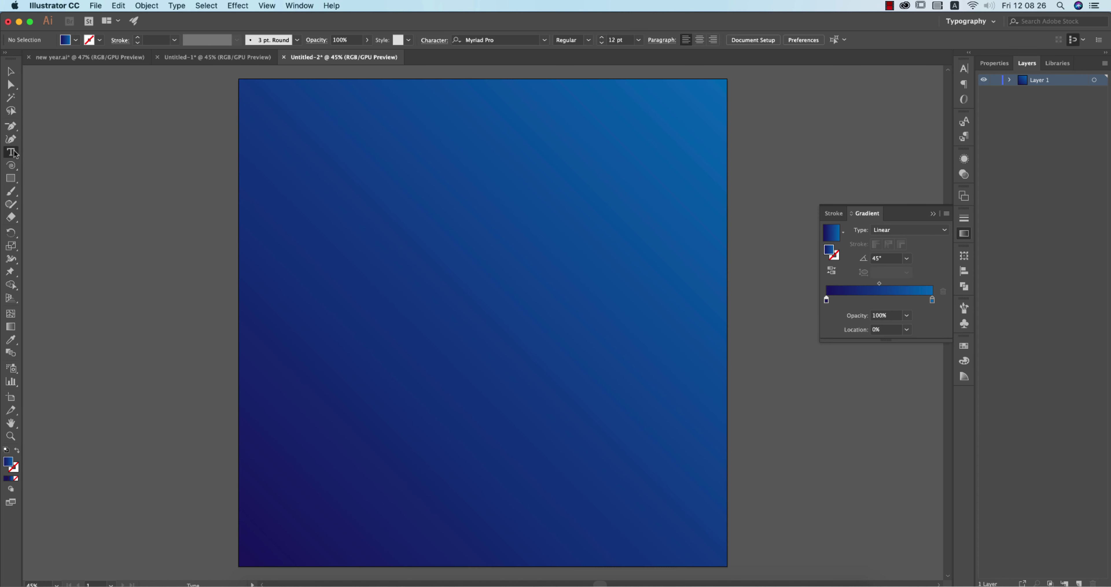
pyautogui.click(349, 256)
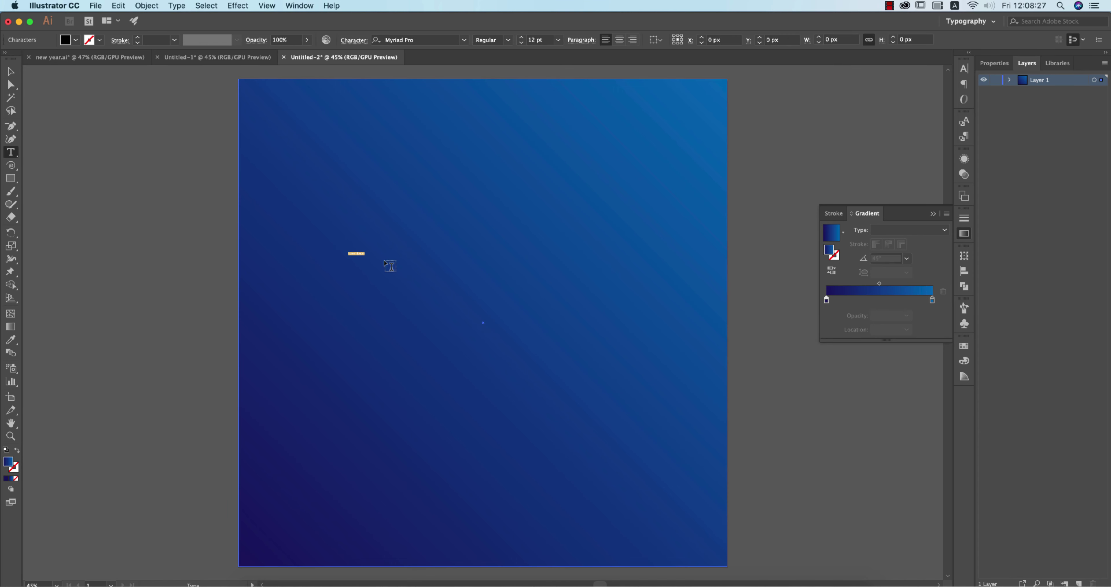
pyautogui.click(557, 40)
pyautogui.click(579, 236)
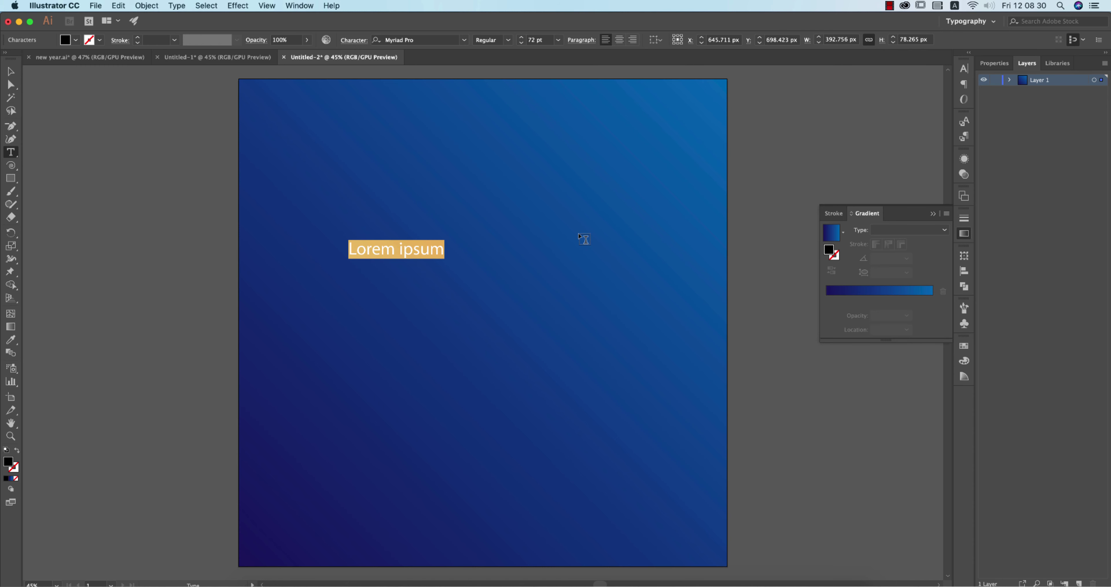
pyautogui.press('Escape')
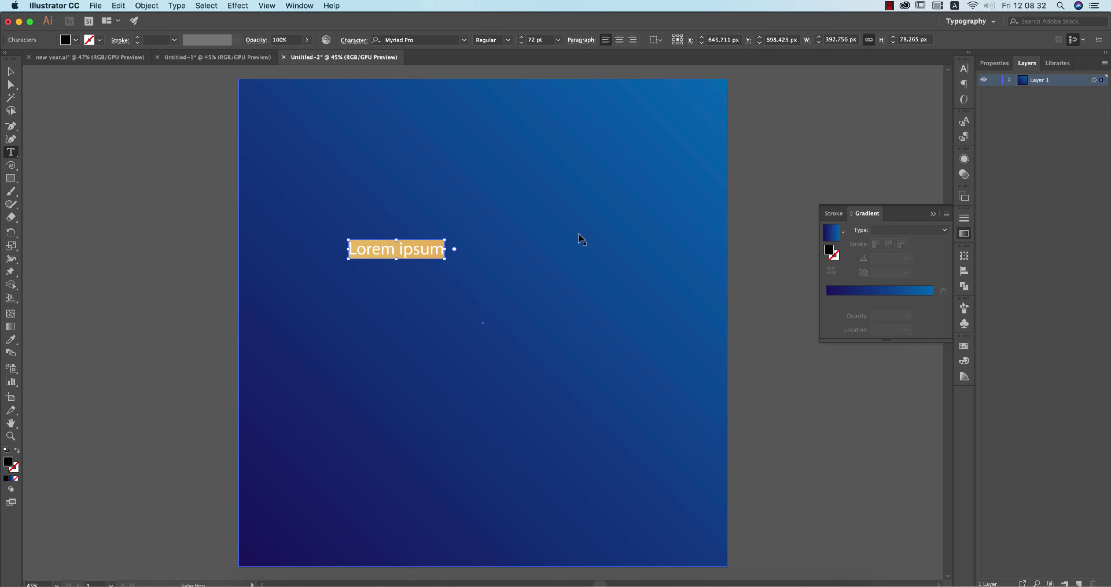
pyautogui.write('b')
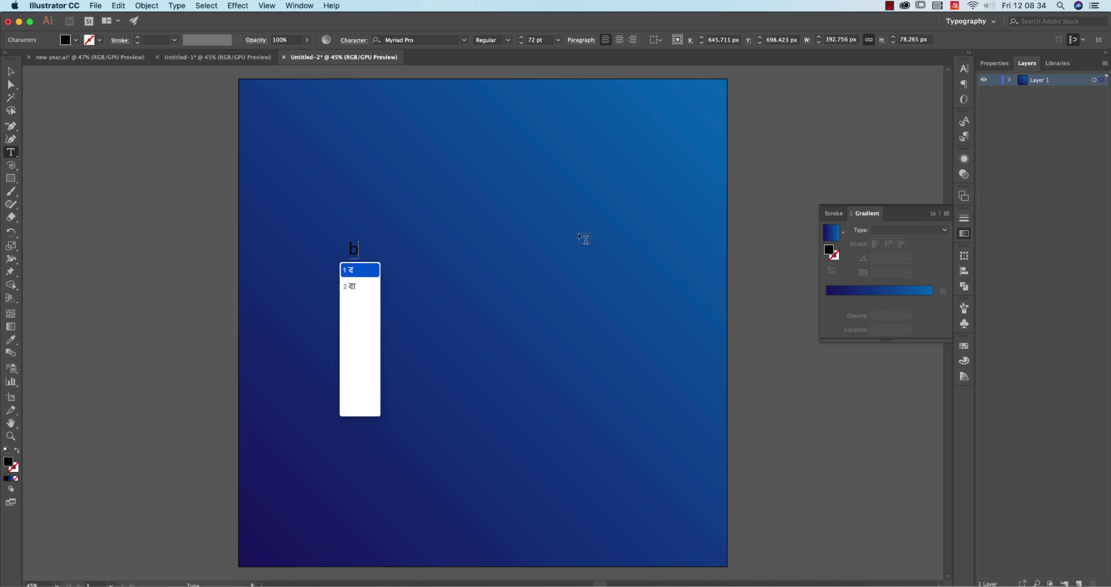
pyautogui.write('anglade')
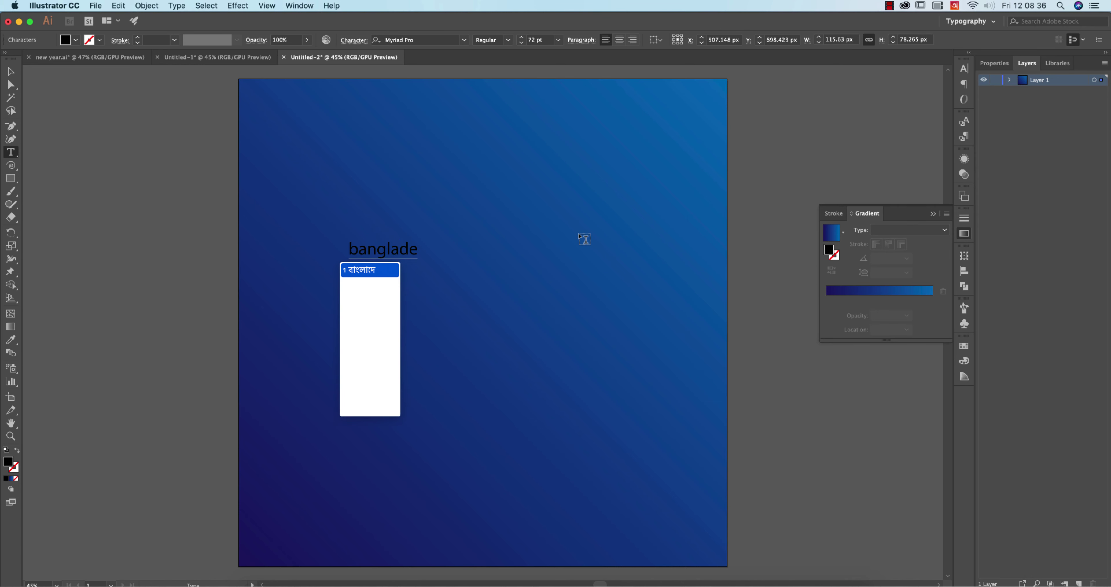
pyautogui.write('sh')
pyautogui.press('Return')
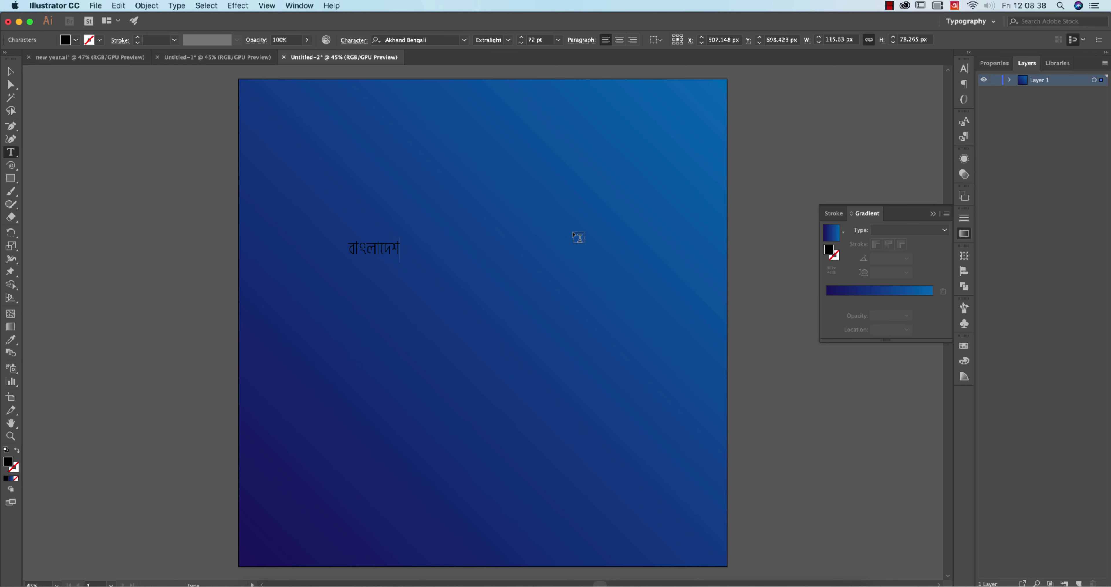
# - Scale the Bengali word up to about 352 pt, move it lower, and select the background too
pyautogui.click(11, 72)
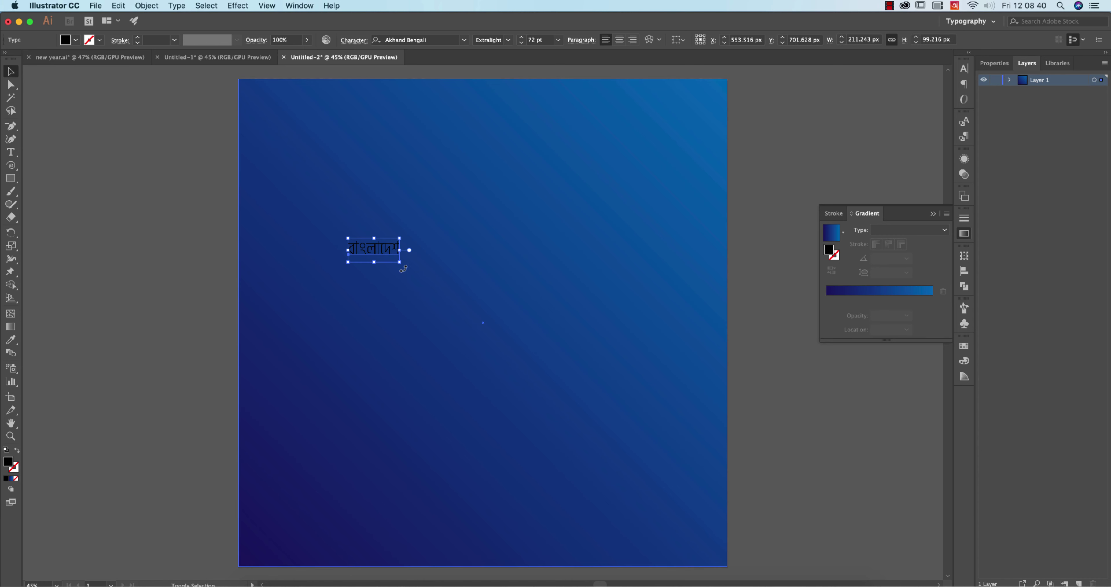
pyautogui.moveTo(400, 264); pyautogui.dragTo(601, 394)
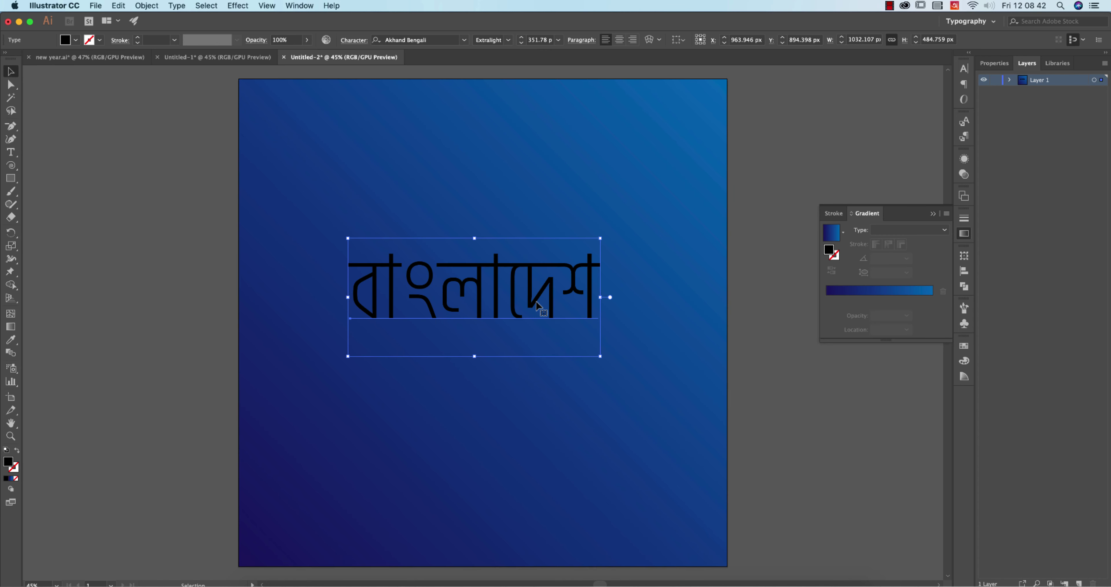
pyautogui.moveTo(536, 300); pyautogui.dragTo(537, 324)
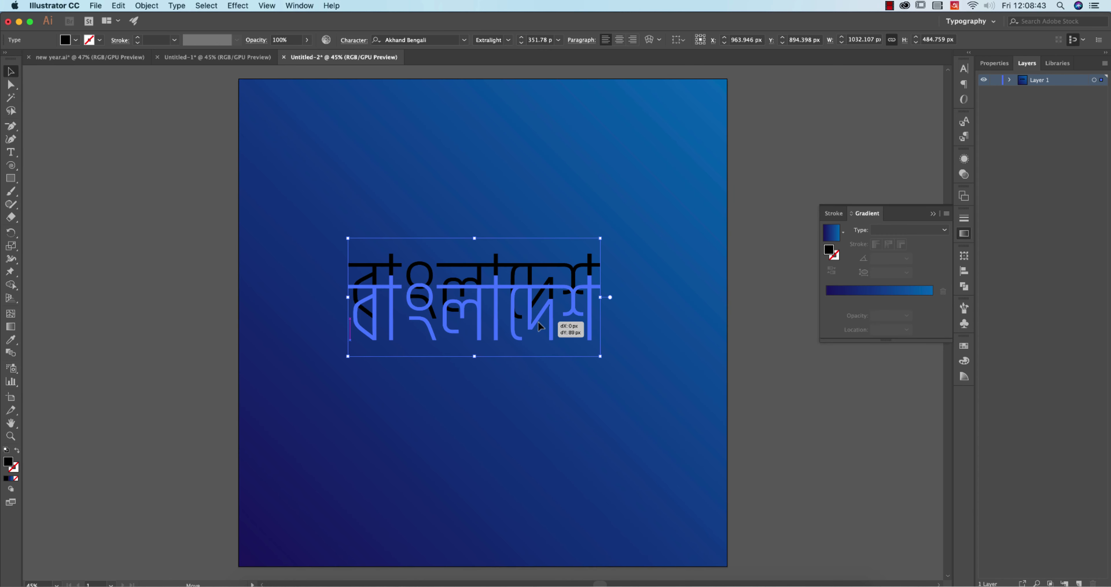
pyautogui.keyDown('shift'); pyautogui.click(649, 348); pyautogui.keyUp('shift')
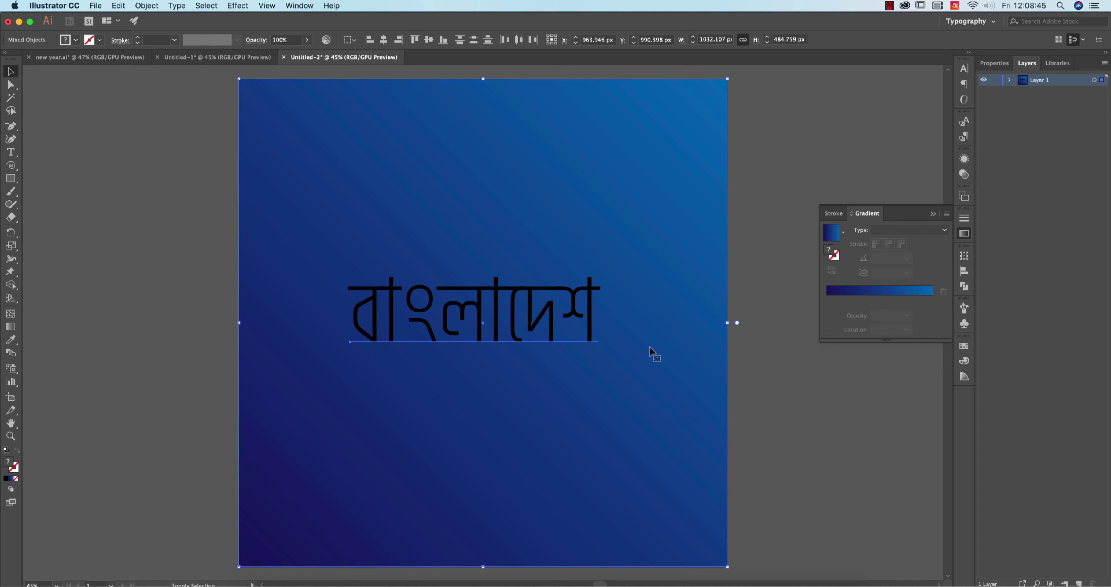
# - Align the text to the background's horizontal and vertical centres
pyautogui.click(383, 39)
pyautogui.click(427, 40)
pyautogui.click(772, 366)
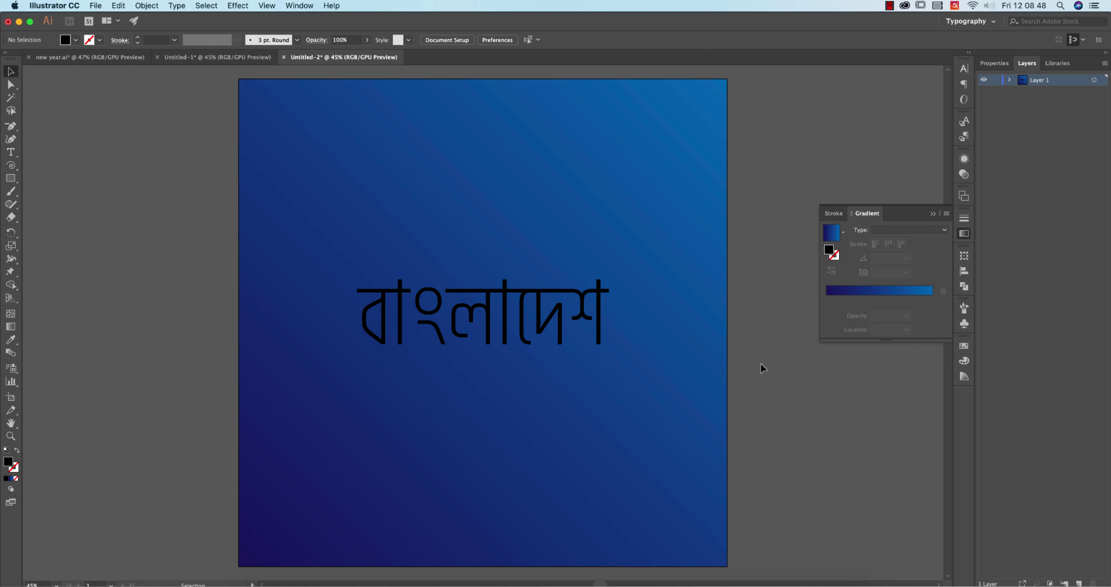
# - Change the Bengali word to Akhand Bengali Black and re-centre it horizontally
pyautogui.click(595, 329)
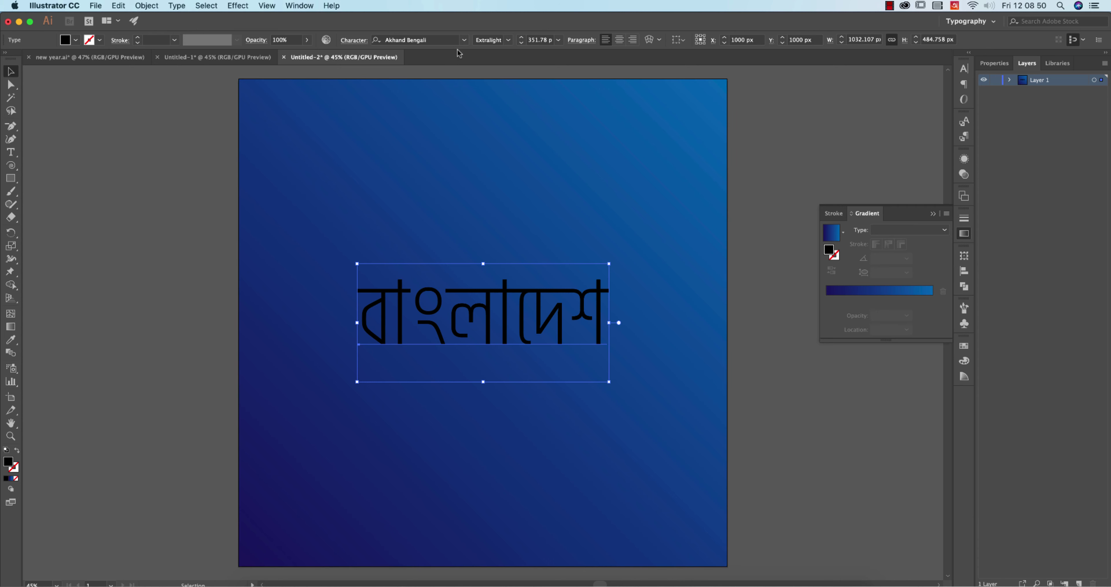
pyautogui.click(508, 40)
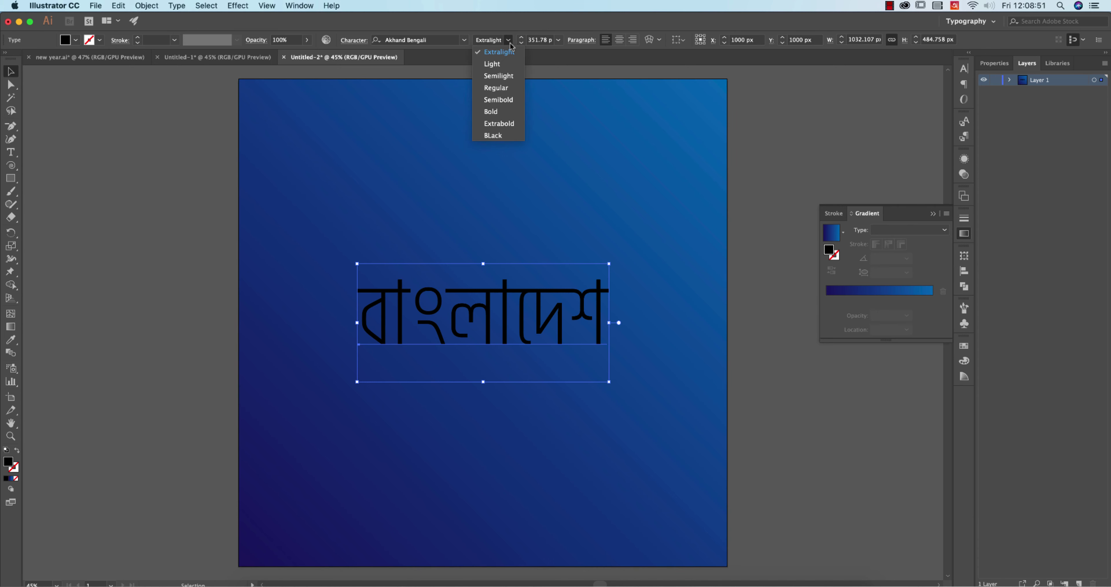
pyautogui.click(504, 136)
pyautogui.keyDown('shift'); pyautogui.click(705, 341); pyautogui.keyUp('shift')
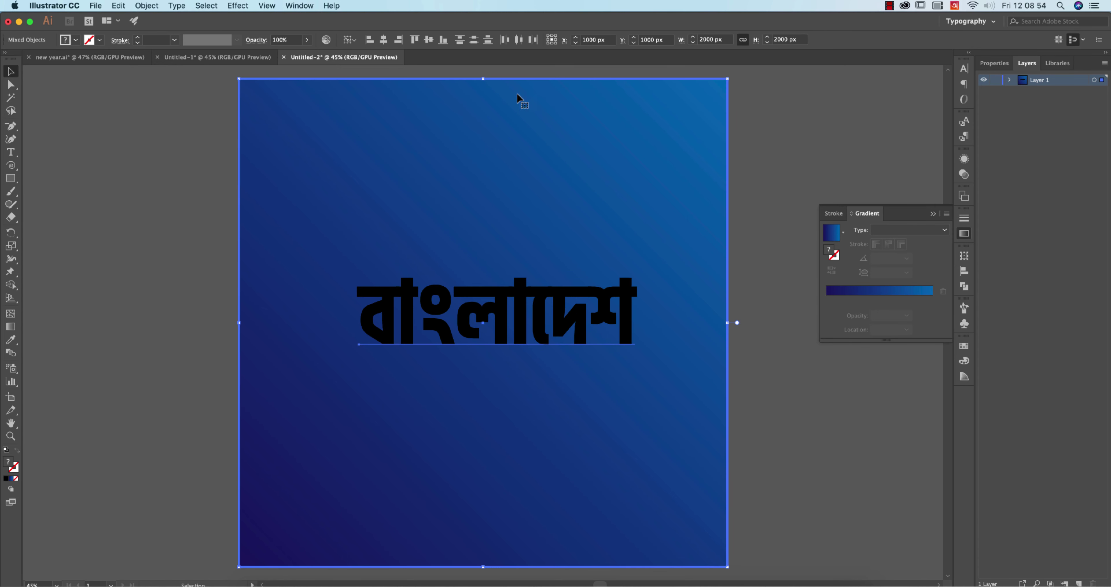
pyautogui.click(383, 39)
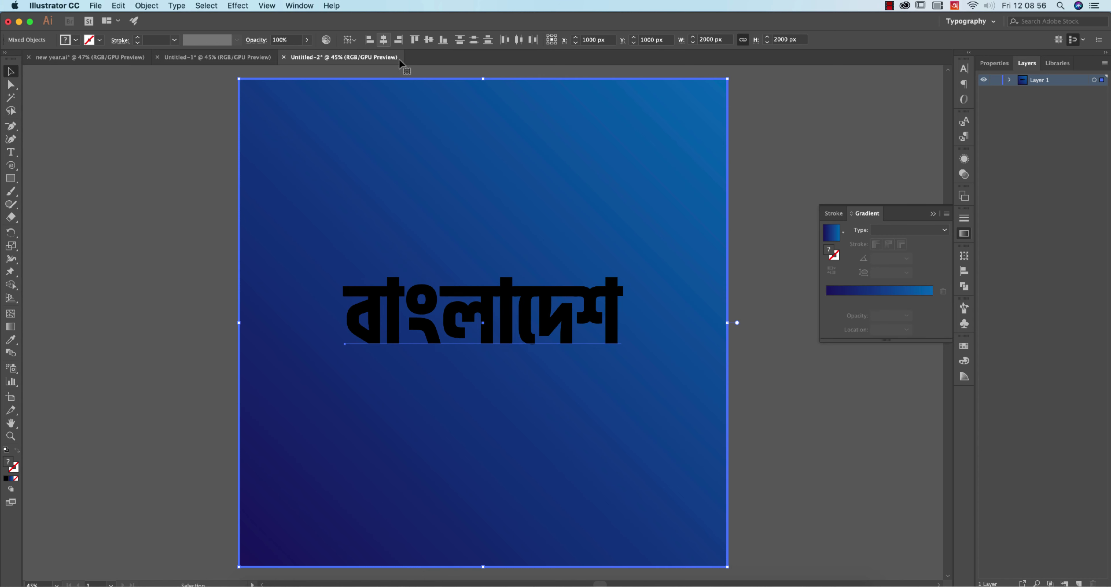
pyautogui.click(785, 424)
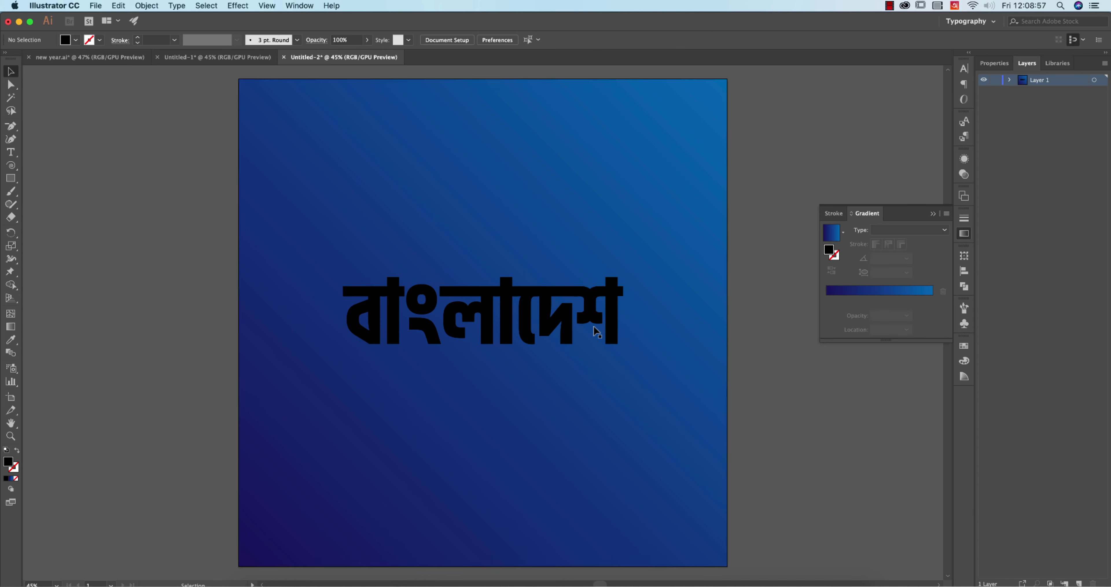
pyautogui.click(546, 308)
# - Convert the word বাংলাদেশ to outlines, ungroup the letter shapes, and deselect
pyautogui.rightClick(545, 307)
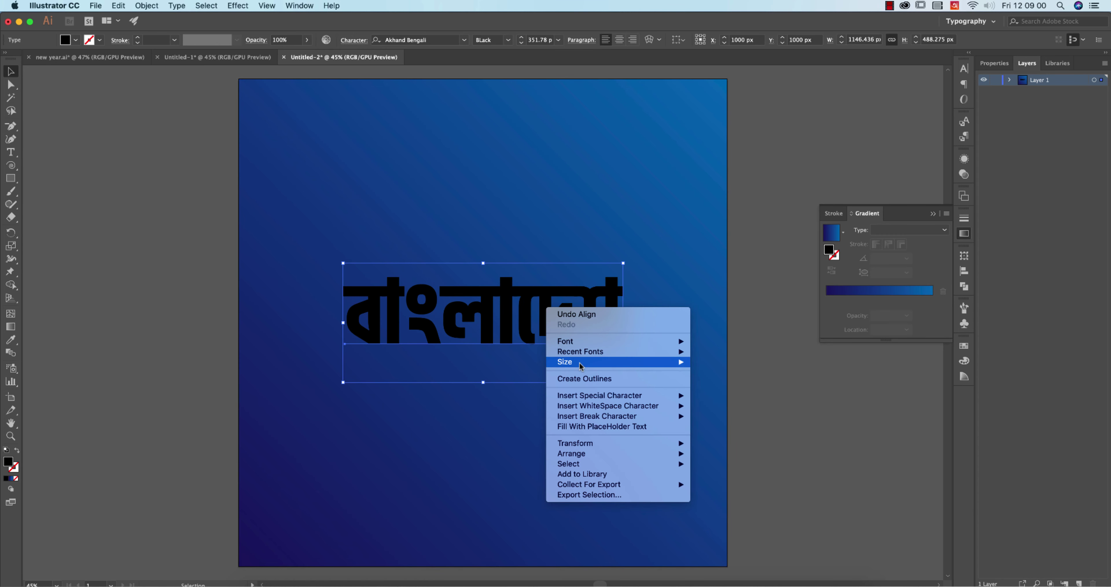
pyautogui.click(588, 377)
pyautogui.rightClick(564, 318)
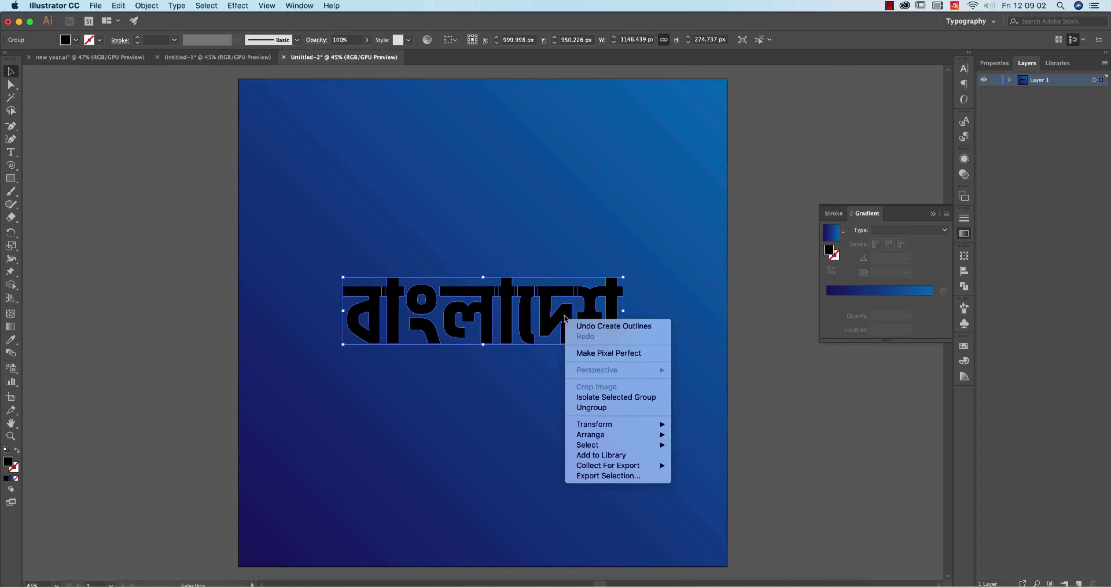
pyautogui.click(604, 407)
pyautogui.click(811, 427)
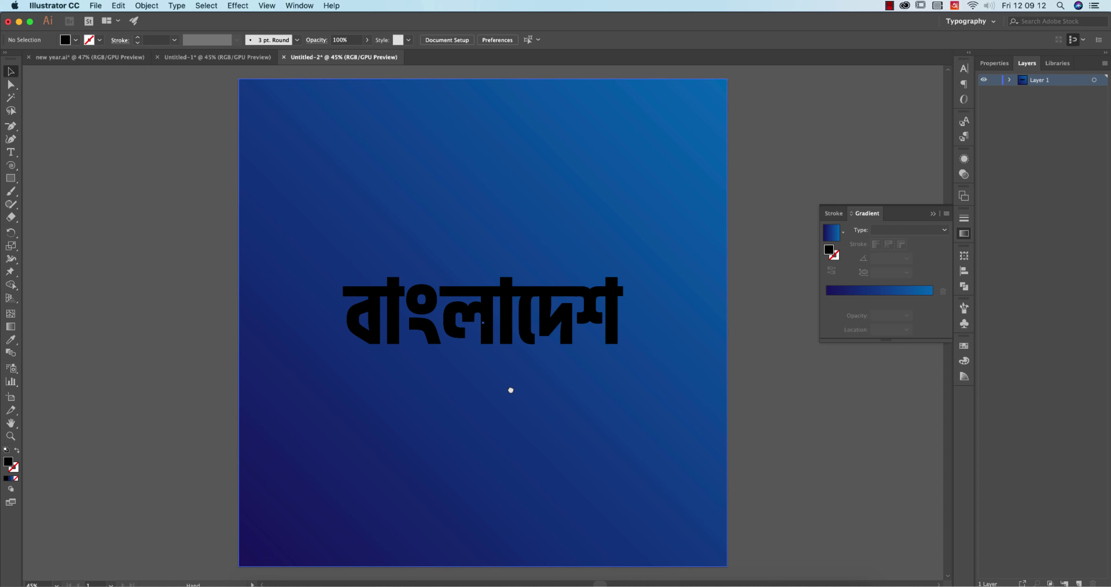
# - Swap the first letter's fill to a thin black outline stroke, then deselect it
pyautogui.moveTo(508, 390); pyautogui.dragTo(587, 401)
pyautogui.click(442, 332)
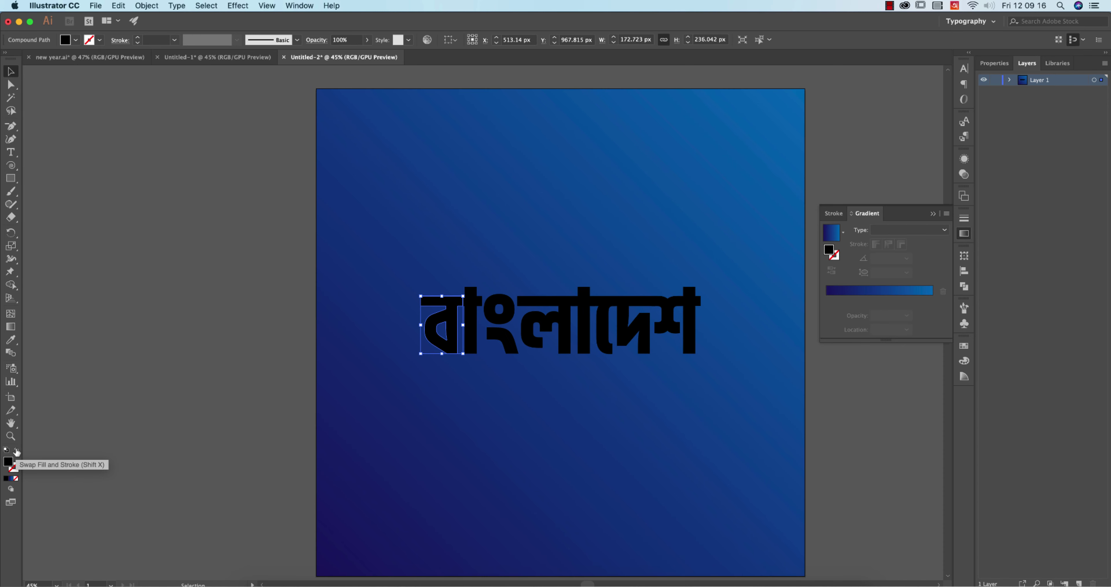
pyautogui.click(17, 451)
pyautogui.click(199, 395)
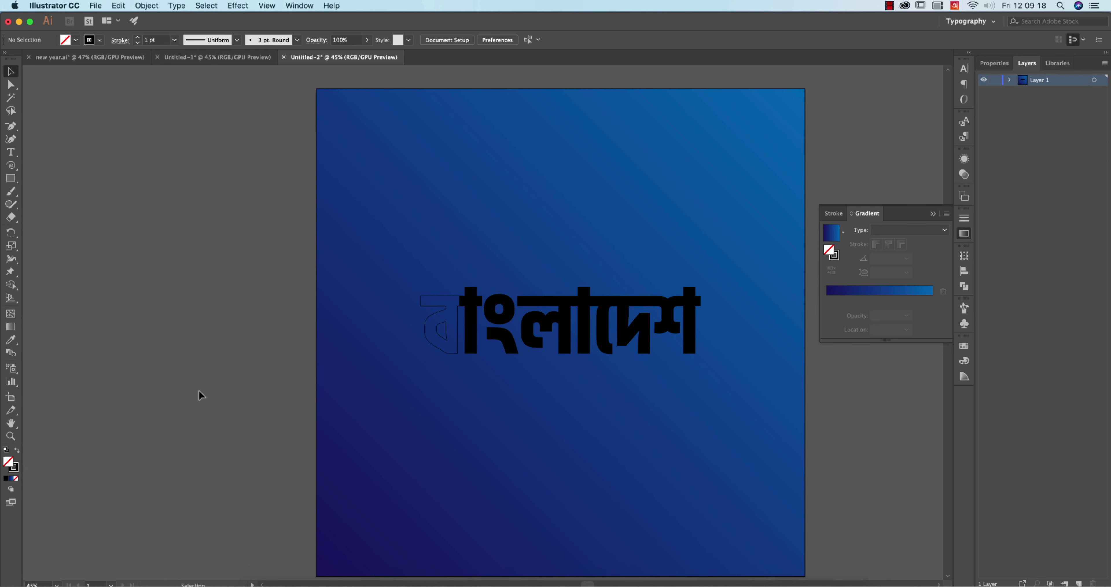
pyautogui.scroll(-3, 471, 315)
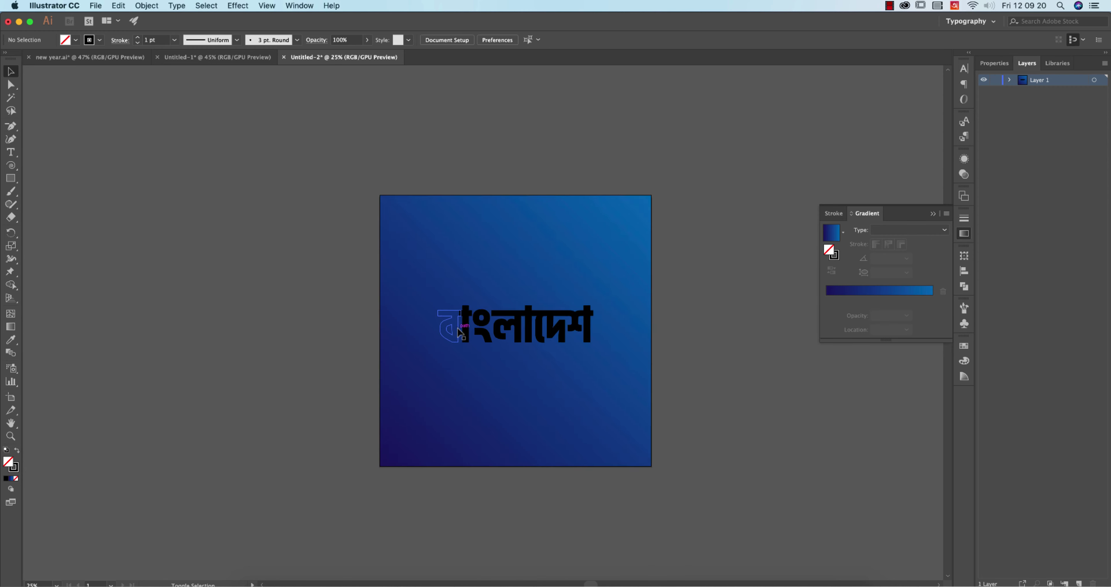
pyautogui.scroll(8, 461, 333)
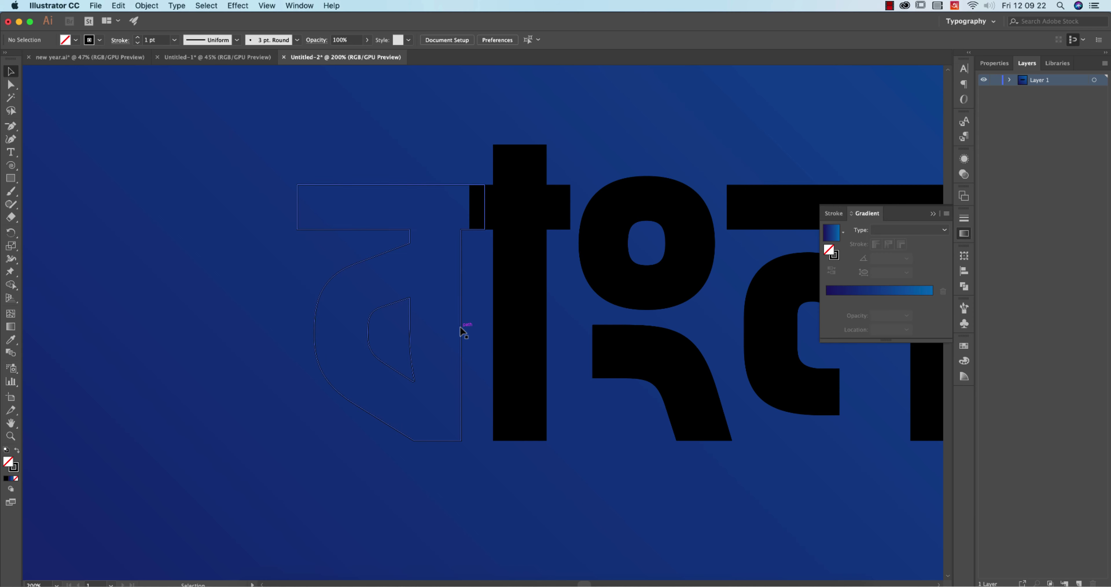
pyautogui.scroll(-1, 461, 332)
pyautogui.scroll(-2, 460, 332)
pyautogui.scroll(-2, 461, 332)
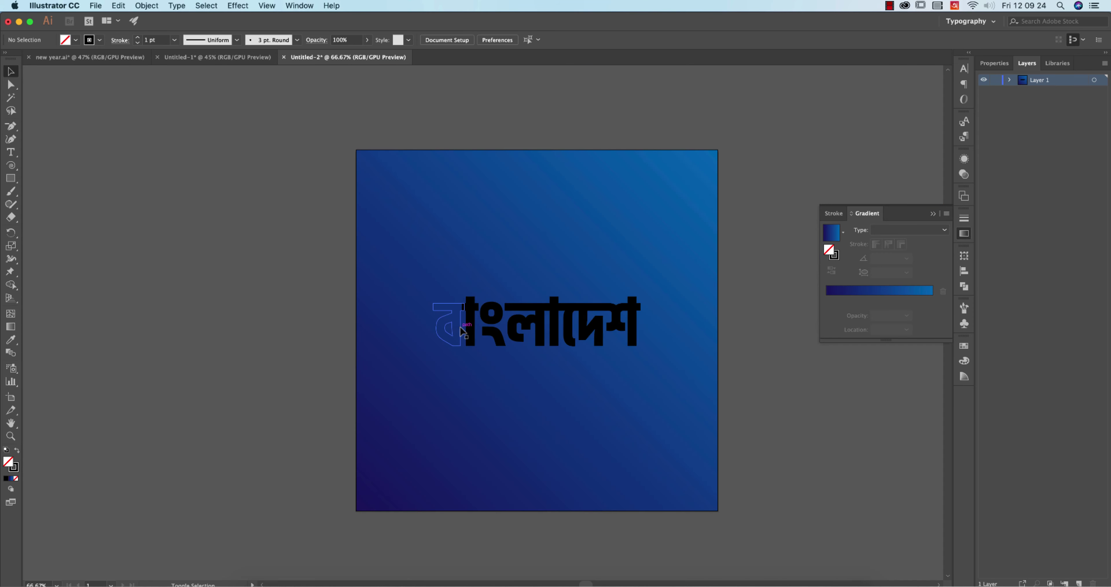
pyautogui.click(11, 178)
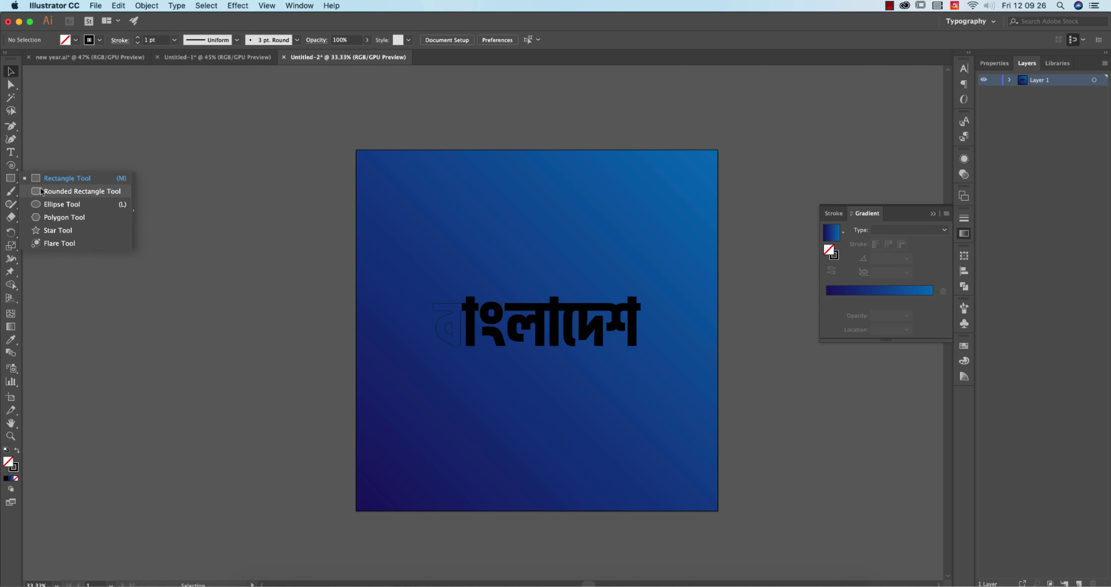
# - Draw a small circle near the artboard's top left and give it the background's blue gradient
pyautogui.click(48, 204)
pyautogui.moveTo(421, 203); pyautogui.dragTo(444, 226)
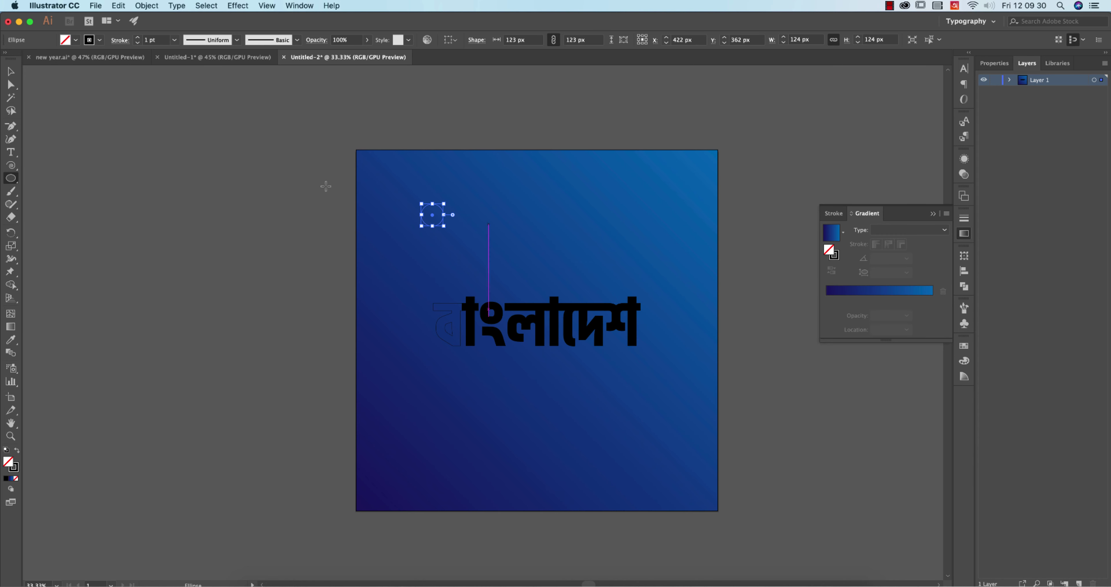
pyautogui.click(16, 450)
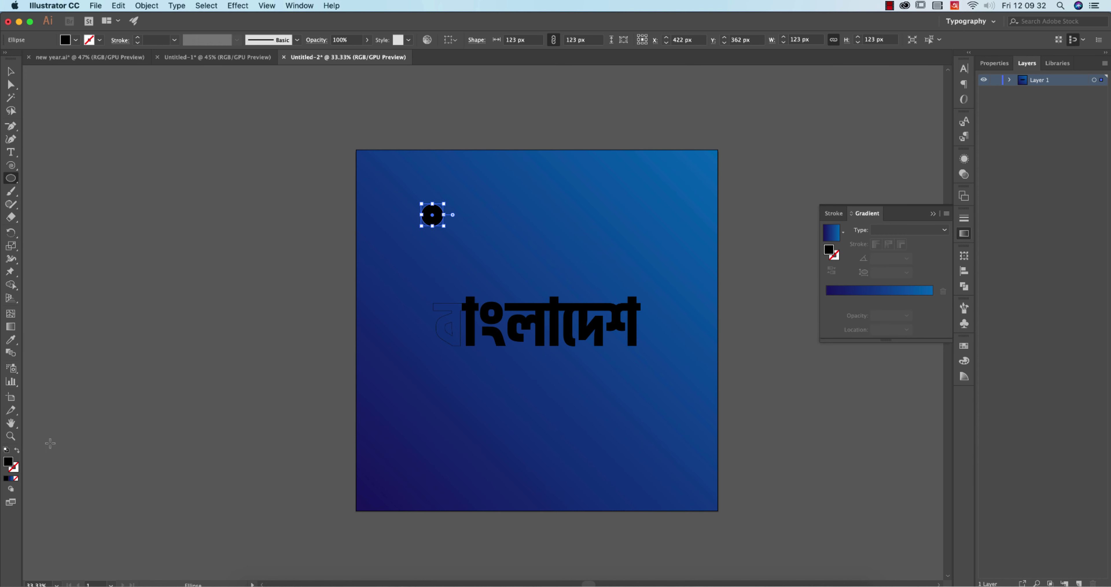
pyautogui.press('i')
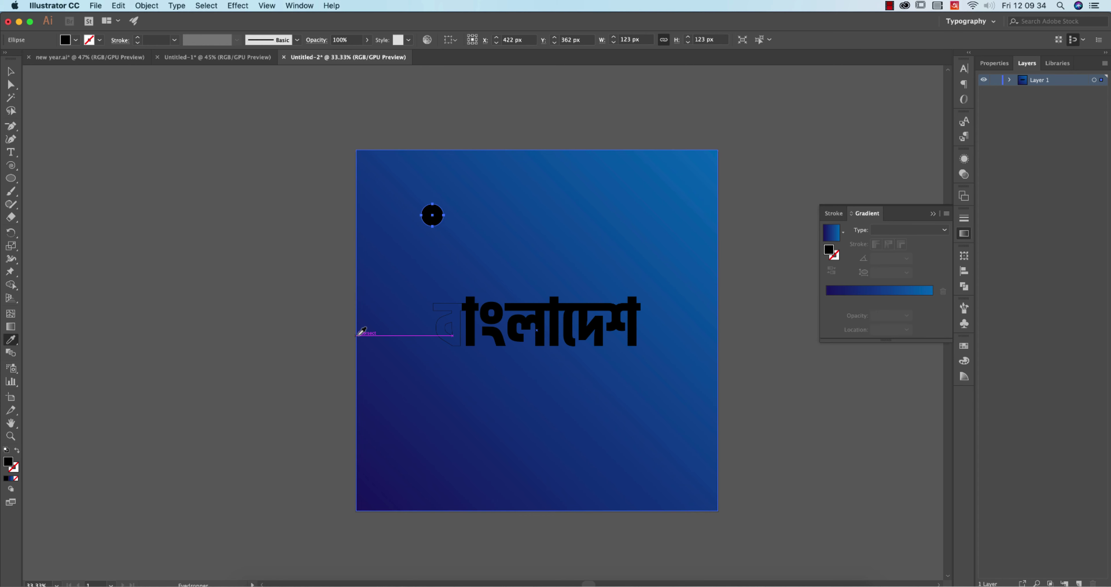
pyautogui.click(527, 227)
# - Duplicate the gradient circle to the right and blend the two circles into a row
pyautogui.click(11, 71)
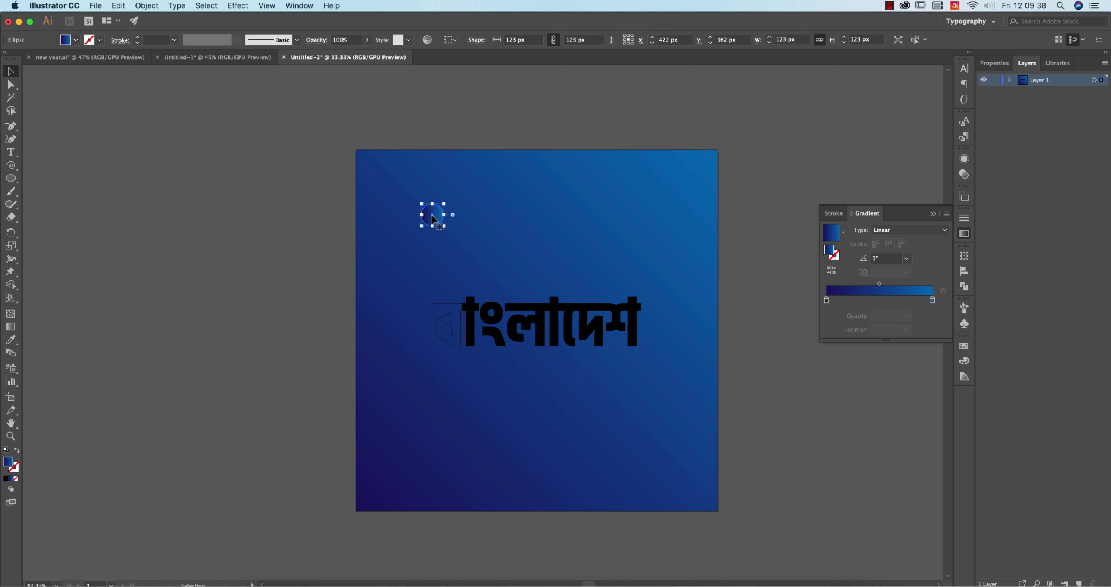
pyautogui.moveTo(432, 219); pyautogui.dragTo(508, 214)
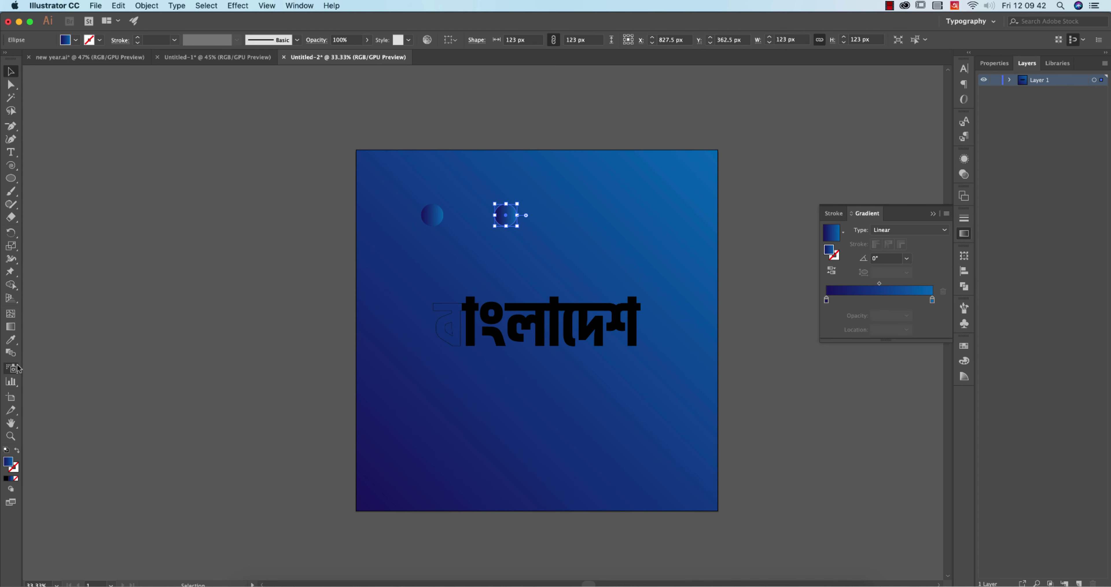
pyautogui.click(11, 352)
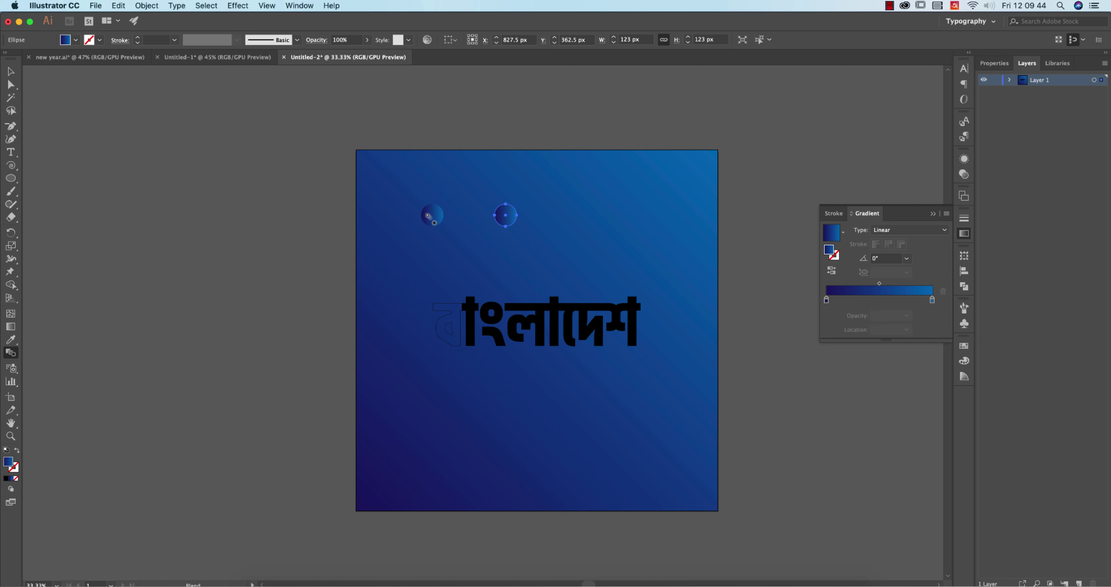
pyautogui.click(509, 215)
pyautogui.click(11, 71)
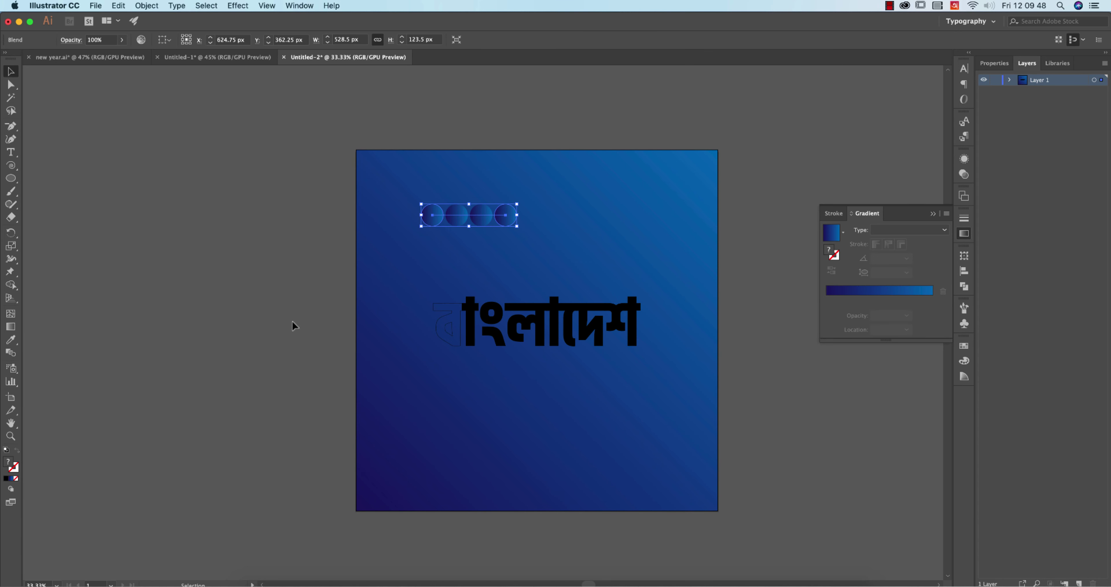
# - Select the first letter's outline path together with the circle blend
pyautogui.scroll(1, 440, 336)
pyautogui.scroll(1, 439, 336)
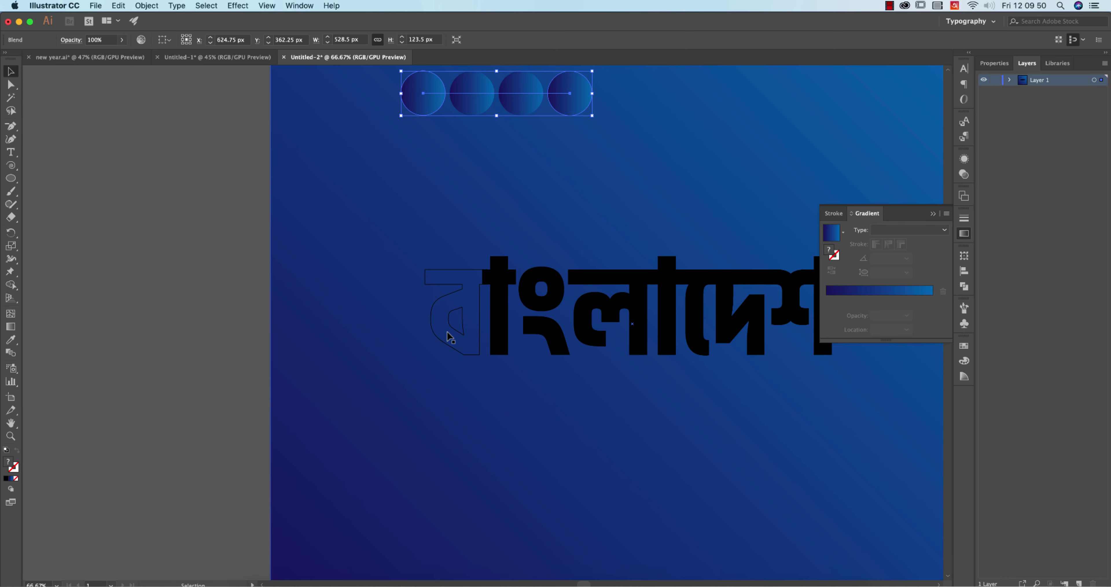
pyautogui.click(455, 332)
pyautogui.rightClick(456, 333)
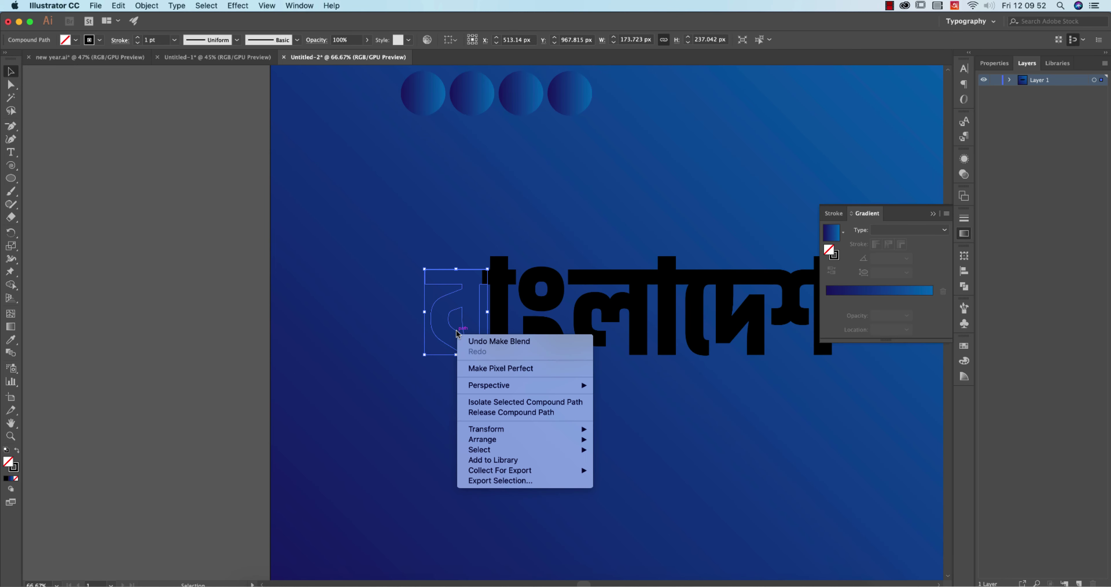
pyautogui.click(321, 392)
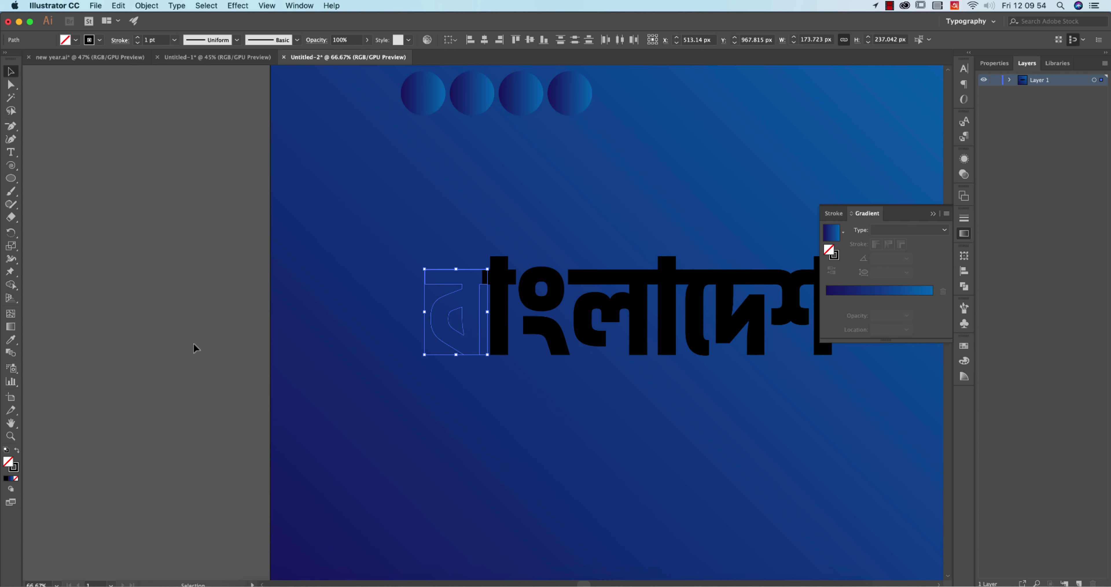
pyautogui.click(323, 336)
pyautogui.click(452, 270)
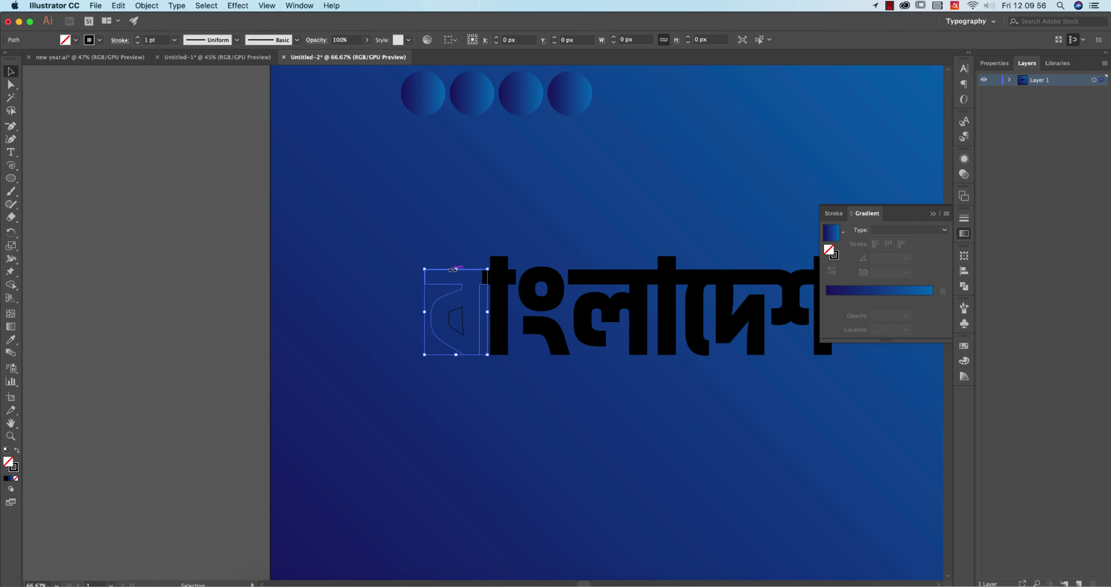
pyautogui.keyDown('shift'); pyautogui.click(471, 106); pyautogui.keyUp('shift')
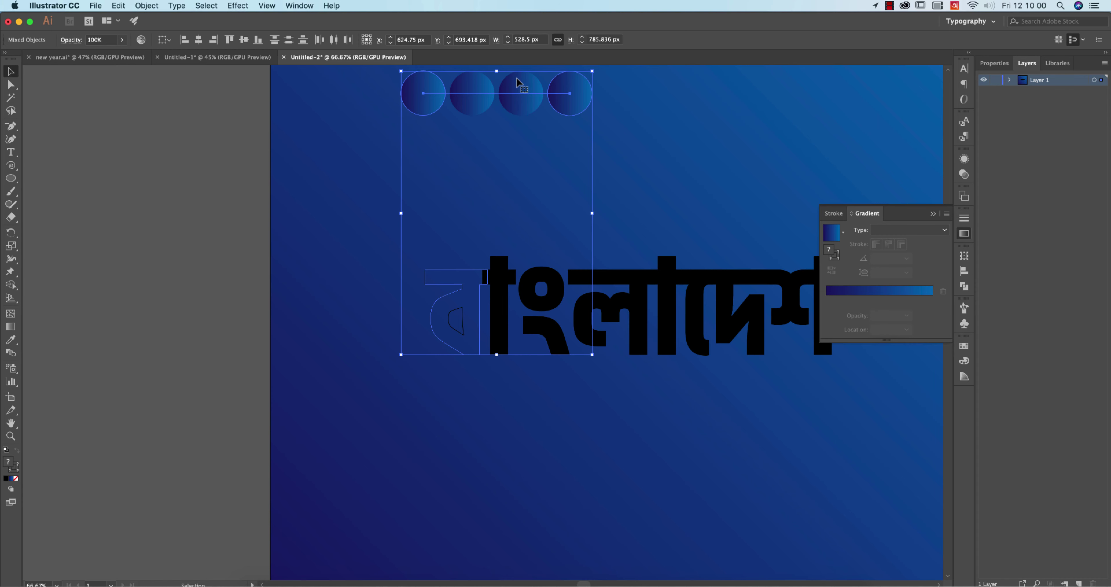
pyautogui.click(235, 178)
# - Shrink the circle blend to half size and make it follow the first letter's path
pyautogui.click(463, 107)
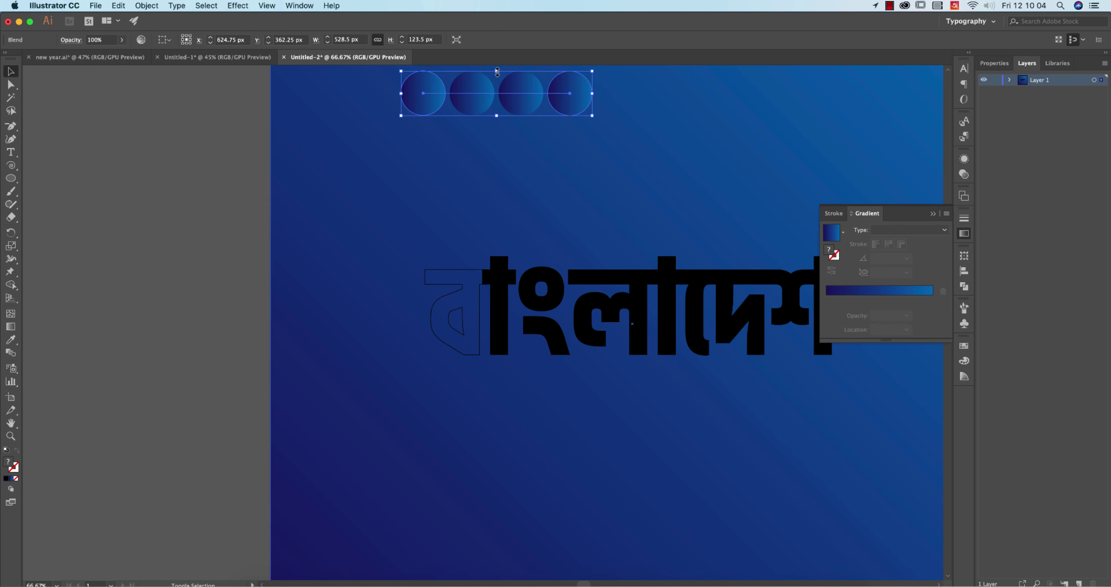
pyautogui.moveTo(497, 71); pyautogui.dragTo(496, 93)
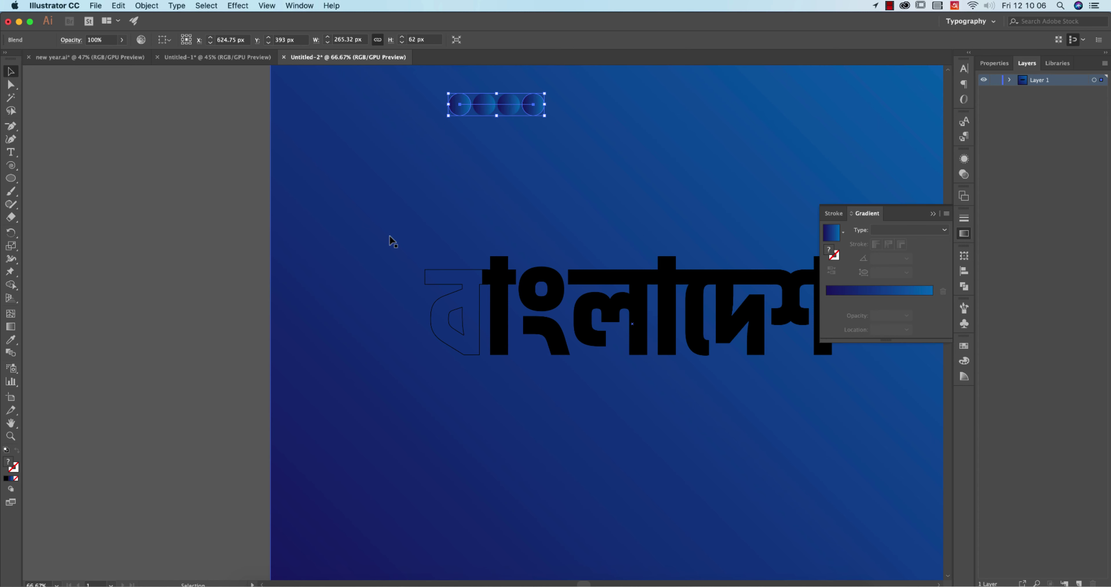
pyautogui.keyDown('shift'); pyautogui.click(465, 274); pyautogui.keyUp('shift')
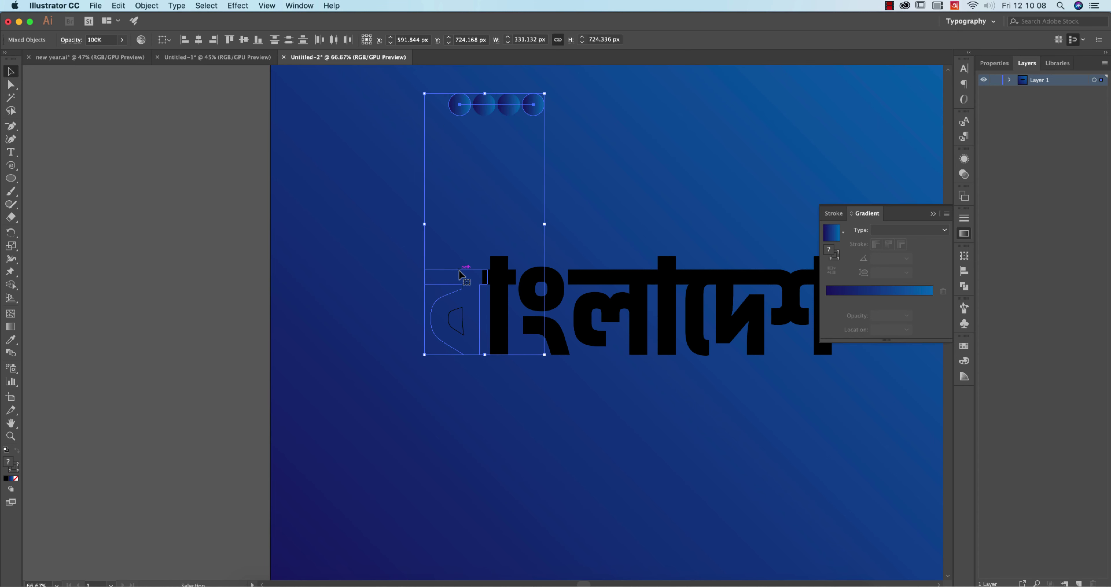
pyautogui.click(146, 5)
pyautogui.moveTo(182, 267)
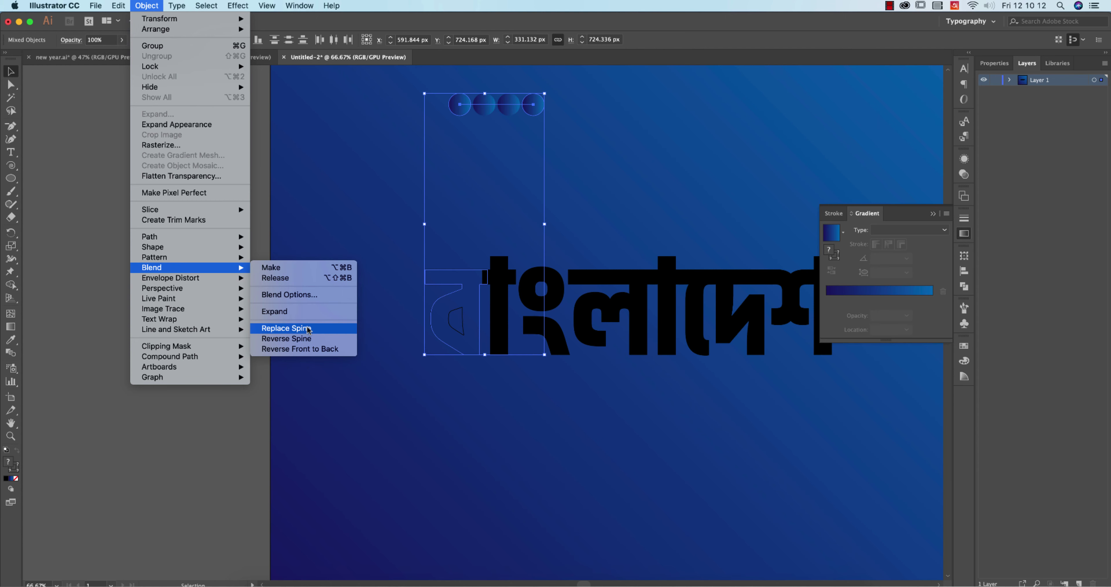
pyautogui.click(308, 329)
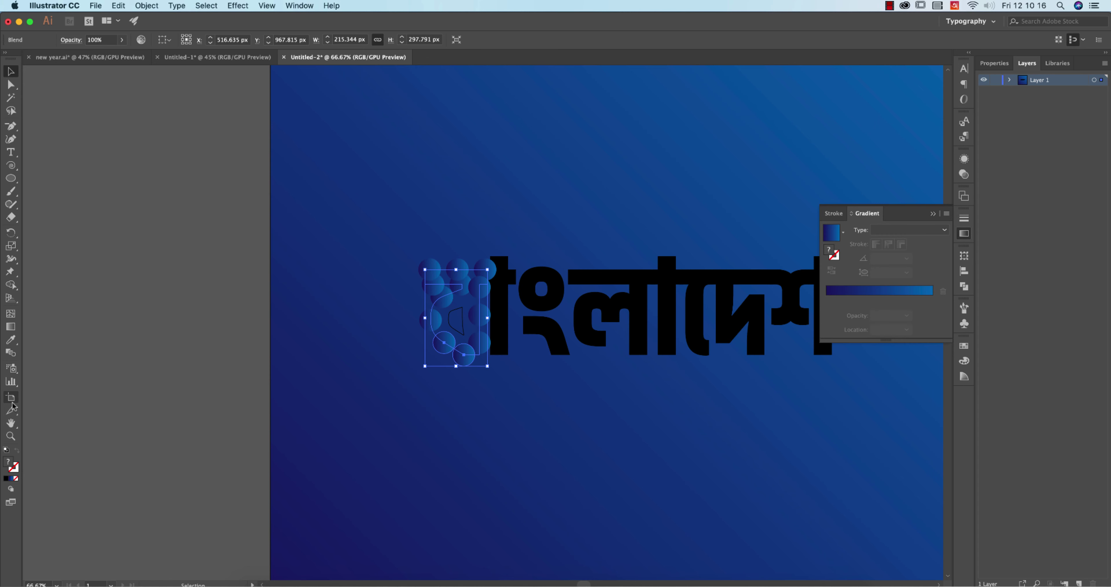
# - Set Blend Options spacing to Specified Distance of 1 px, preview, and apply
pyautogui.doubleClick(11, 353)
pyautogui.moveTo(400, 193); pyautogui.dragTo(414, 144)
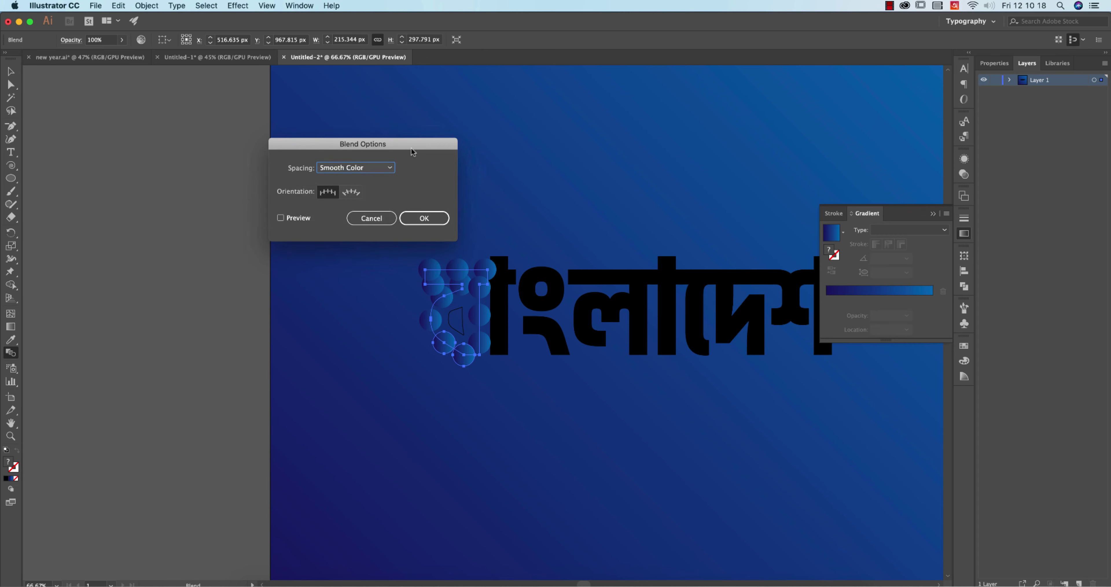
pyautogui.click(384, 167)
pyautogui.click(354, 205)
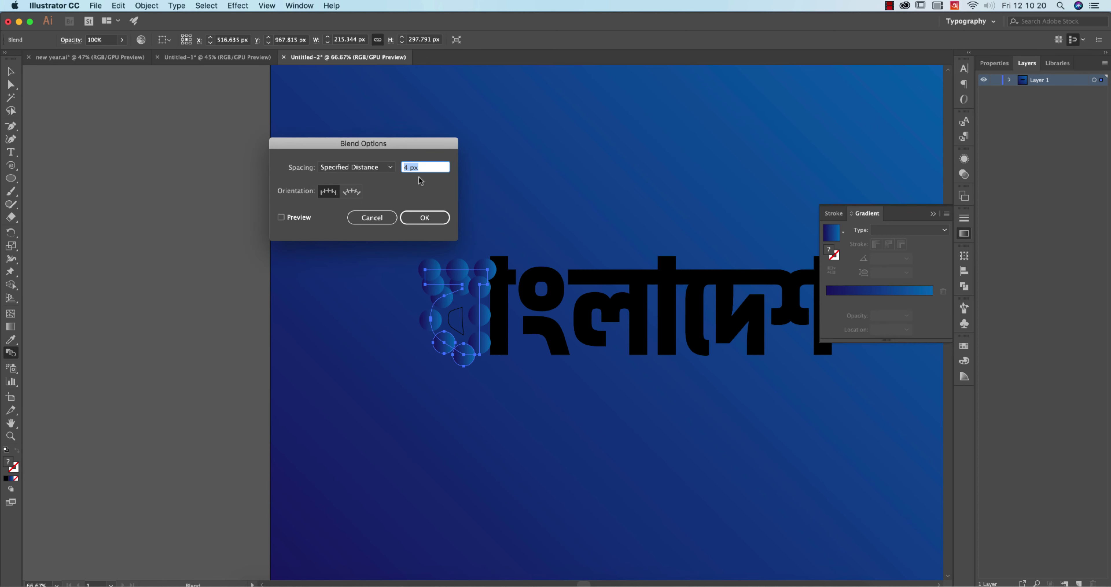
pyautogui.write('1')
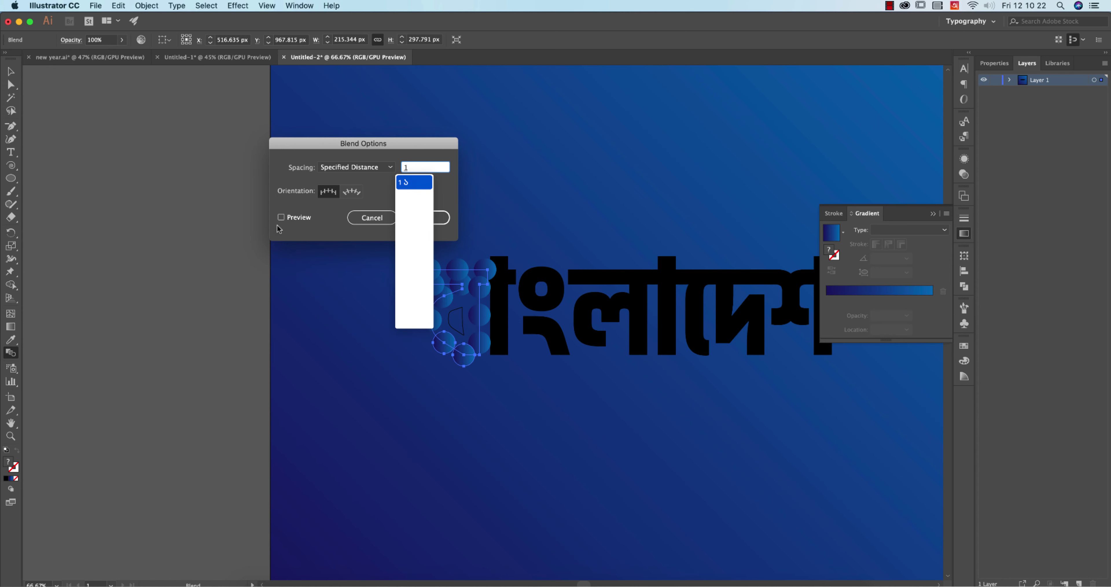
pyautogui.press('BackSpace')
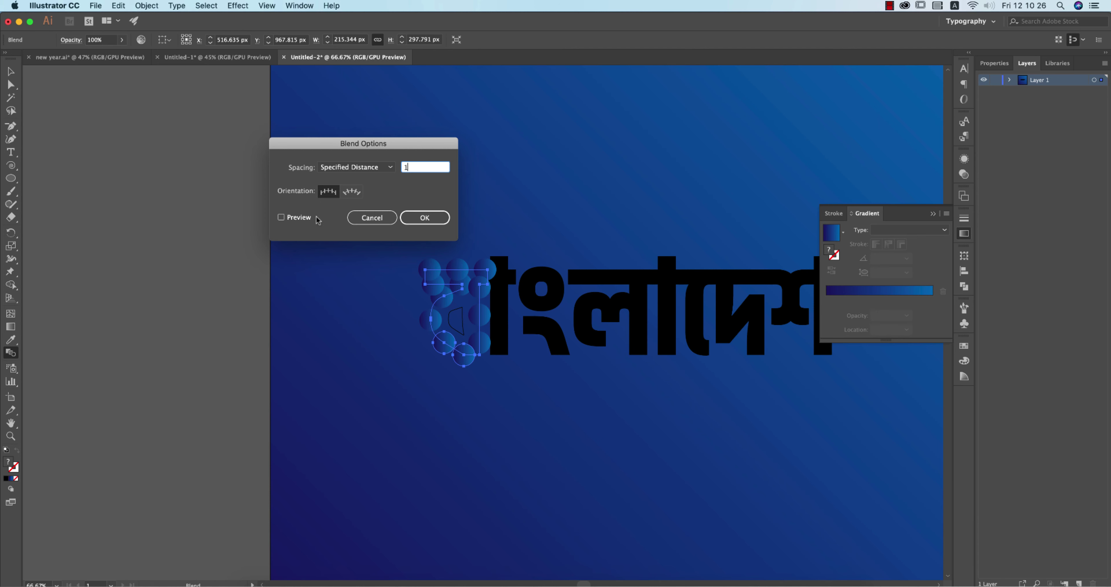
pyautogui.click(283, 218)
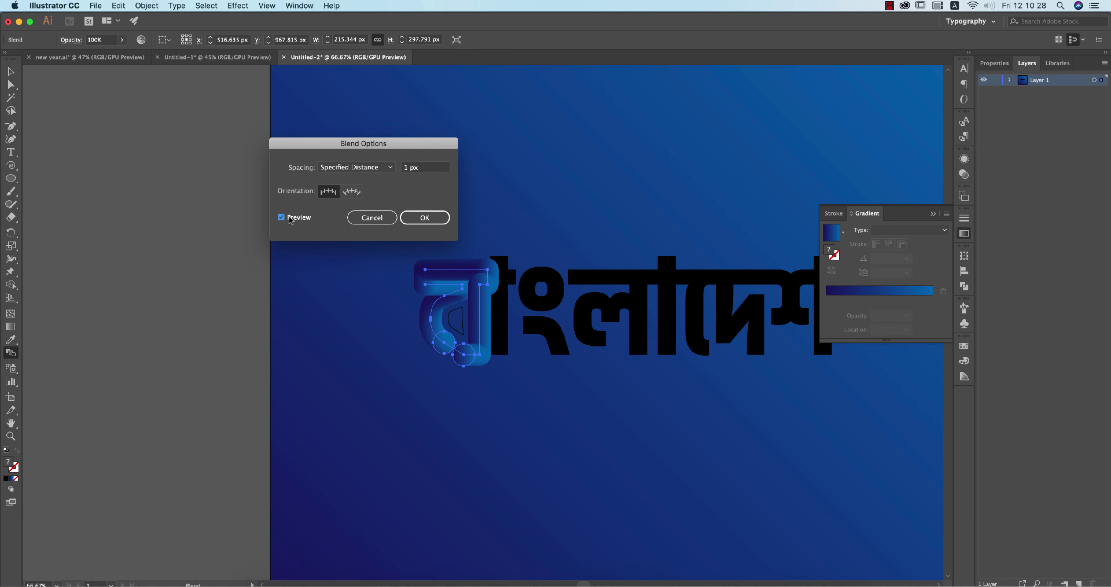
pyautogui.press('Return')
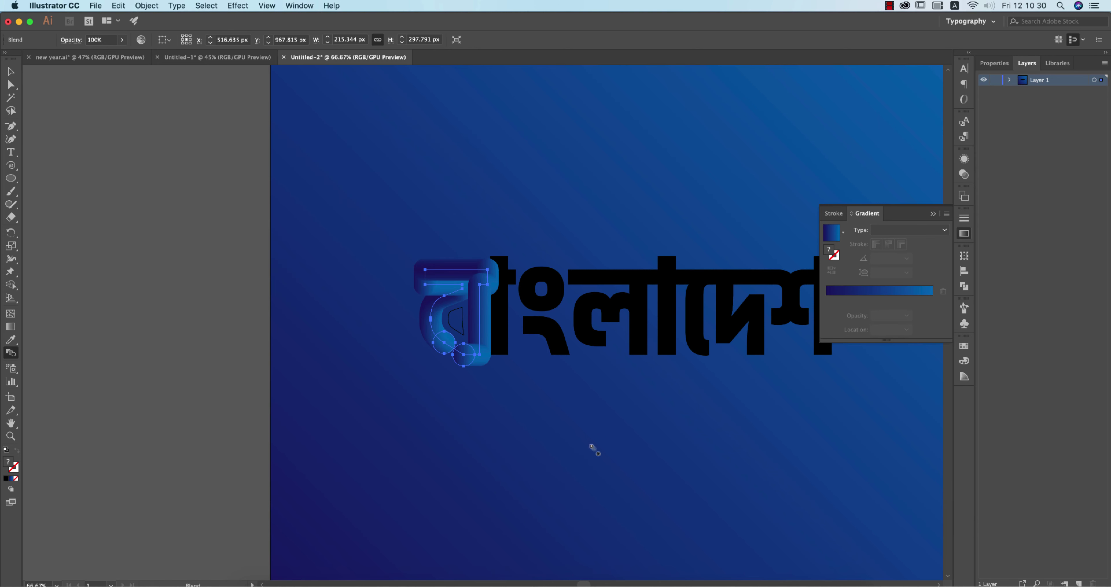
pyautogui.click(10, 71)
# - Eyedrop the blend's blue gradient onto the first letter's small inner shape
pyautogui.click(134, 206)
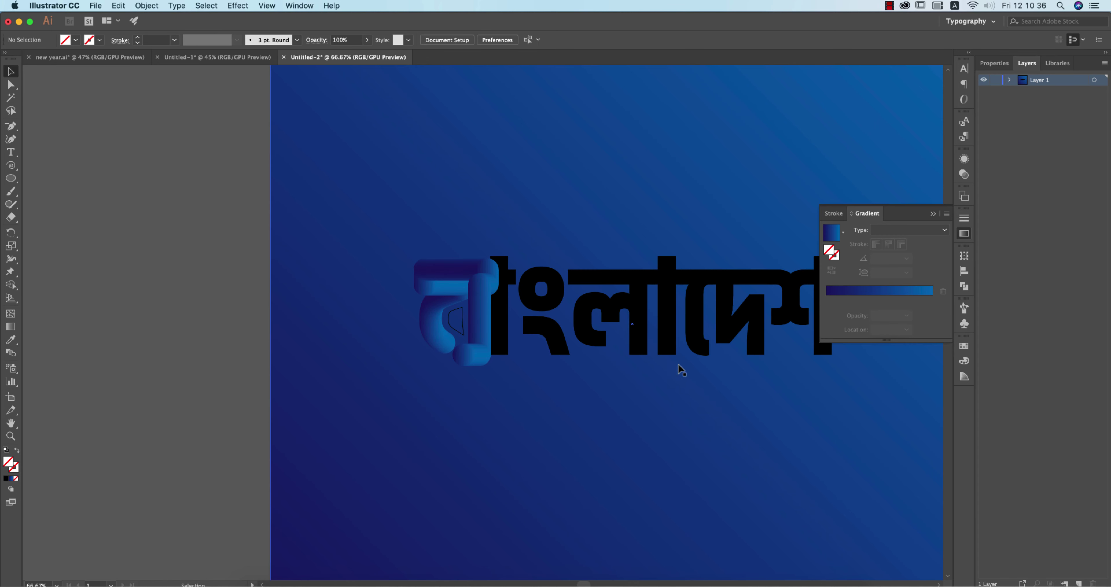
pyautogui.moveTo(679, 367)
pyautogui.mouseDown()
pyautogui.moveTo(542, 374)
pyautogui.moveTo(591, 396)
pyautogui.mouseUp()
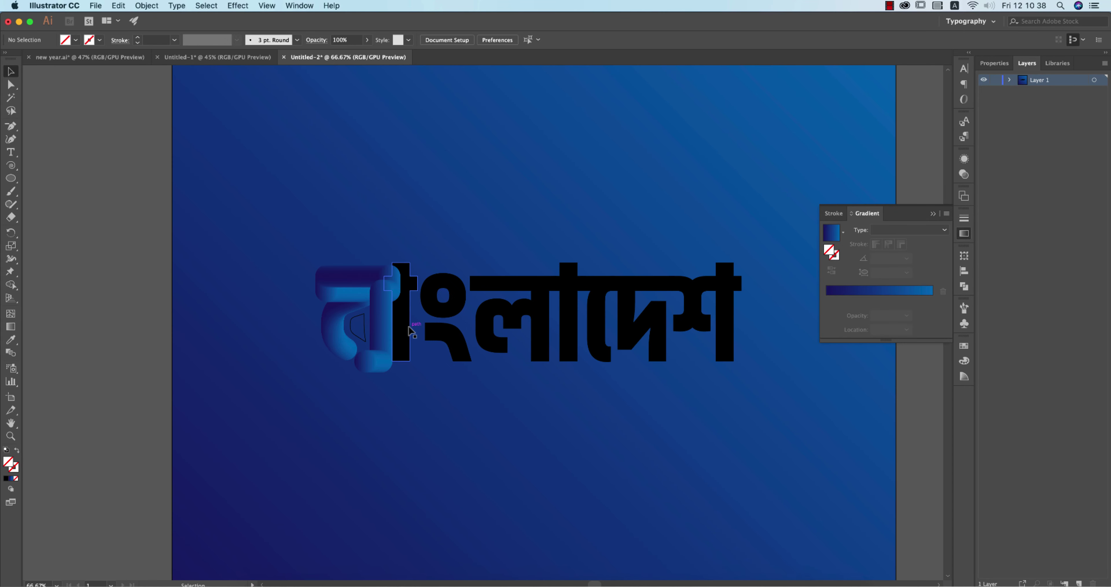
pyautogui.click(364, 330)
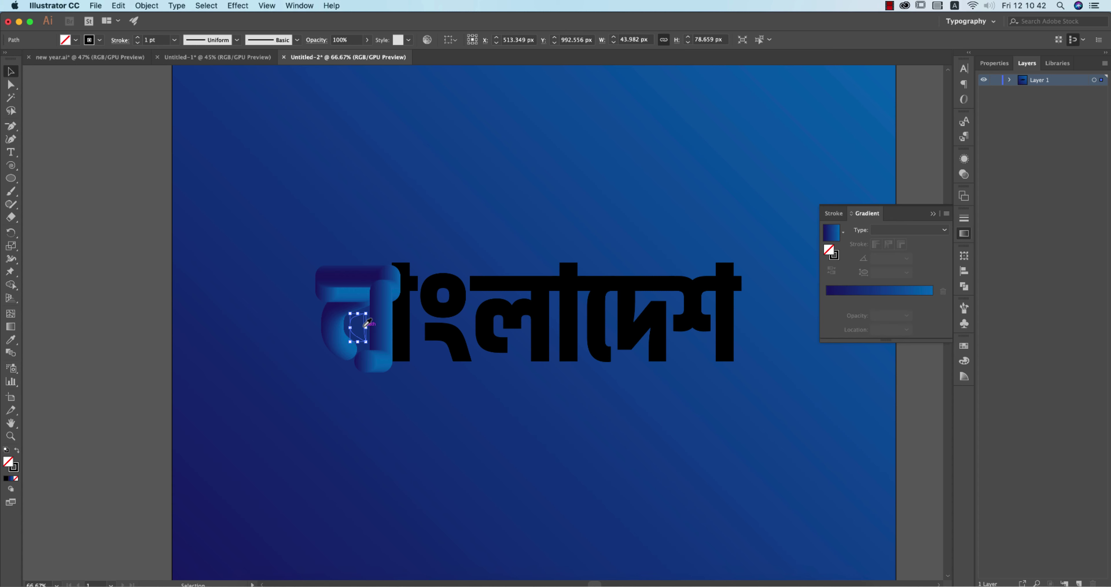
pyautogui.press('i')
pyautogui.click(368, 274)
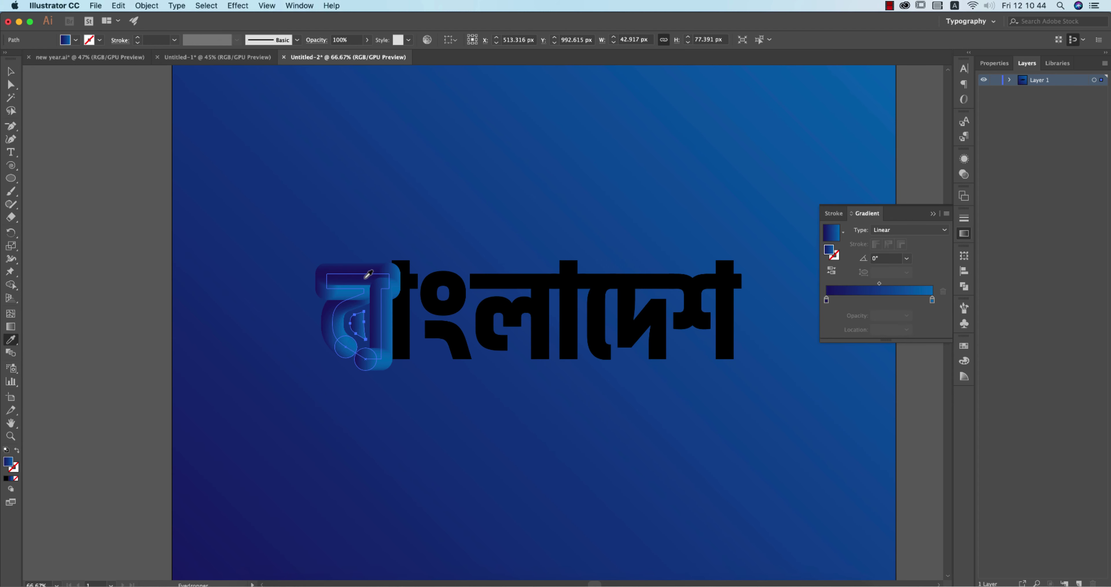
pyautogui.press('super+shift+a')
pyautogui.click(11, 71)
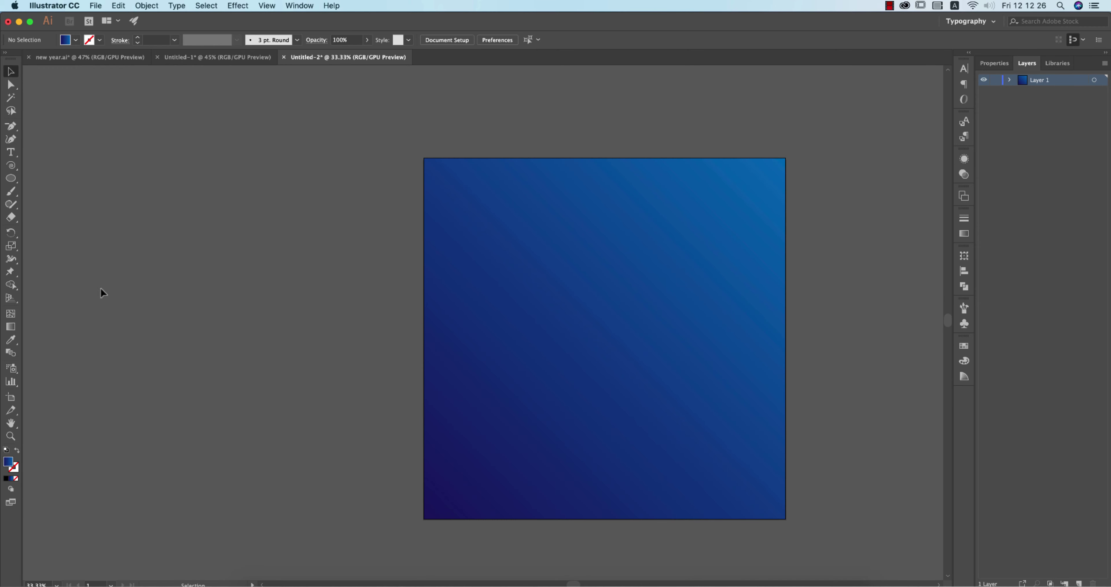
# - Type the Bengali numeral ২০ on the artboard and scale it up large
pyautogui.click(11, 152)
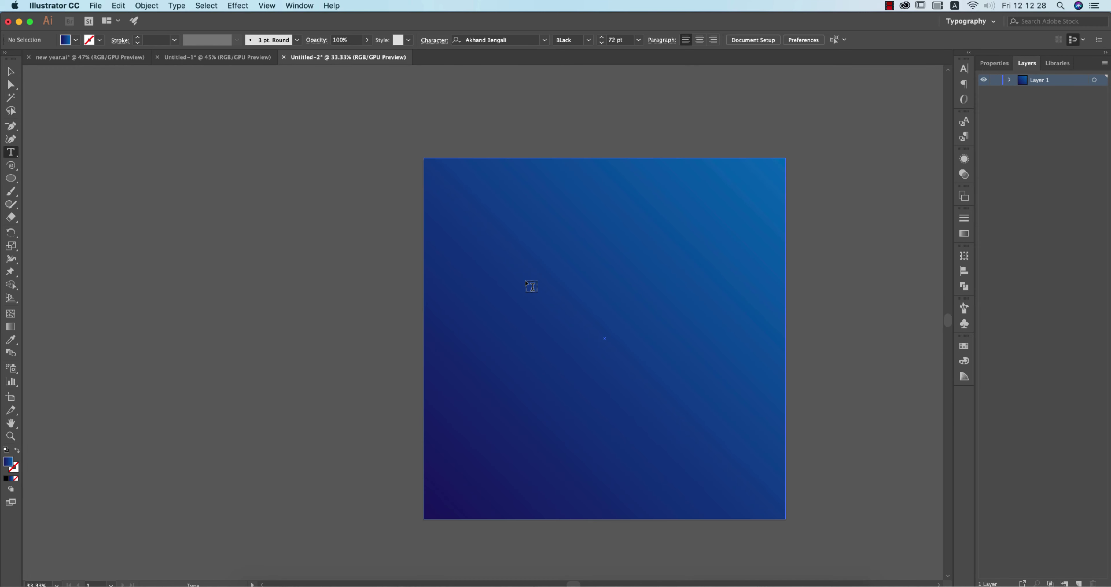
pyautogui.click(527, 284)
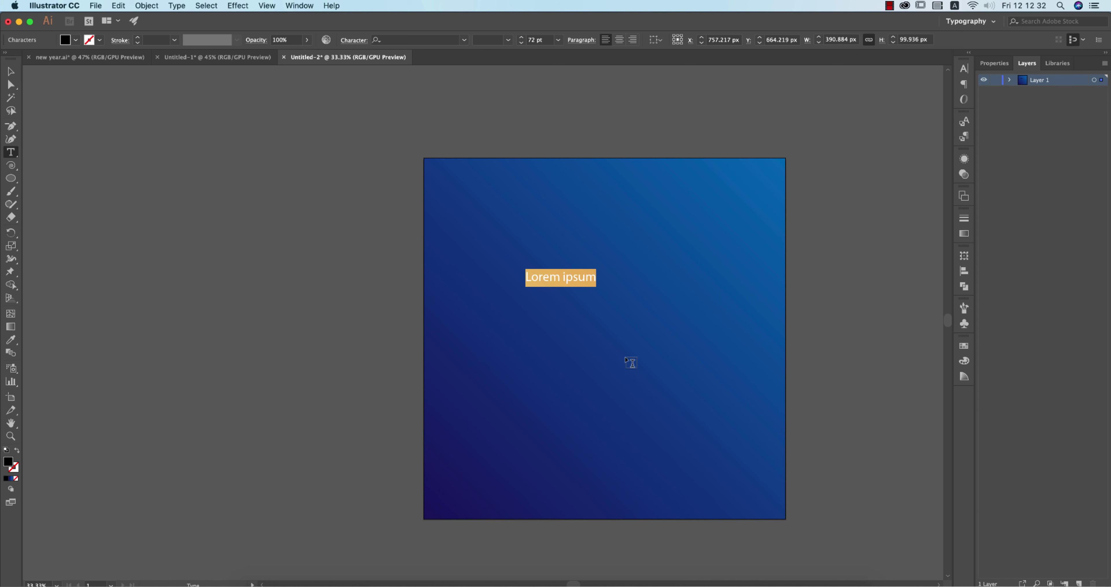
pyautogui.write('2')
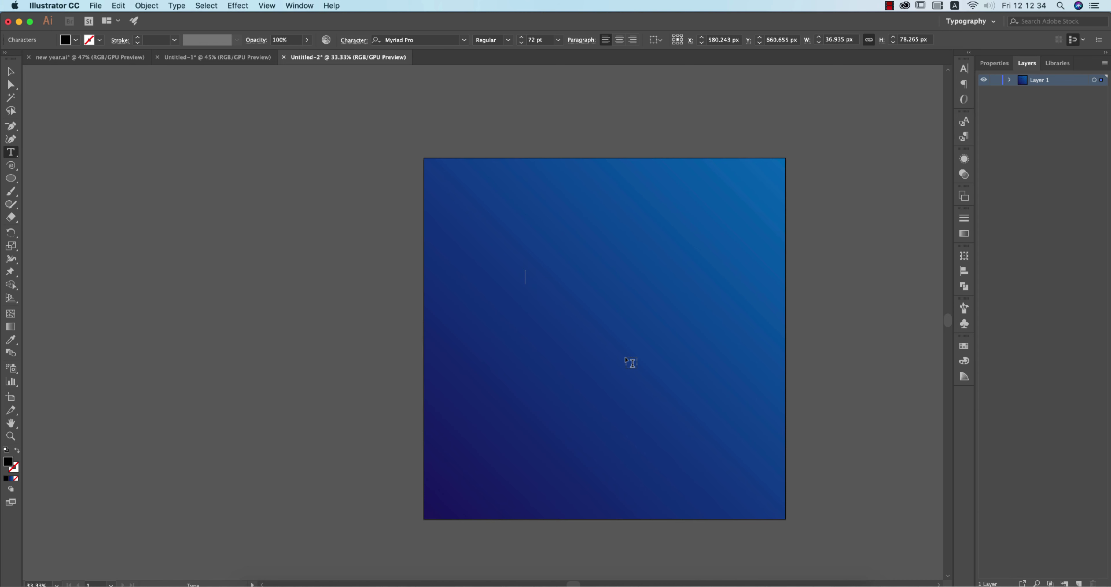
pyautogui.press('BackSpace')
pyautogui.write('20')
pyautogui.press('Return')
pyautogui.click(11, 71)
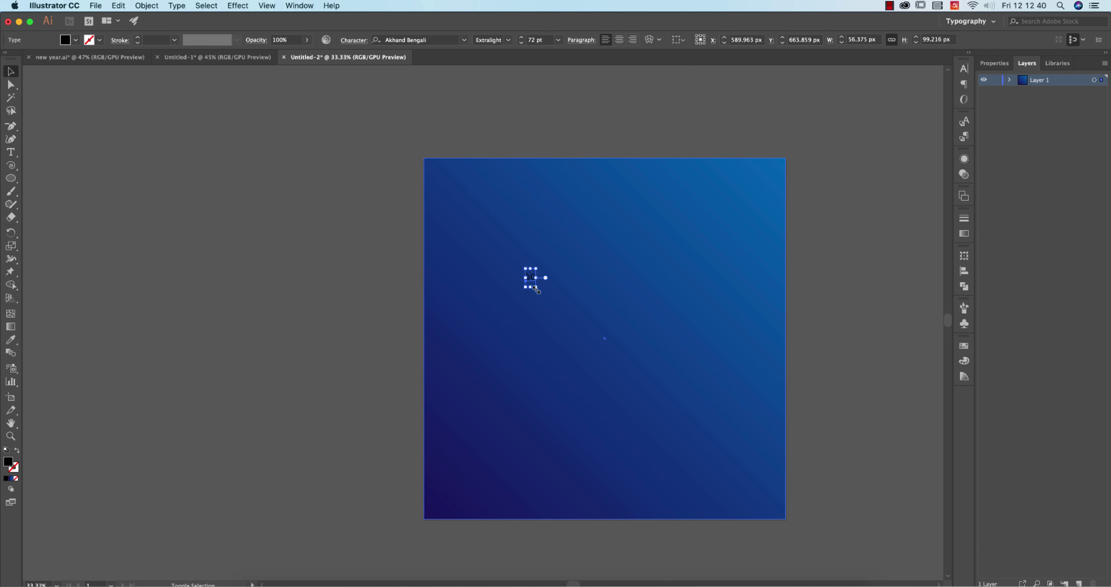
pyautogui.moveTo(541, 297); pyautogui.dragTo(679, 447)
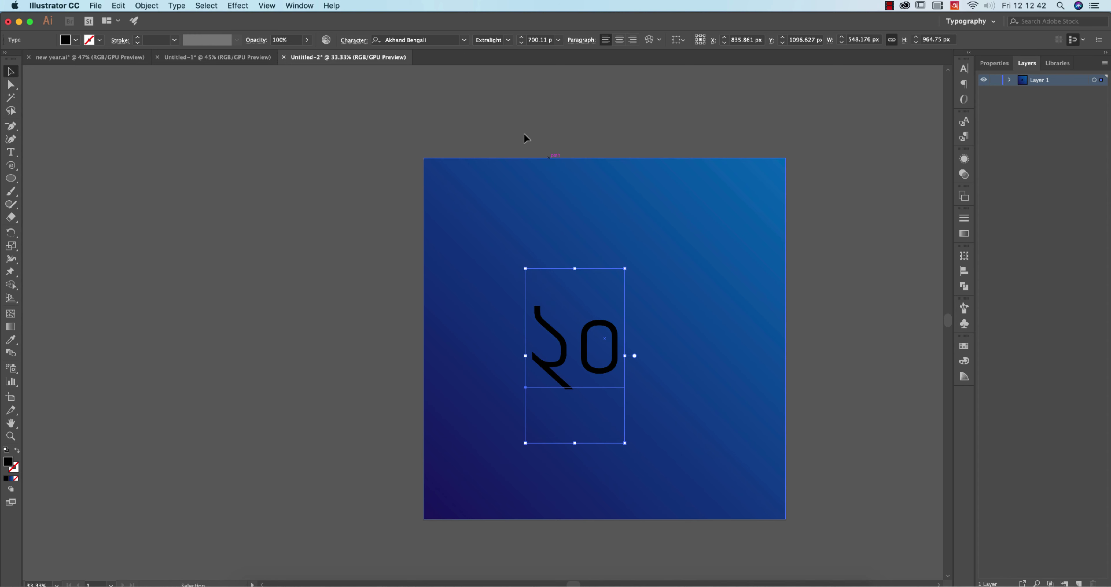
# - Set the numeral to Extrabold weight and convert it to outlines
pyautogui.click(508, 41)
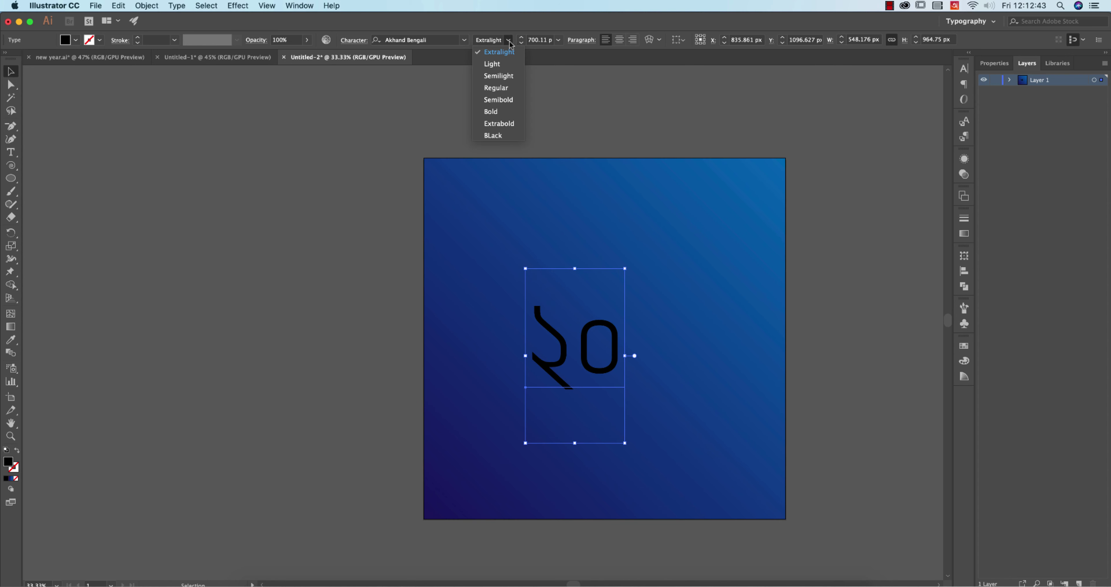
pyautogui.click(504, 125)
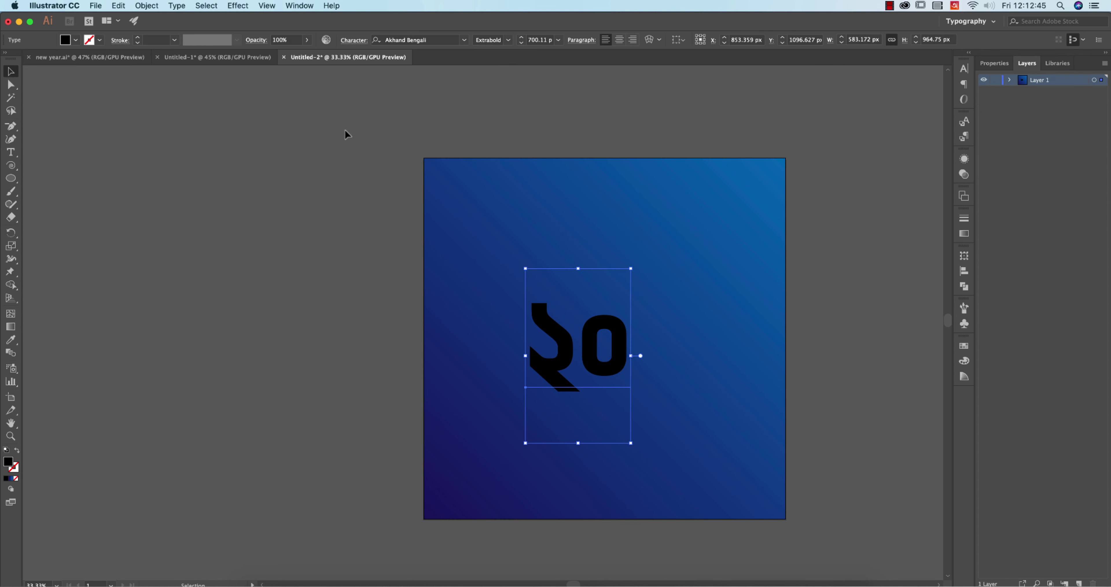
pyautogui.rightClick(593, 342)
pyautogui.click(656, 415)
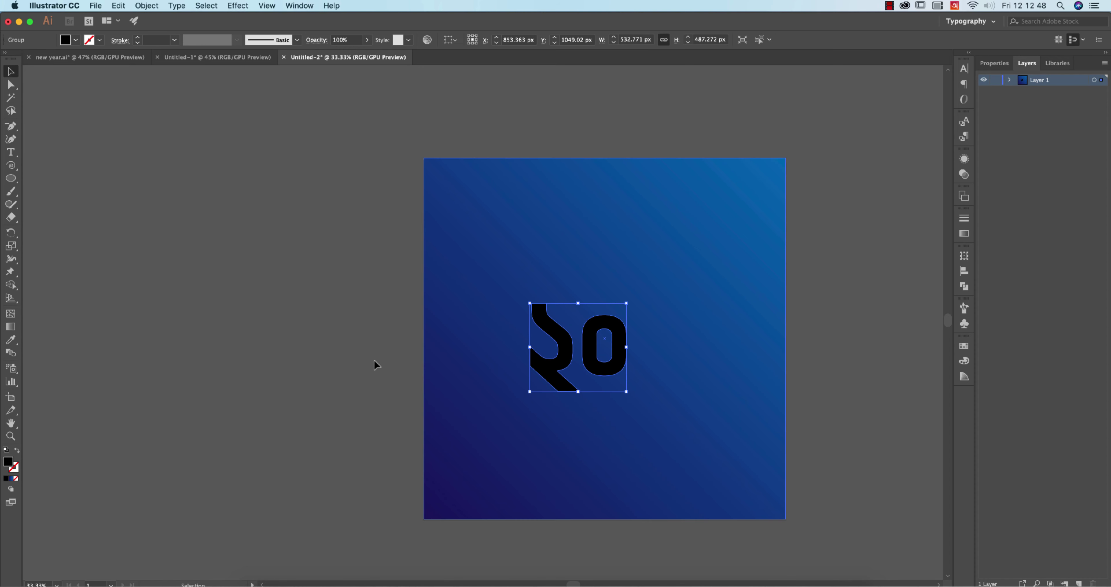
pyautogui.click(375, 365)
pyautogui.click(563, 324)
# - Ungroup the outlined ২০ and make the left digit an unfilled black stroke
pyautogui.rightClick(556, 330)
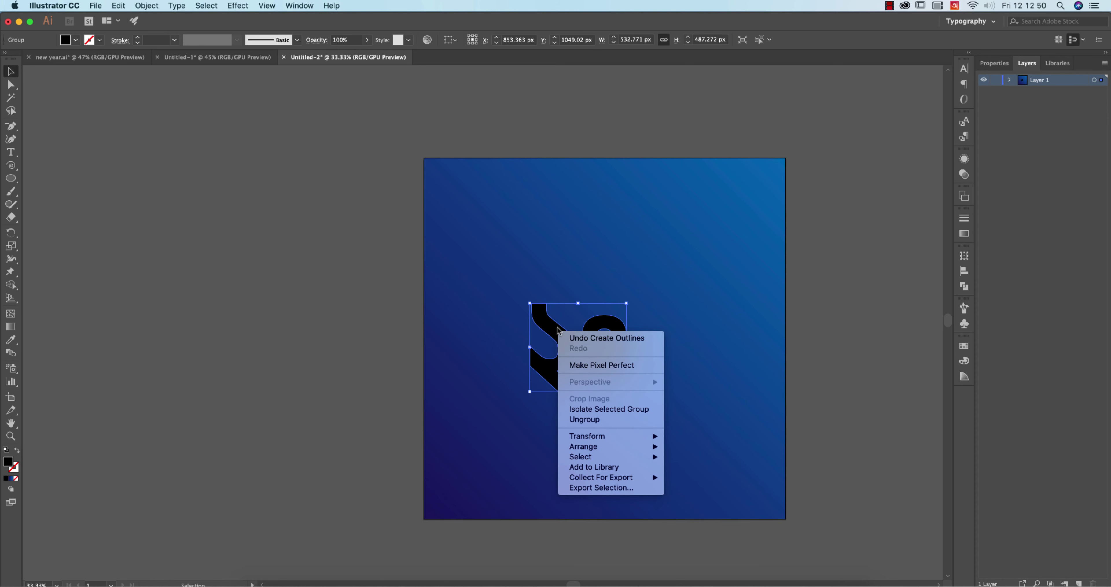
pyautogui.click(584, 420)
pyautogui.click(334, 317)
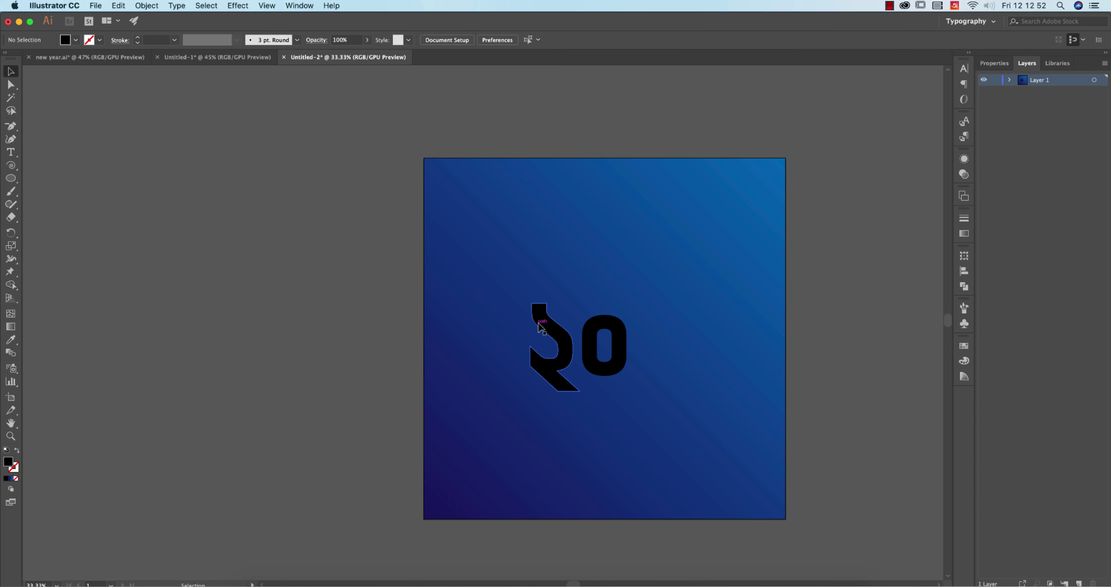
pyautogui.click(539, 326)
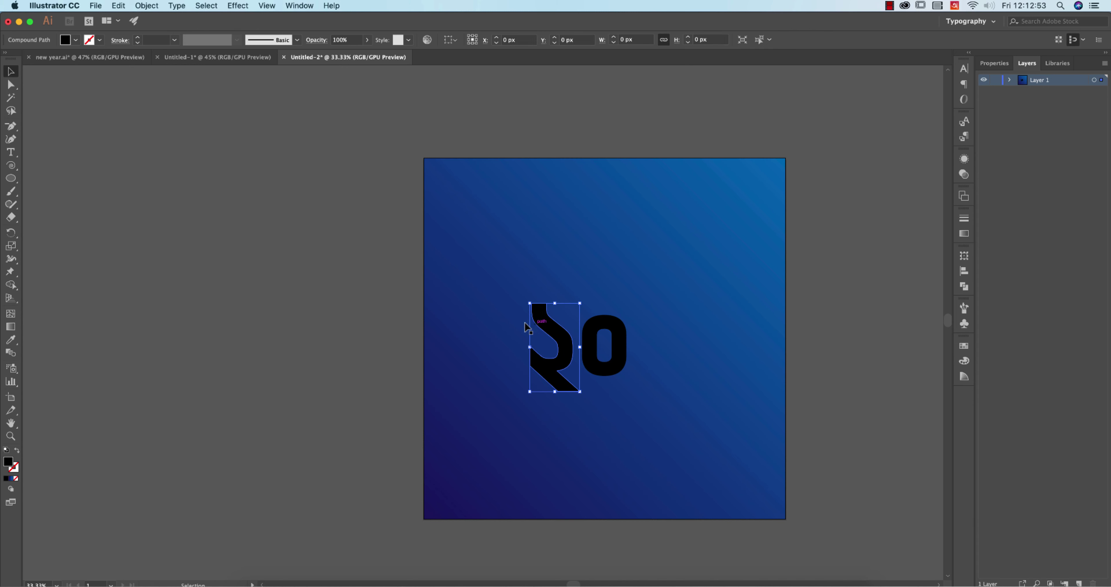
pyautogui.click(17, 452)
pyautogui.click(322, 374)
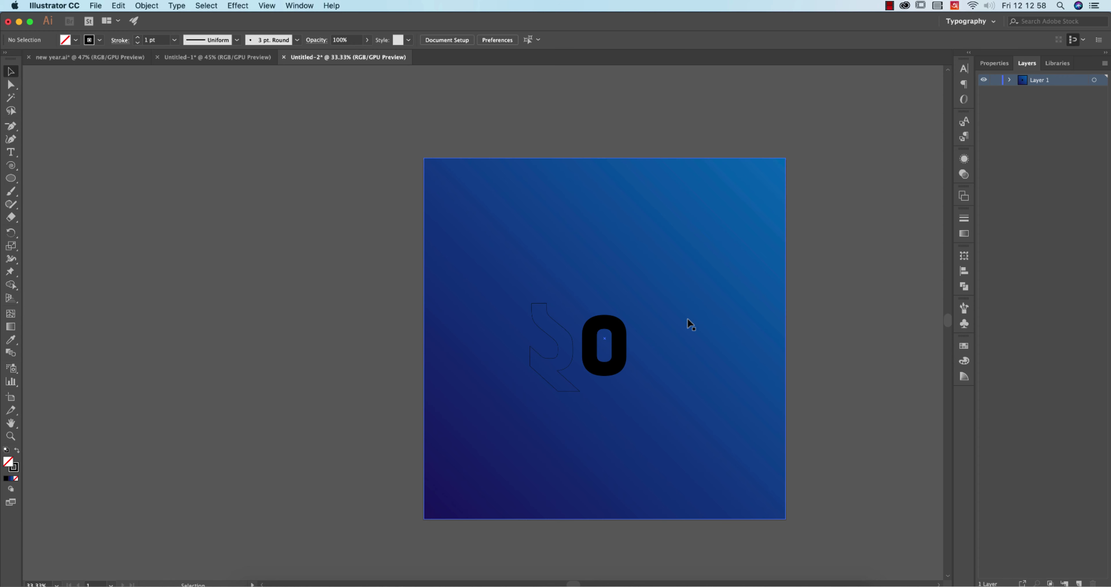
pyautogui.scroll(5, 568, 393)
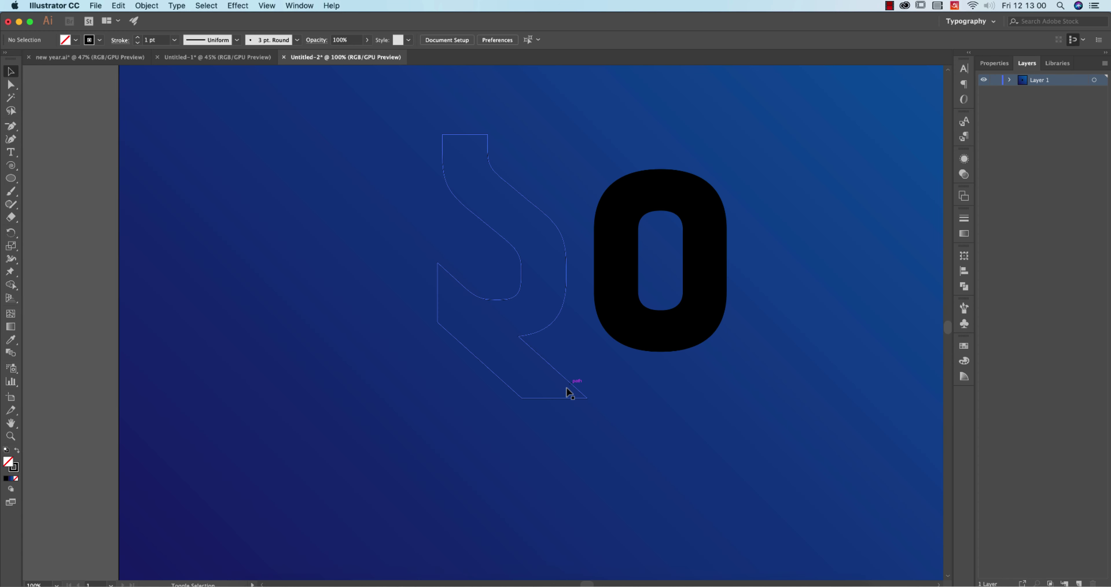
pyautogui.scroll(3, 568, 393)
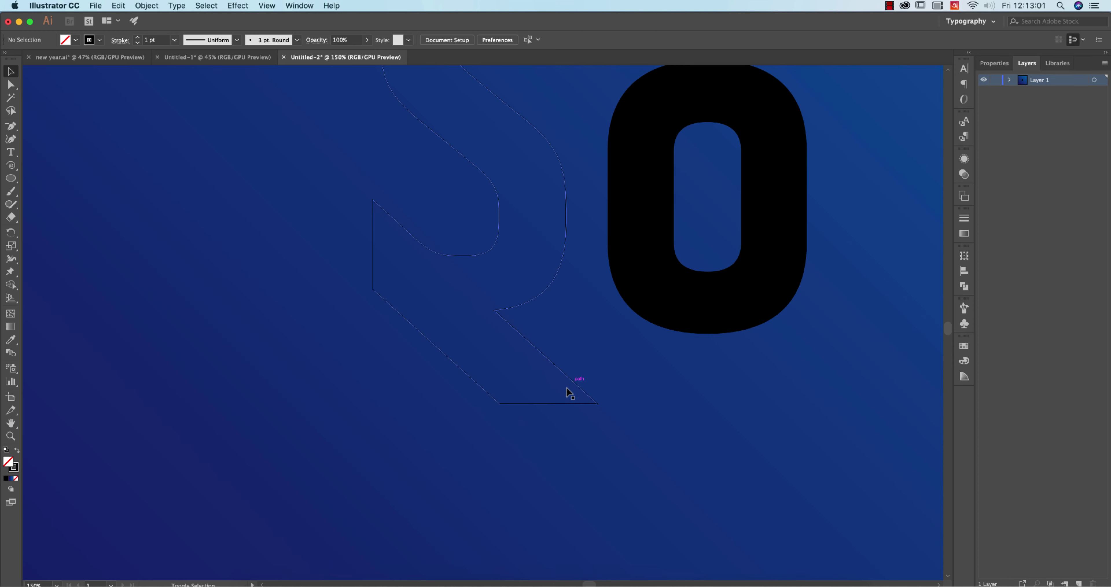
# - Delete the ২ outline's lower anchors and bottom-right end point to open the path
pyautogui.click(583, 395)
pyautogui.click(11, 85)
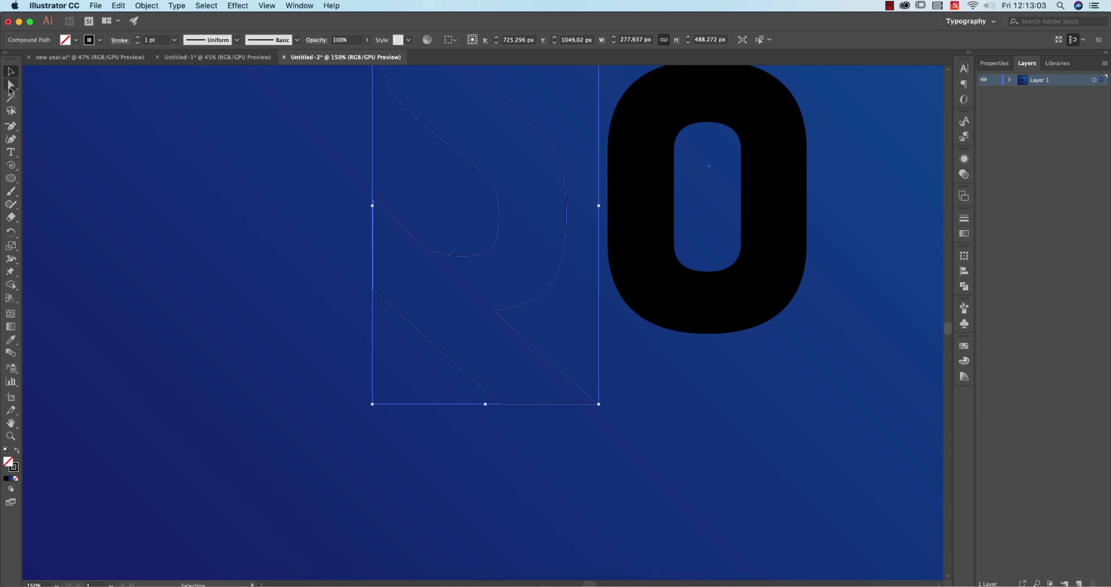
pyautogui.click(596, 405)
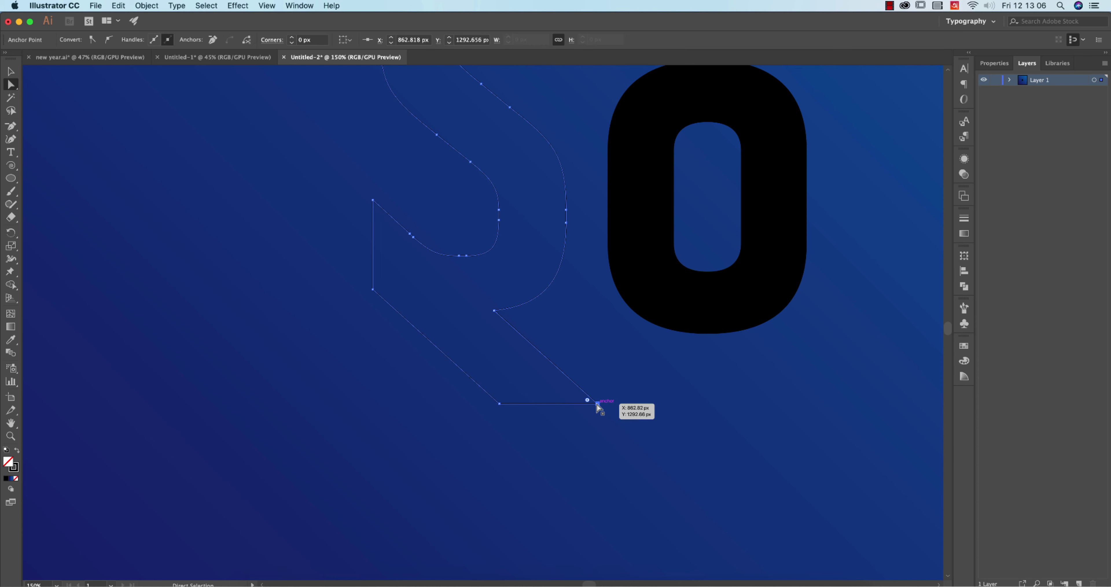
pyautogui.press('Delete')
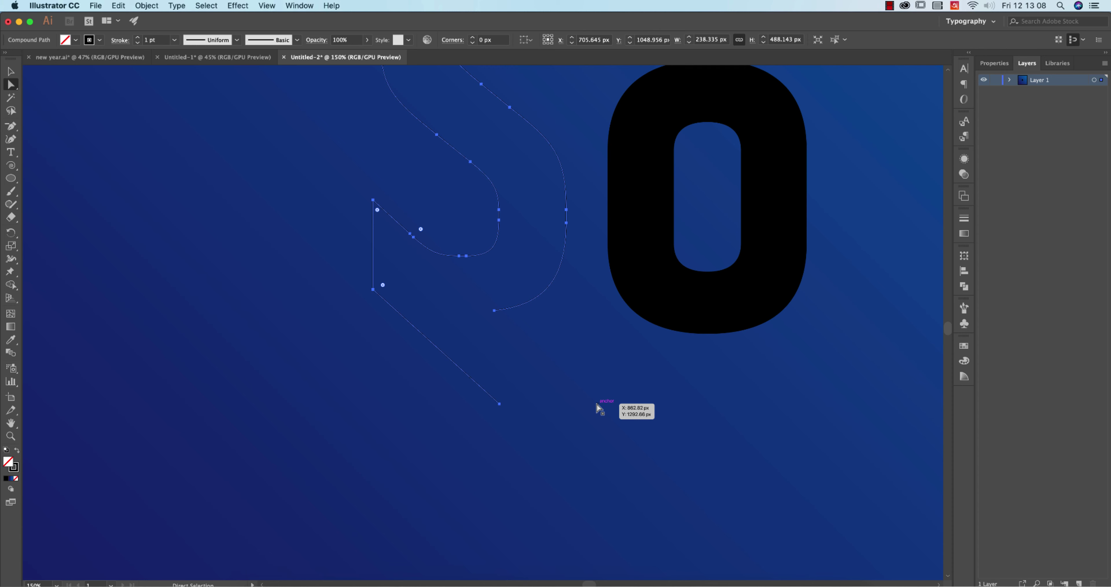
pyautogui.press('v')
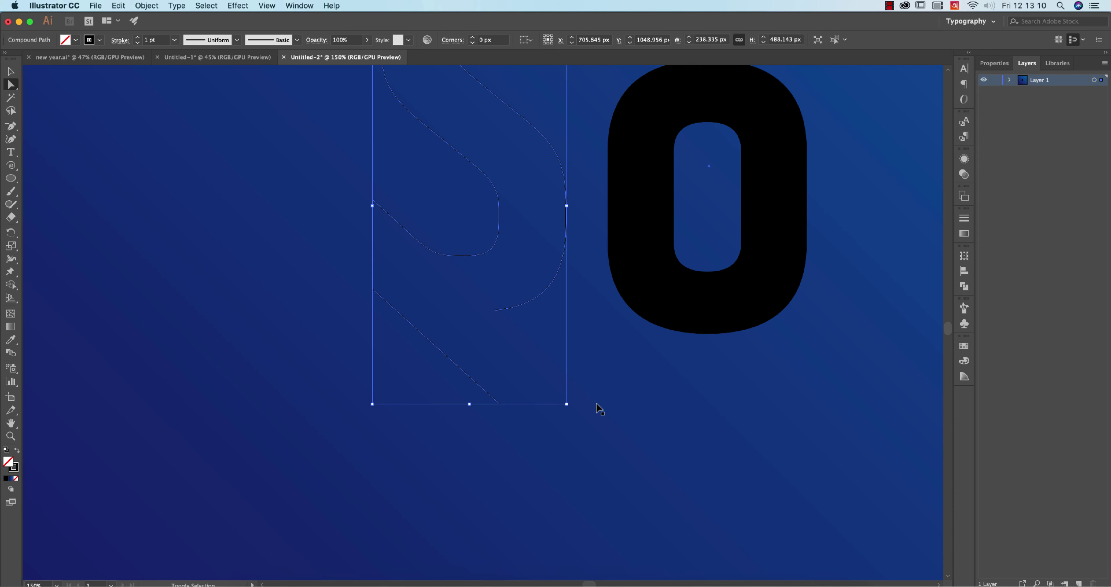
pyautogui.press('a')
pyautogui.press('super+z')
pyautogui.press('super+z')
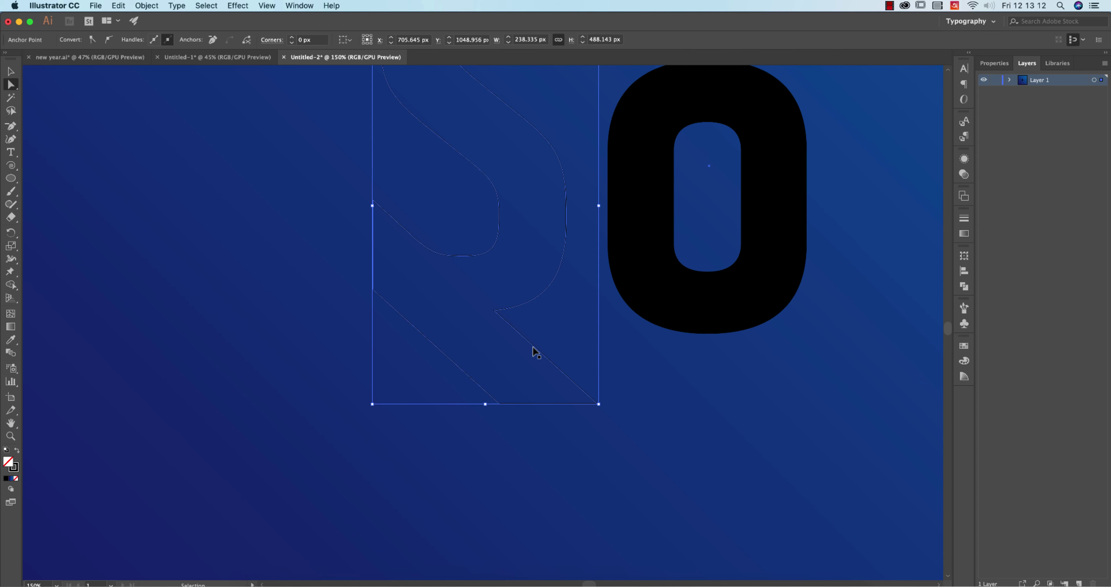
pyautogui.click(495, 312)
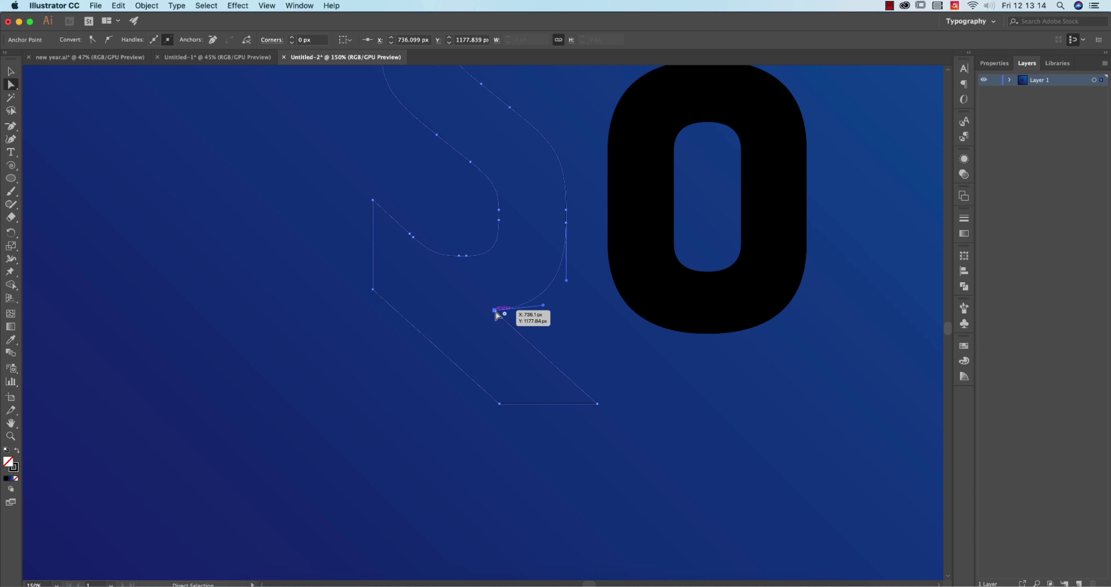
pyautogui.press('Delete')
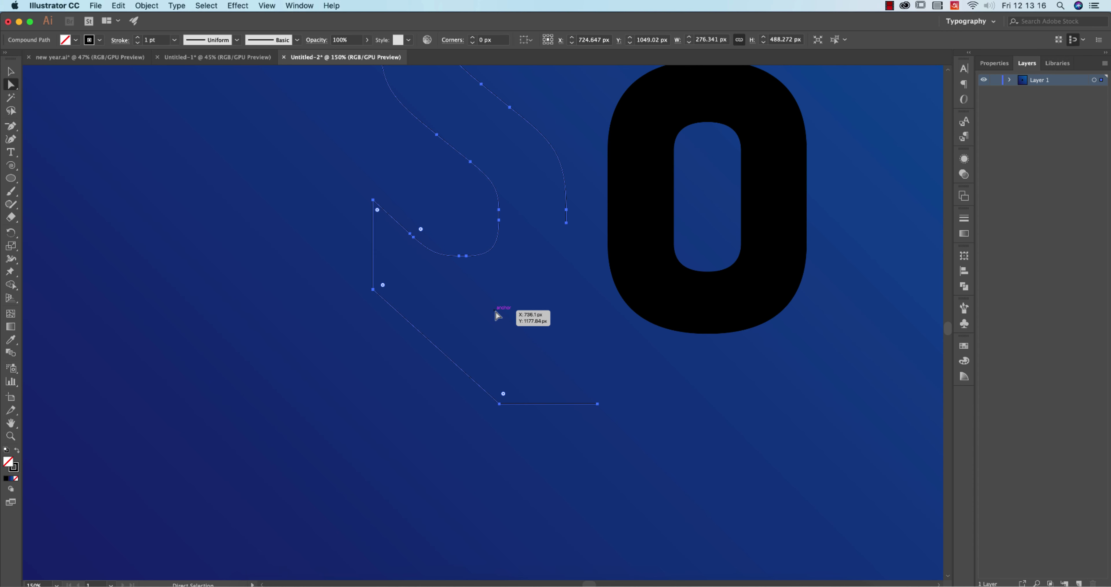
pyautogui.click(597, 404)
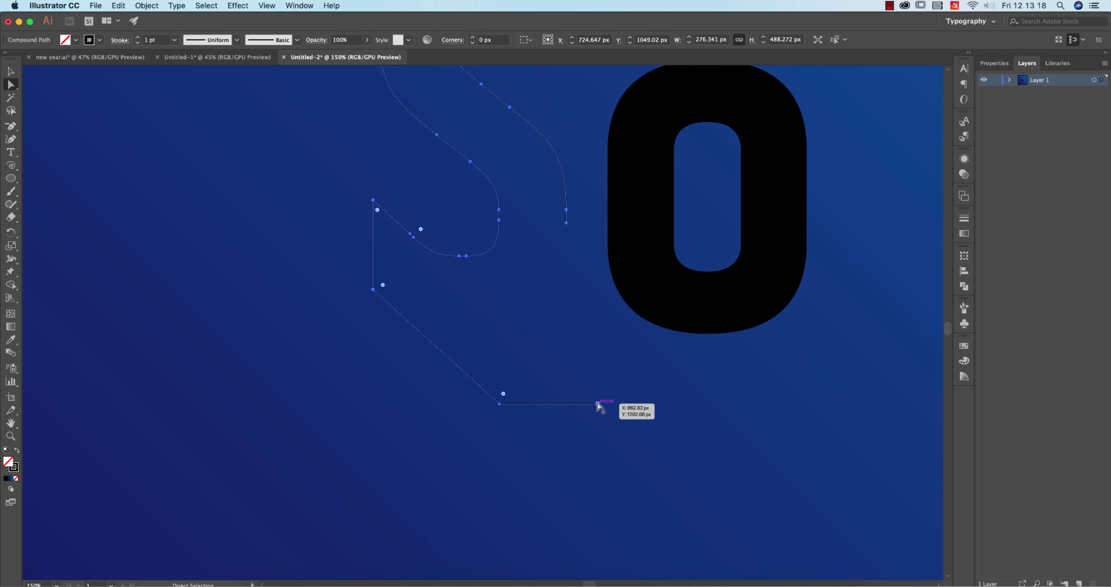
pyautogui.press('Delete')
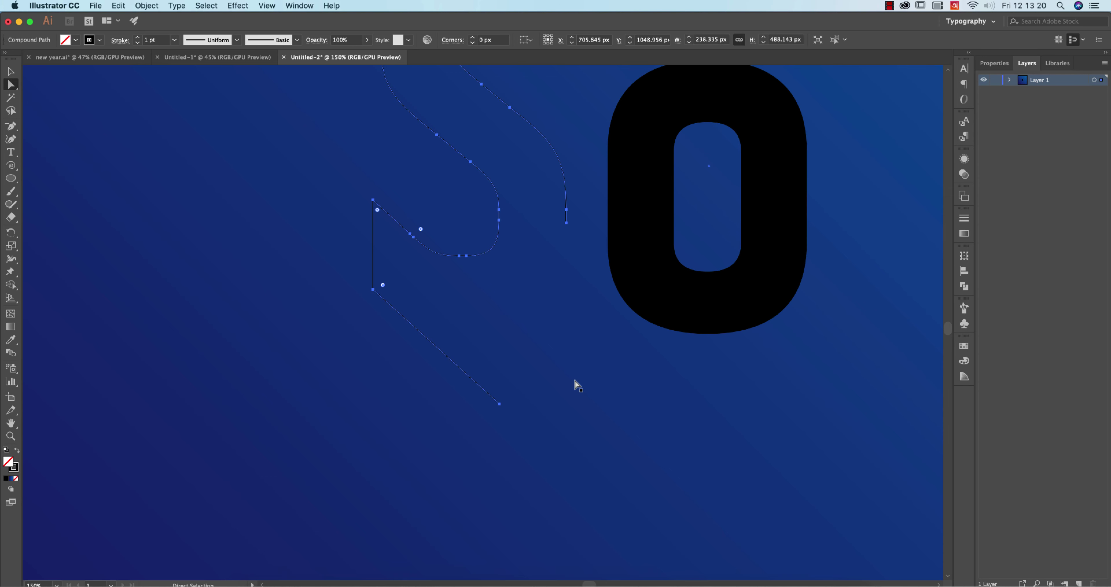
pyautogui.scroll(5, 539, 345)
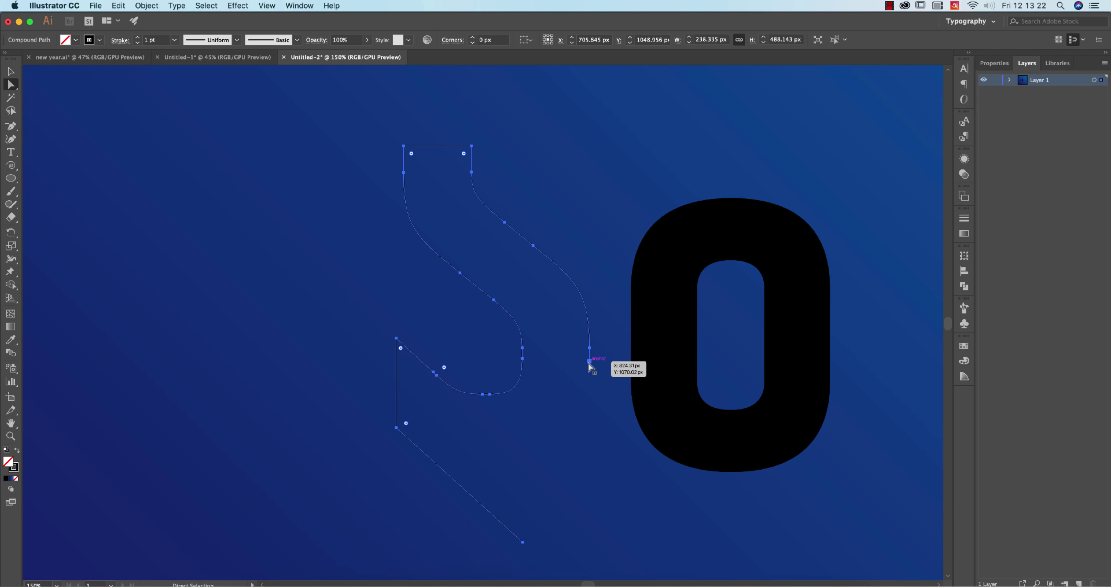
pyautogui.click(588, 361)
pyautogui.press('Delete')
# - Remove the diagonal and top-right anchors, leaving the ২ as an open spine path
pyautogui.press('\\')
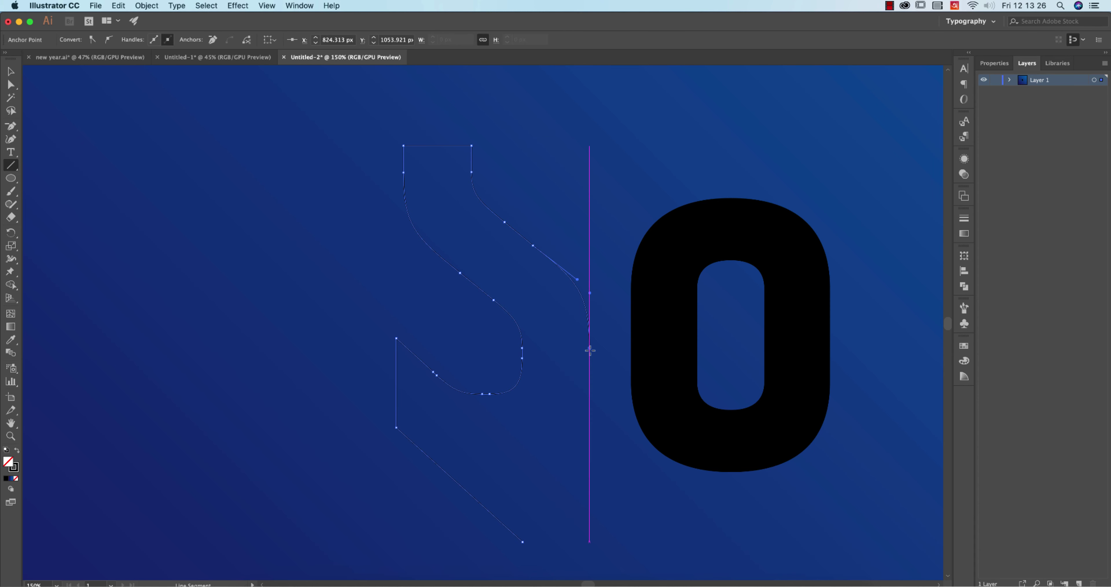
pyautogui.press('Delete')
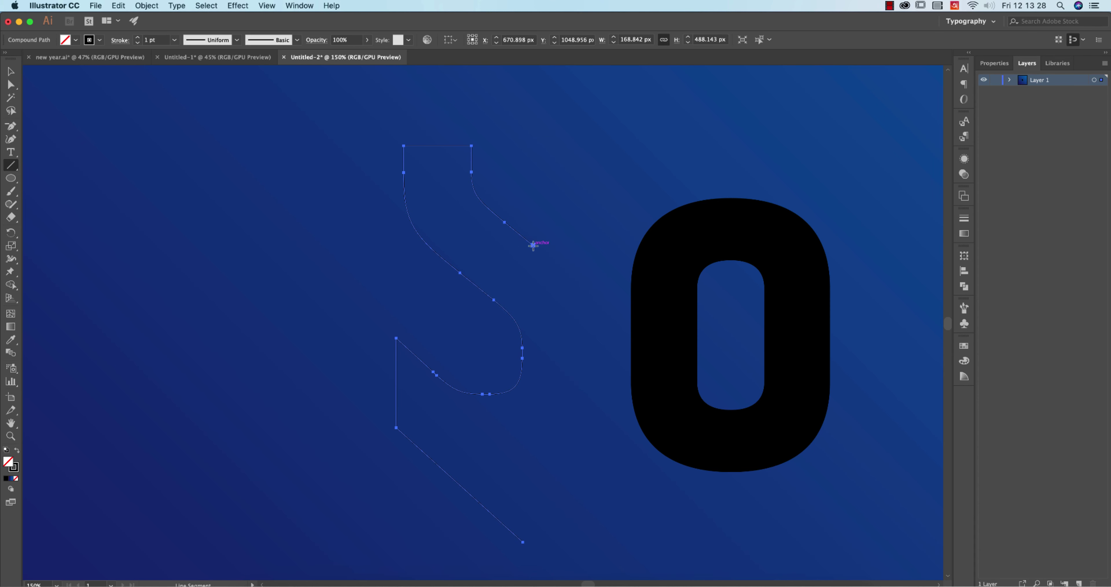
pyautogui.click(532, 245)
pyautogui.press('Escape')
pyautogui.press('a')
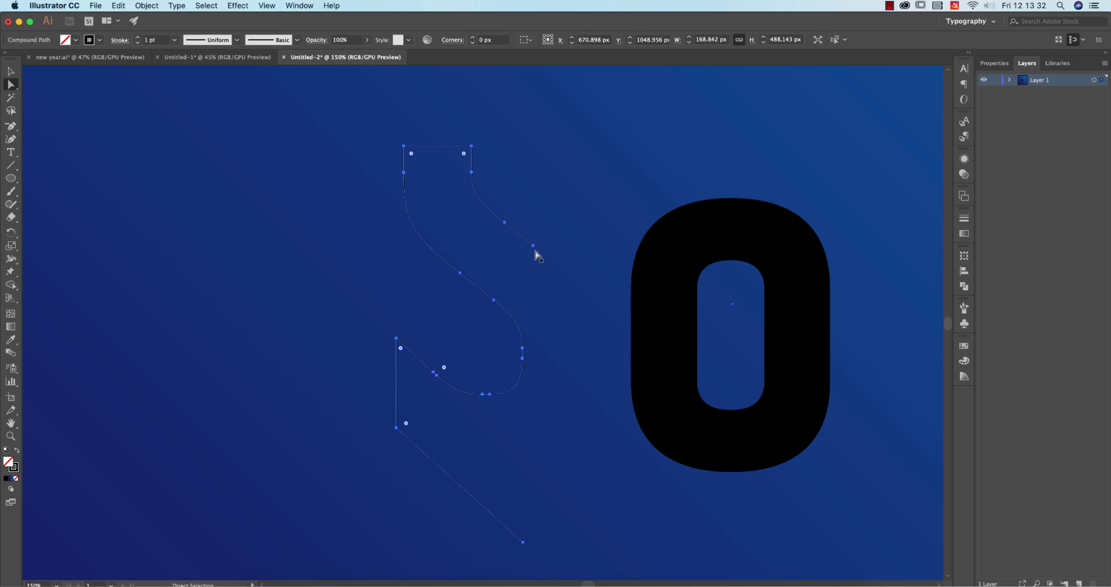
pyautogui.click(534, 246)
pyautogui.moveTo(533, 245); pyautogui.dragTo(504, 221)
pyautogui.press('Delete')
pyautogui.click(473, 173)
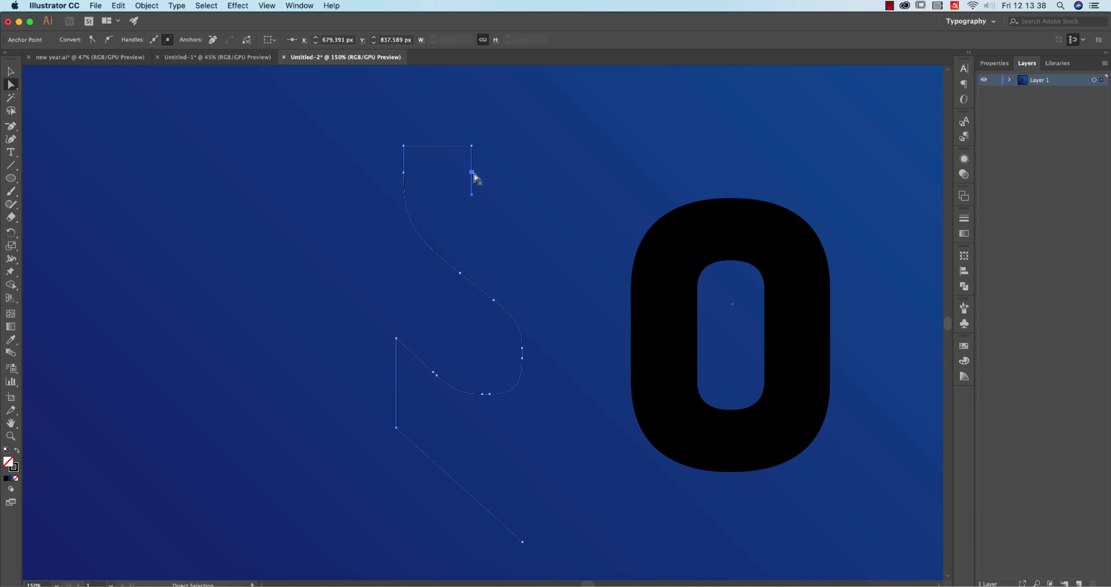
pyautogui.press('Delete')
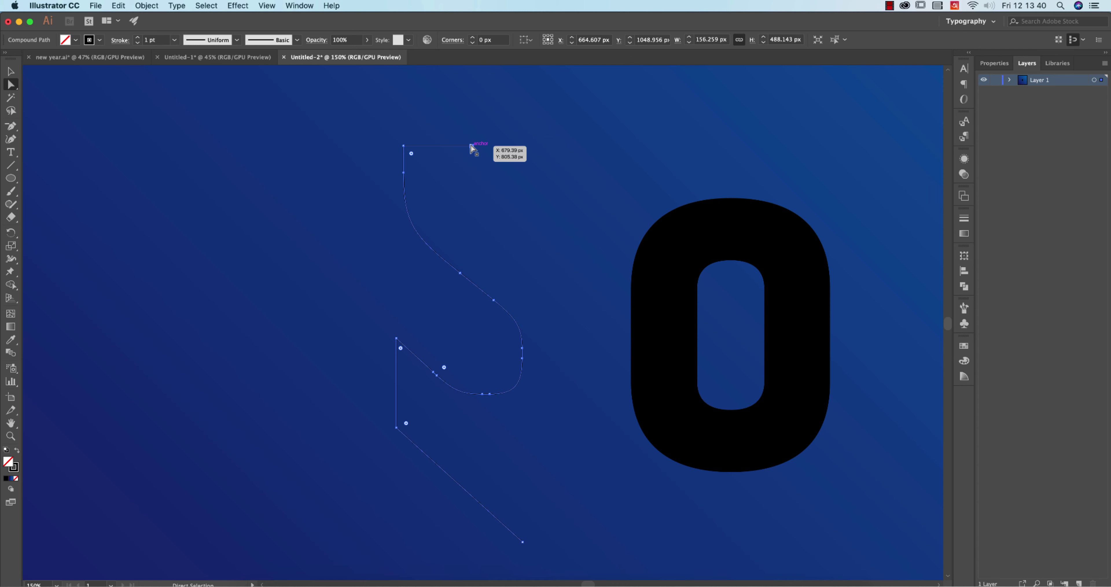
pyautogui.click(471, 146)
pyautogui.press('Delete')
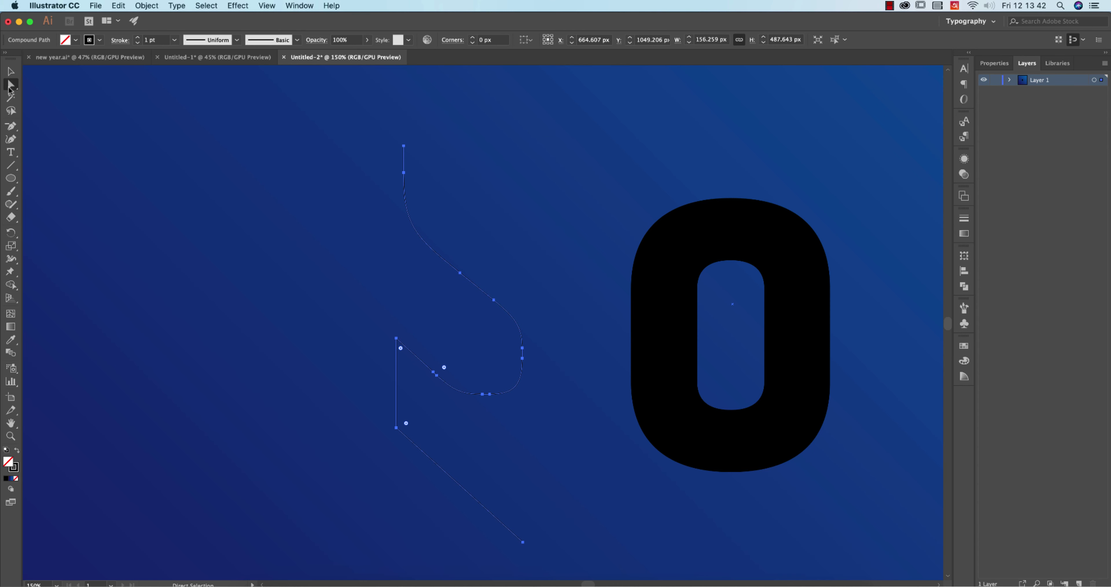
pyautogui.click(11, 71)
# - Make the ০ an outline stroke, release its compound path, and delete the inner counter
pyautogui.click(681, 270)
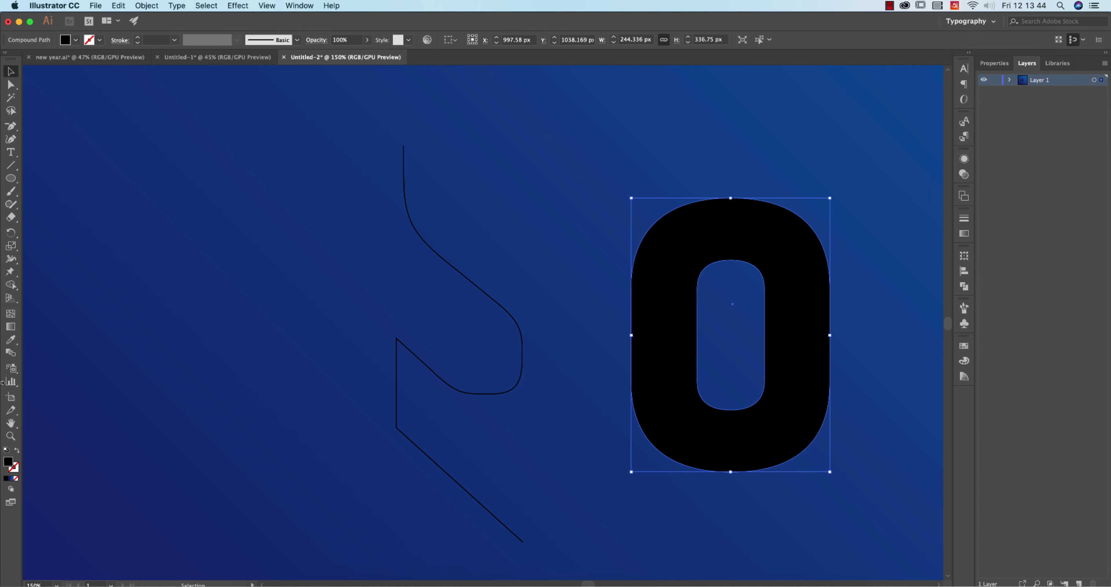
pyautogui.click(17, 451)
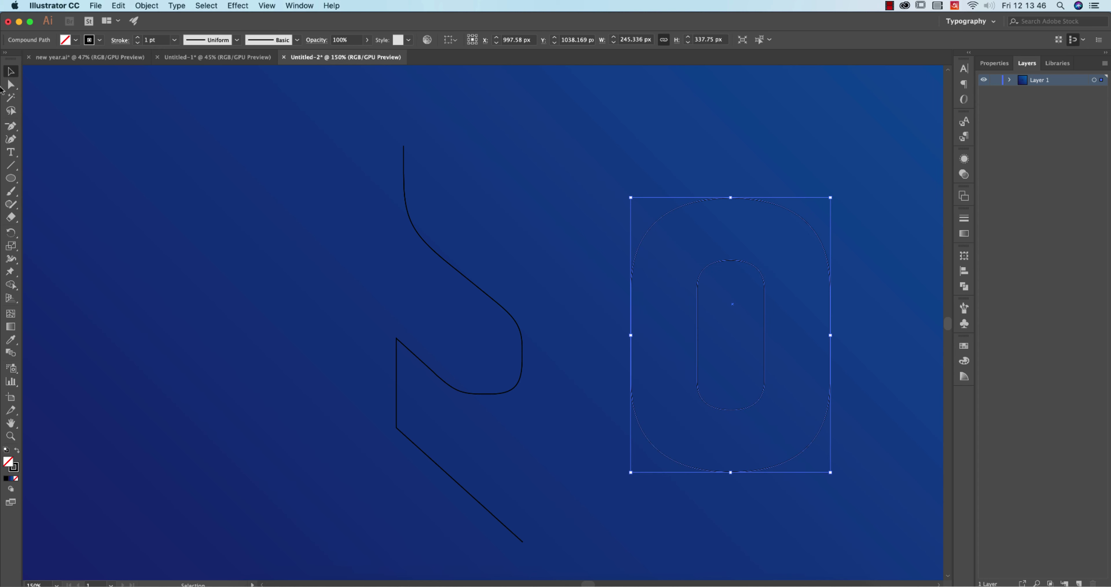
pyautogui.rightClick(710, 260)
pyautogui.click(855, 335)
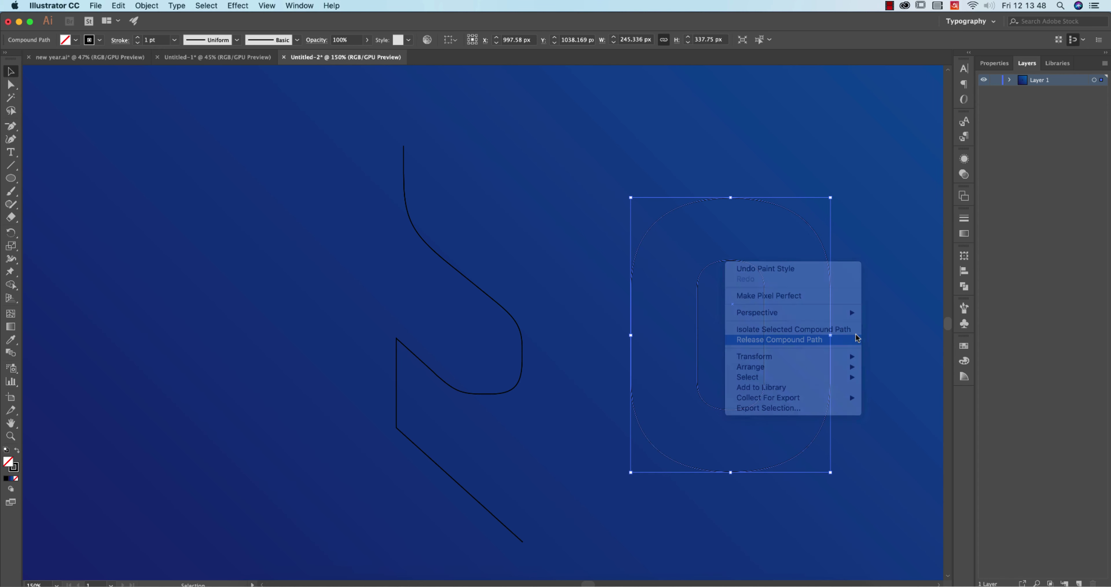
pyautogui.click(771, 315)
pyautogui.click(764, 313)
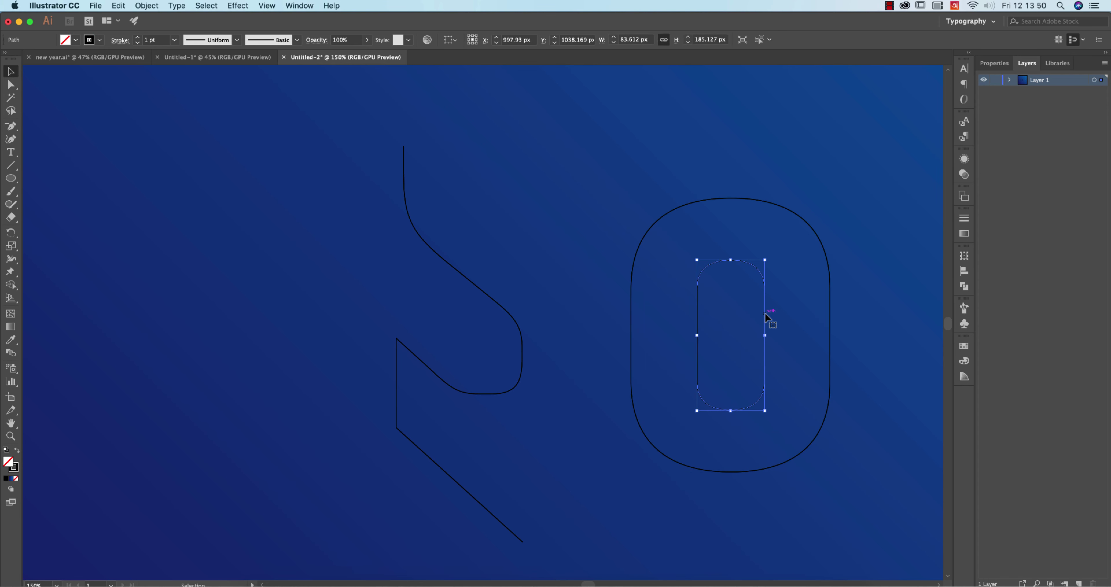
pyautogui.press('Delete')
# - Try deleting a segment of the ০ outline, undo it, and zoom out to 100%
pyautogui.press('a')
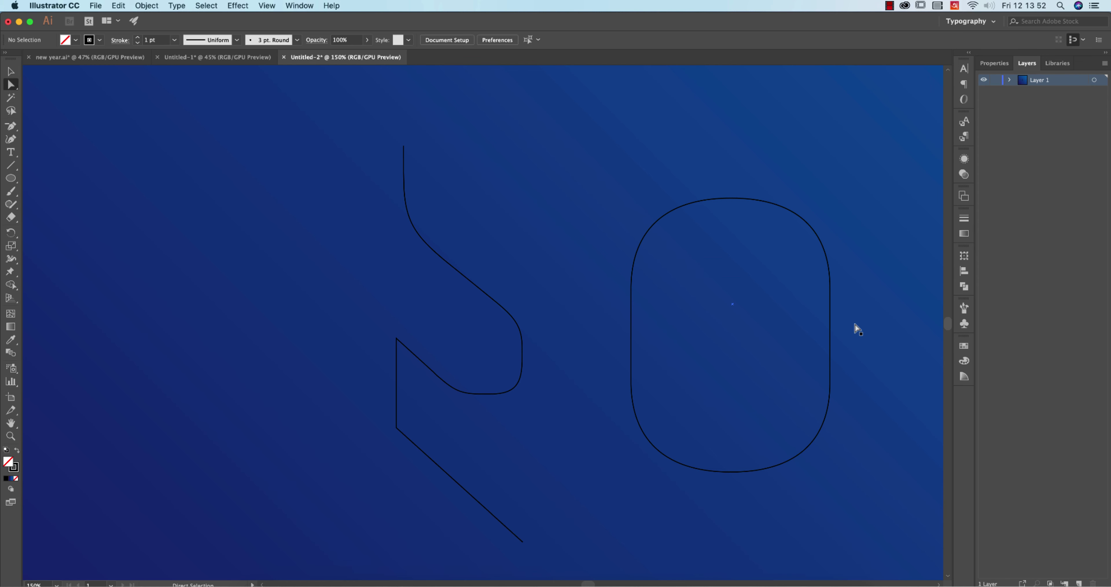
pyautogui.click(831, 312)
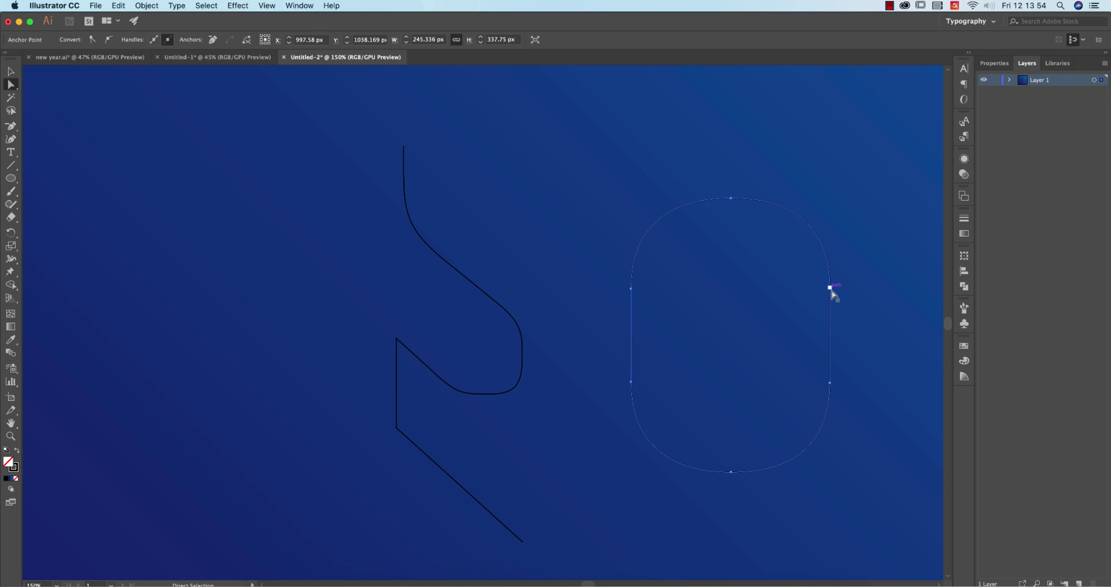
pyautogui.click(832, 293)
pyautogui.press('BackSpace')
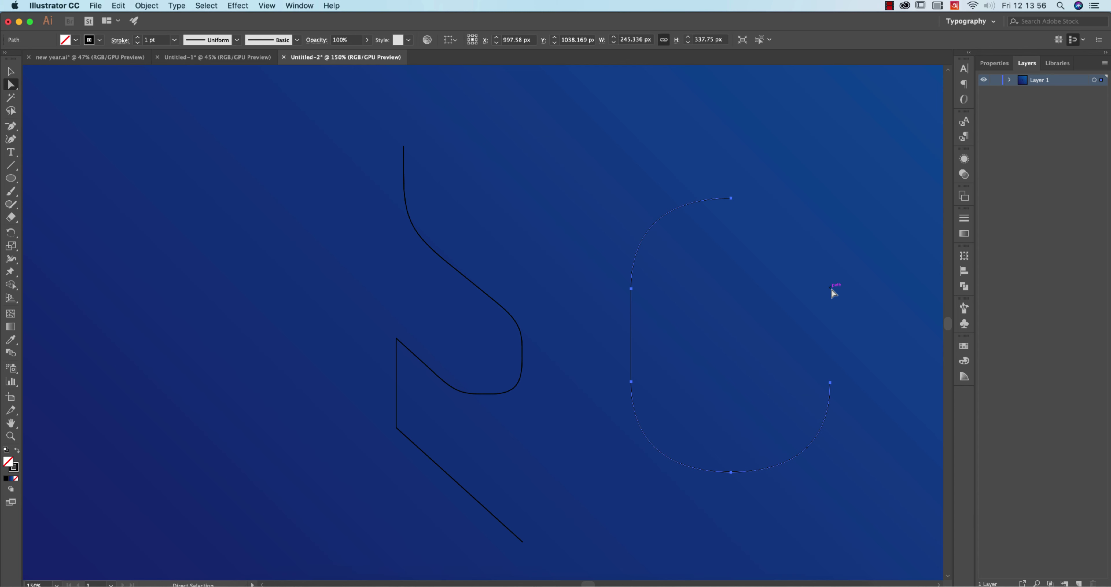
pyautogui.press('v')
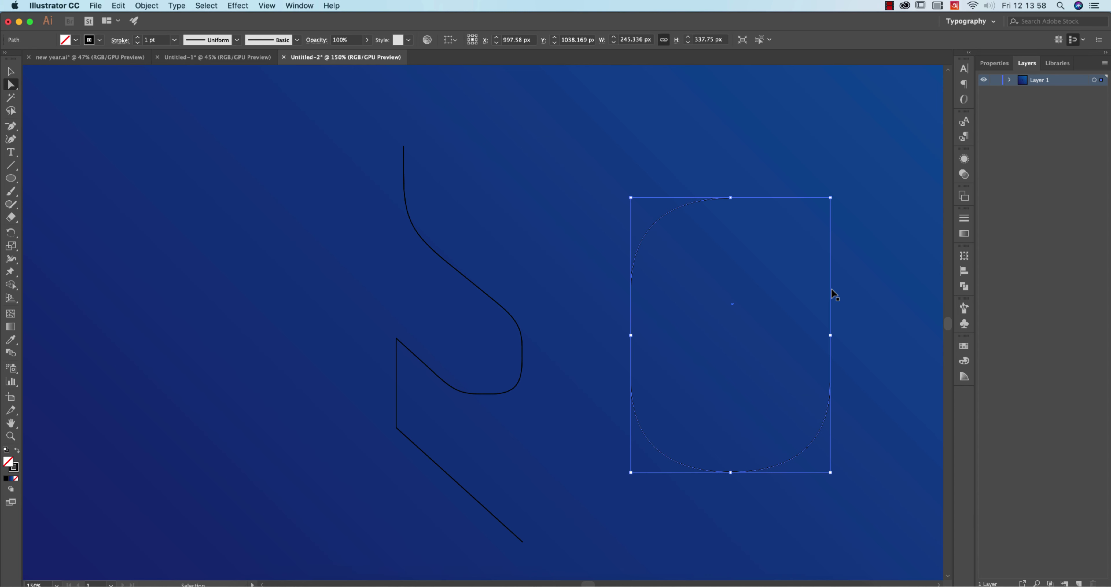
pyautogui.press('super+z')
pyautogui.click(11, 73)
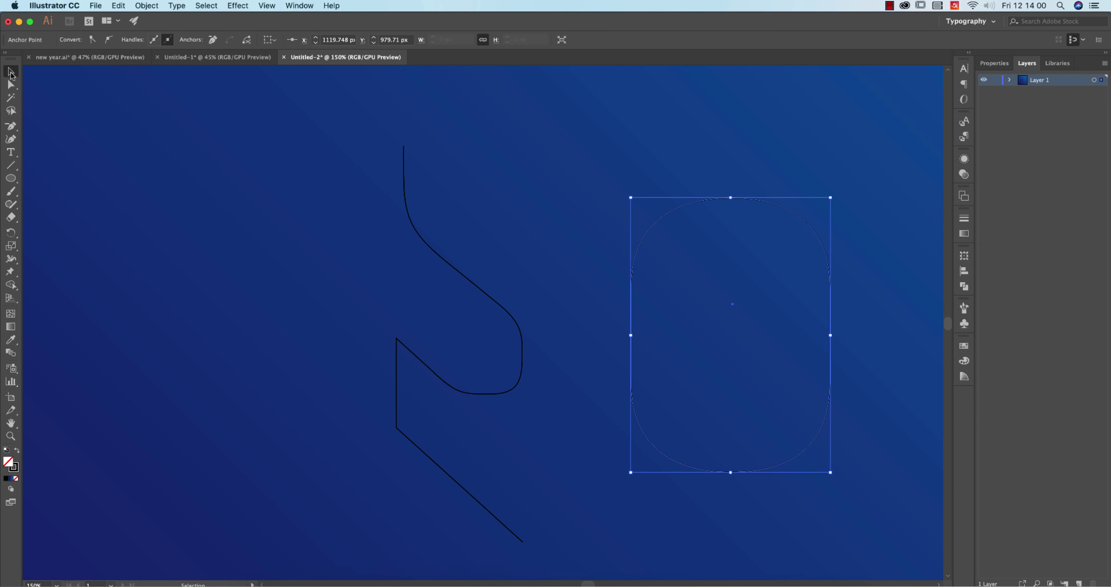
pyautogui.press('super+minus')
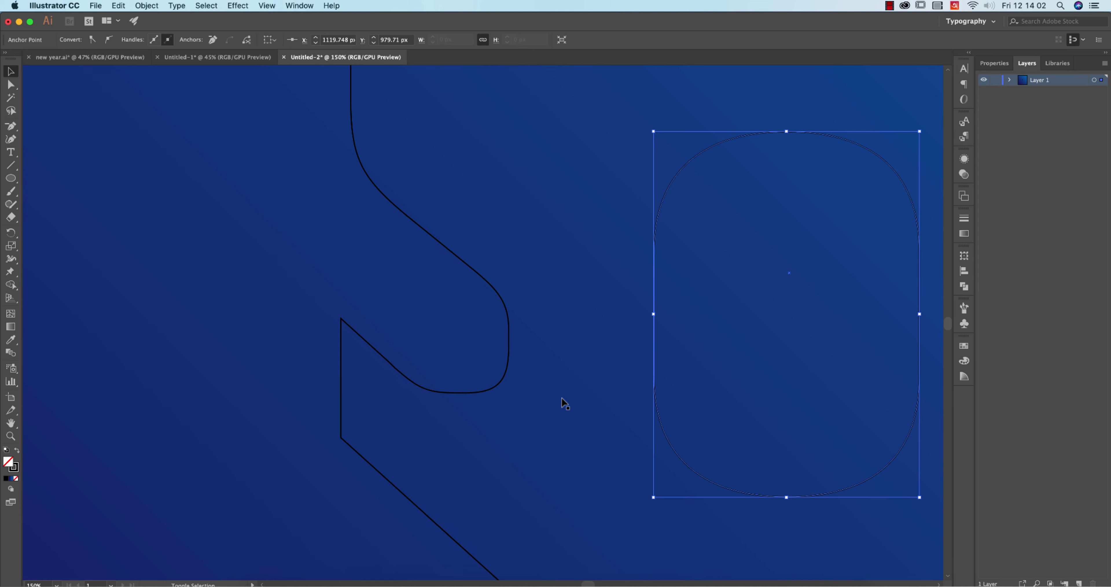
pyautogui.click(79, 181)
# - Draw a small blue-gradient circle above the ২ and duplicate it above the ০
pyautogui.press('l')
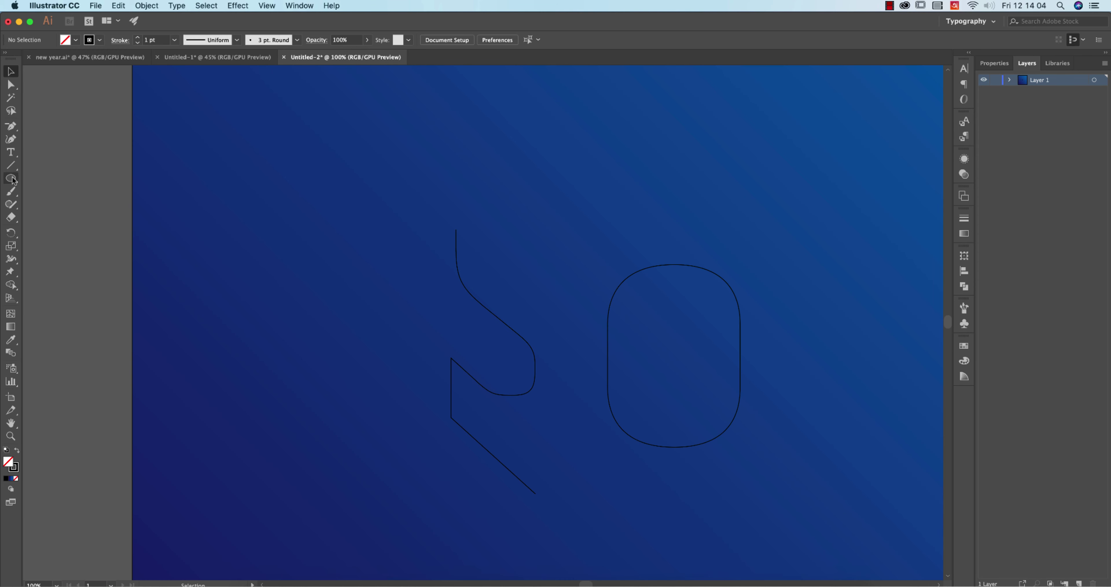
pyautogui.moveTo(504, 166); pyautogui.dragTo(507, 185)
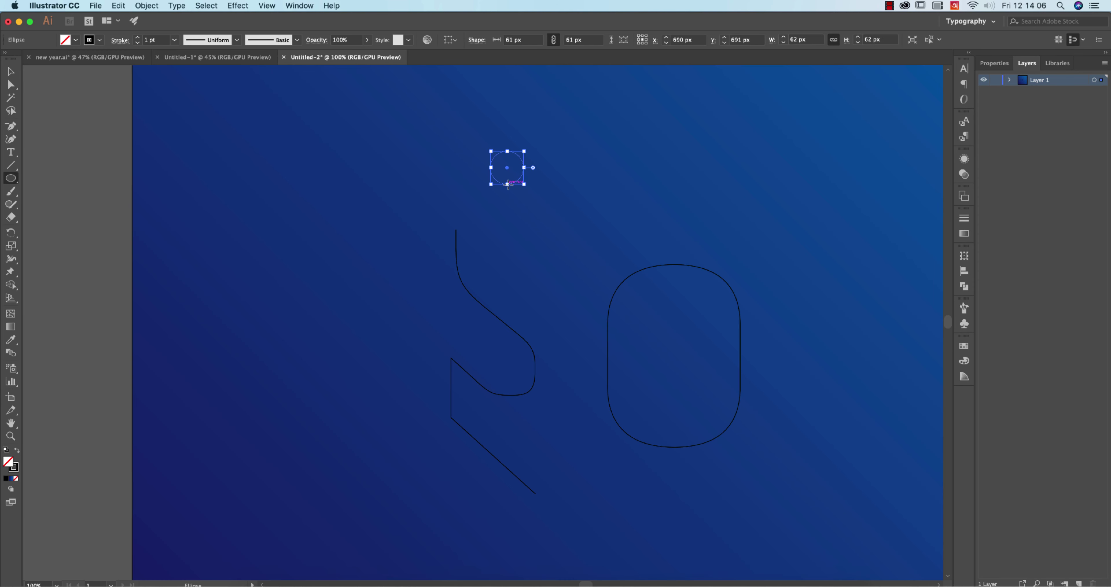
pyautogui.press('i')
pyautogui.click(634, 185)
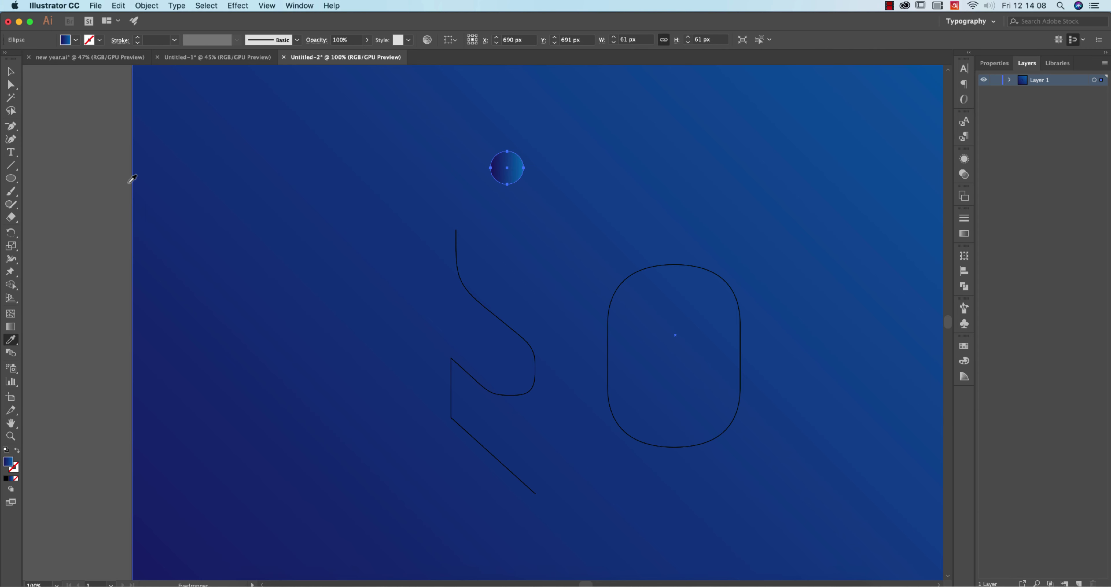
pyautogui.click(11, 71)
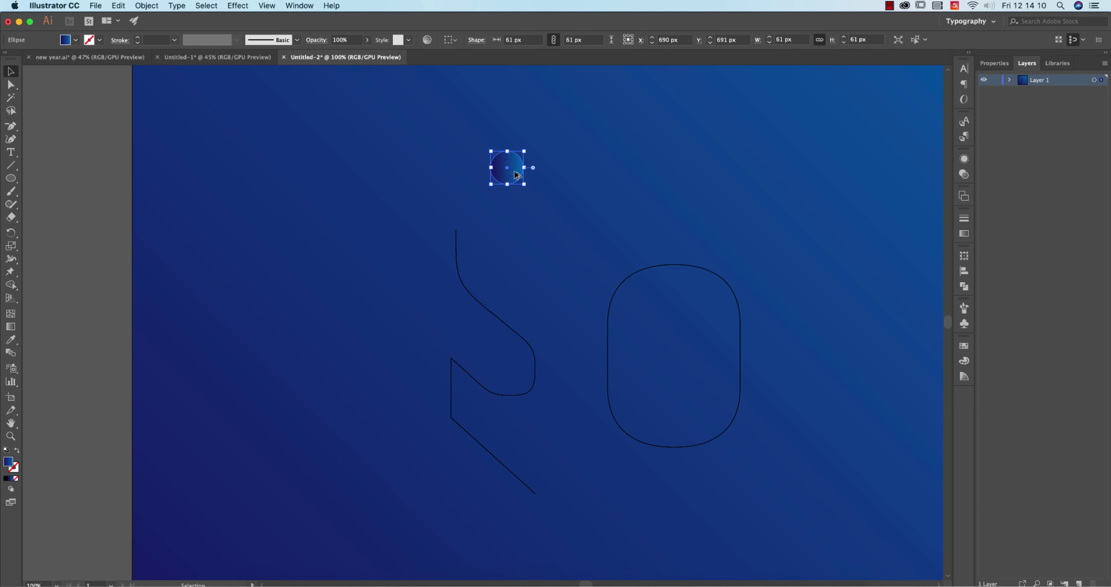
pyautogui.moveTo(522, 170); pyautogui.dragTo(680, 174)
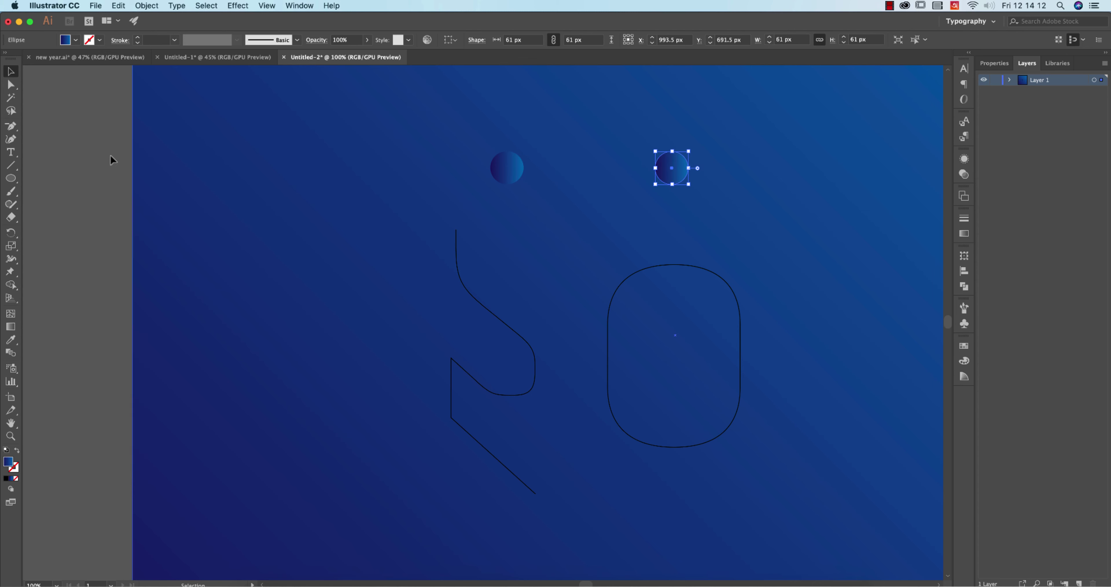
# - Blend the two circles into a row and select it with the ২ spine path
pyautogui.click(11, 353)
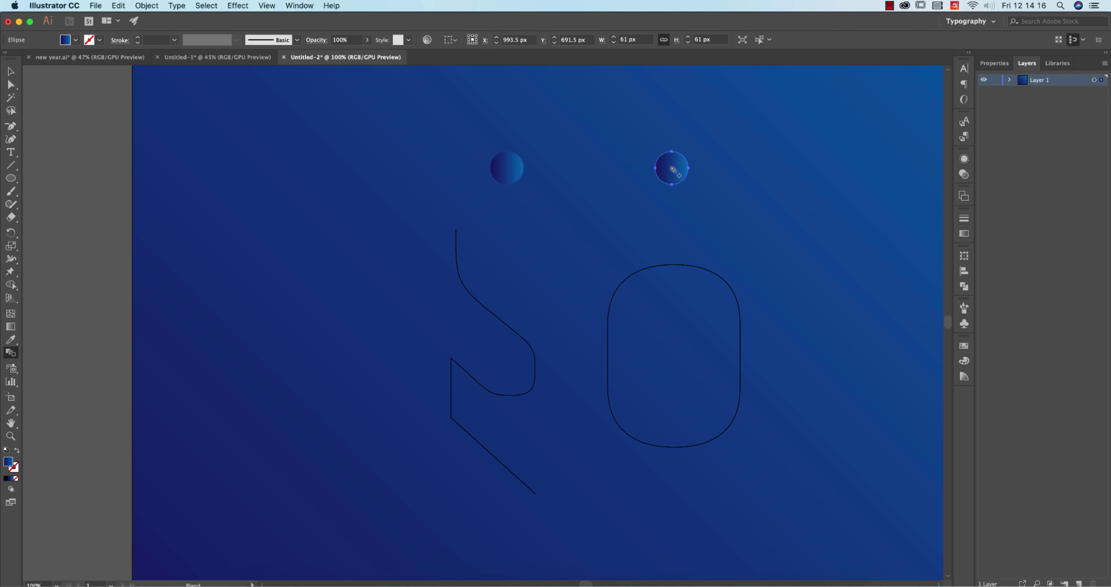
pyautogui.click(672, 170)
pyautogui.click(11, 71)
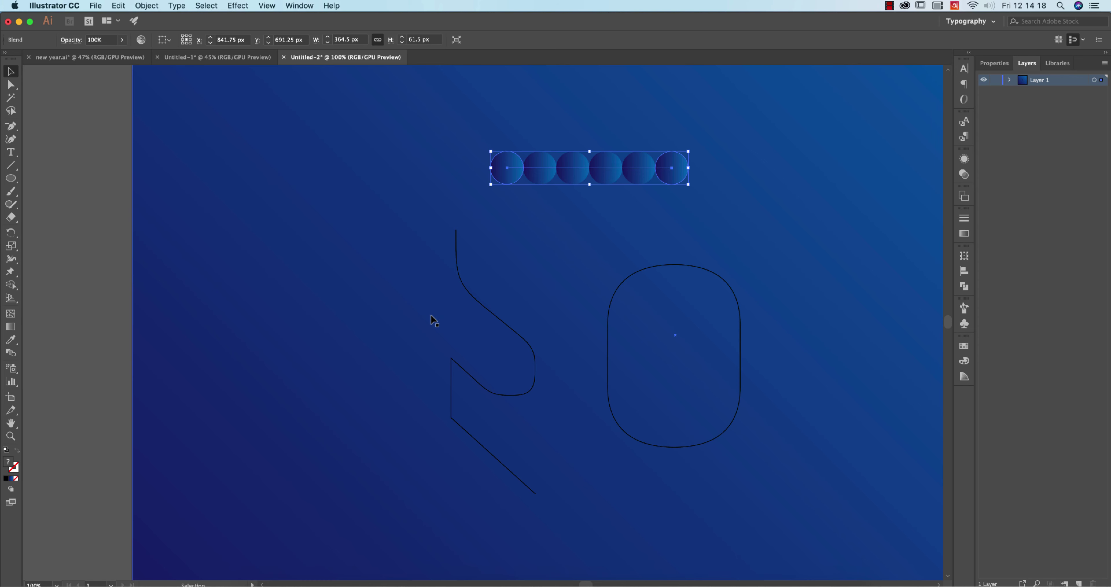
pyautogui.keyDown('shift'); pyautogui.click(498, 321); pyautogui.keyUp('shift')
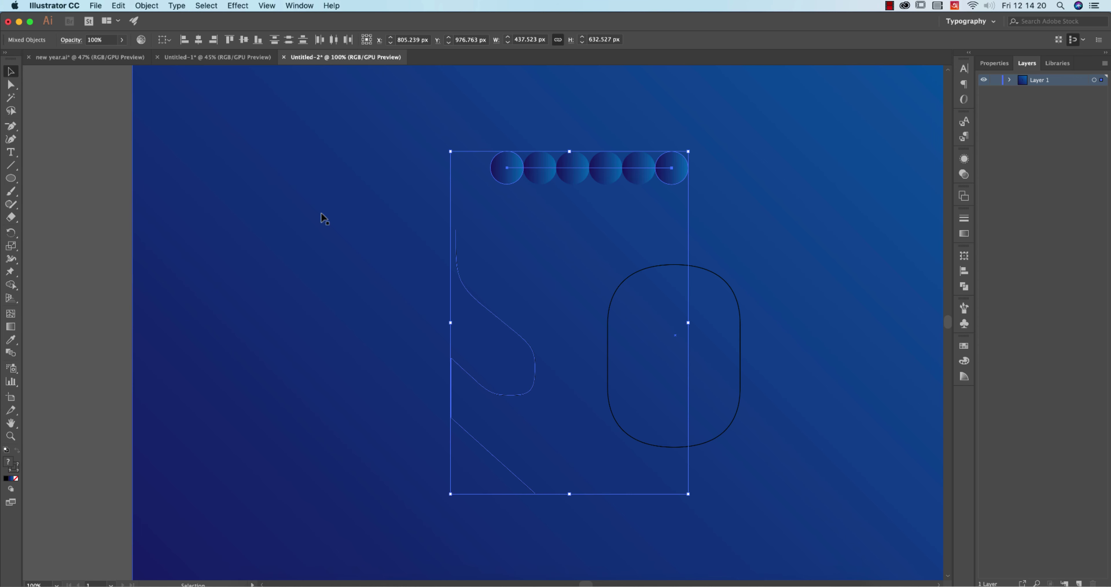
pyautogui.click(147, 5)
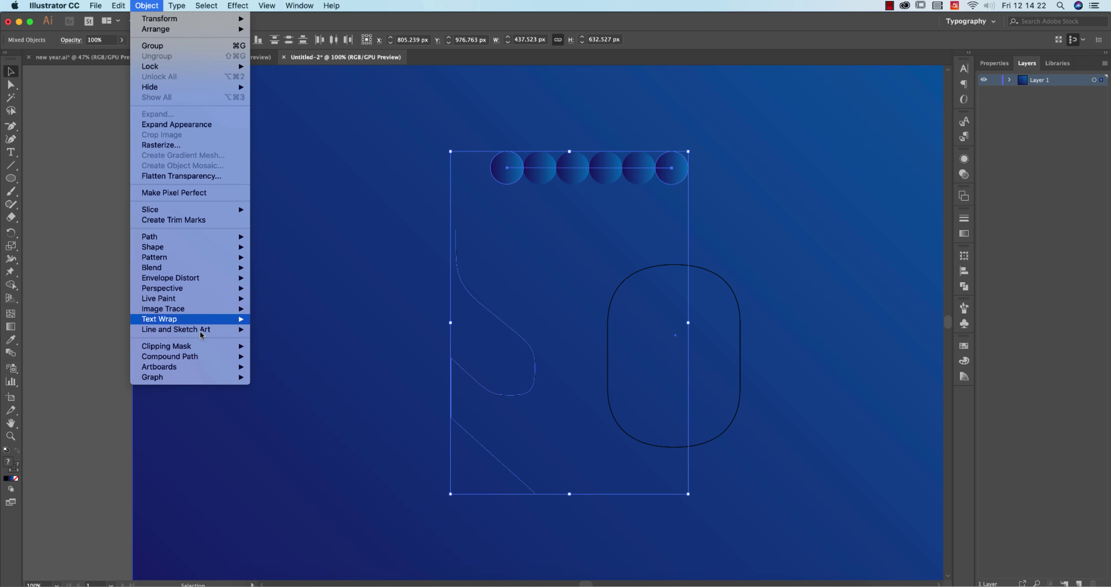
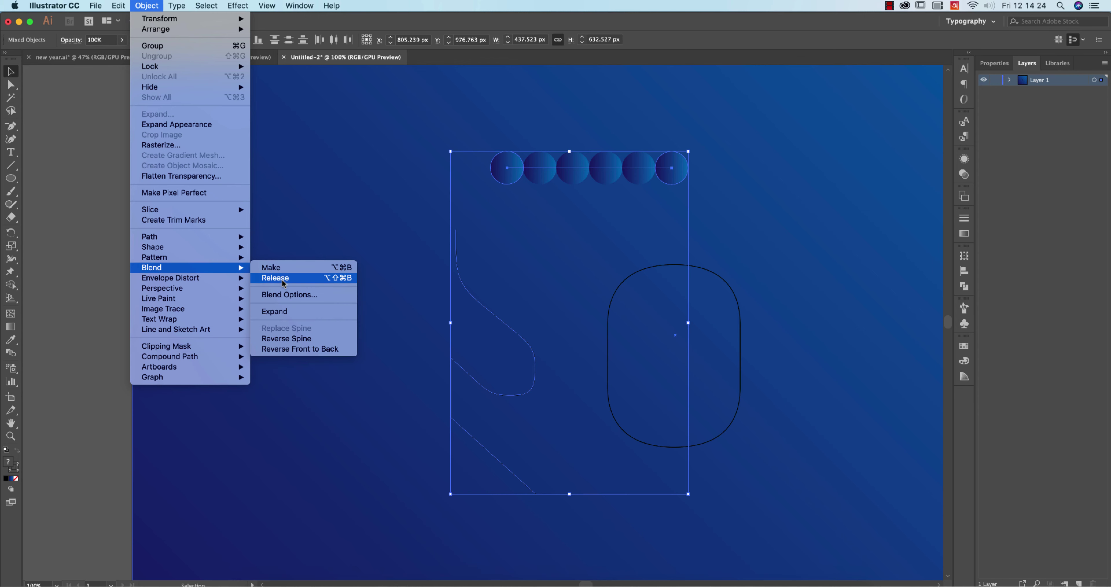
# - Release the 2's compound outline into separate paths
pyautogui.click(91, 252)
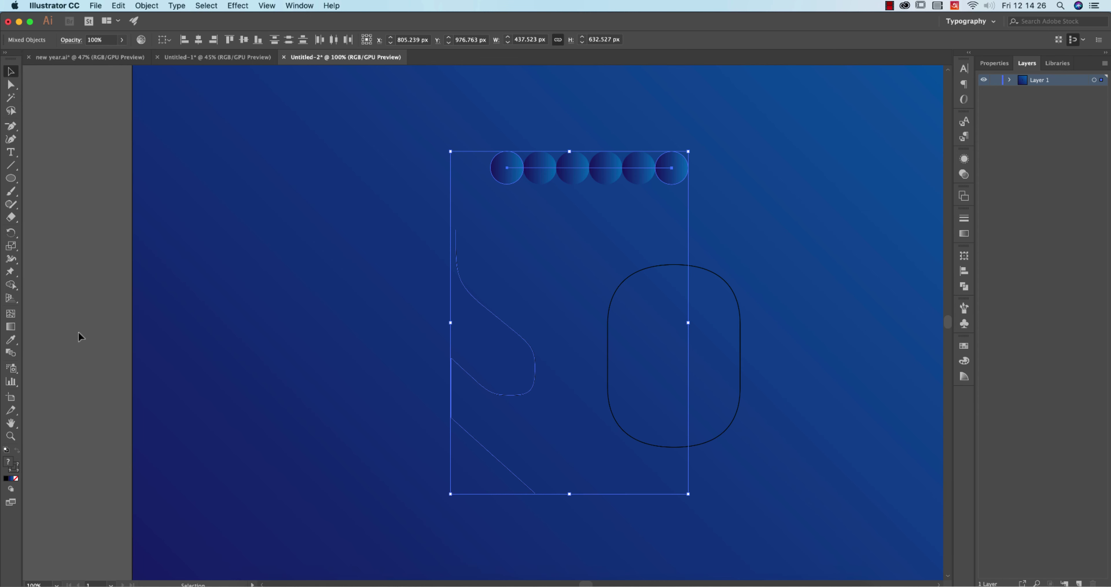
pyautogui.click(267, 371)
pyautogui.click(479, 386)
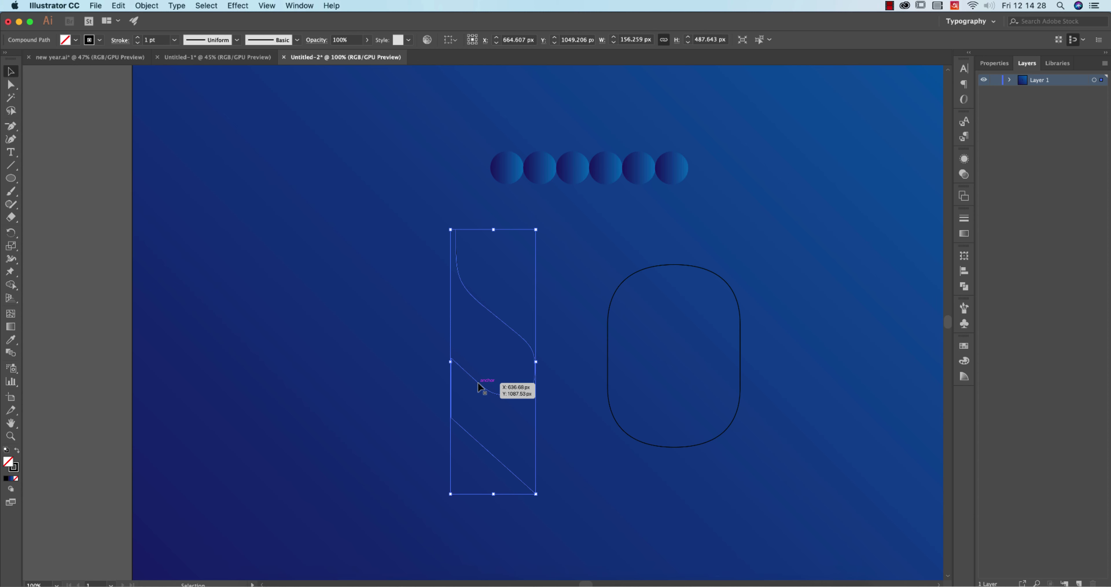
pyautogui.rightClick(487, 391)
pyautogui.click(519, 468)
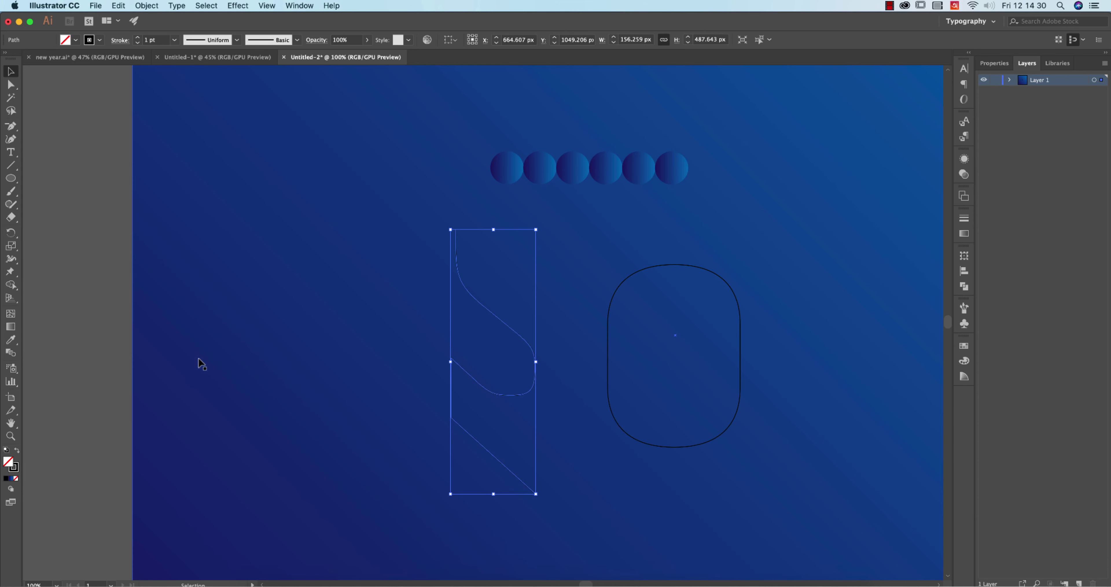
# - Replace the circle blend's spine with the S-shaped path of the 2
pyautogui.click(107, 287)
pyautogui.click(499, 315)
pyautogui.keyDown('shift'); pyautogui.click(539, 166); pyautogui.keyUp('shift')
pyautogui.click(146, 5)
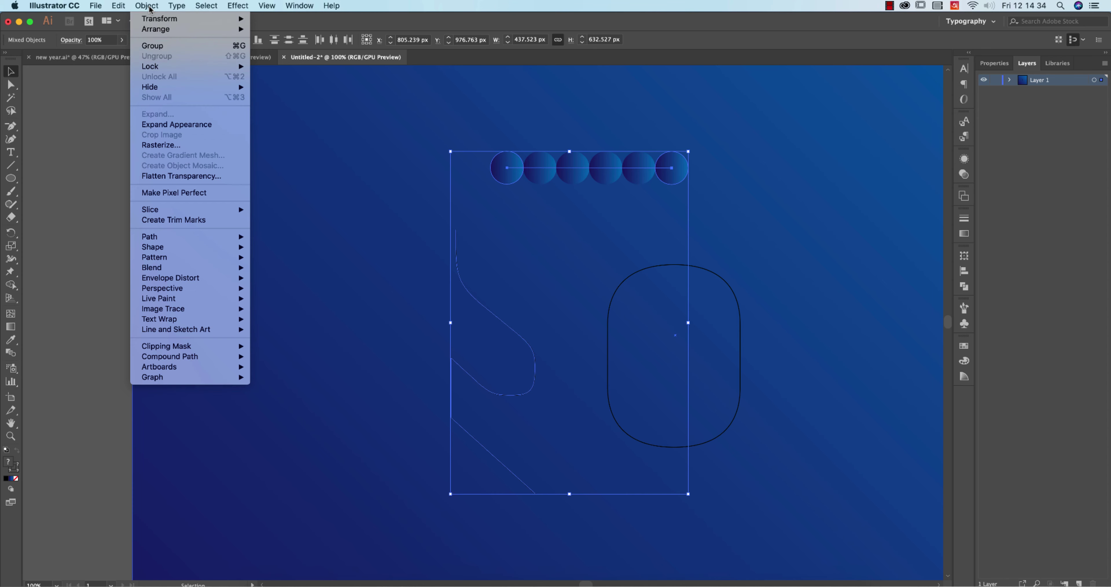
pyautogui.moveTo(189, 267)
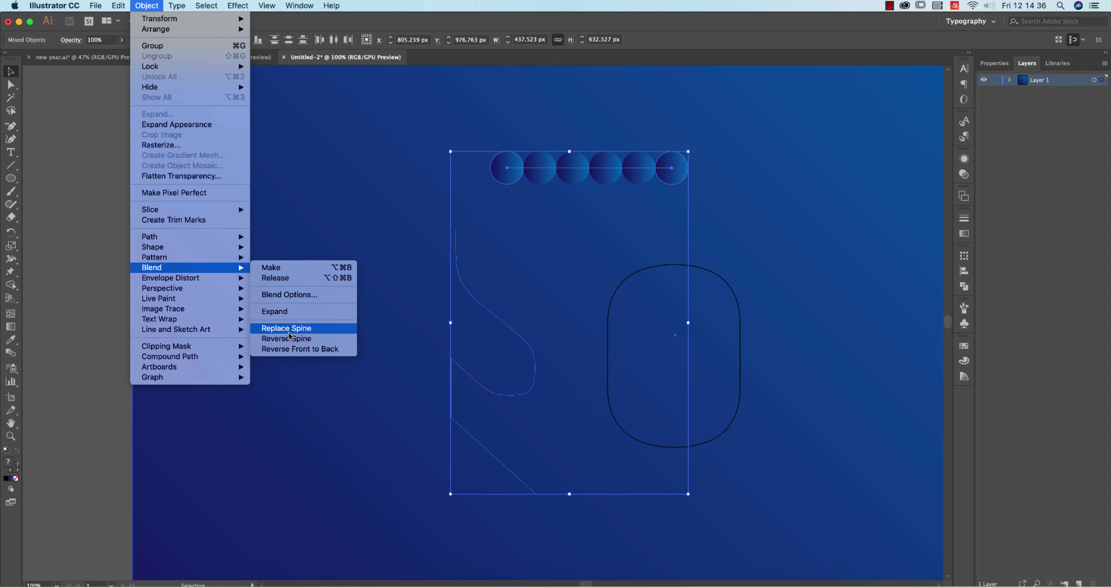
pyautogui.click(345, 328)
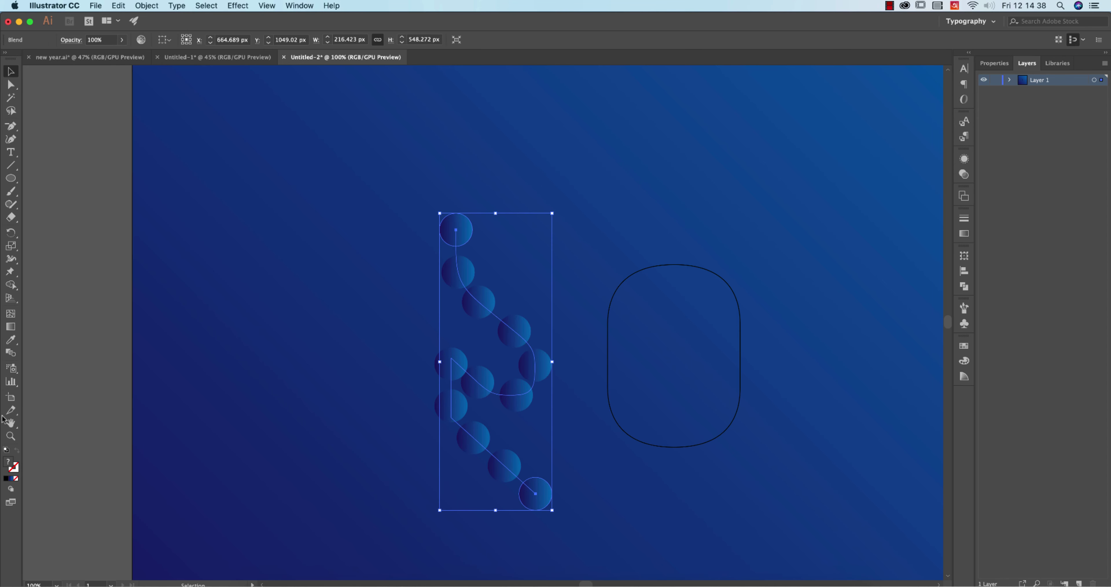
# - Set the blend spacing to Specified Distance 1 px with Preview on
pyautogui.doubleClick(11, 353)
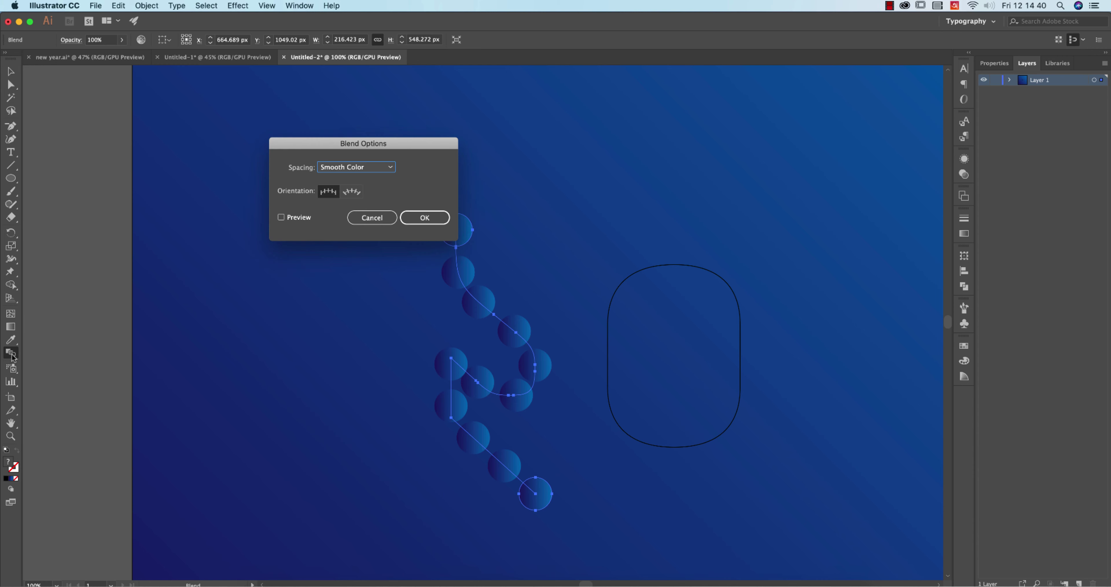
pyautogui.moveTo(448, 143); pyautogui.dragTo(746, 131)
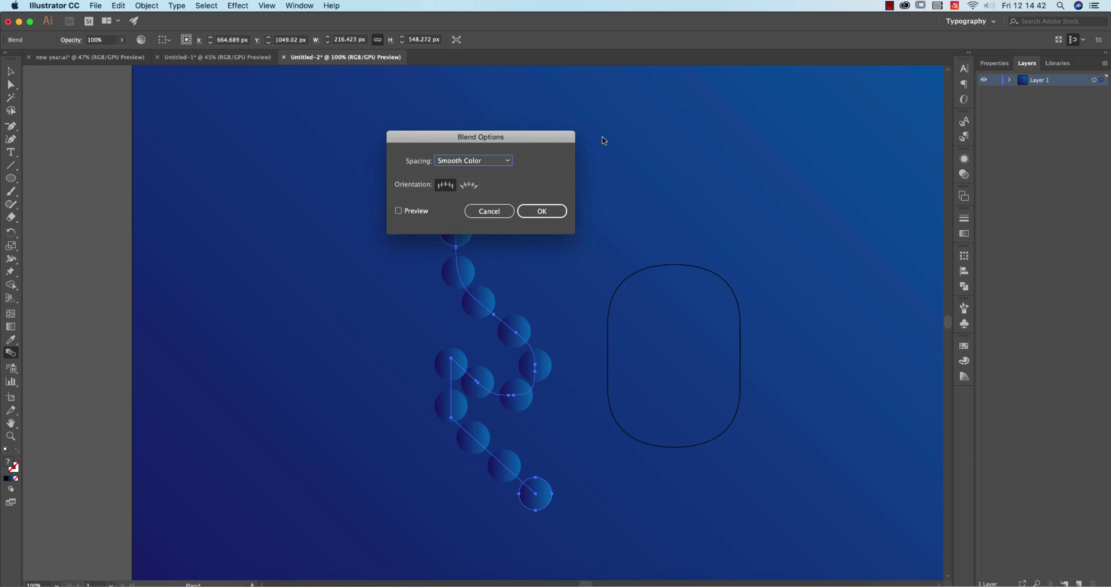
pyautogui.click(653, 154)
pyautogui.click(655, 190)
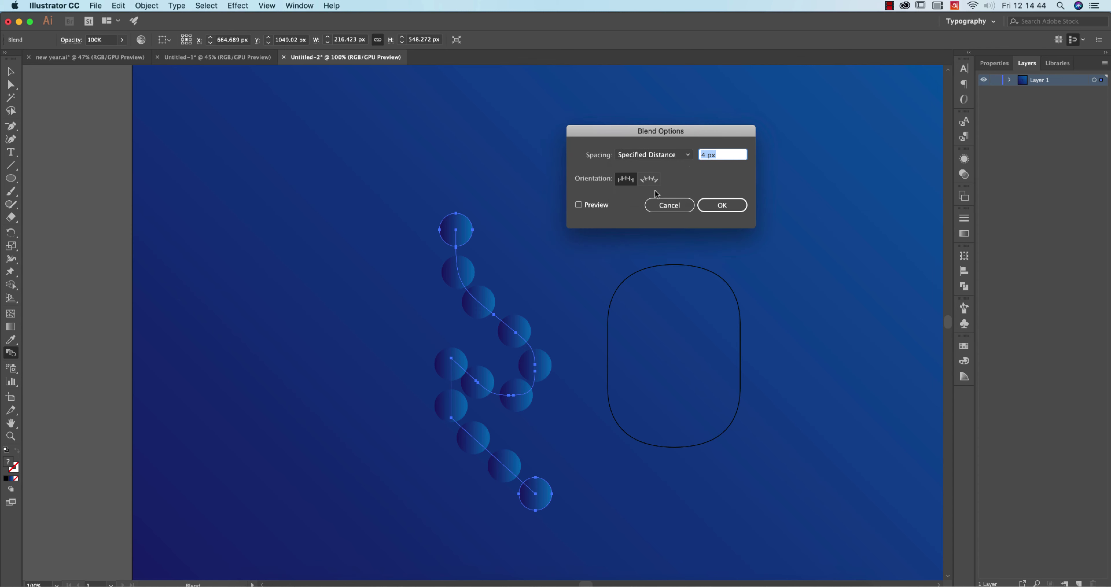
pyautogui.write('1')
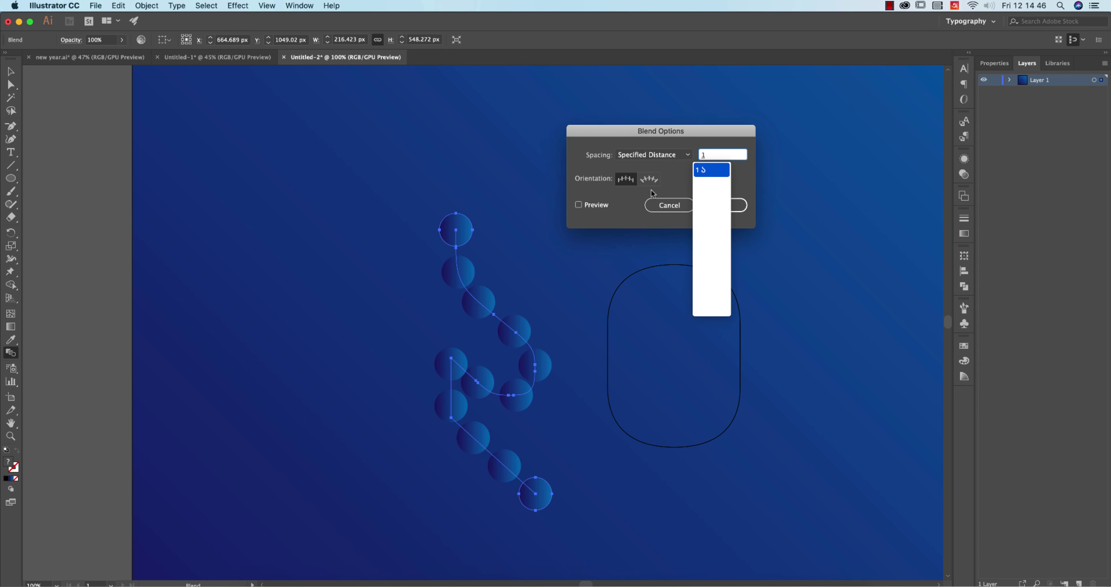
pyautogui.press('BackSpace')
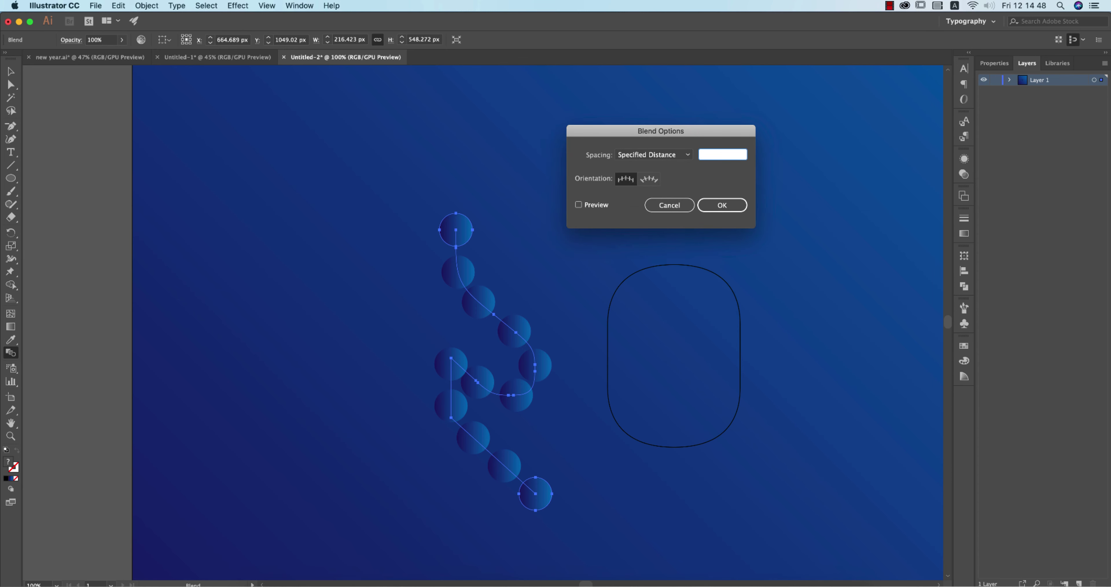
pyautogui.click(582, 205)
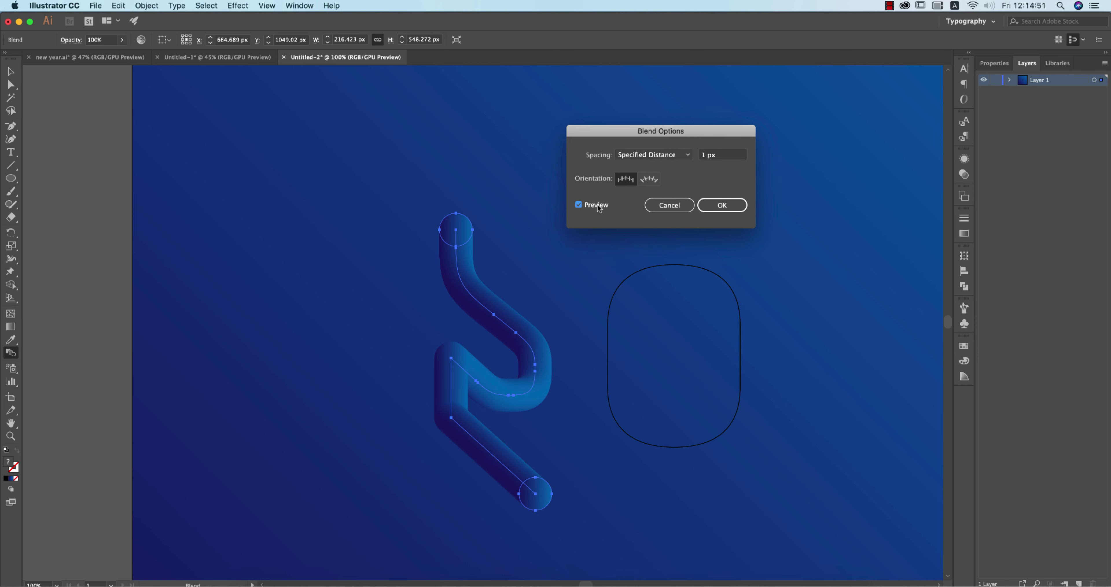
pyautogui.click(716, 205)
# - Select the blended 2 tube and briefly check the Gradient panel
pyautogui.click(10, 71)
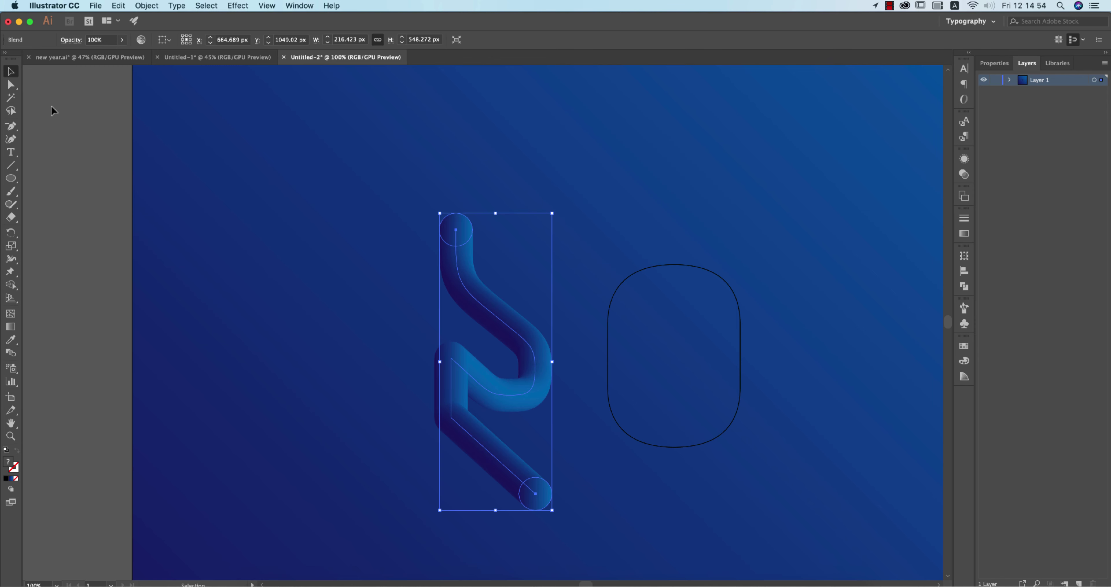
pyautogui.click(657, 490)
pyautogui.click(511, 395)
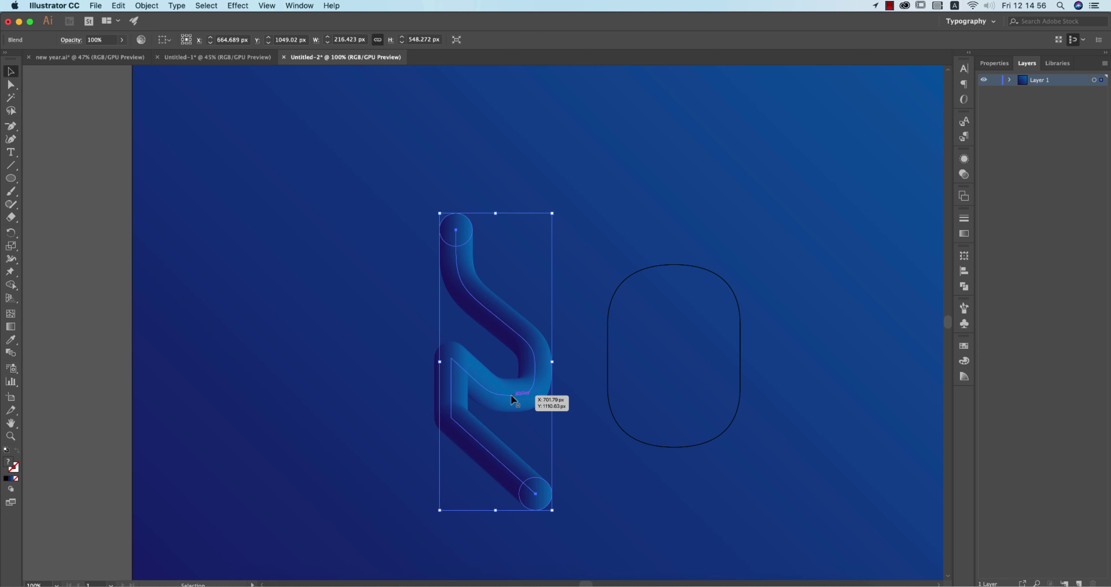
pyautogui.click(963, 233)
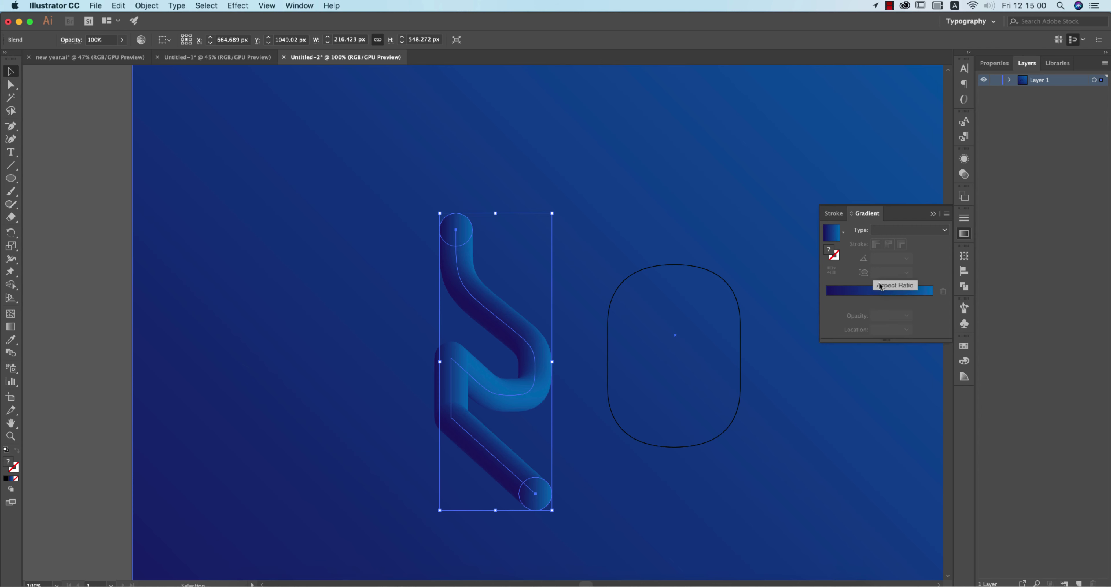
pyautogui.click(931, 216)
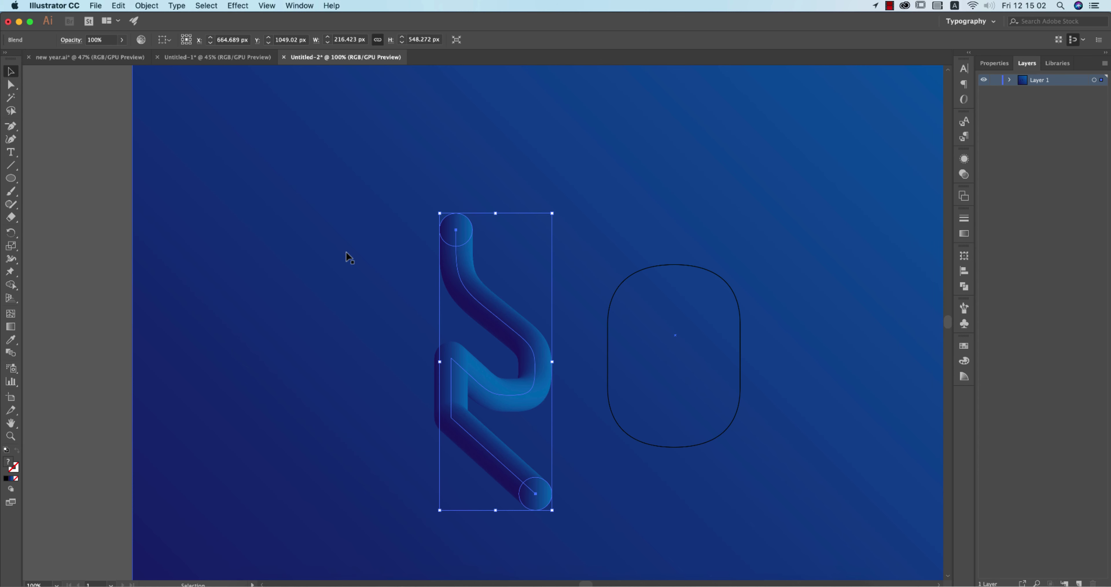
pyautogui.click(80, 248)
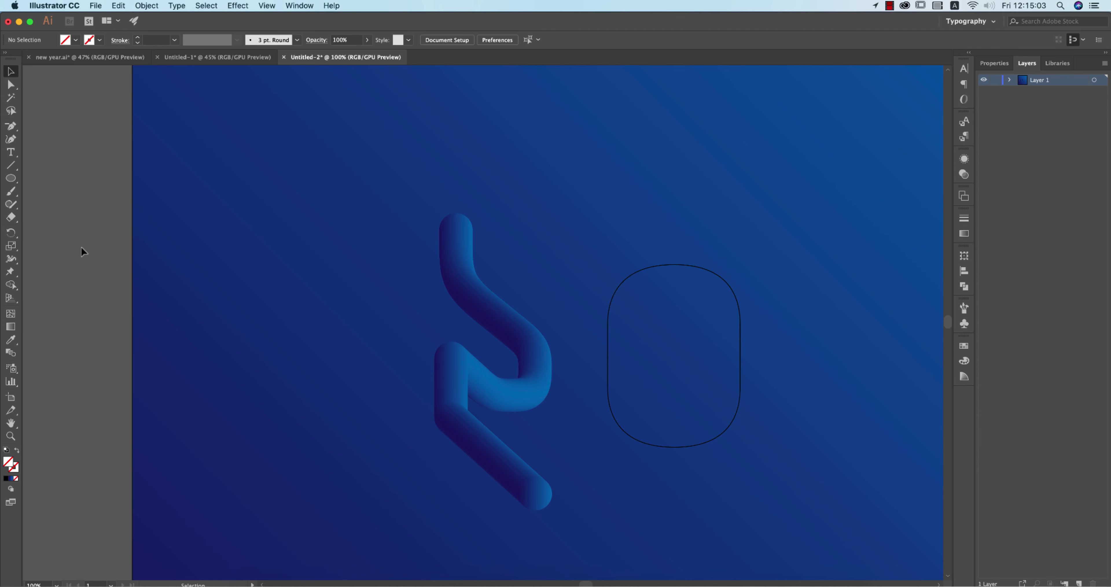
# - Draw a small circle above the 2 and give it a sampled blue fill
pyautogui.click(620, 427)
pyautogui.click(38, 262)
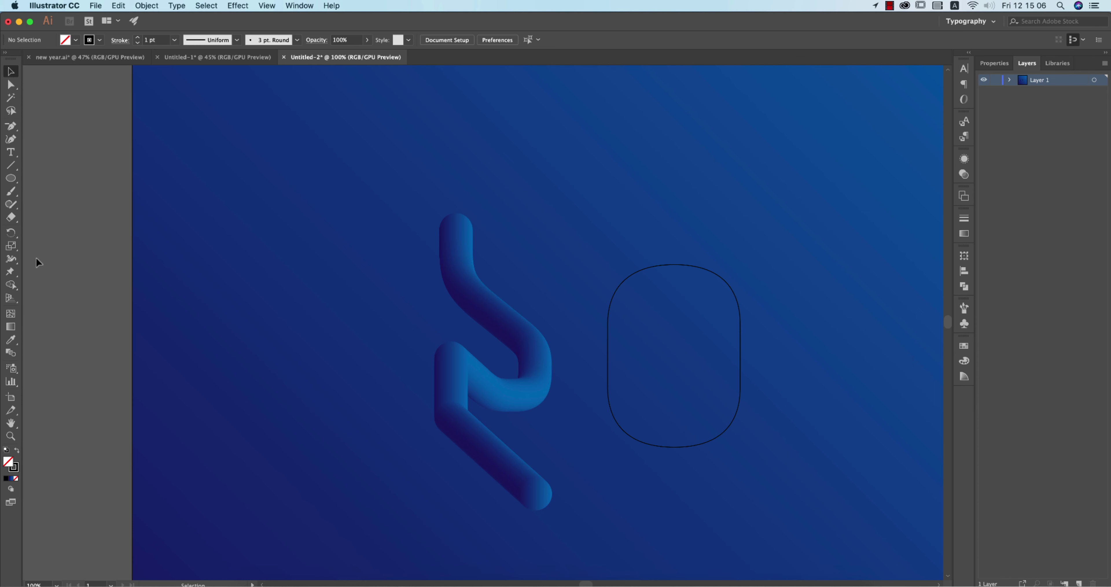
pyautogui.click(10, 178)
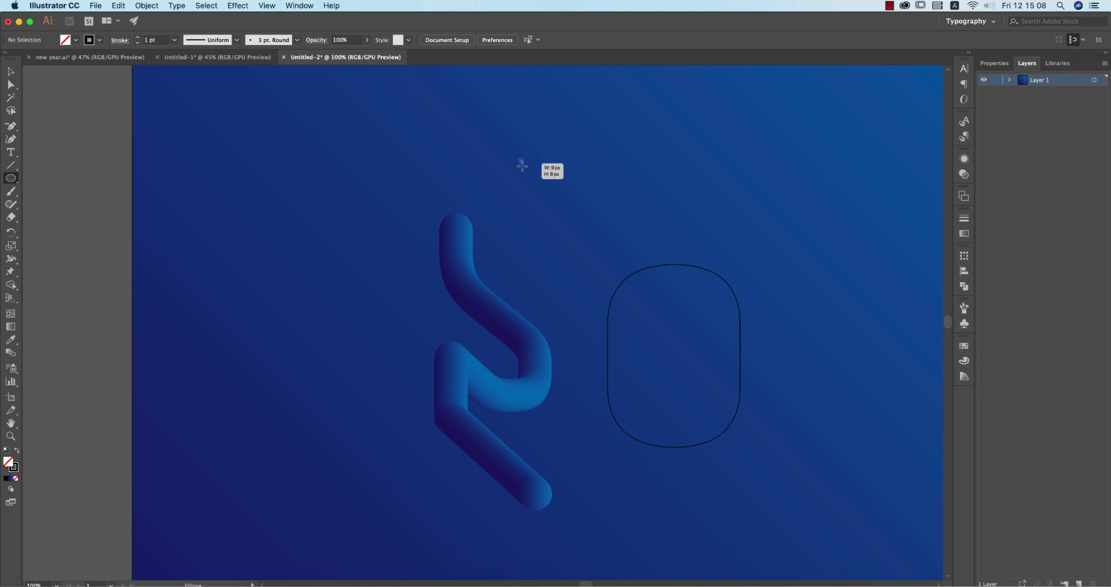
pyautogui.moveTo(521, 160); pyautogui.dragTo(542, 181)
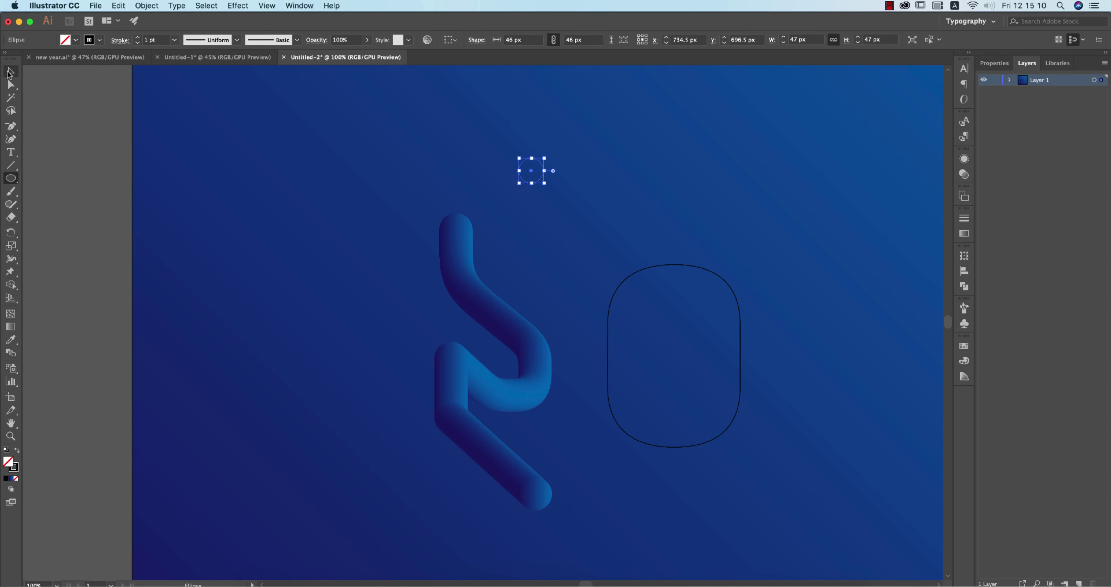
pyautogui.press('i')
pyautogui.click(609, 170)
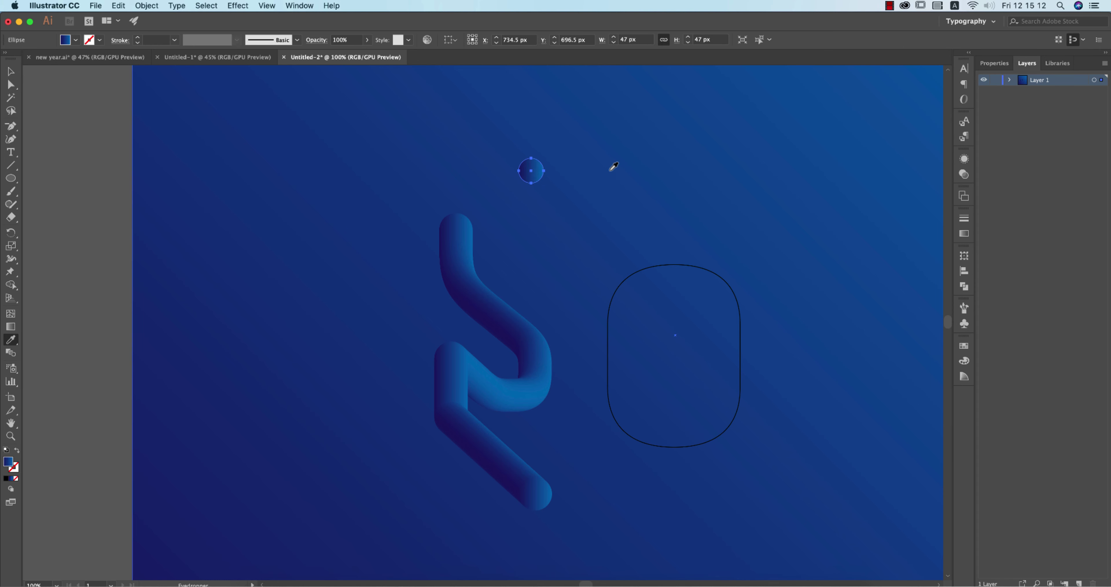
# - Alt-drag a copy of the circle to the right and blend the two circles
pyautogui.press('v')
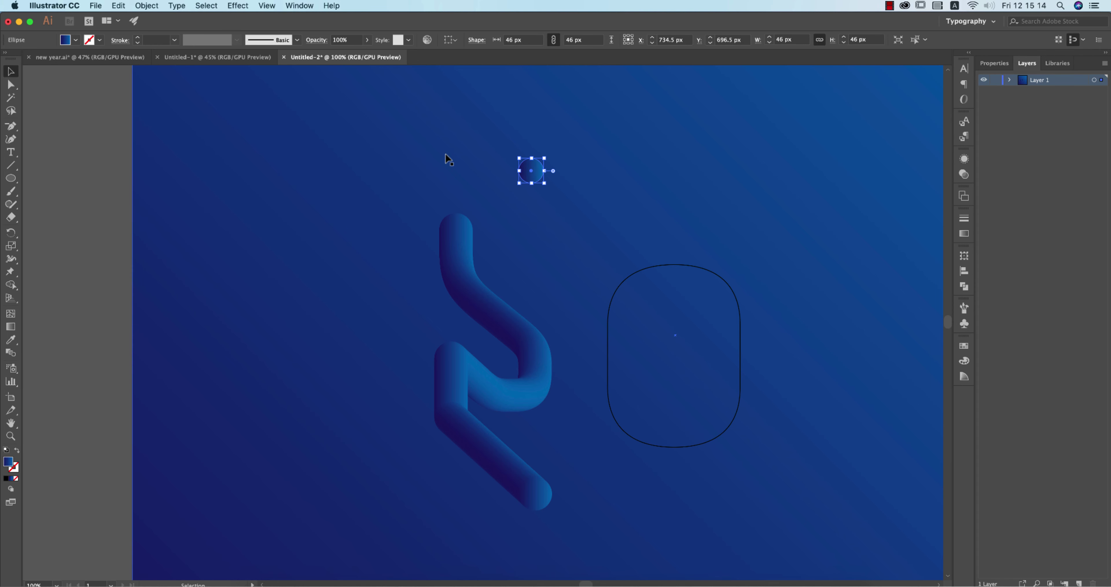
pyautogui.moveTo(530, 171); pyautogui.dragTo(690, 172)
pyautogui.click(11, 353)
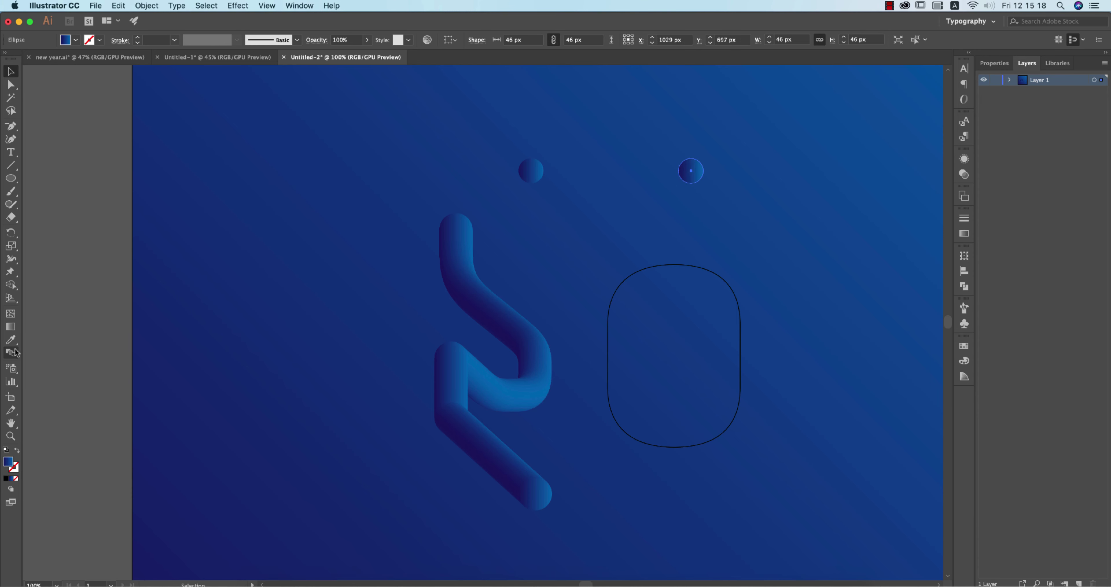
pyautogui.click(527, 174)
pyautogui.click(690, 173)
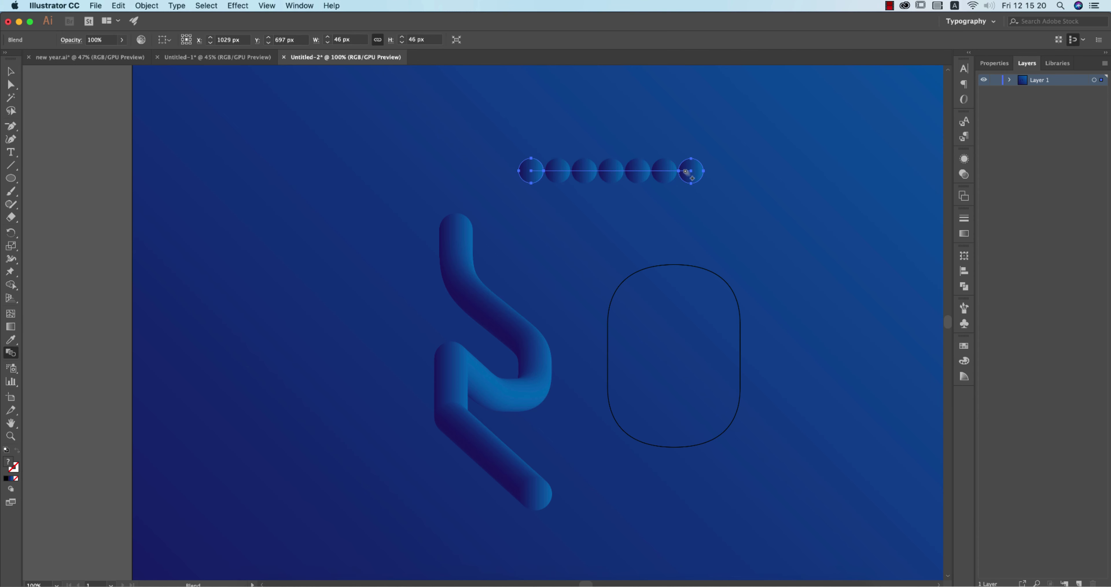
pyautogui.click(12, 71)
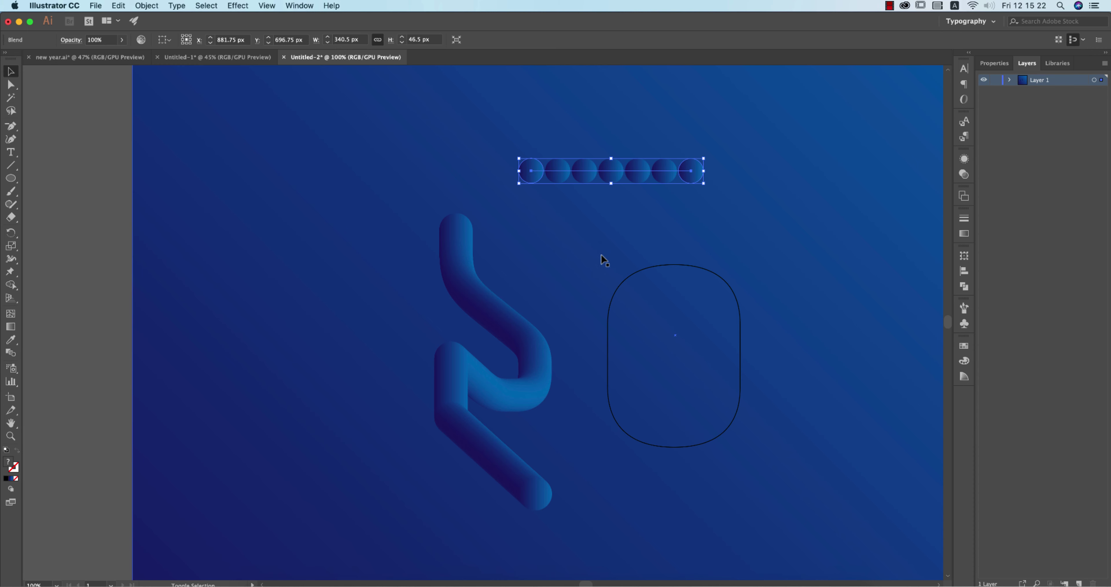
pyautogui.keyDown('shift'); pyautogui.click(683, 264); pyautogui.keyUp('shift')
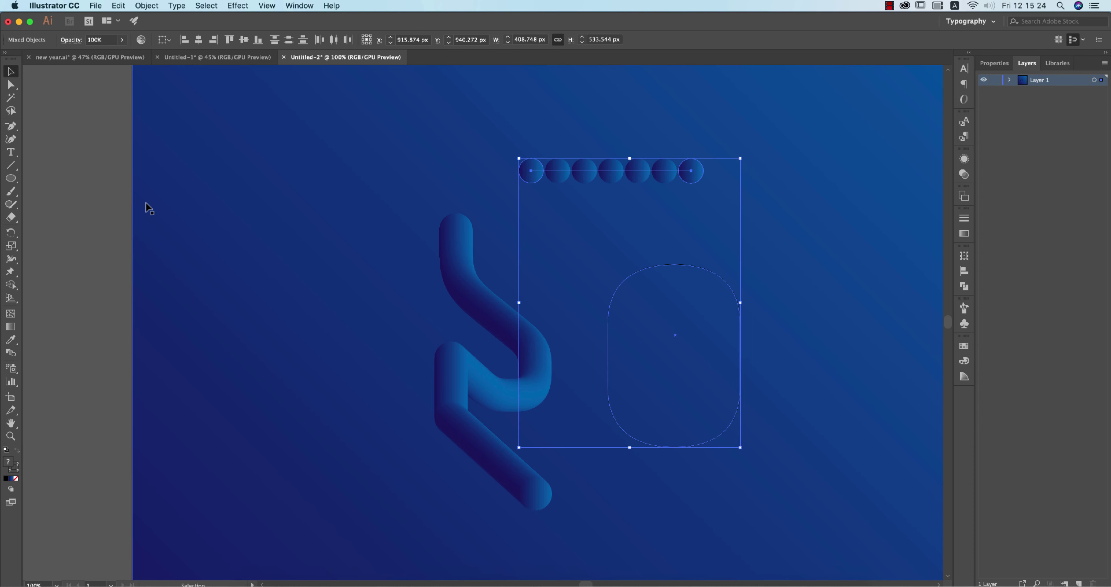
# - Replace the new circle blend's spine with the 0's rounded-rectangle path
pyautogui.click(320, 230)
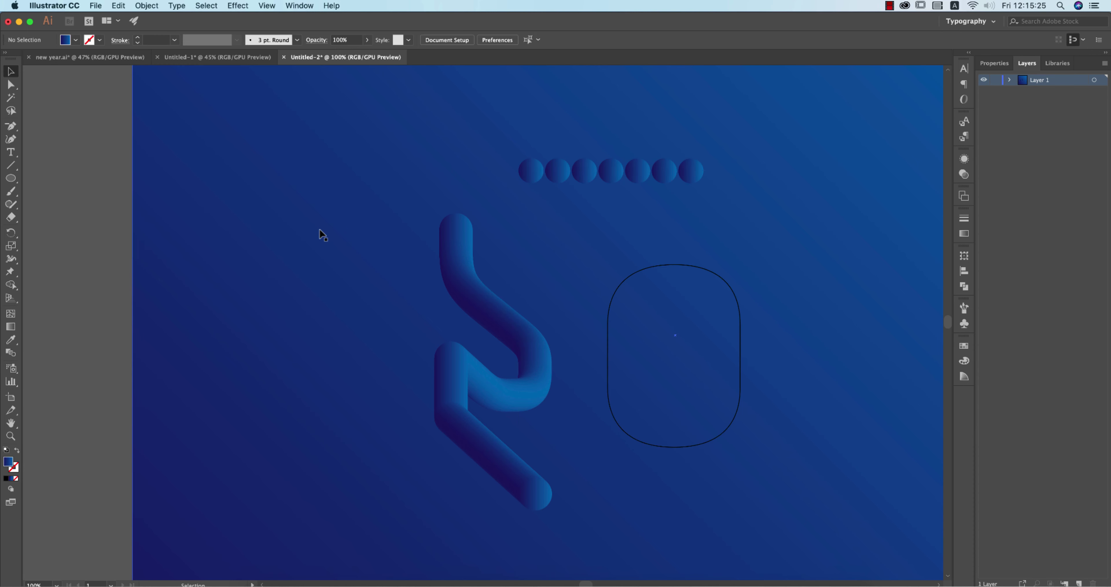
pyautogui.click(700, 268)
pyautogui.rightClick(738, 342)
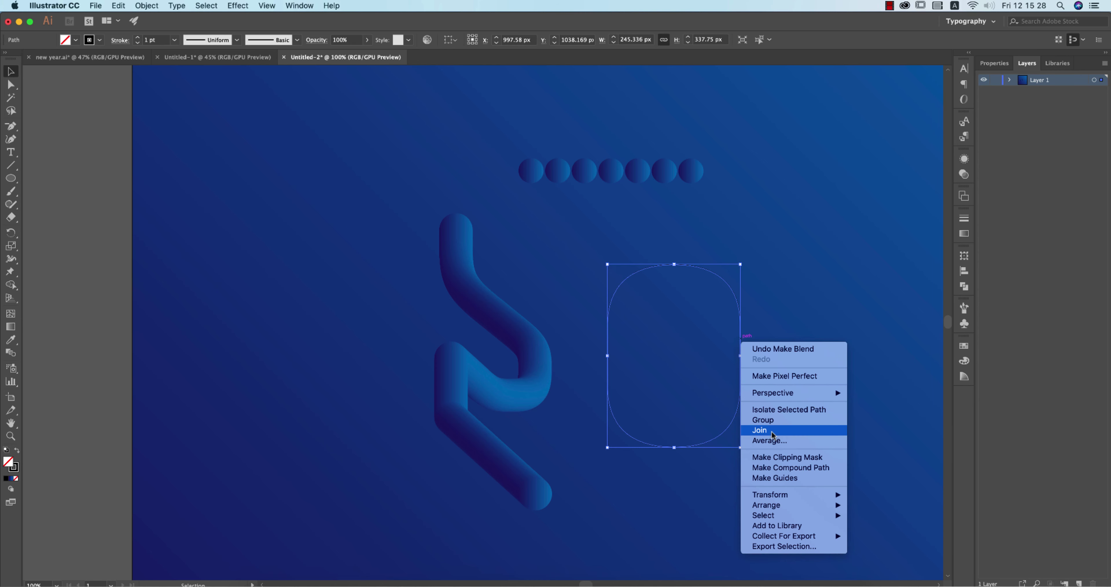
pyautogui.click(98, 249)
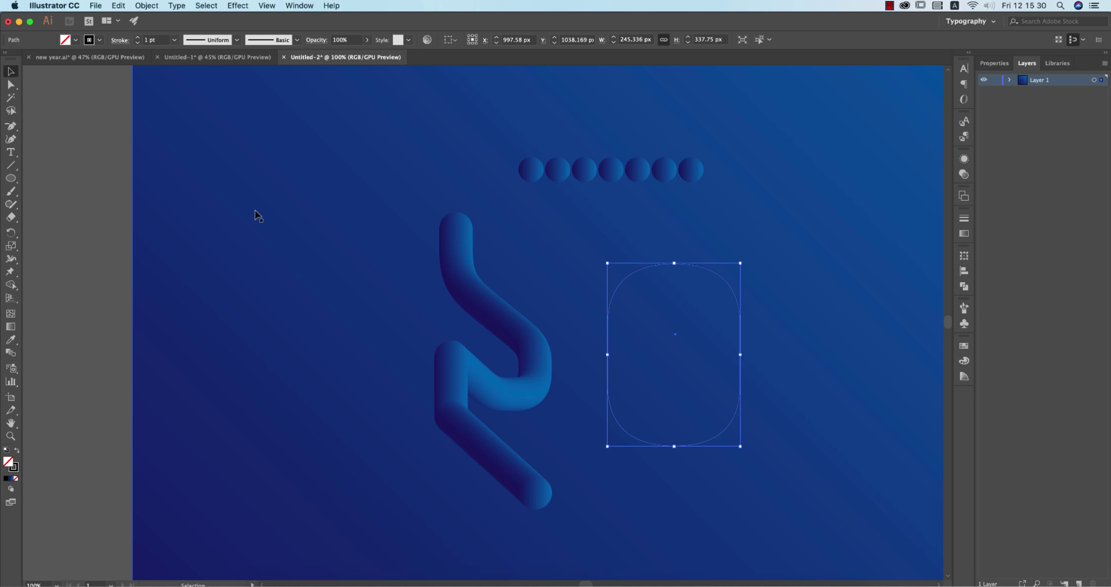
pyautogui.keyDown('shift'); pyautogui.click(624, 171); pyautogui.keyUp('shift')
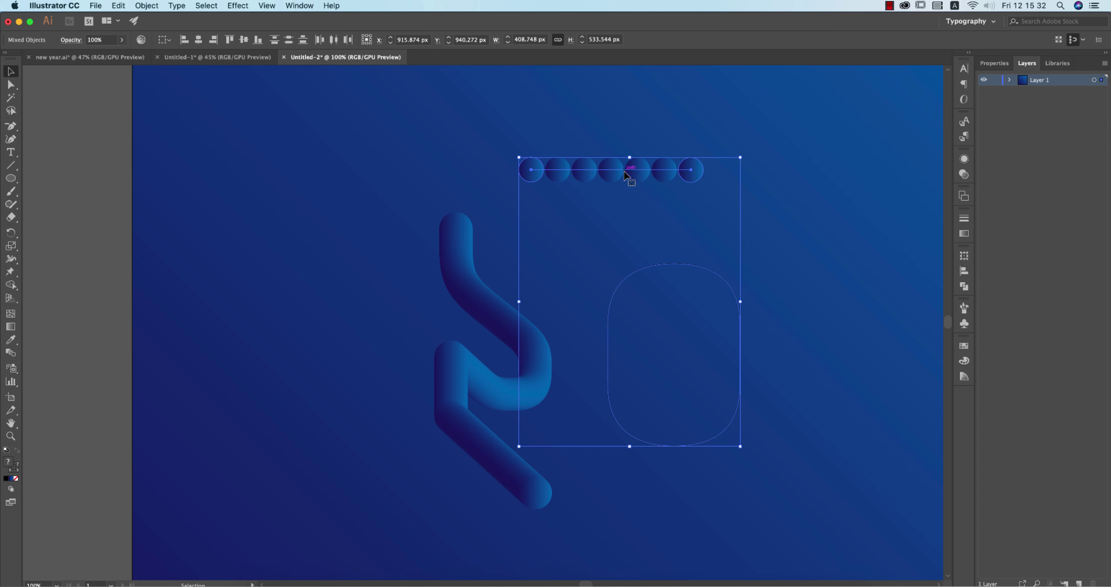
pyautogui.click(147, 5)
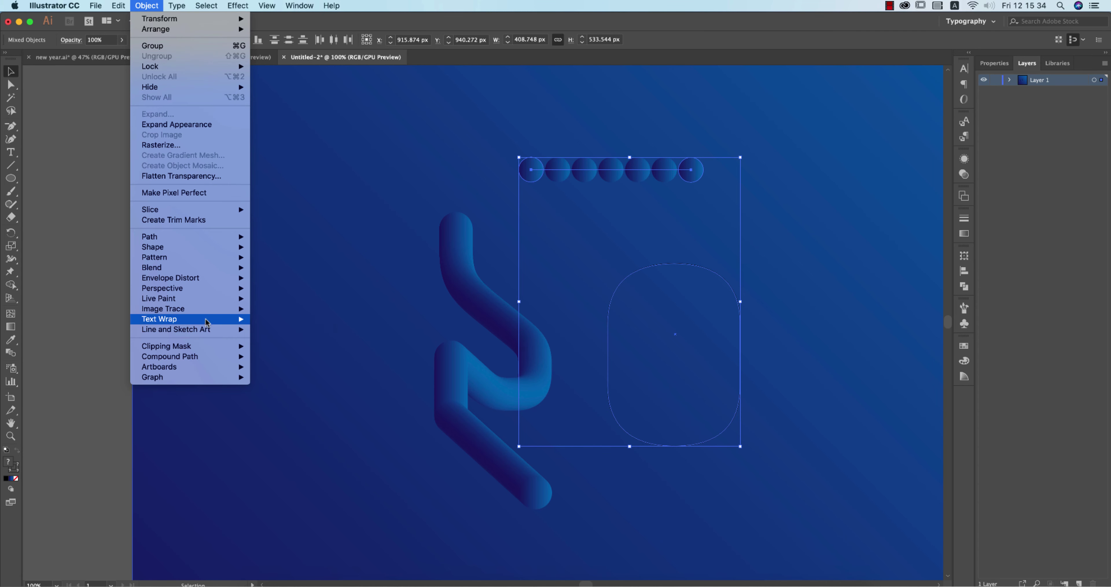
pyautogui.moveTo(174, 267)
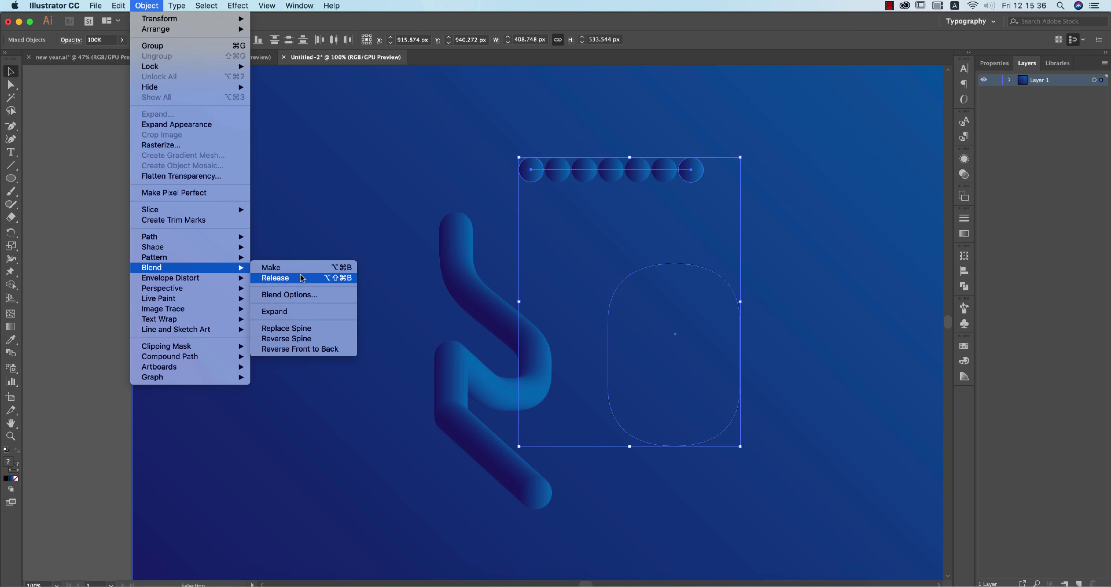
pyautogui.click(301, 330)
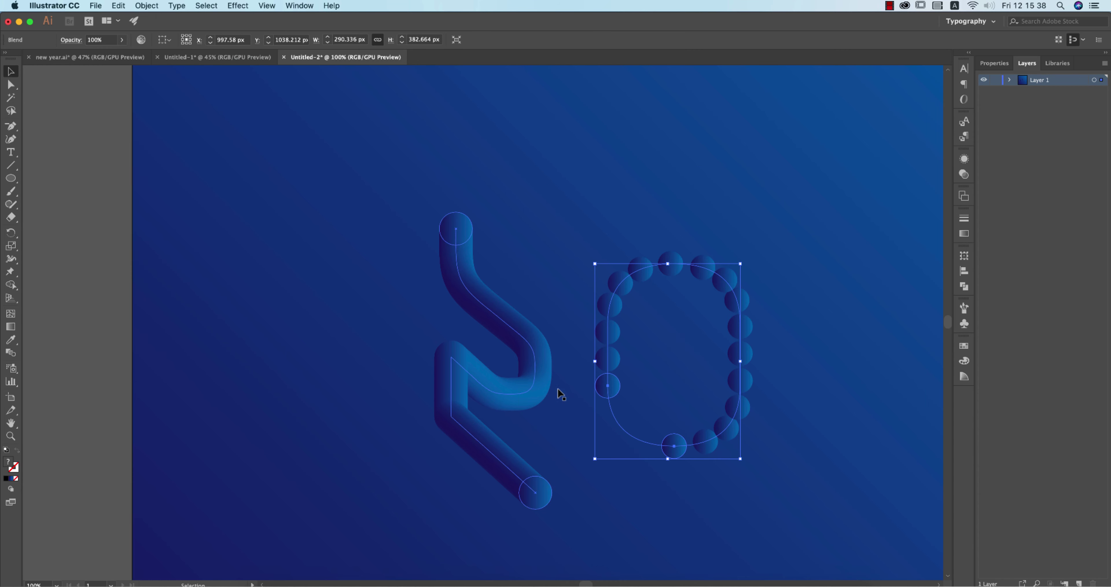
# - Set the 0 blend's spacing to Specified Distance 1 px with Preview on
pyautogui.doubleClick(9, 354)
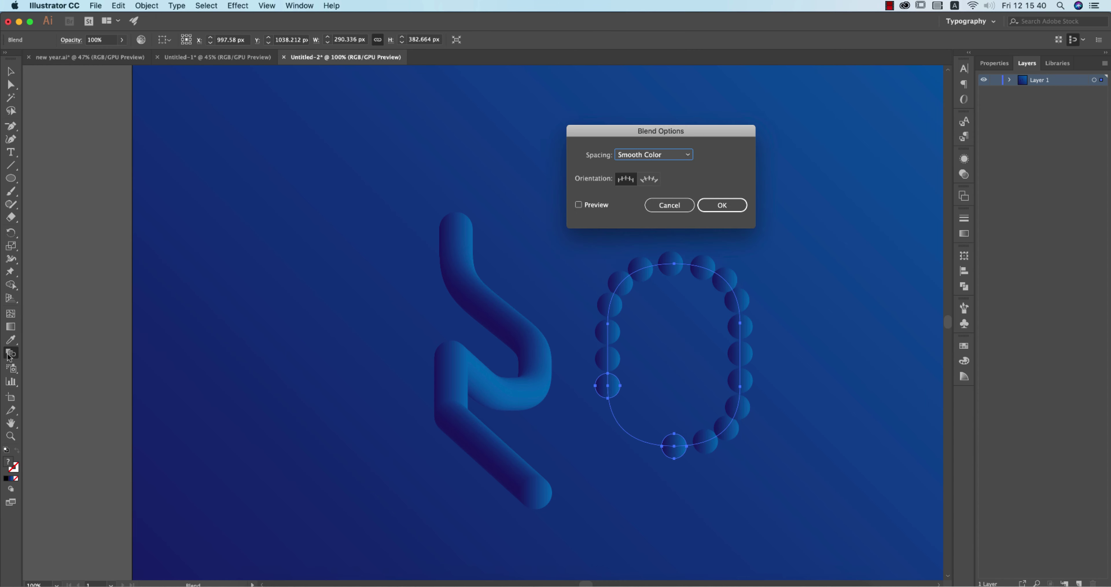
pyautogui.click(633, 157)
pyautogui.click(631, 188)
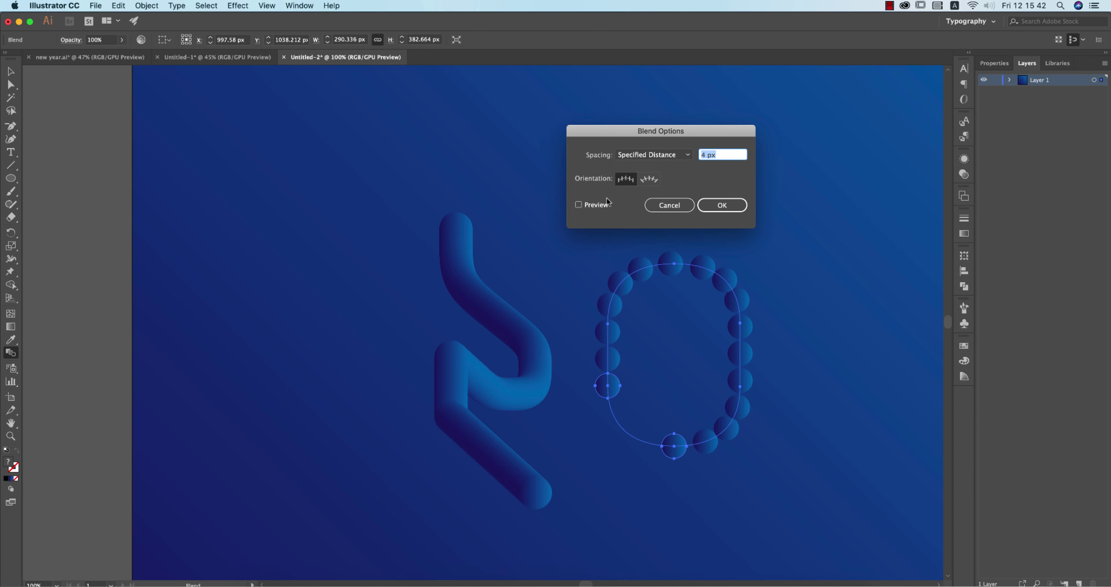
pyautogui.write('1')
pyautogui.click(594, 203)
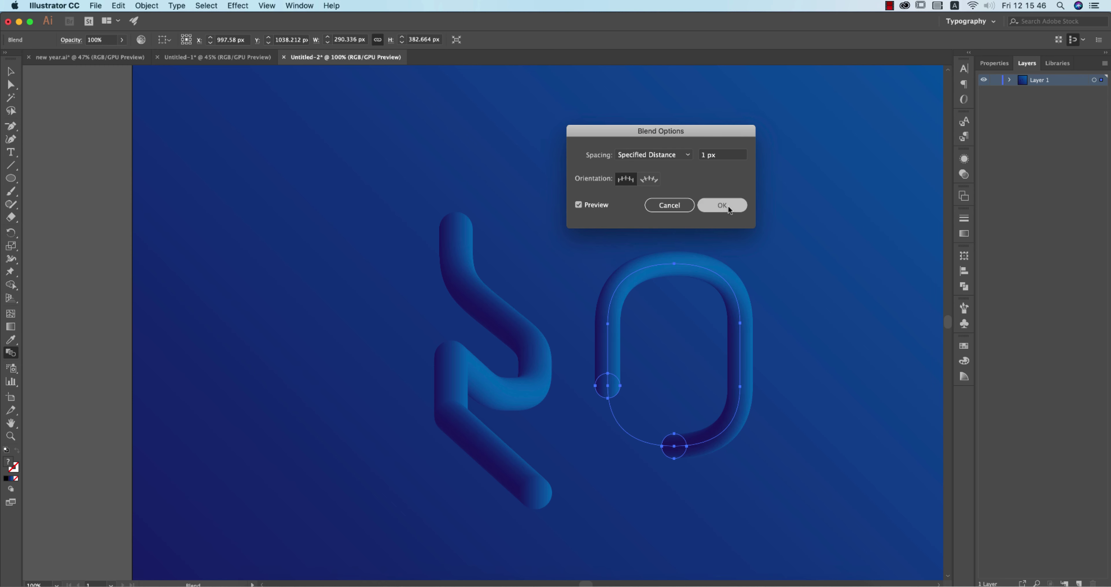
pyautogui.click(727, 205)
# - In Isolation Mode, scale the 0 blend's bottom and left end circles up to about 80 px
pyautogui.click(11, 72)
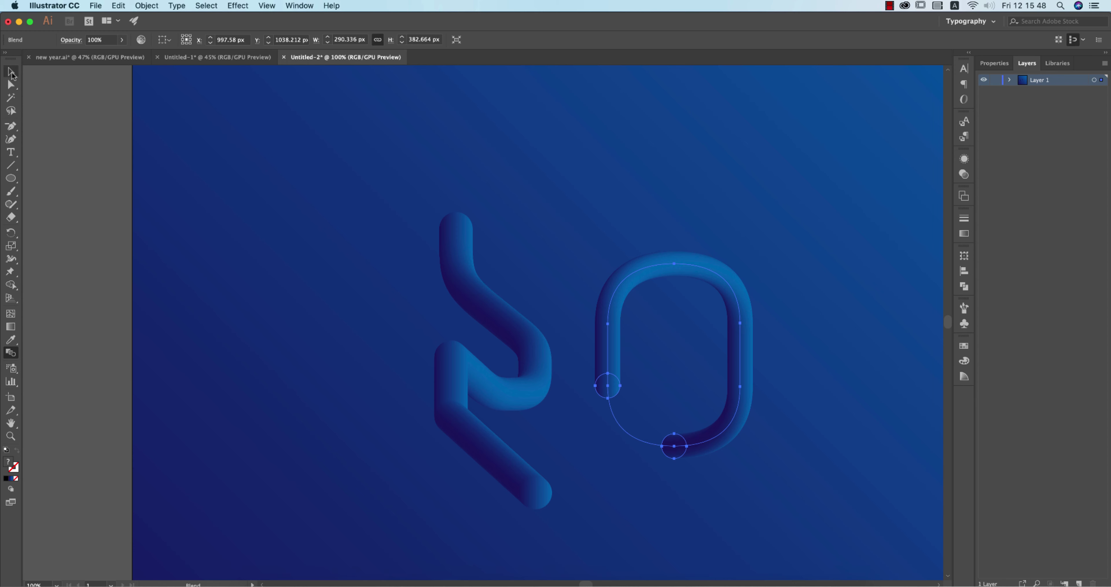
pyautogui.click(66, 165)
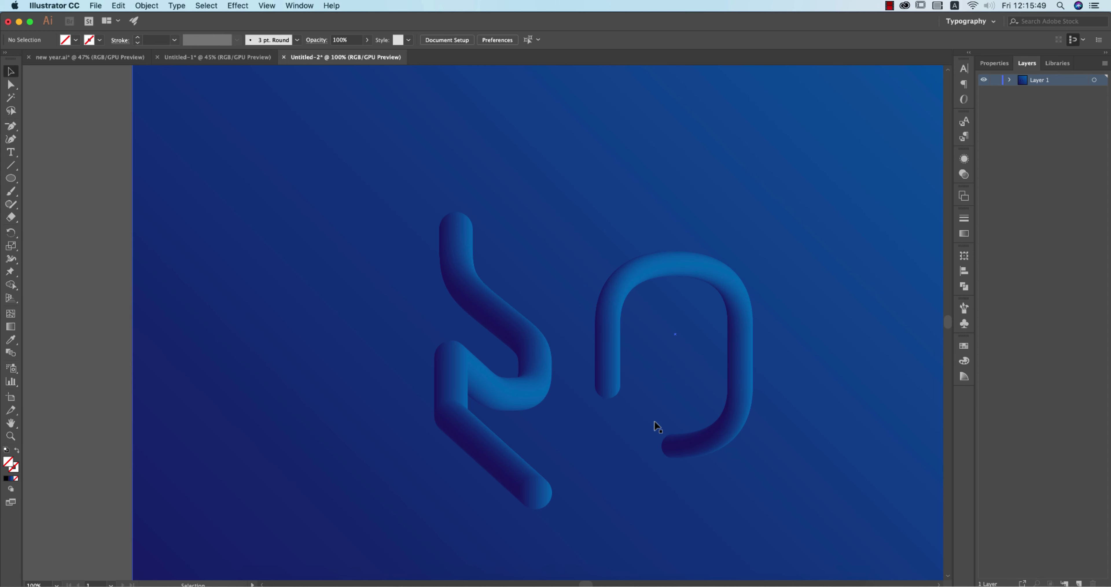
pyautogui.click(674, 451)
pyautogui.doubleClick(671, 452)
pyautogui.click(671, 451)
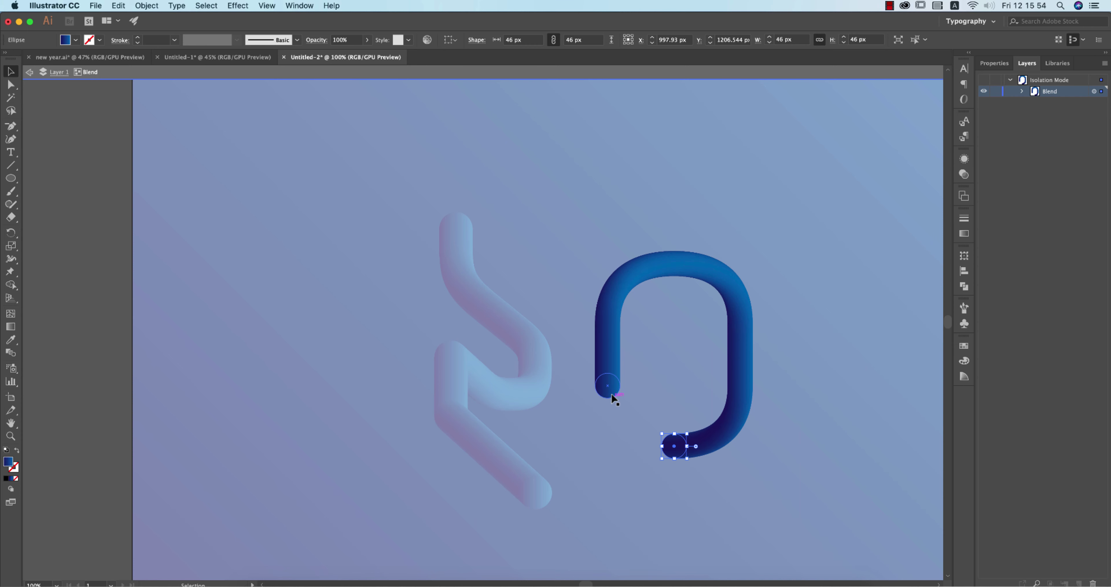
pyautogui.moveTo(689, 434); pyautogui.dragTo(697, 424)
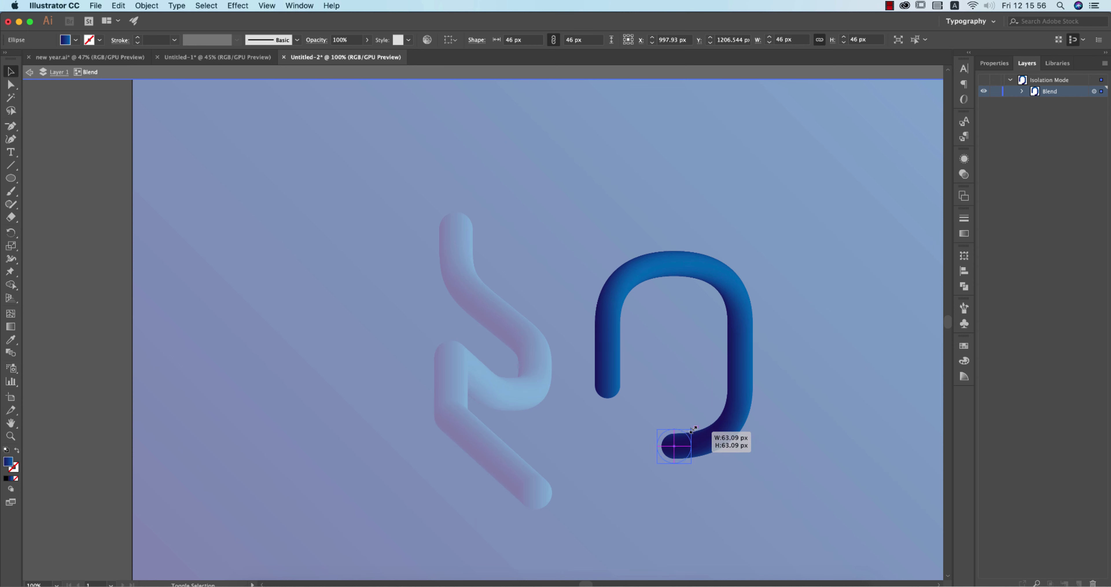
pyautogui.click(612, 389)
pyautogui.moveTo(617, 400); pyautogui.dragTo(629, 424)
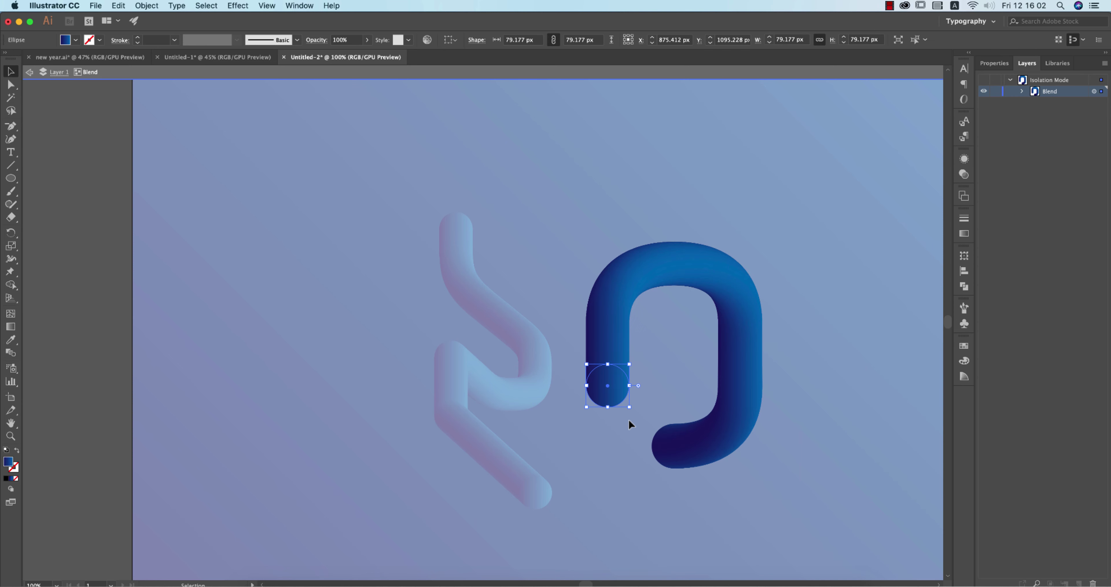
pyautogui.doubleClick(82, 244)
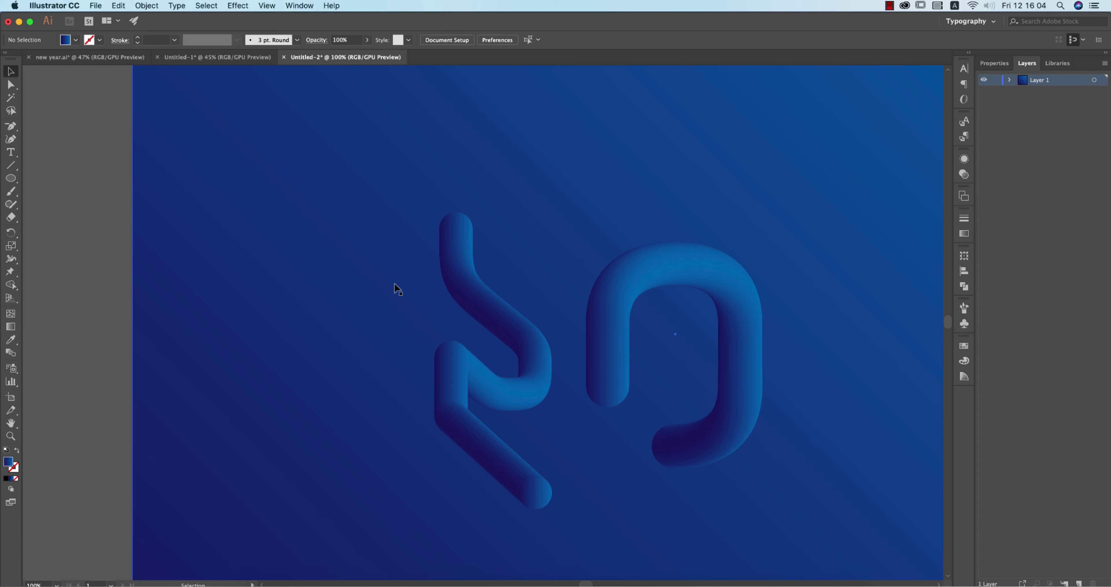
# - Zoom out and scale up the tube artwork on the artboard
pyautogui.scroll(-1, 395, 288)
pyautogui.scroll(-1, 396, 288)
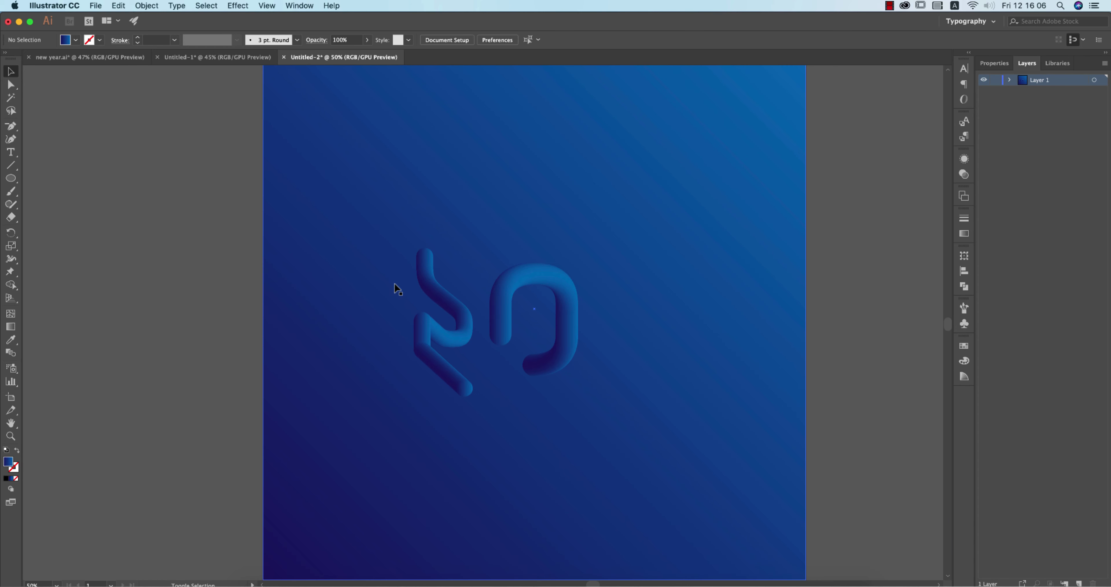
pyautogui.scroll(-2, 395, 288)
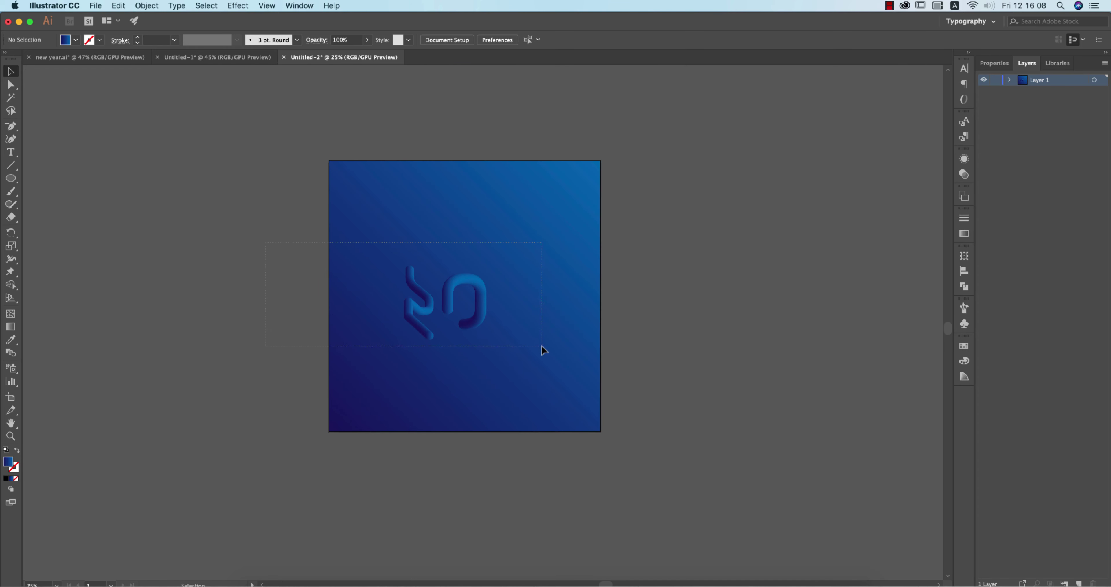
pyautogui.moveTo(542, 347); pyautogui.dragTo(519, 390)
pyautogui.click(476, 323)
pyautogui.moveTo(652, 432); pyautogui.dragTo(651, 435)
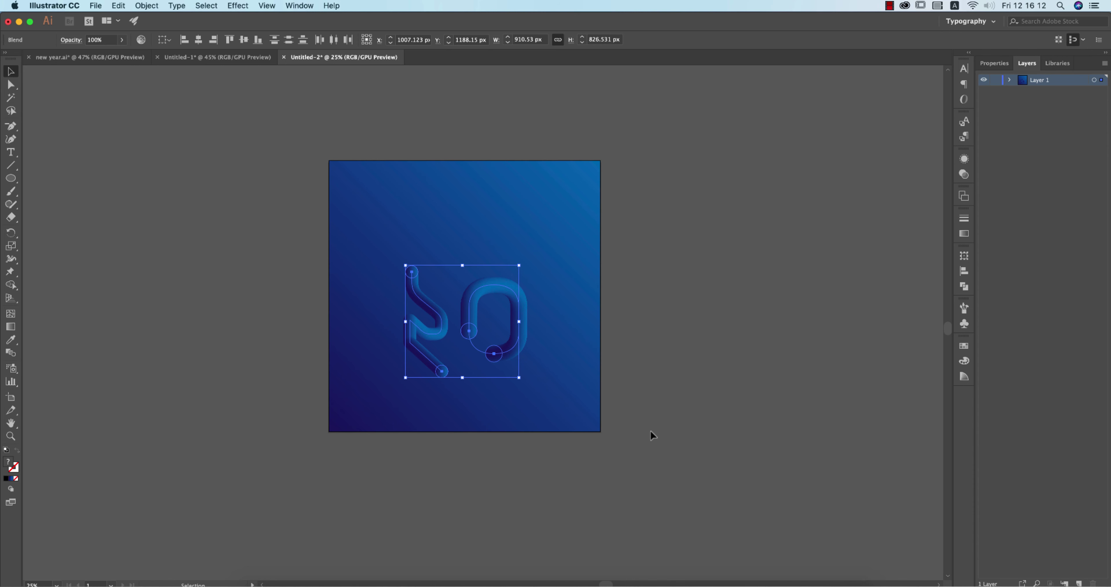
pyautogui.click(650, 431)
# - Change the background square's fill to a flat near-white swatch
pyautogui.click(519, 382)
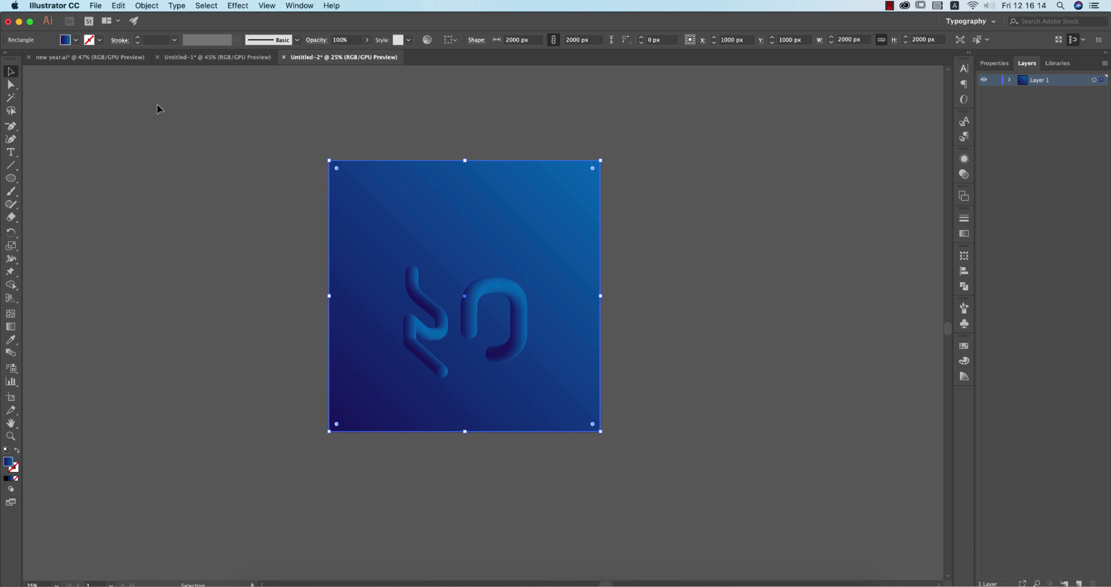
pyautogui.click(76, 40)
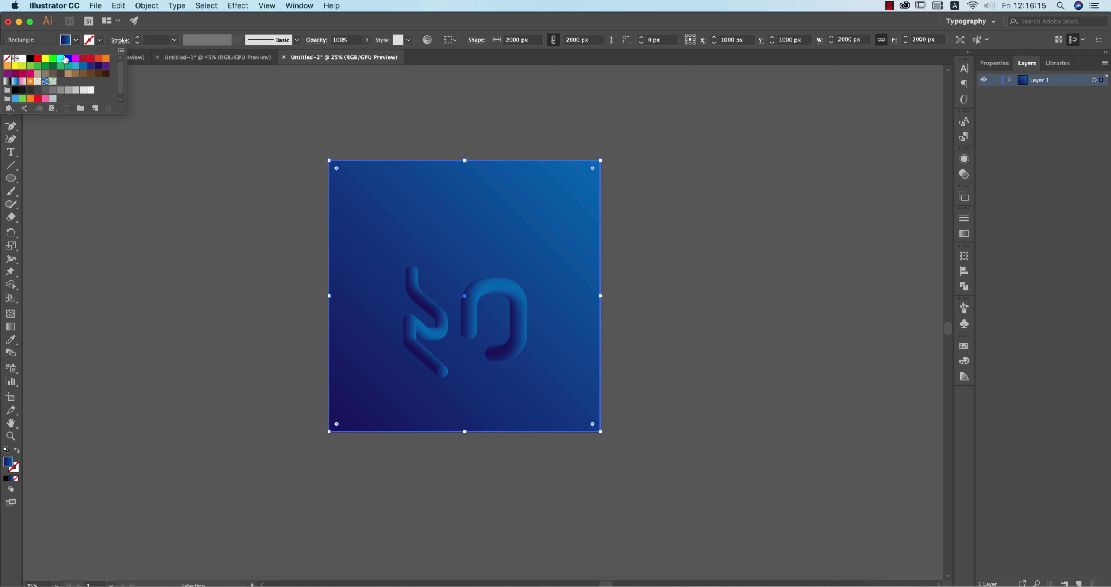
pyautogui.click(61, 90)
pyautogui.click(91, 91)
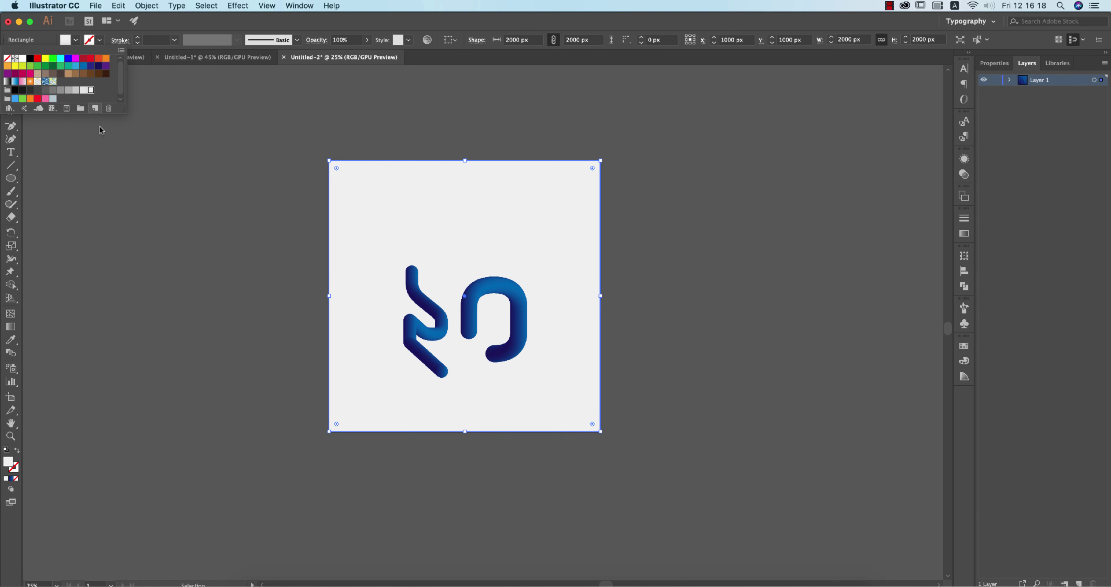
pyautogui.click(466, 343)
# - Rotate the 0 tube 180°, shrink it, and position the 2 tube above it
pyautogui.moveTo(524, 289); pyautogui.dragTo(471, 358)
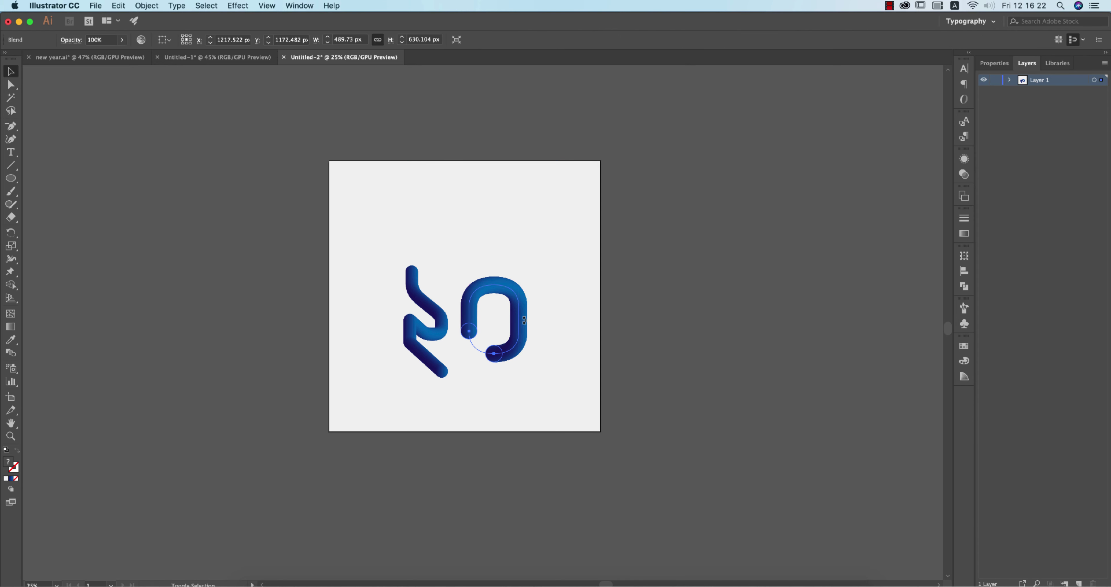
pyautogui.click(653, 349)
pyautogui.click(481, 294)
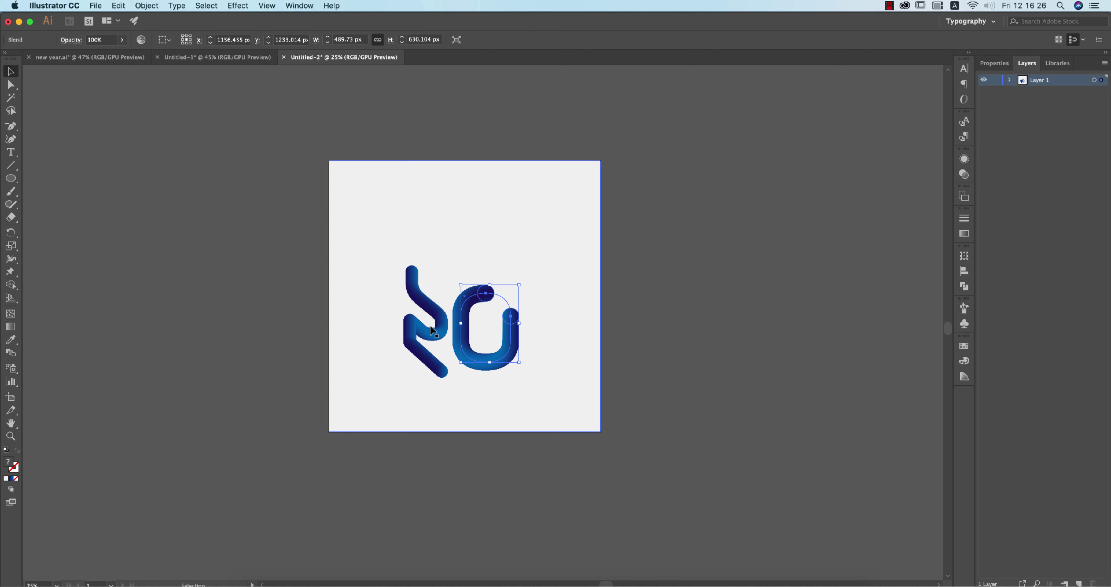
pyautogui.moveTo(479, 292); pyautogui.dragTo(532, 253)
pyautogui.click(690, 341)
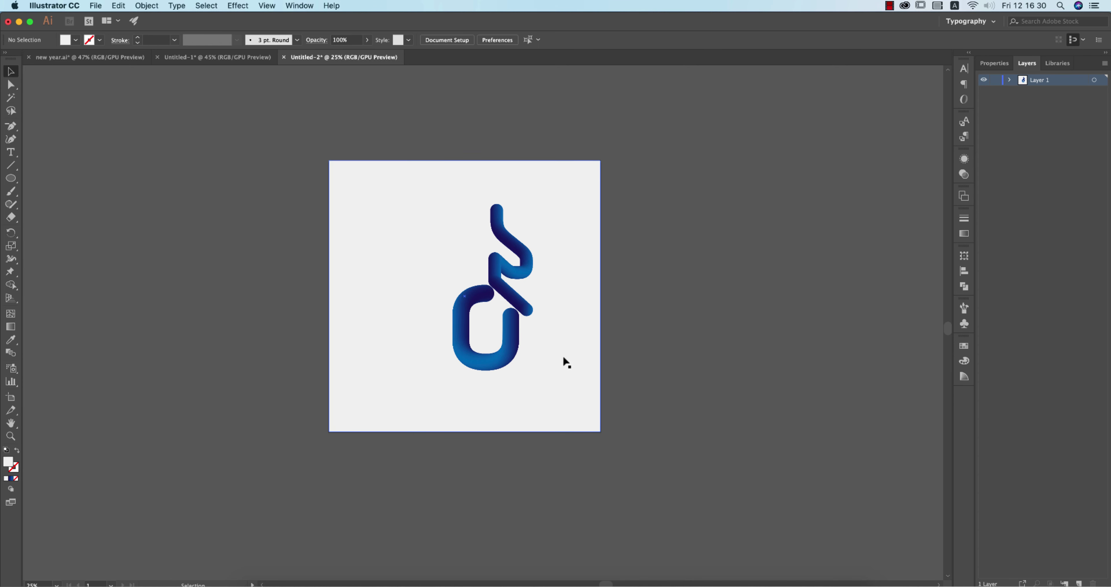
pyautogui.click(496, 366)
pyautogui.moveTo(519, 365); pyautogui.dragTo(498, 341)
pyautogui.click(611, 363)
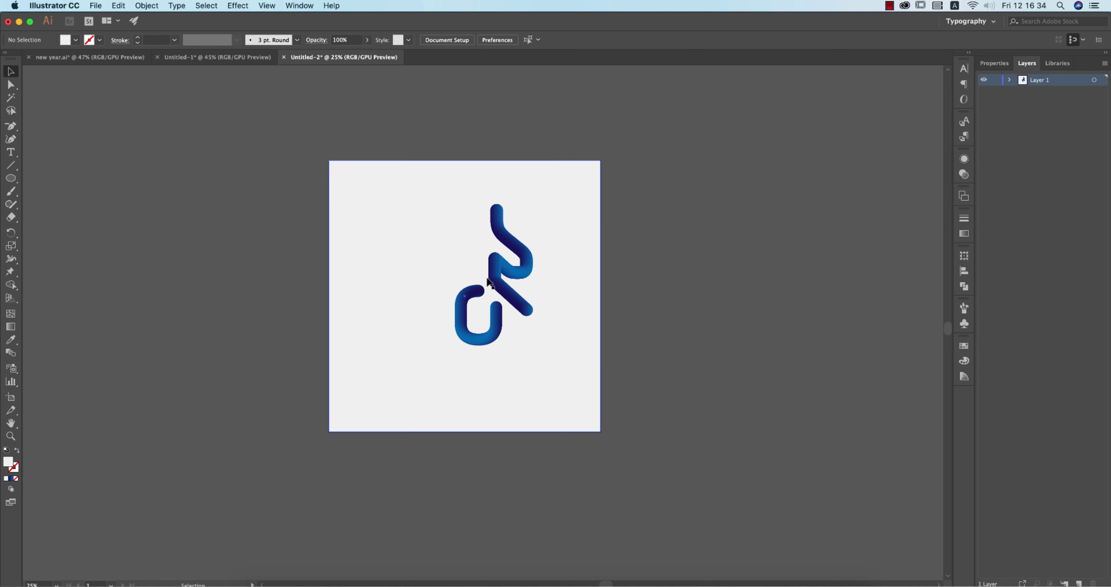
pyautogui.moveTo(488, 282); pyautogui.dragTo(376, 267)
# - Duplicate the 2 and 0 tubes down and to the right to form the second 20
pyautogui.moveTo(462, 315)
pyautogui.mouseDown()
pyautogui.moveTo(440, 273)
pyautogui.moveTo(426, 272)
pyautogui.moveTo(495, 373)
pyautogui.mouseUp()
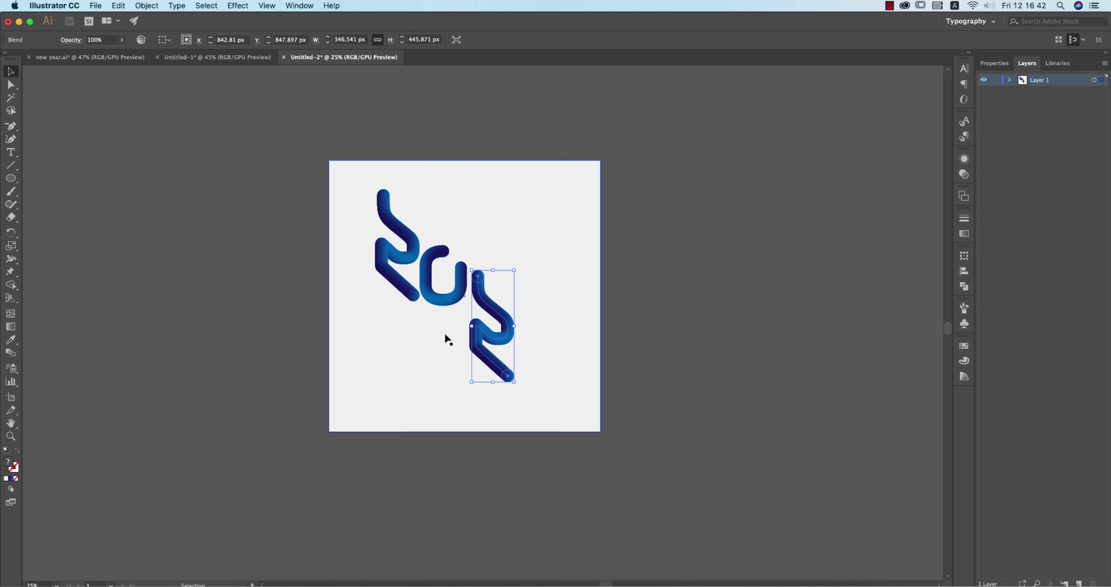
pyautogui.click(440, 301)
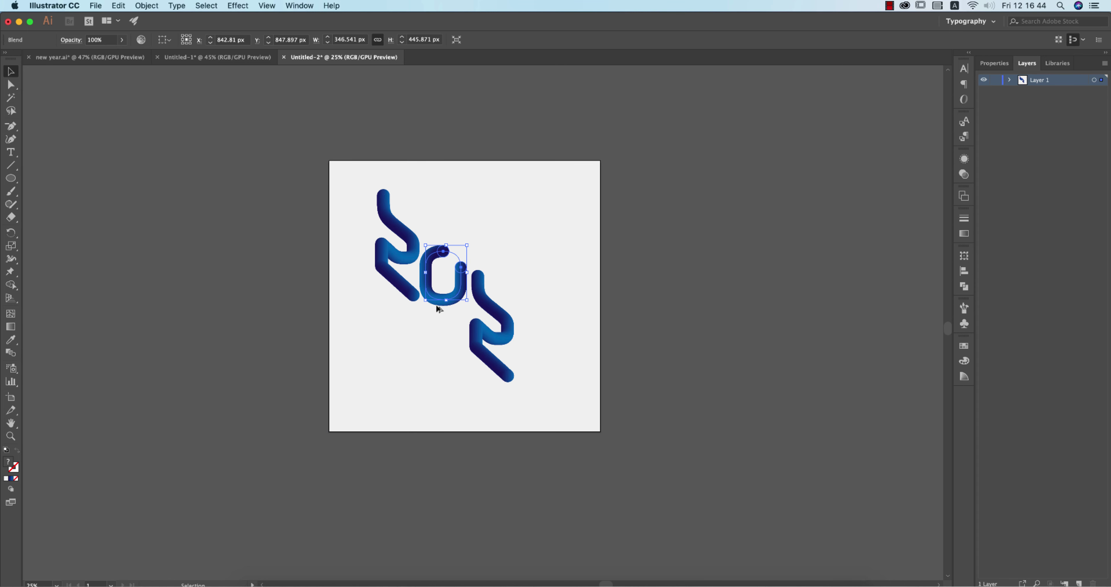
pyautogui.moveTo(439, 308); pyautogui.dragTo(535, 396)
pyautogui.click(653, 423)
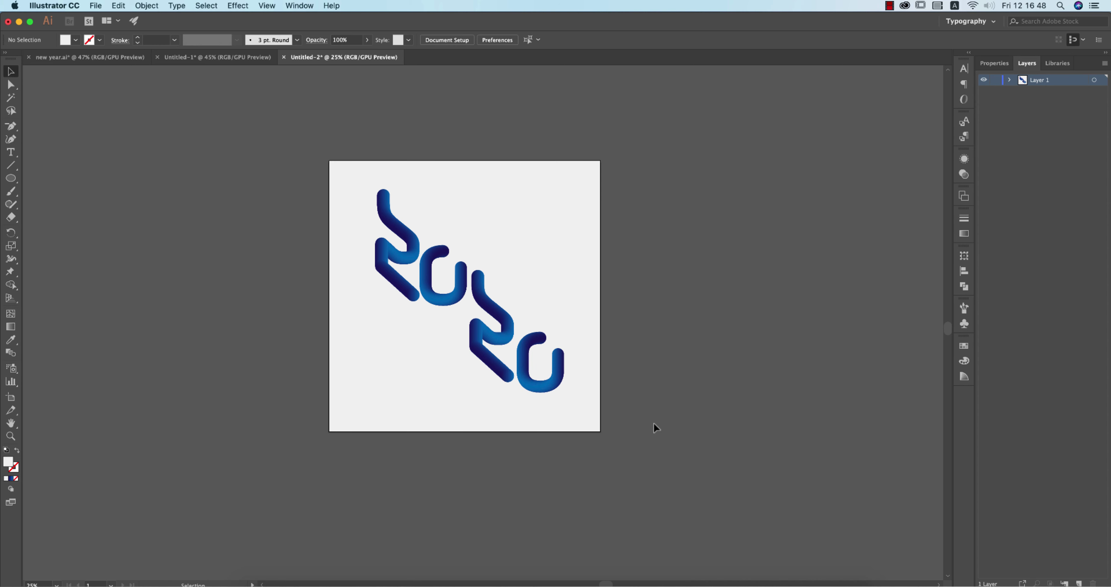
pyautogui.click(348, 349)
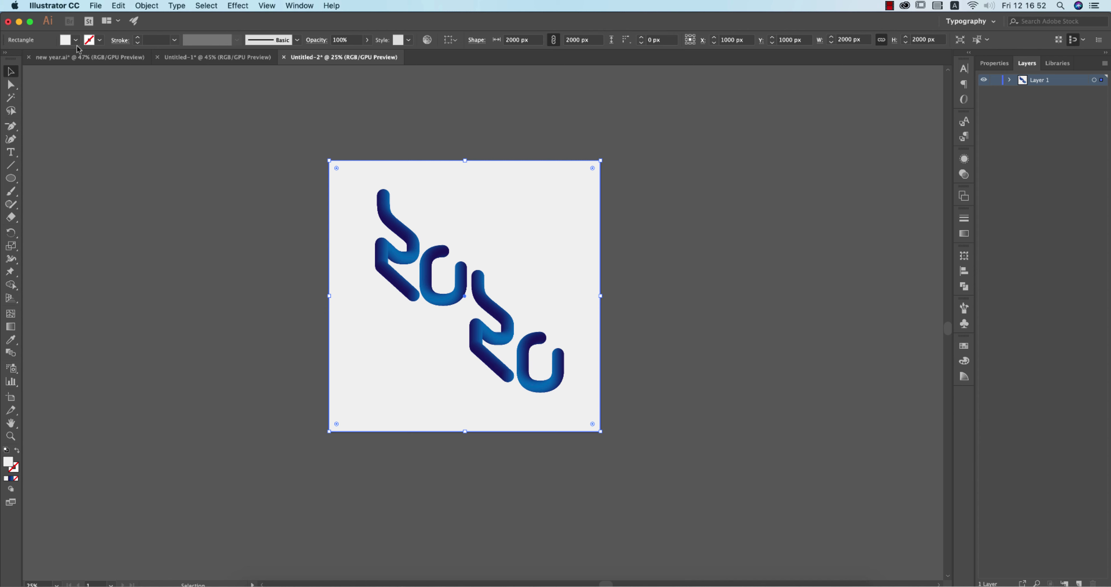
# - Isolate the first 2 blend and select its top circle's gradient
pyautogui.click(409, 239)
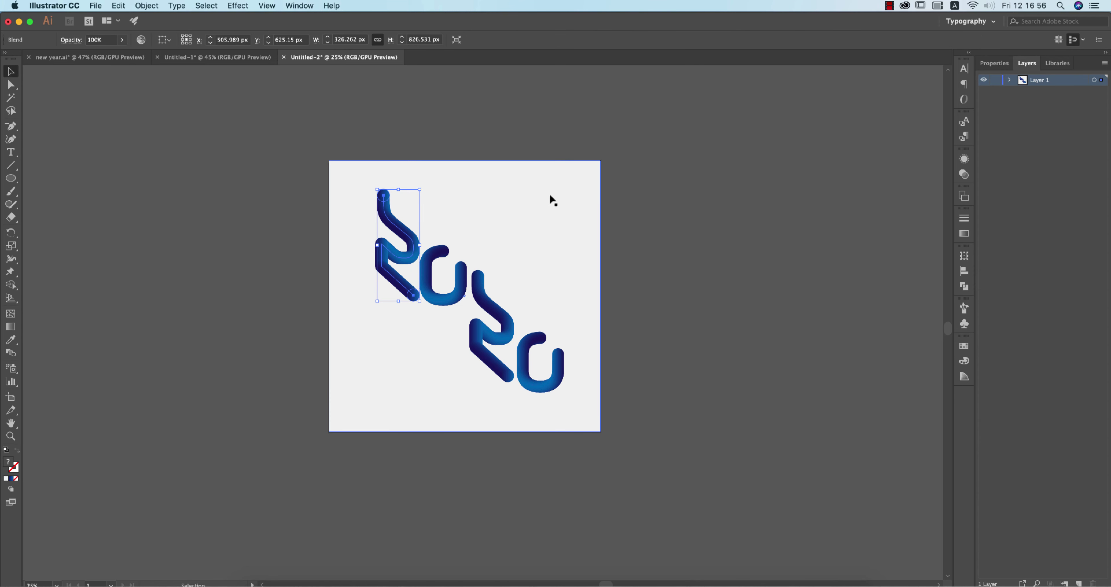
pyautogui.scroll(2, 394, 185)
pyautogui.scroll(1, 392, 185)
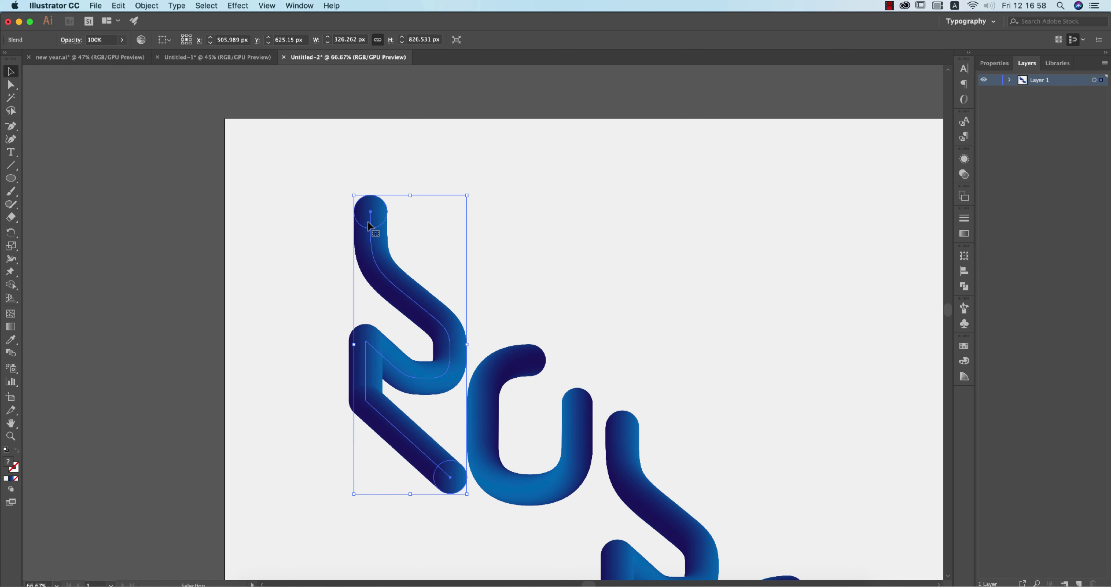
pyautogui.doubleClick(371, 214)
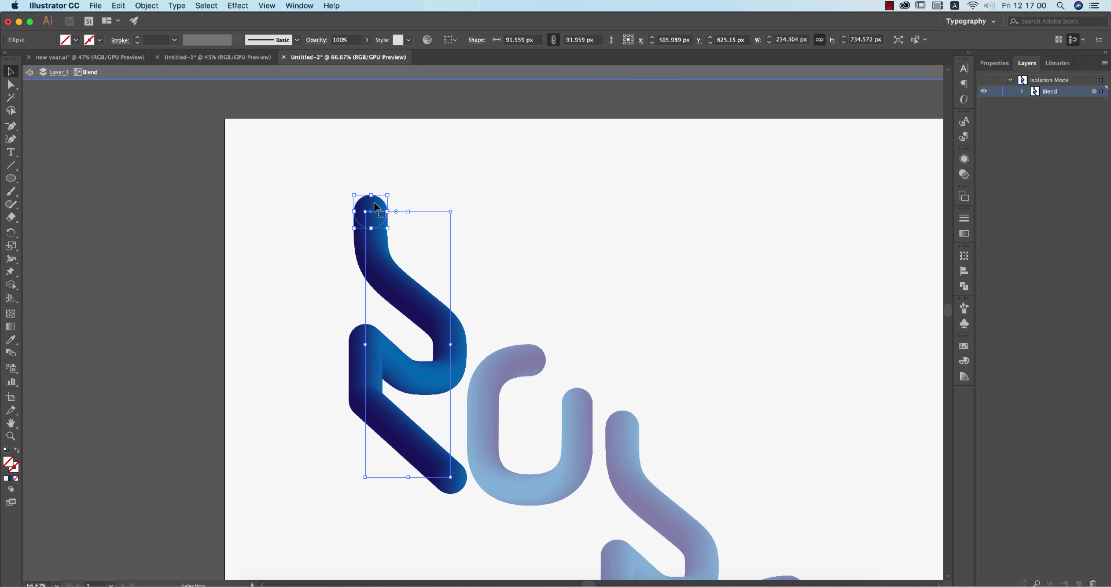
pyautogui.click(374, 202)
pyautogui.click(964, 233)
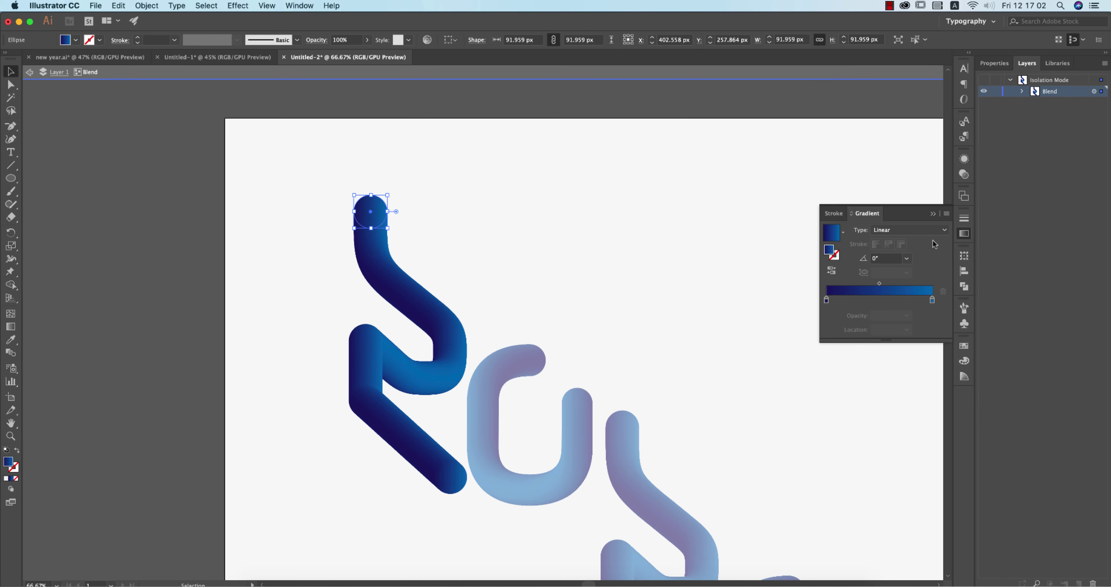
# - Set the gradient stops to dark red on the left and light teal blue on the right
pyautogui.doubleClick(931, 301)
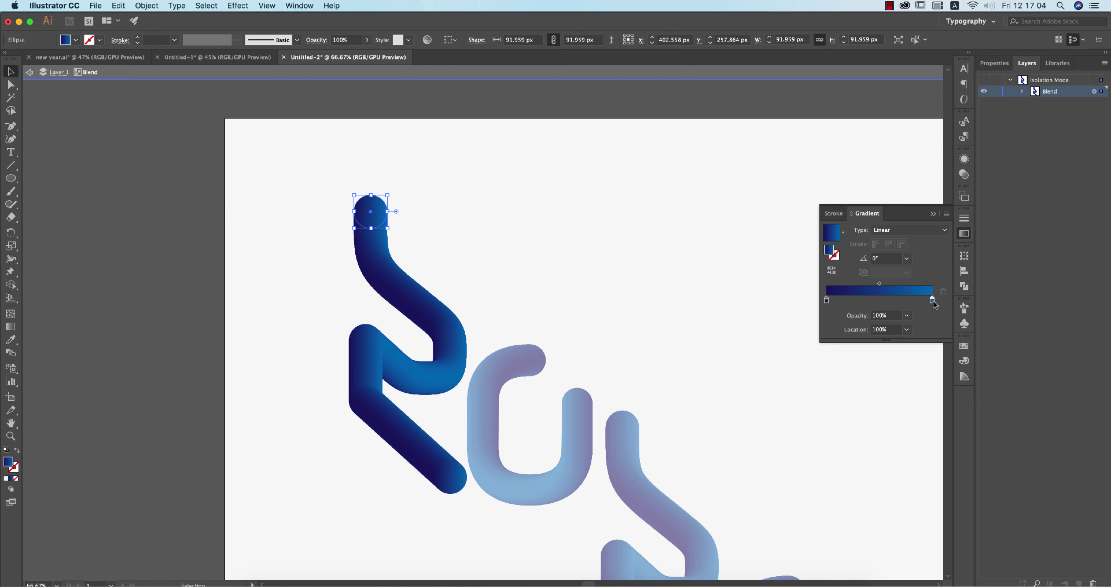
pyautogui.click(844, 341)
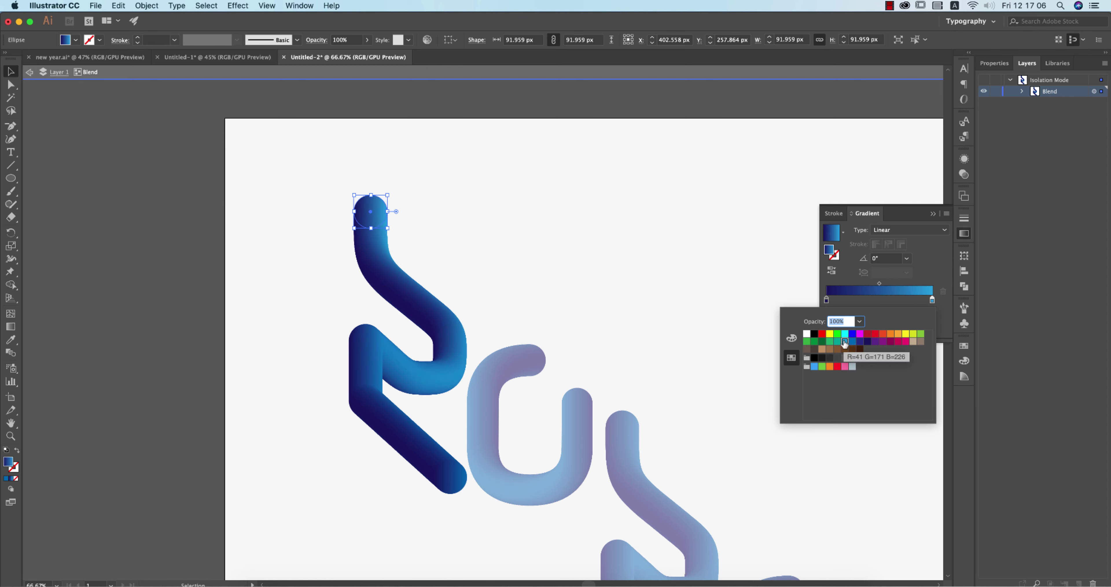
pyautogui.doubleClick(826, 300)
pyautogui.click(867, 335)
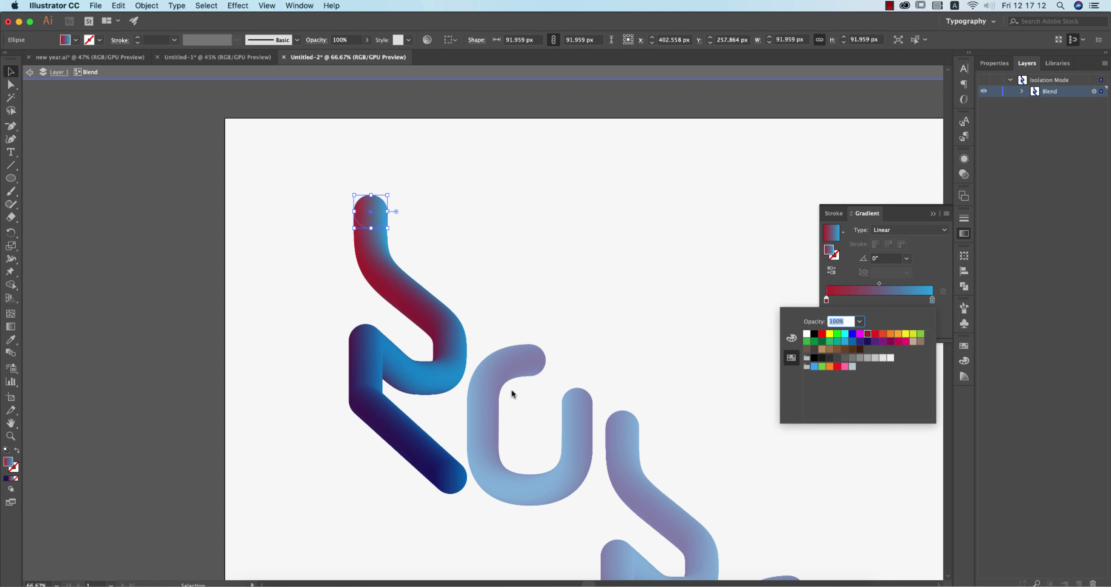
pyautogui.click(98, 264)
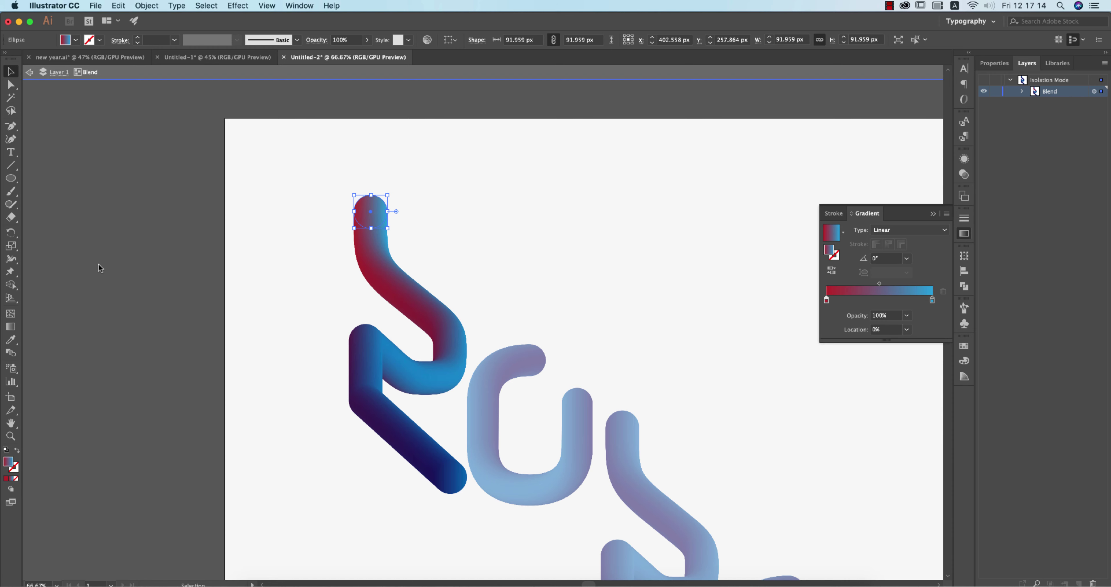
pyautogui.doubleClick(145, 223)
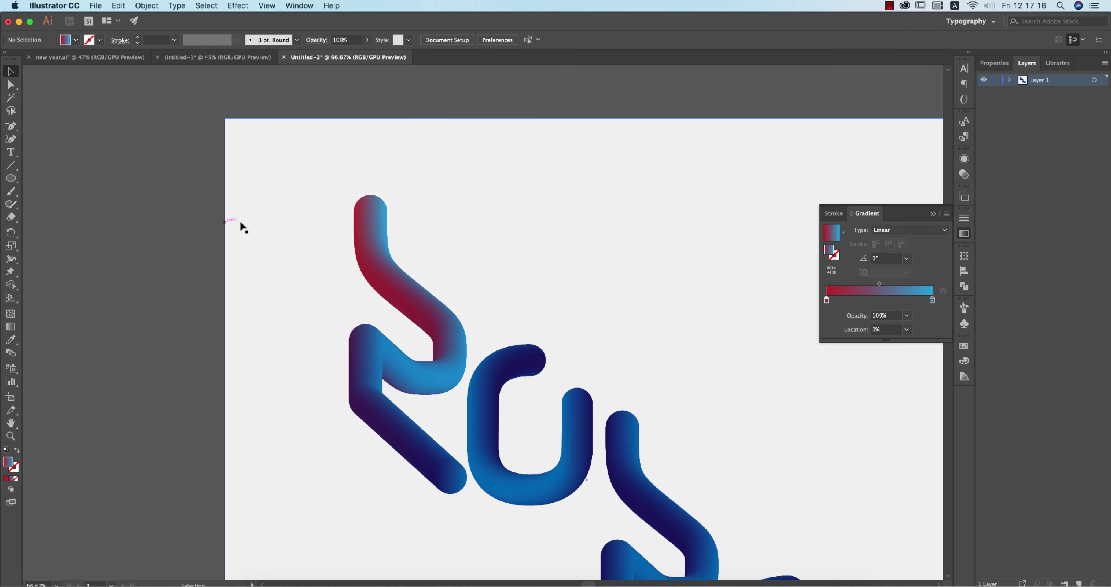
pyautogui.click(282, 212)
# - Fill the background rectangle with black
pyautogui.click(74, 41)
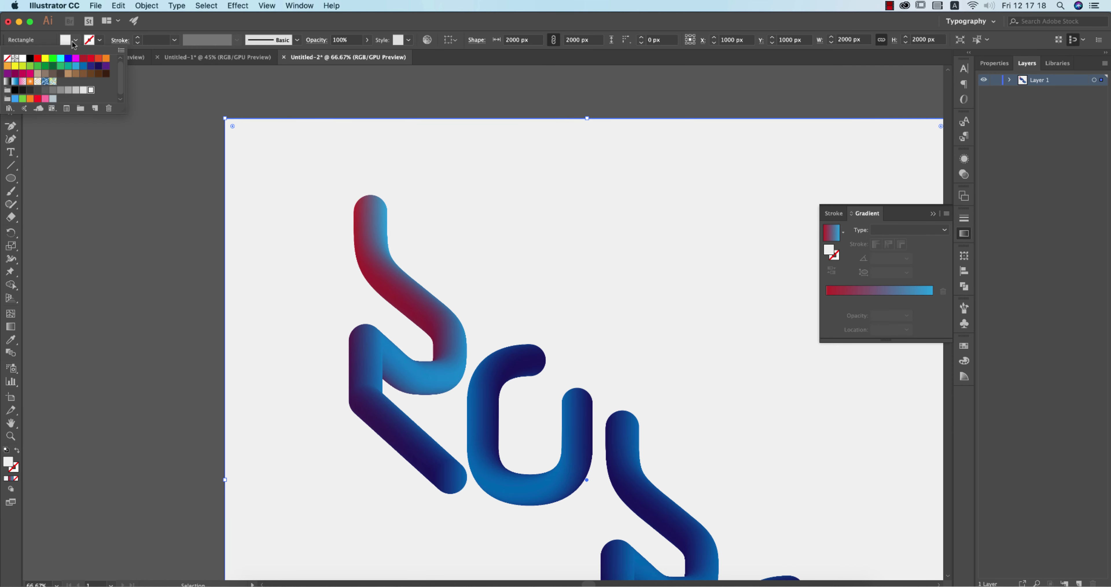
pyautogui.click(16, 90)
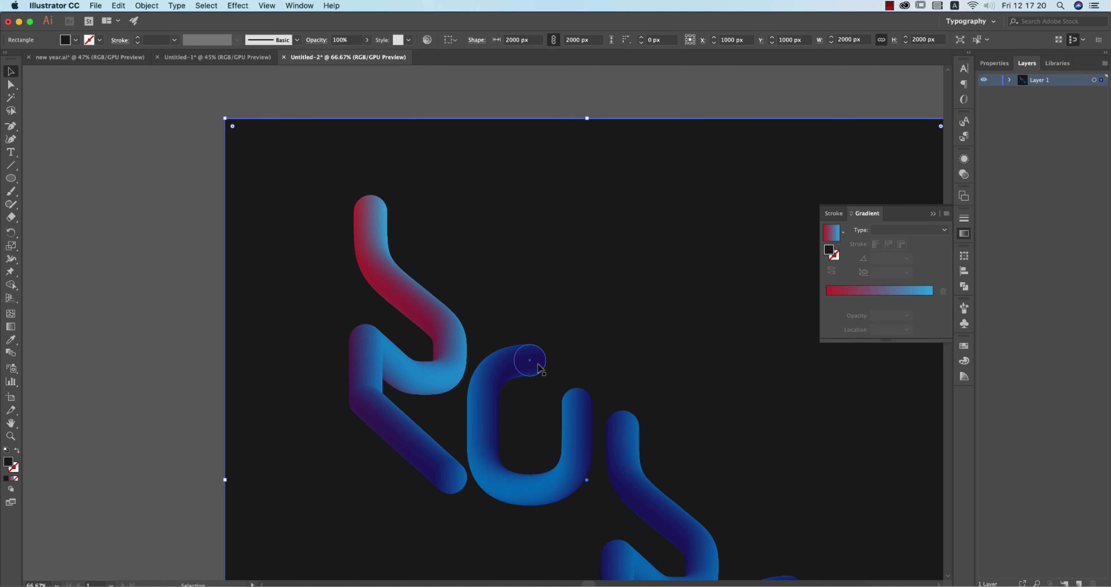
pyautogui.scroll(-5, 471, 304)
pyautogui.hscroll(5, 444, 280)
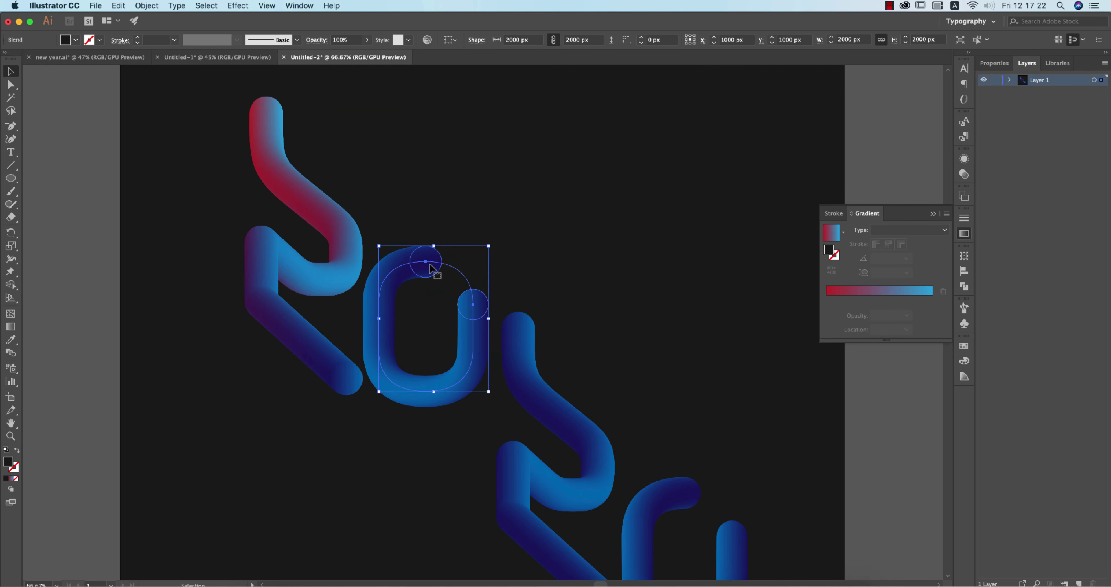
# - Isolate the first 0 blend and select its top circle's left gradient stop
pyautogui.doubleClick(434, 261)
pyautogui.click(434, 261)
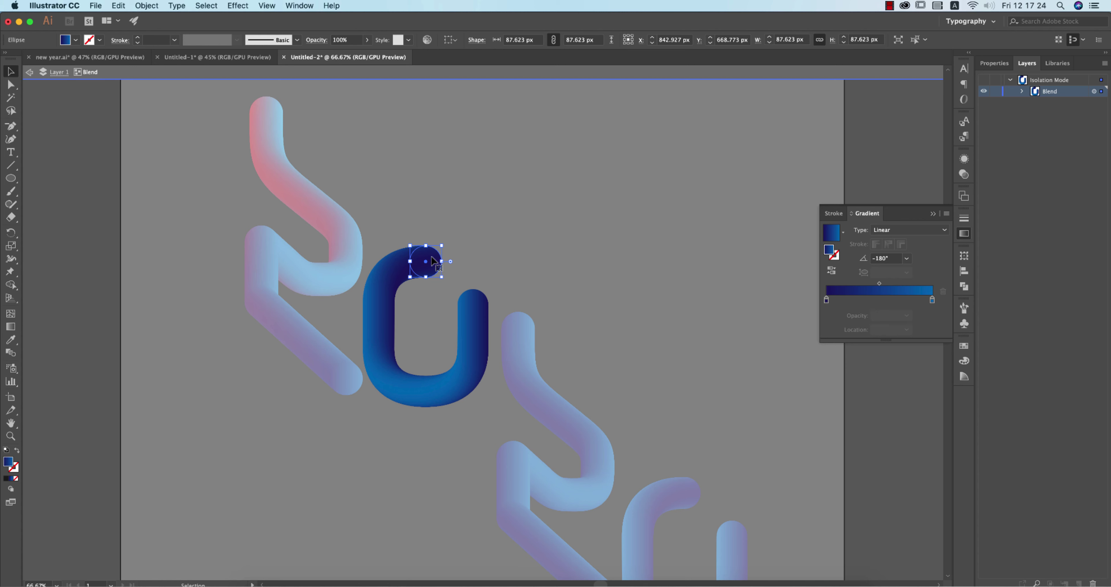
pyautogui.moveTo(825, 300); pyautogui.dragTo(828, 300)
pyautogui.doubleClick(829, 302)
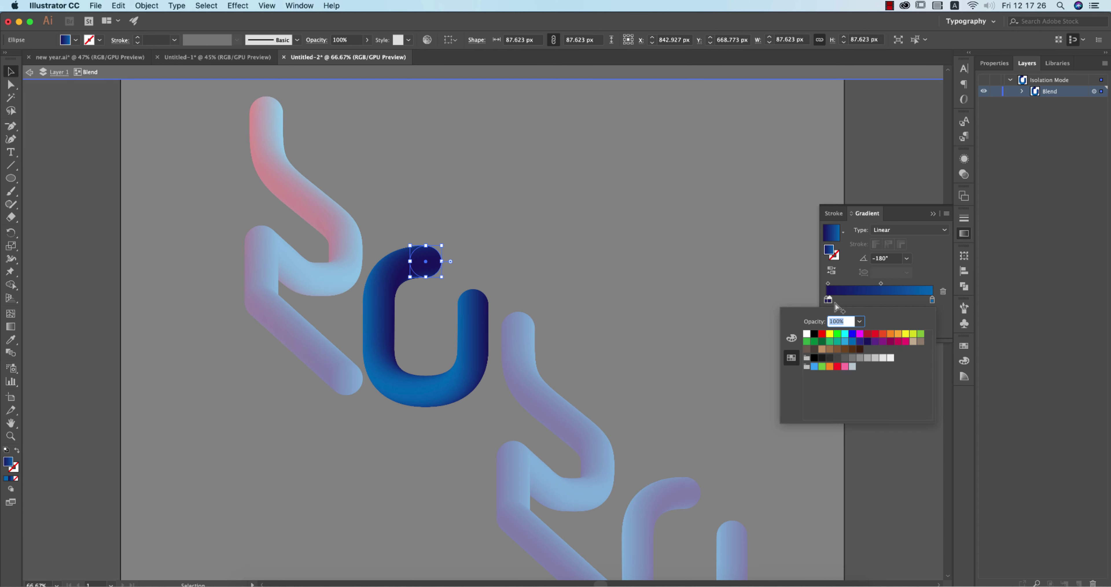
pyautogui.click(838, 307)
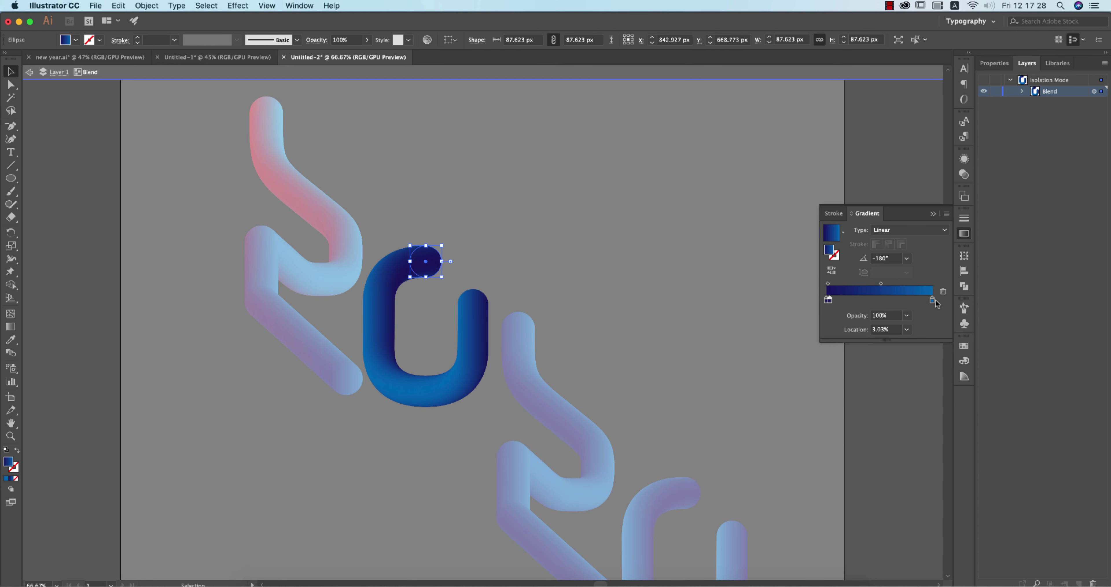
pyautogui.moveTo(828, 300); pyautogui.dragTo(826, 300)
# - Set the 0's gradient stops to yellow on the left and cyan blue on the right
pyautogui.doubleClick(826, 300)
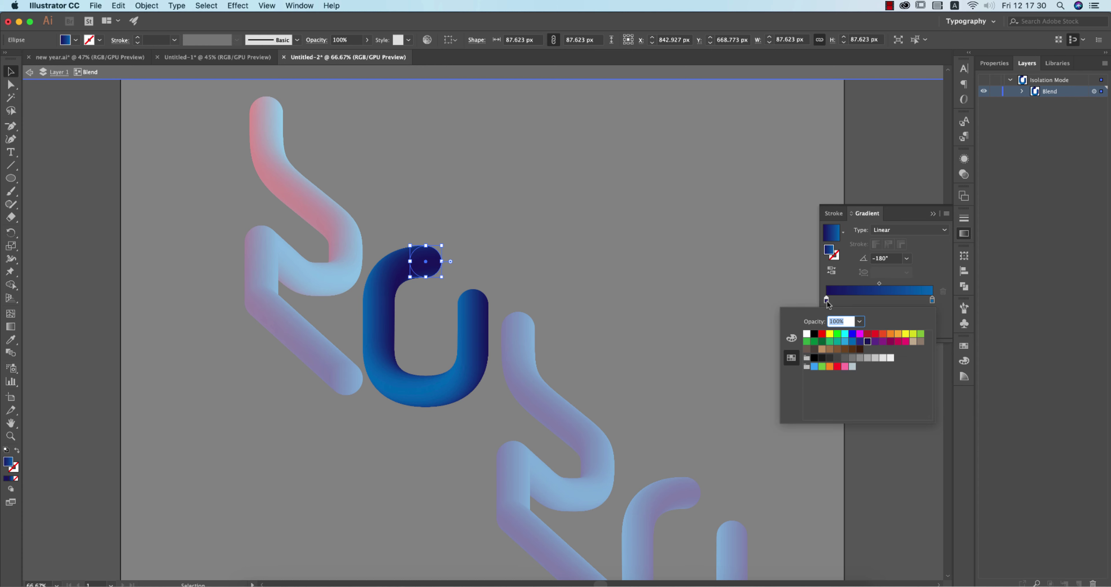
pyautogui.click(905, 334)
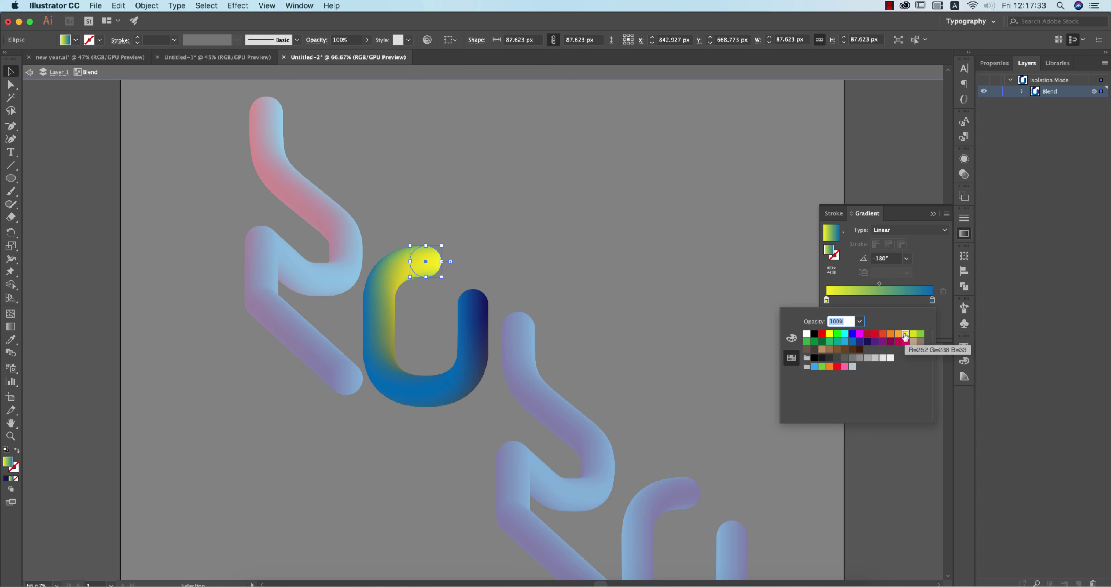
pyautogui.doubleClick(932, 300)
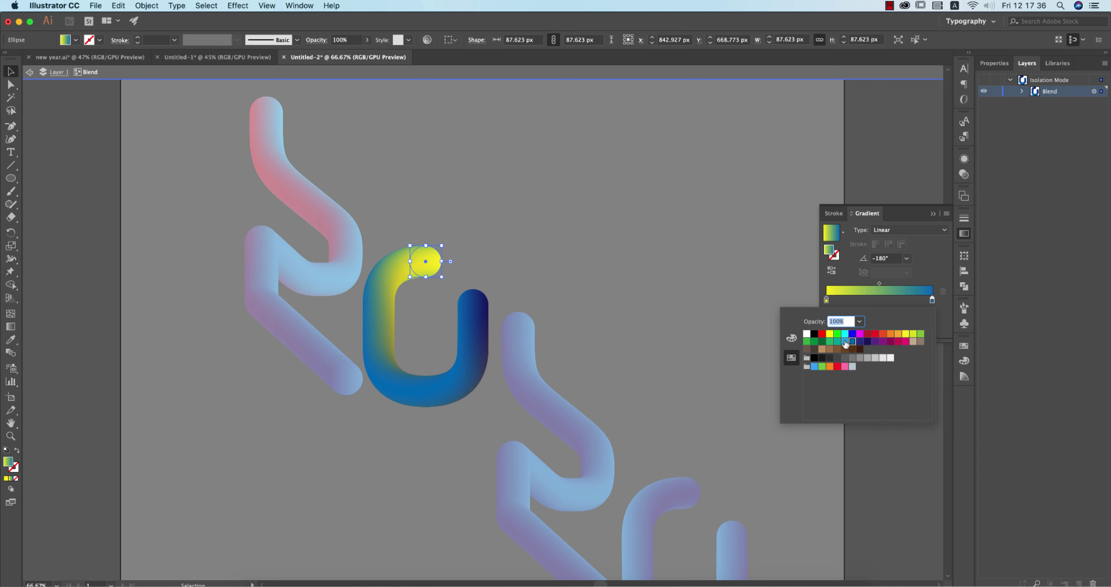
pyautogui.click(844, 342)
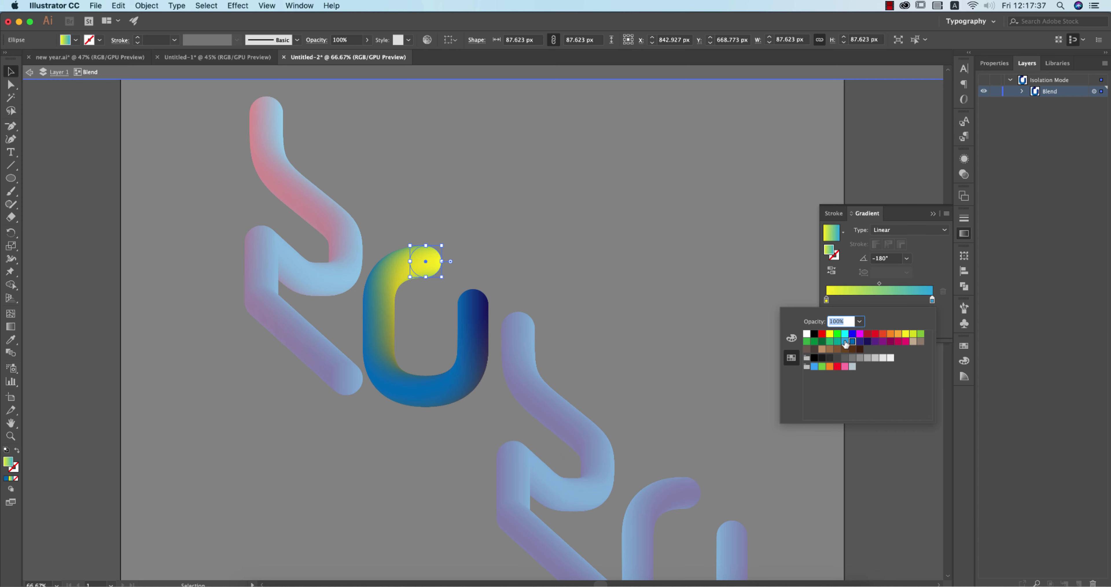
pyautogui.click(860, 342)
pyautogui.click(845, 341)
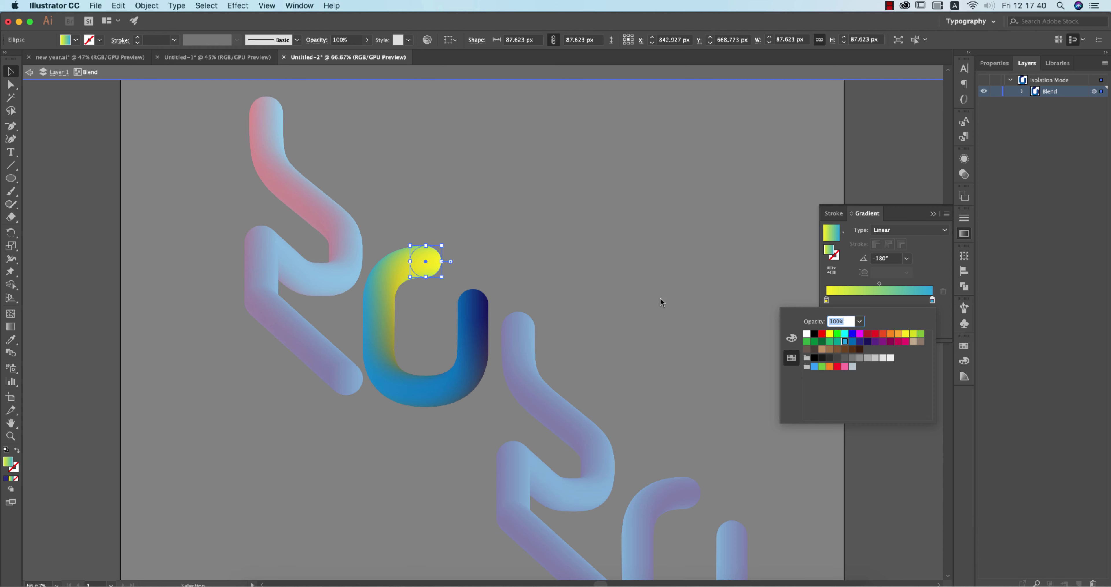
pyautogui.click(110, 248)
# - Give the second 2's top end circle a light green to yellow gradient
pyautogui.doubleClick(110, 248)
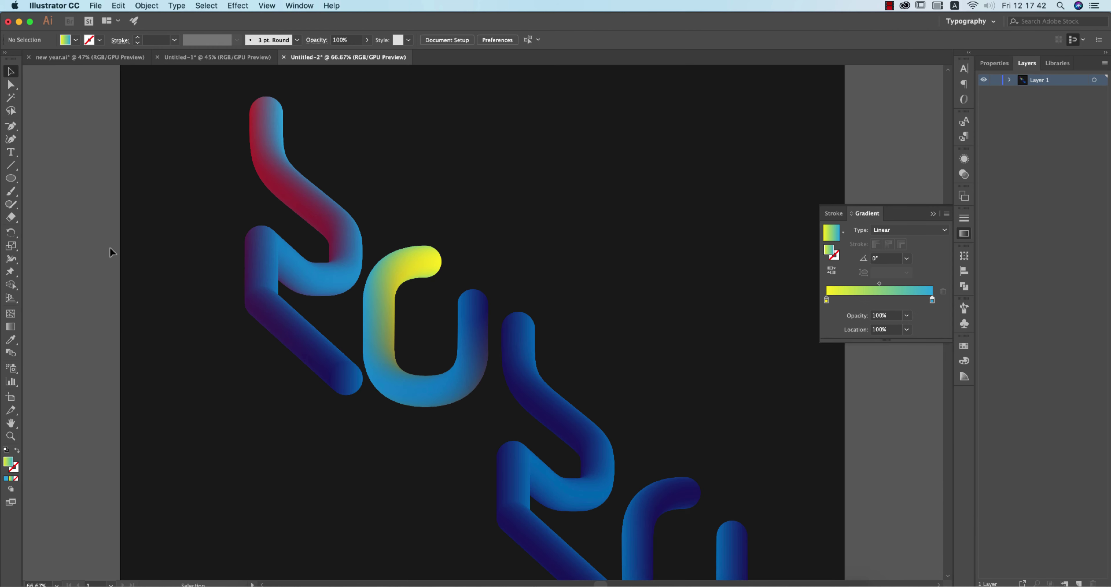
pyautogui.click(534, 378)
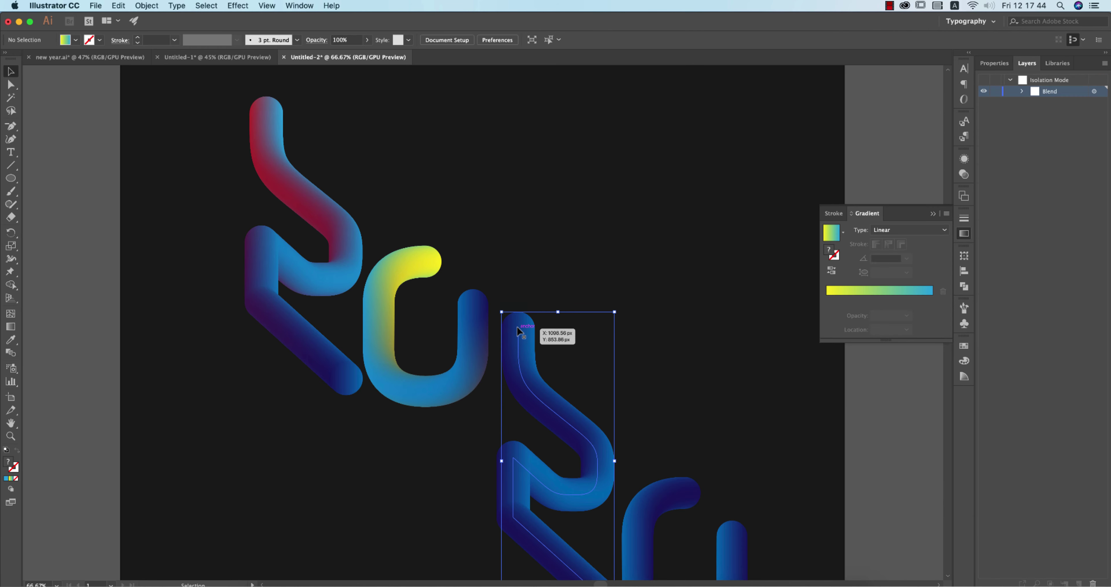
pyautogui.doubleClick(519, 324)
pyautogui.click(518, 322)
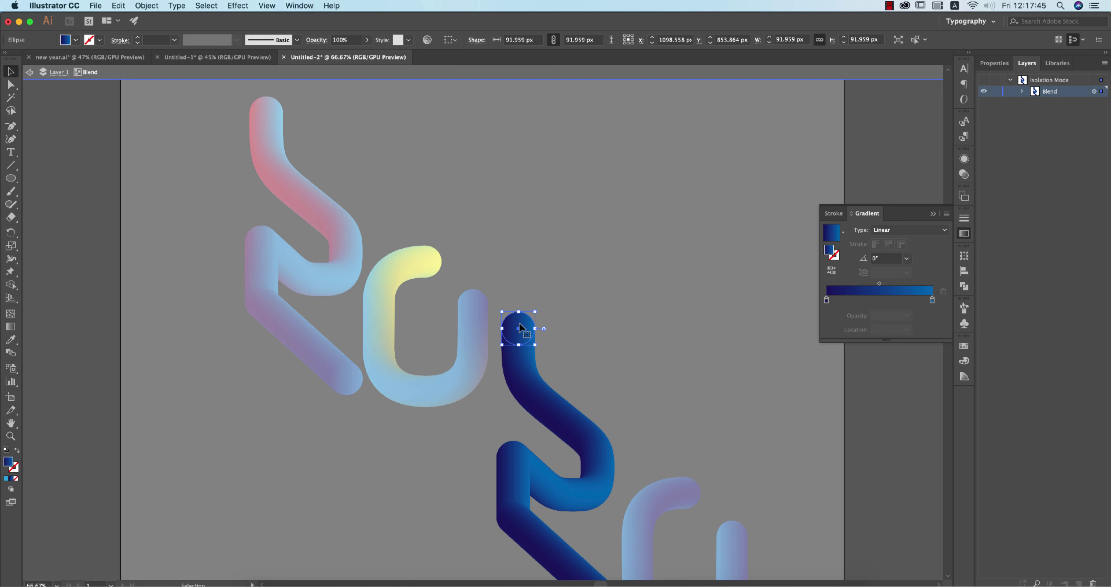
pyautogui.doubleClick(826, 300)
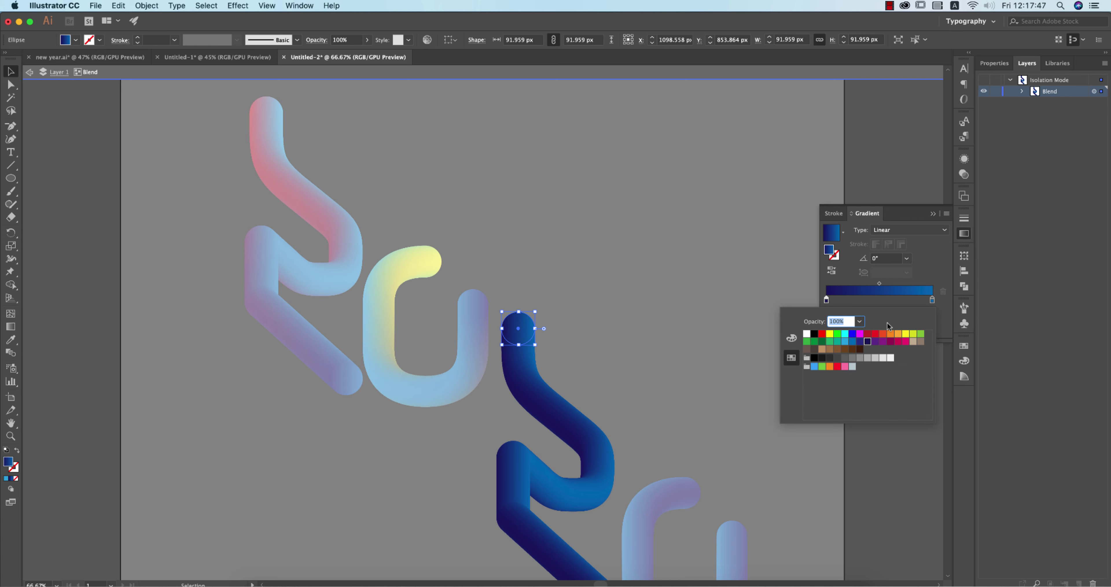
pyautogui.click(920, 333)
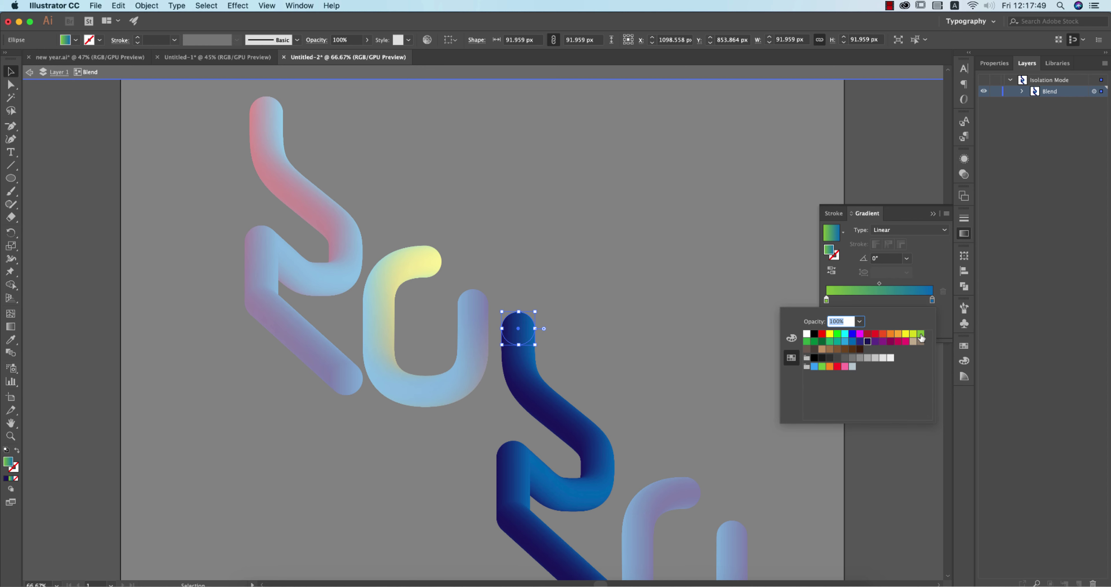
pyautogui.click(931, 300)
pyautogui.doubleClick(932, 300)
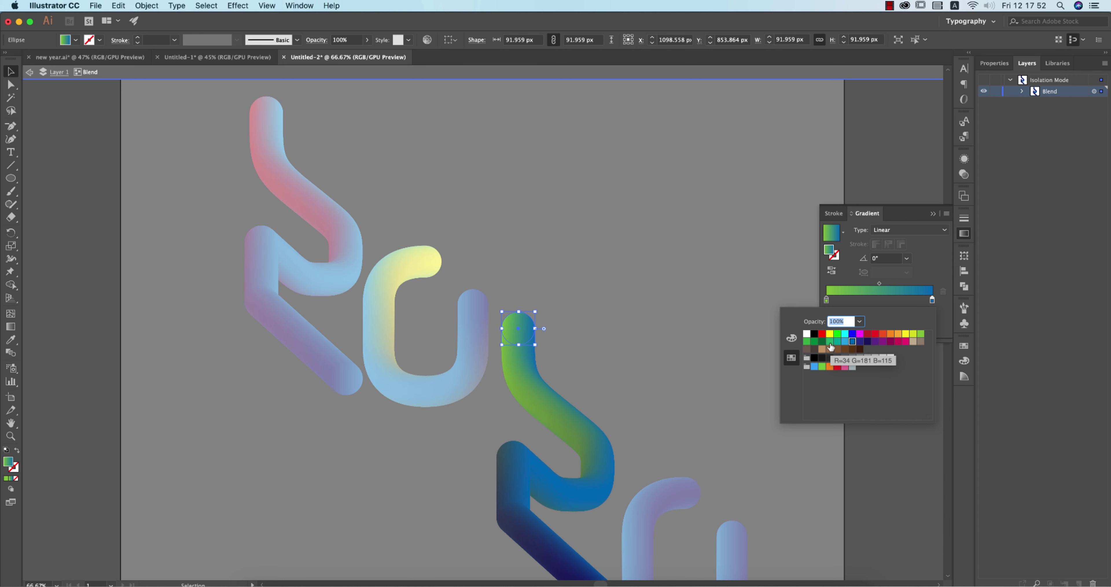
pyautogui.click(829, 334)
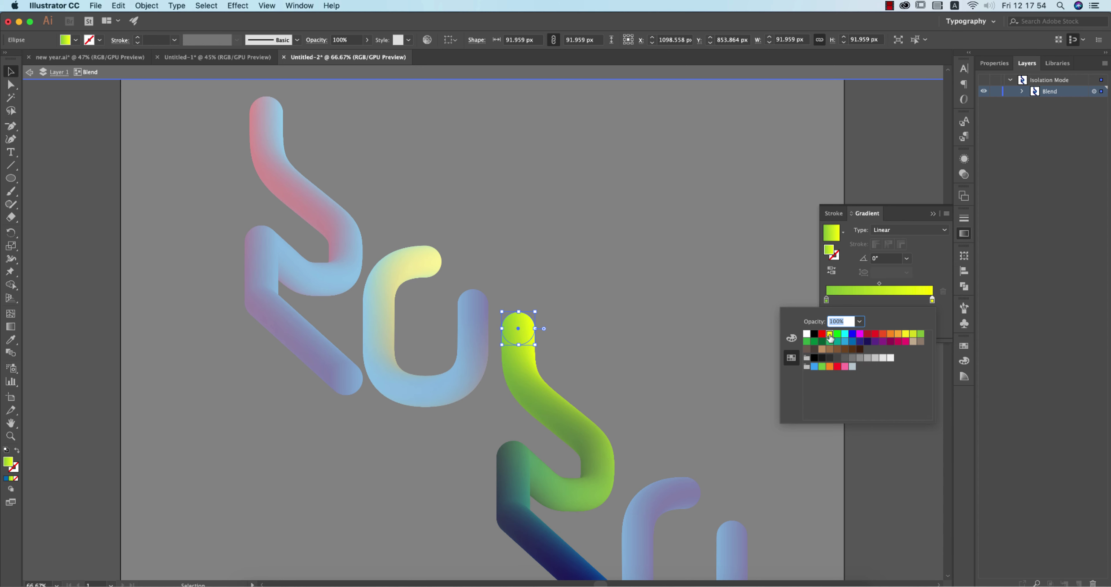
# - Make the lower end circle's left gradient stop crimson, then leave isolation mode
pyautogui.doubleClick(92, 264)
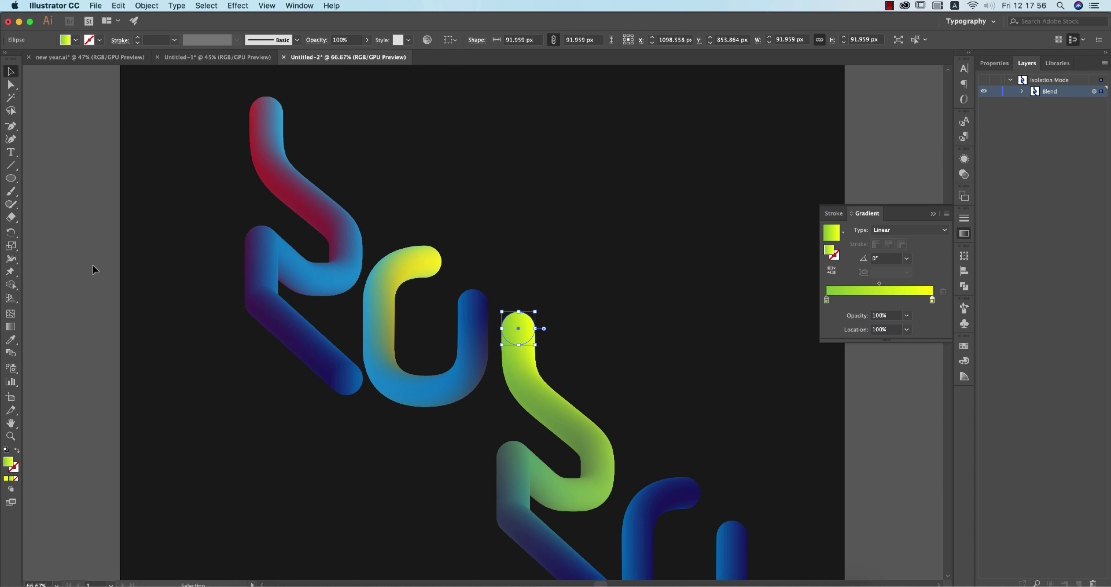
pyautogui.moveTo(565, 446); pyautogui.dragTo(456, 265)
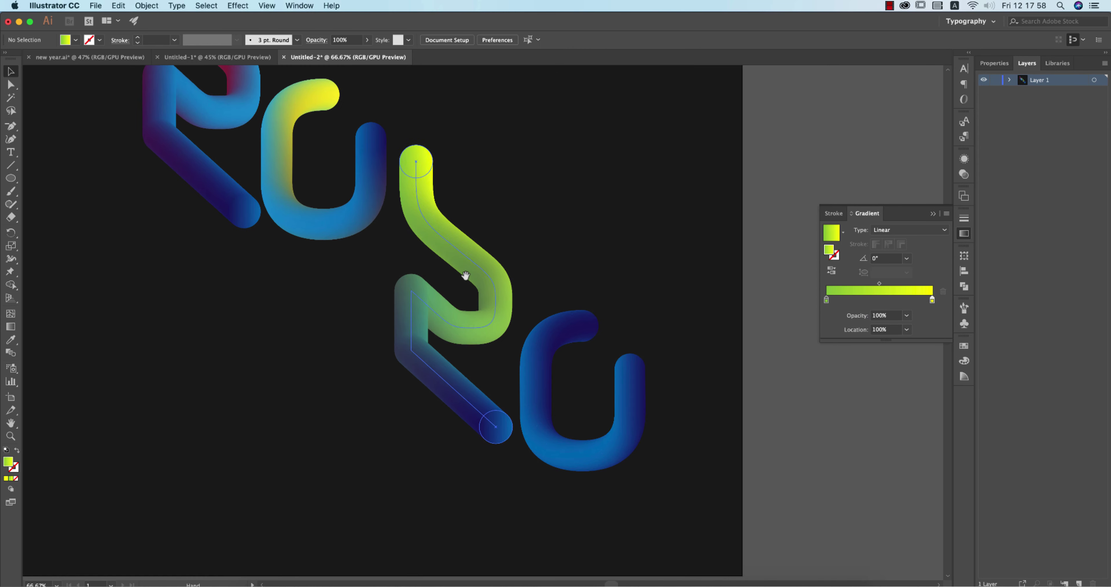
pyautogui.doubleClick(501, 428)
pyautogui.click(502, 428)
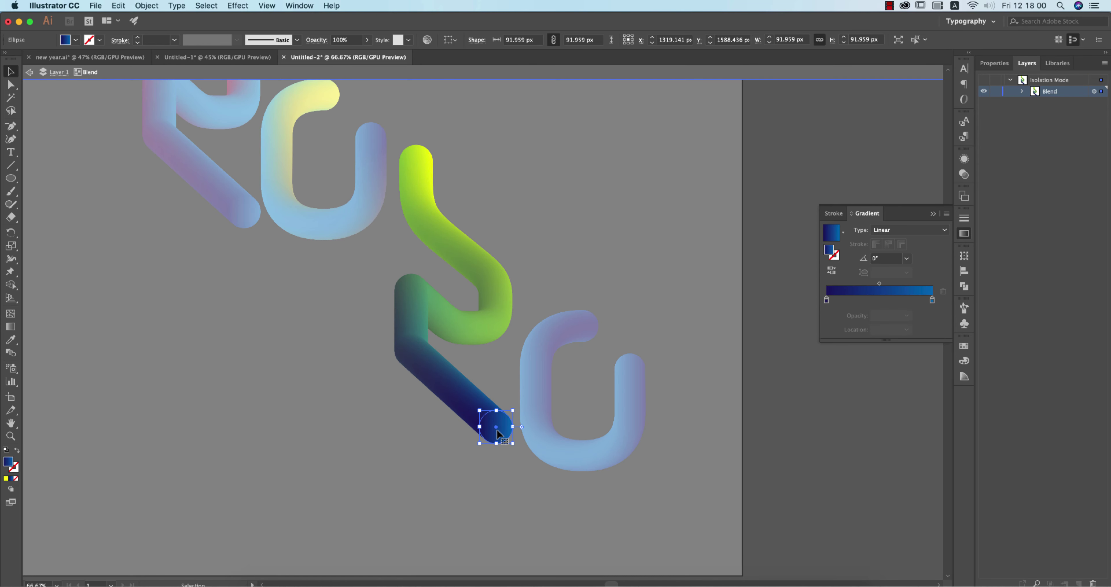
pyautogui.doubleClick(826, 300)
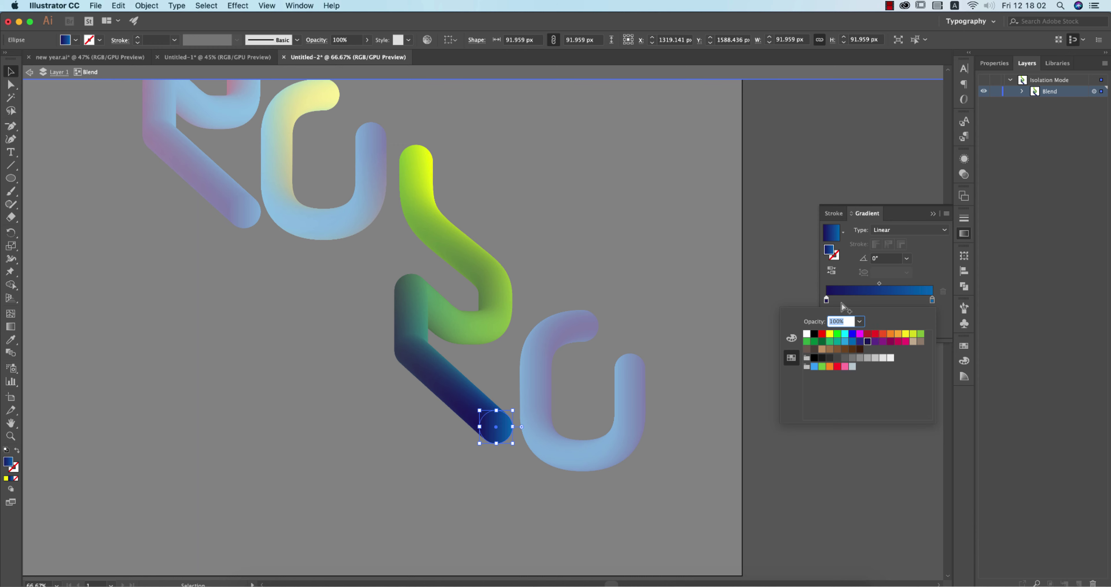
pyautogui.click(868, 334)
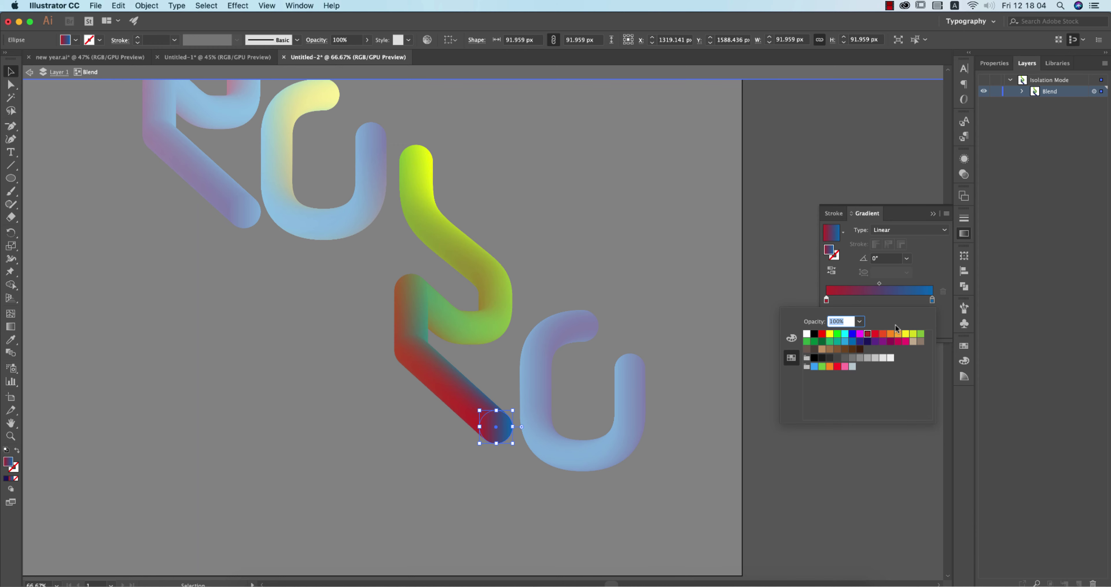
pyautogui.click(766, 213)
pyautogui.doubleClick(766, 214)
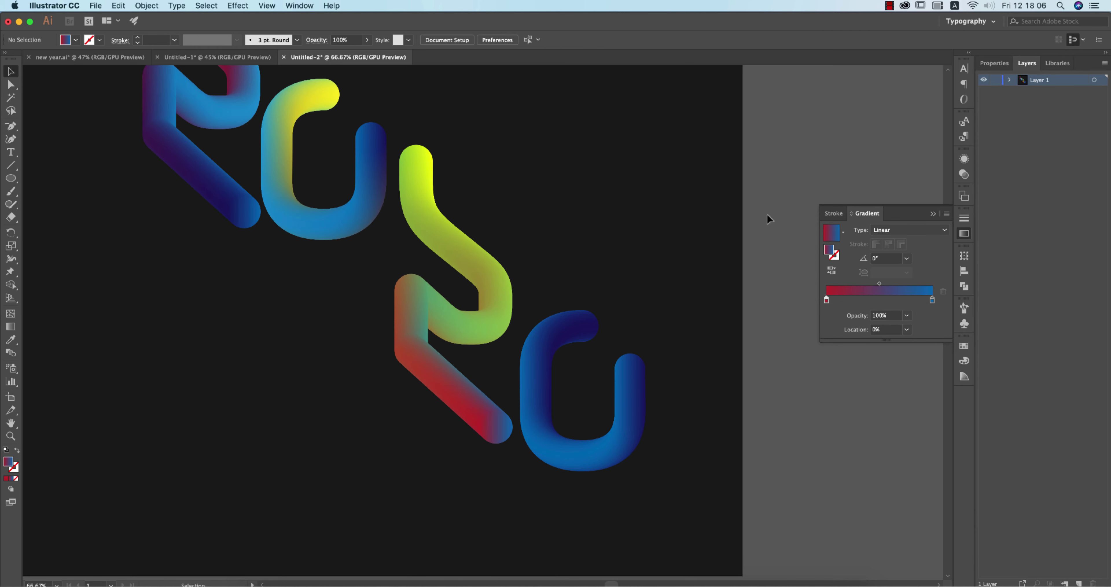
# - Give the final 0's top end circle a magenta to yellow-green gradient
pyautogui.click(578, 325)
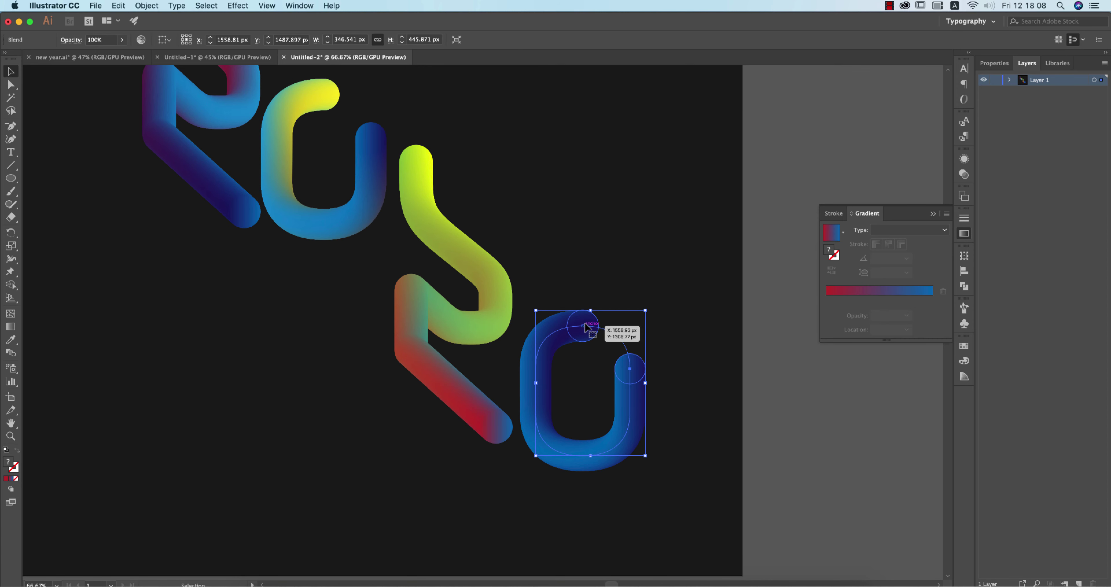
pyautogui.doubleClick(580, 326)
pyautogui.click(591, 326)
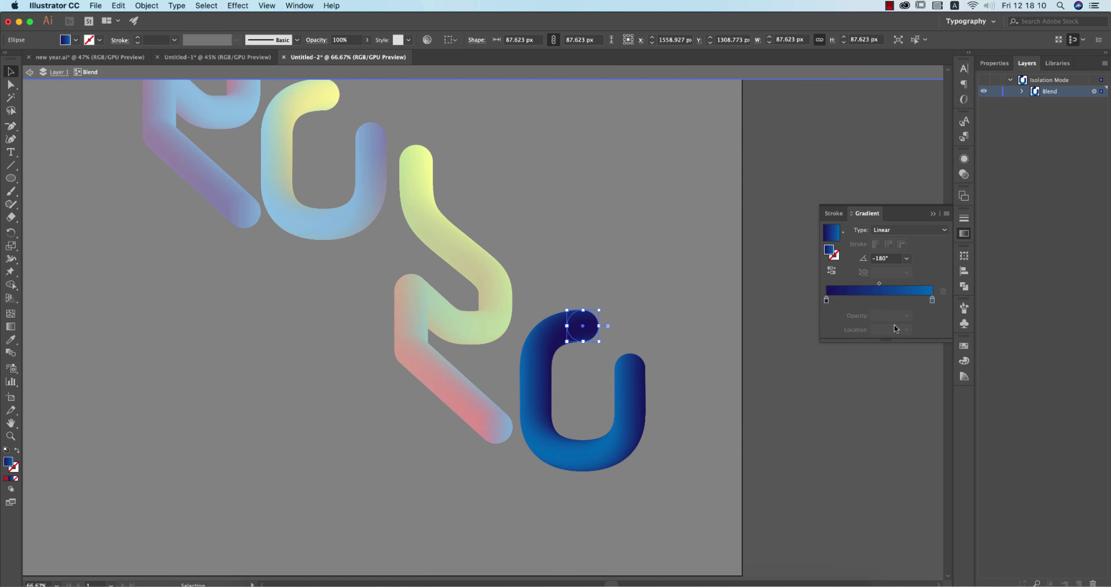
pyautogui.doubleClick(827, 300)
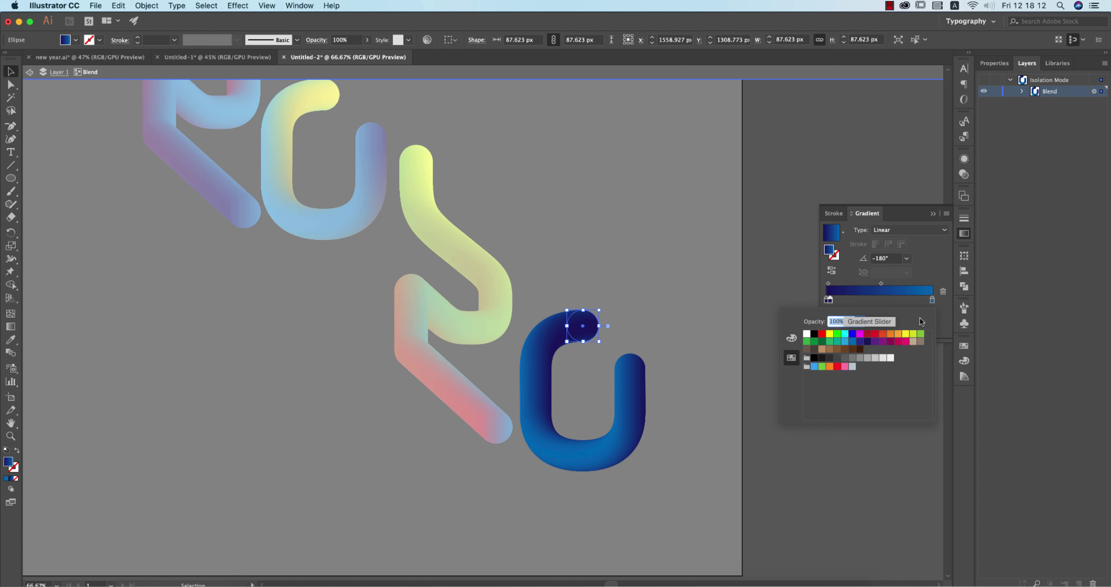
pyautogui.press('Escape')
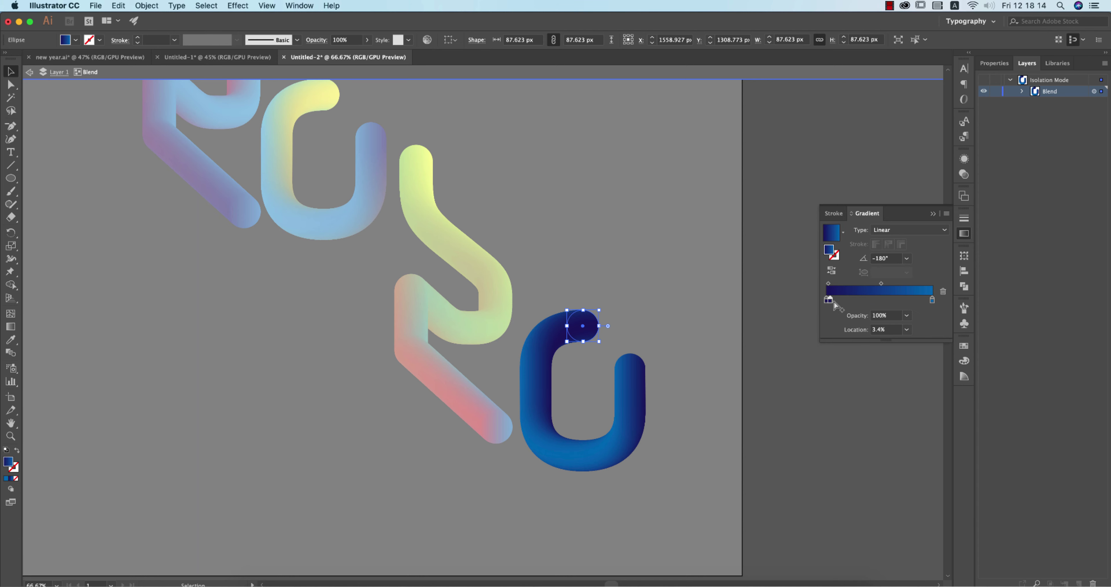
pyautogui.doubleClick(827, 300)
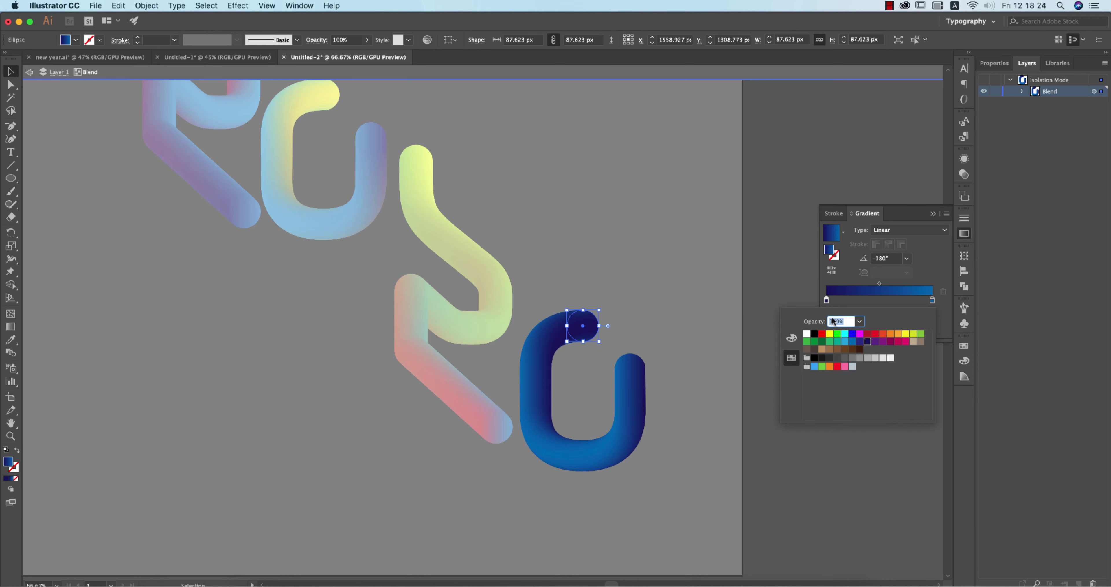
pyautogui.click(860, 337)
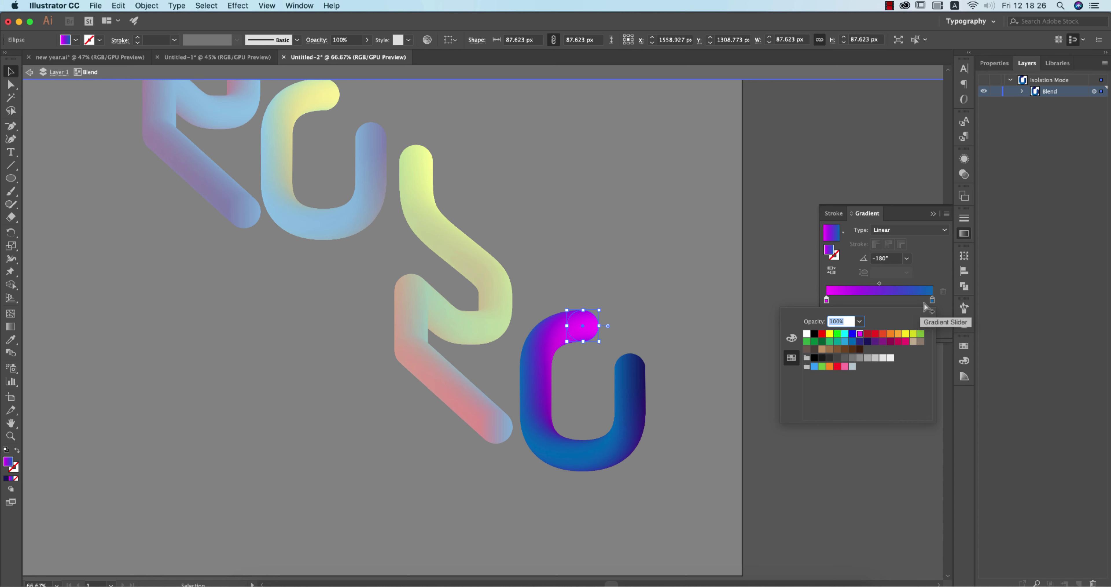
pyautogui.doubleClick(932, 300)
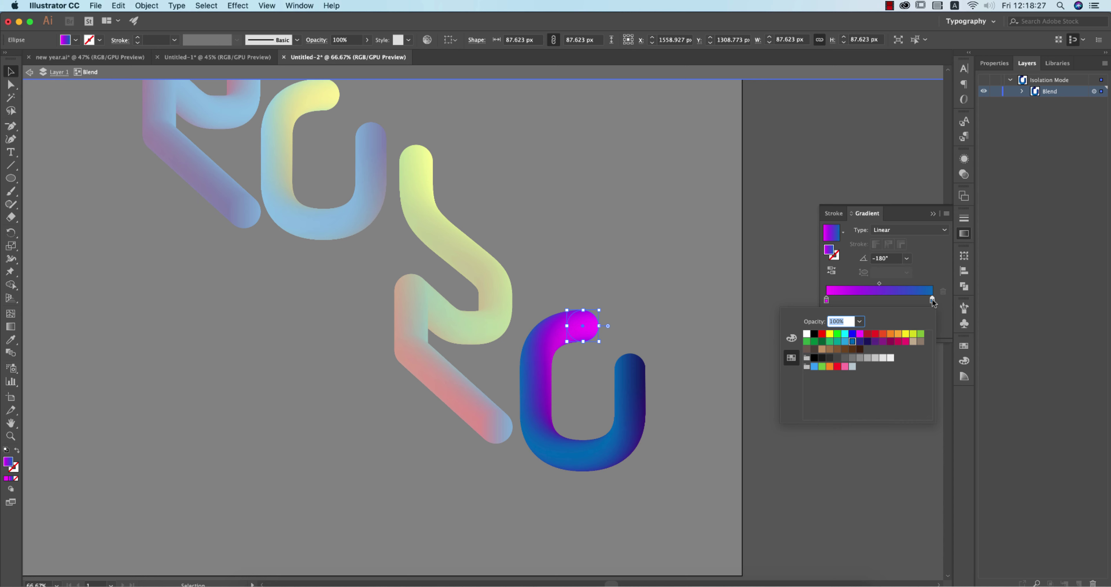
pyautogui.click(913, 334)
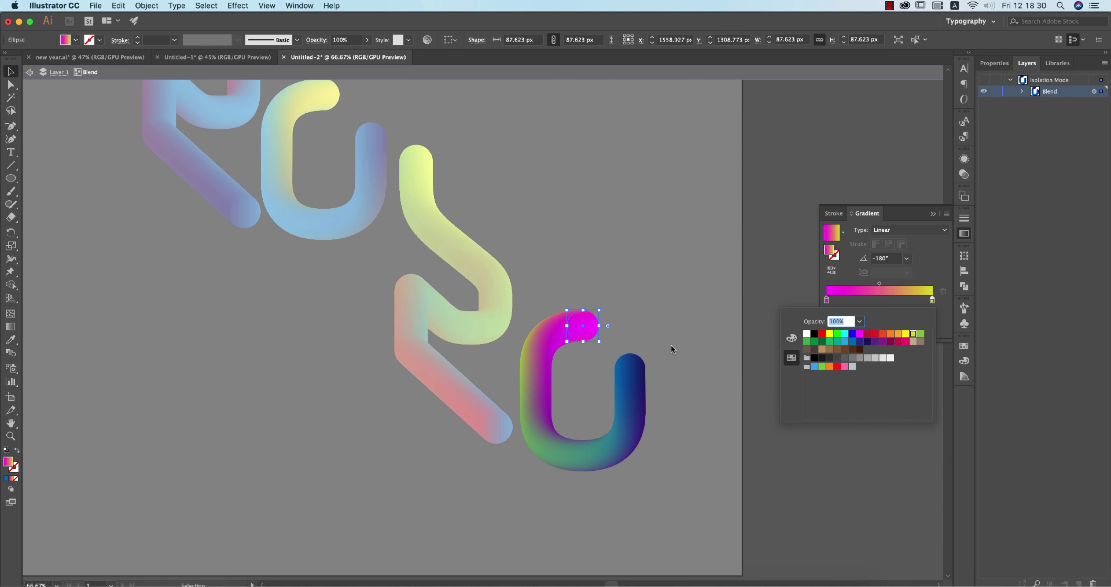
# - Give the 0's right-leg end circle a bright blue to red gradient, then leave isolation
pyautogui.click(630, 377)
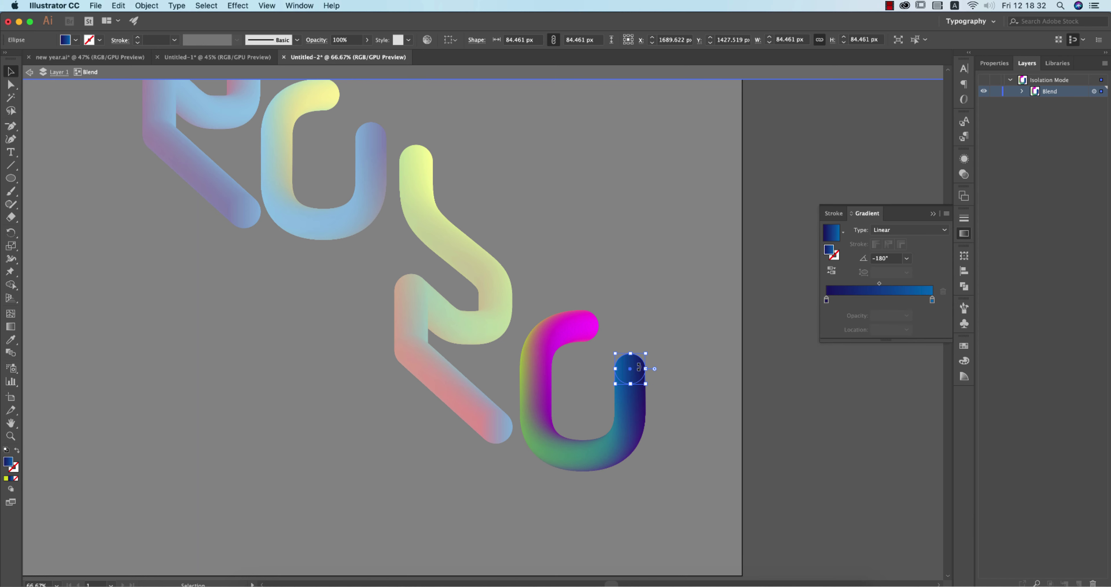
pyautogui.doubleClick(826, 299)
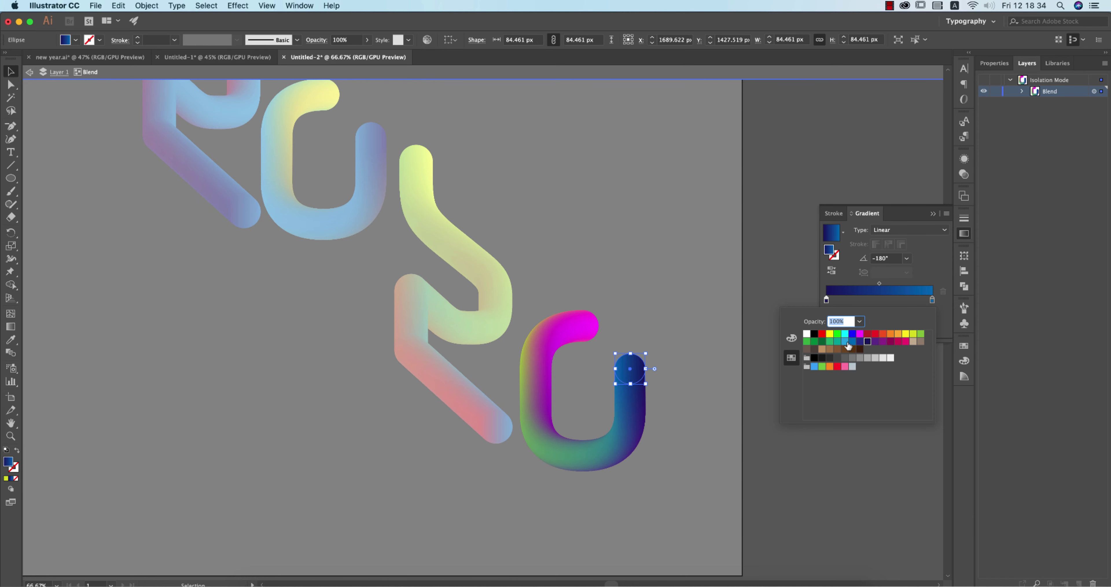
pyautogui.click(852, 333)
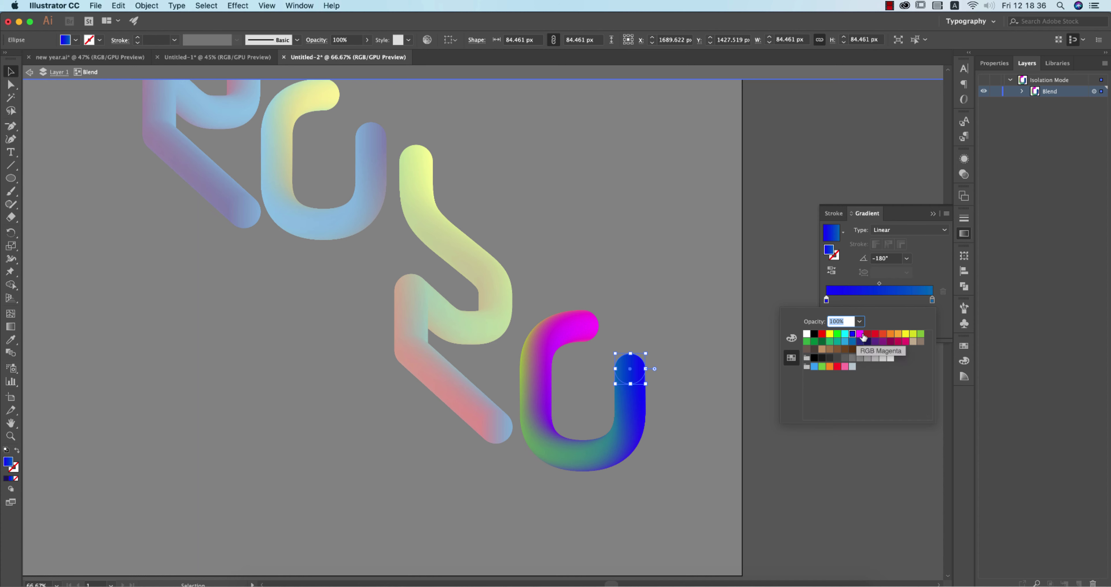
pyautogui.doubleClick(932, 299)
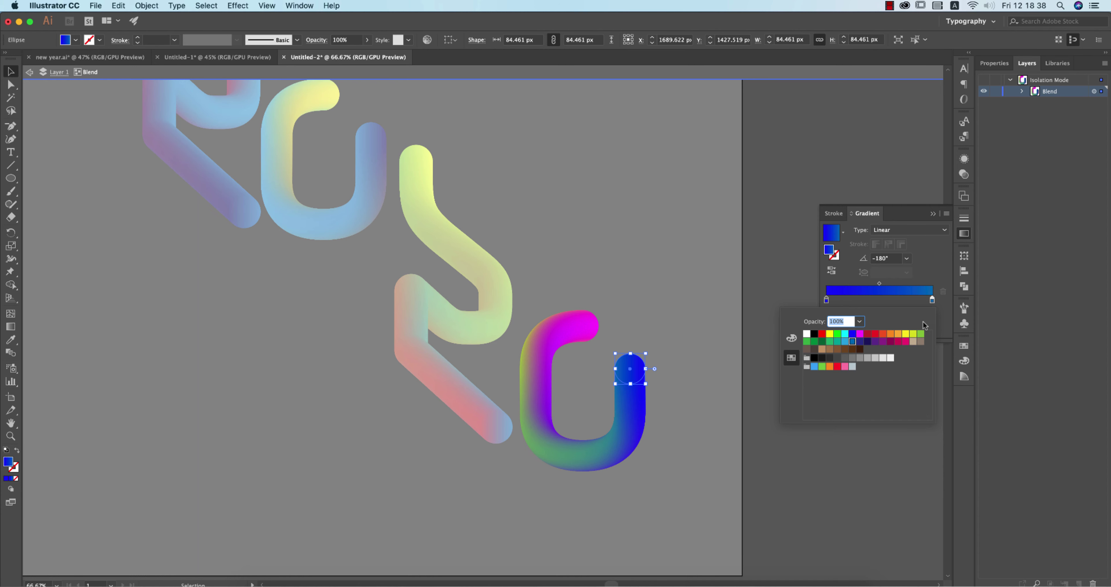
pyautogui.click(913, 336)
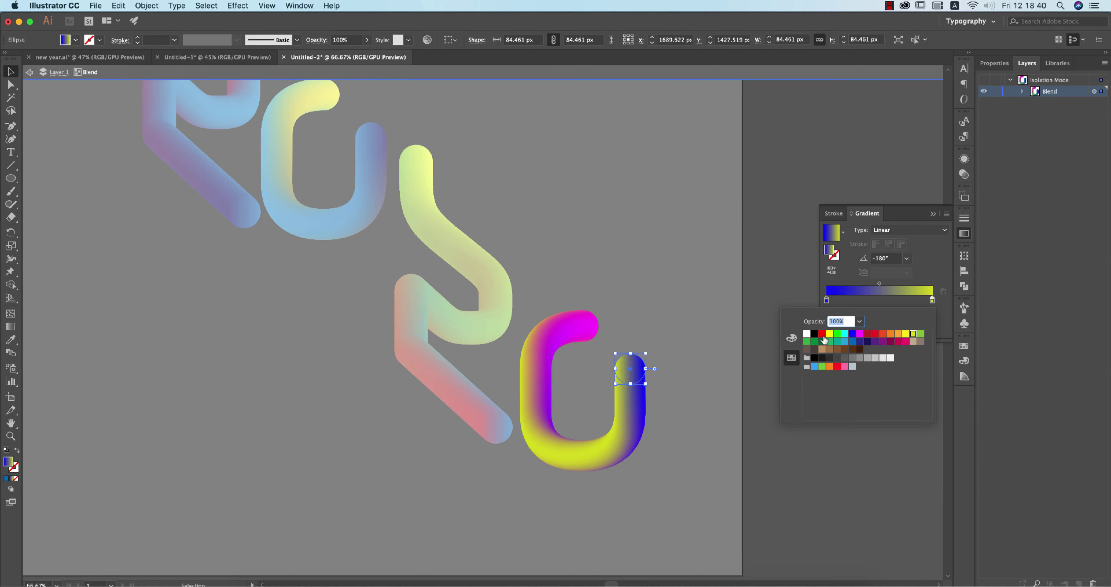
pyautogui.click(821, 335)
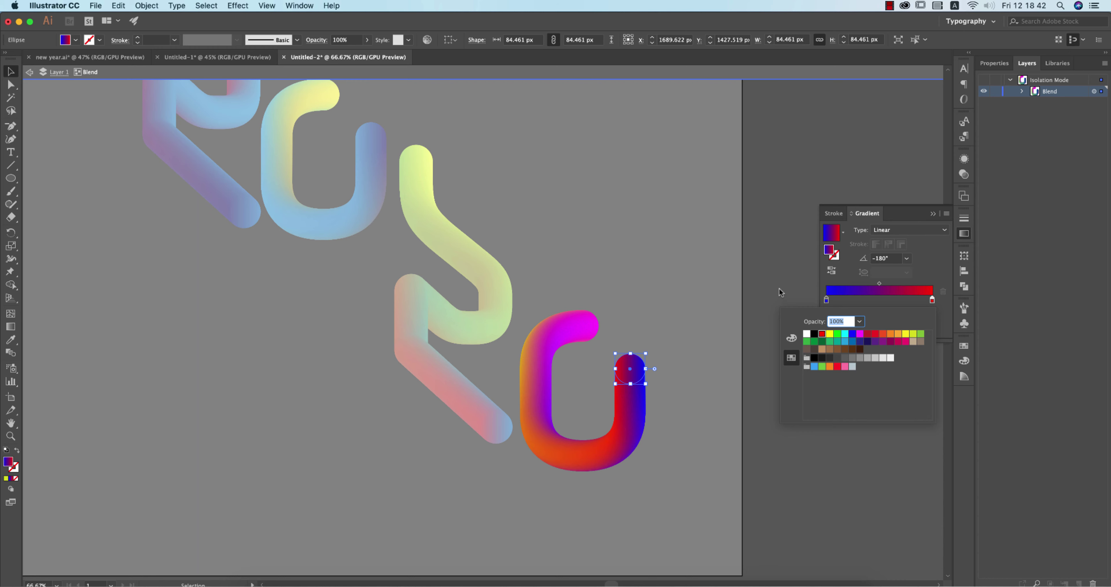
pyautogui.doubleClick(769, 261)
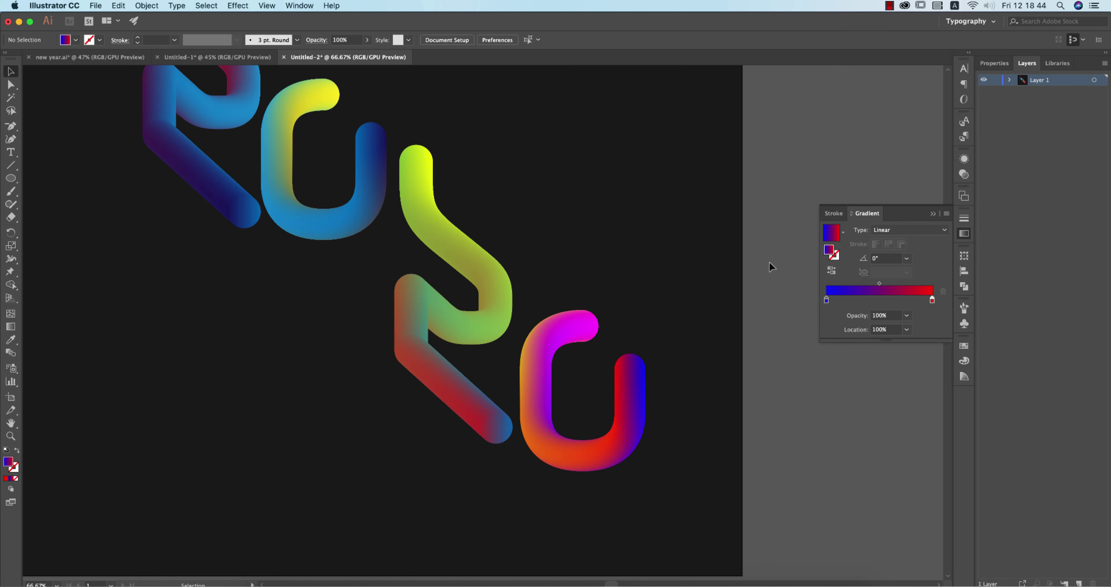
# - Fit the 2020 artboard in the window with Ctrl+0 and collapse the Gradient panel
pyautogui.hotkey('ctrl', '0')
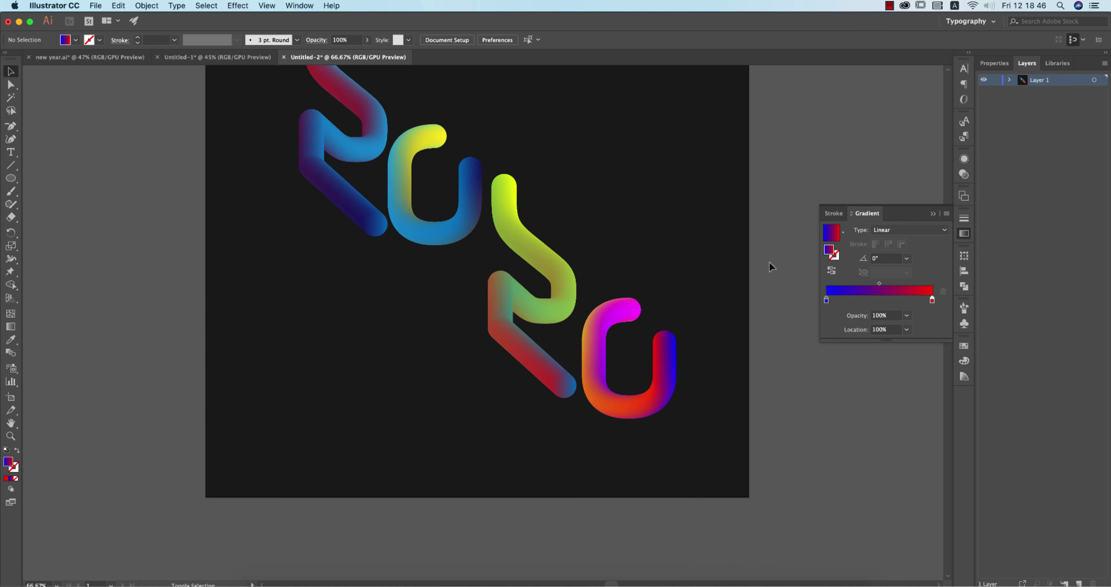
pyautogui.hotkey('ctrl', '-')
pyautogui.hotkey('ctrl', '0')
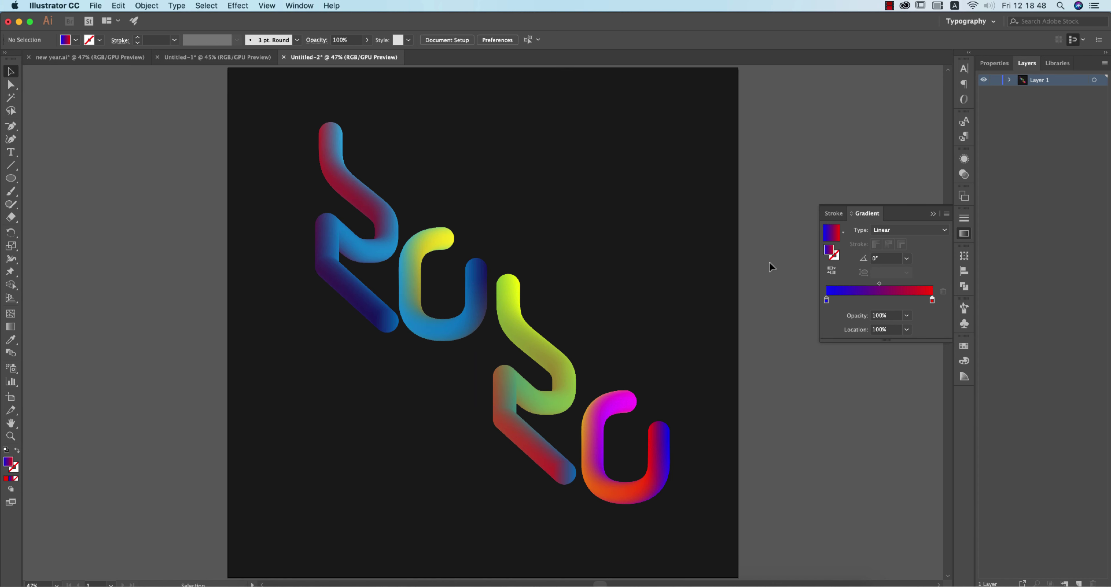
pyautogui.click(932, 214)
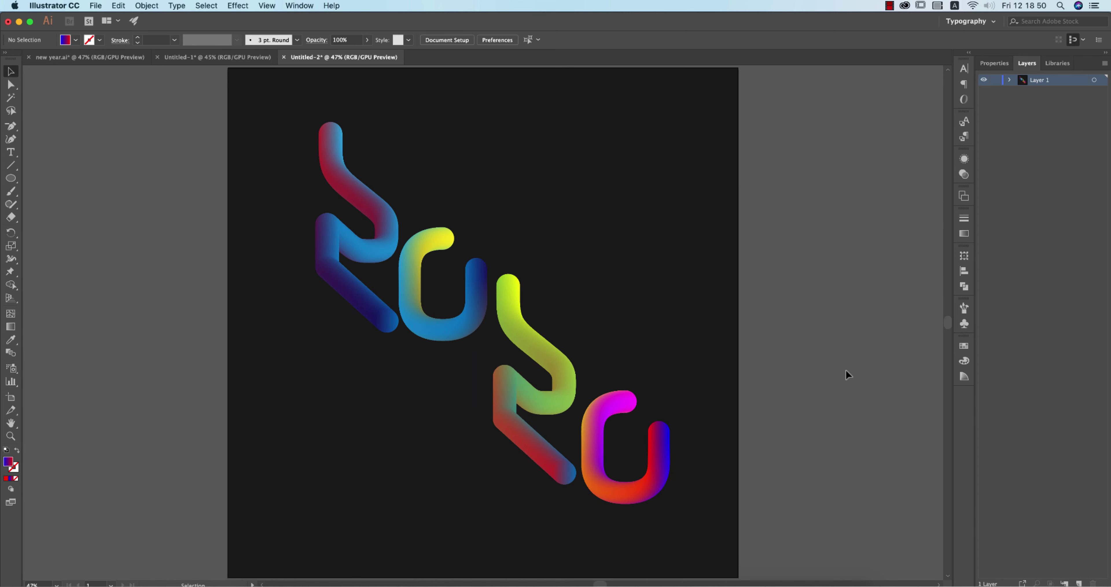